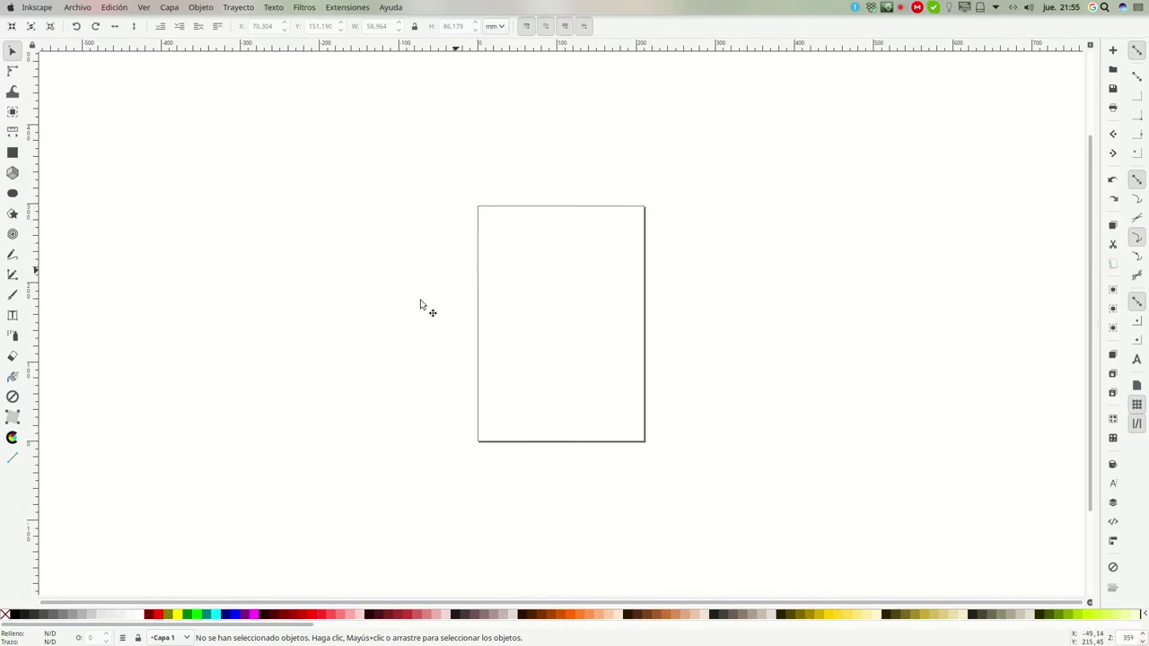
Import Toyota-logo(1).png from Descargas as an embedded image
left_click(72, 4)
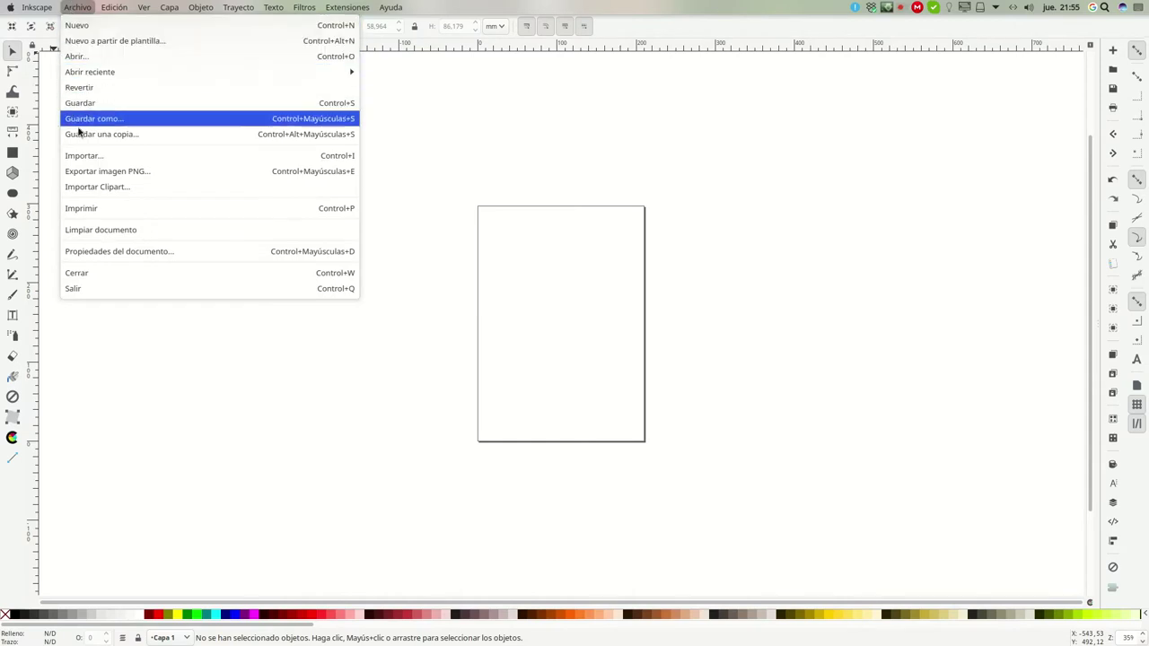
left_click(84, 156)
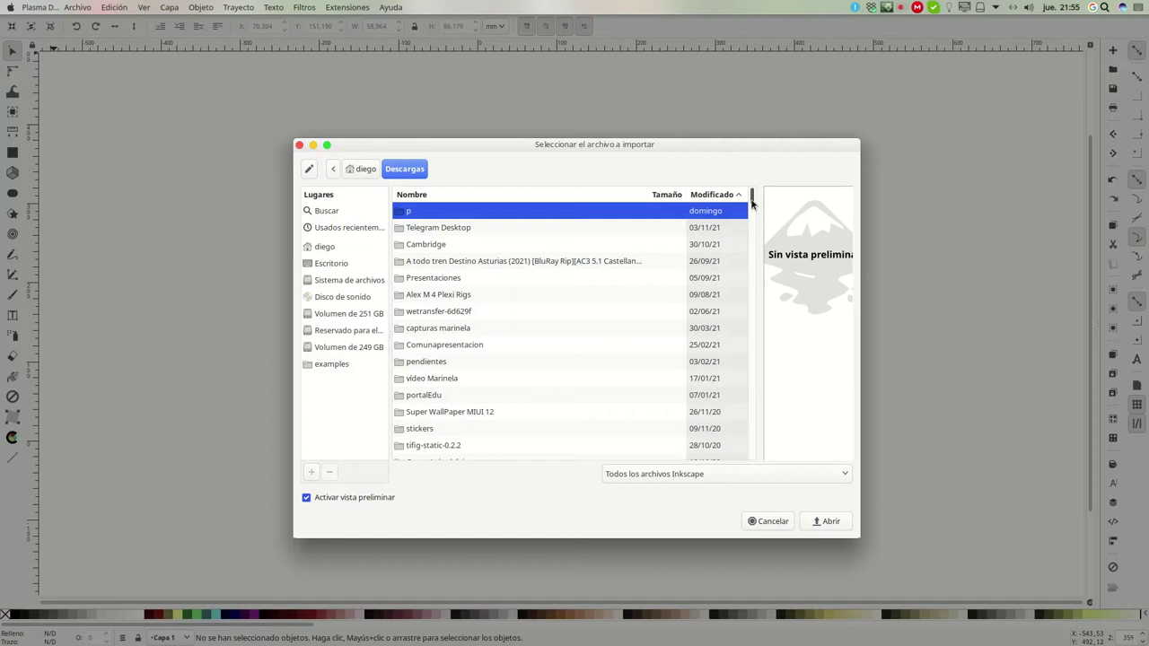
scroll(752, 204, "down", 2)
scroll(752, 207, "down", 3)
scroll(752, 210, "down", 4)
scroll(751, 210, "down", 2)
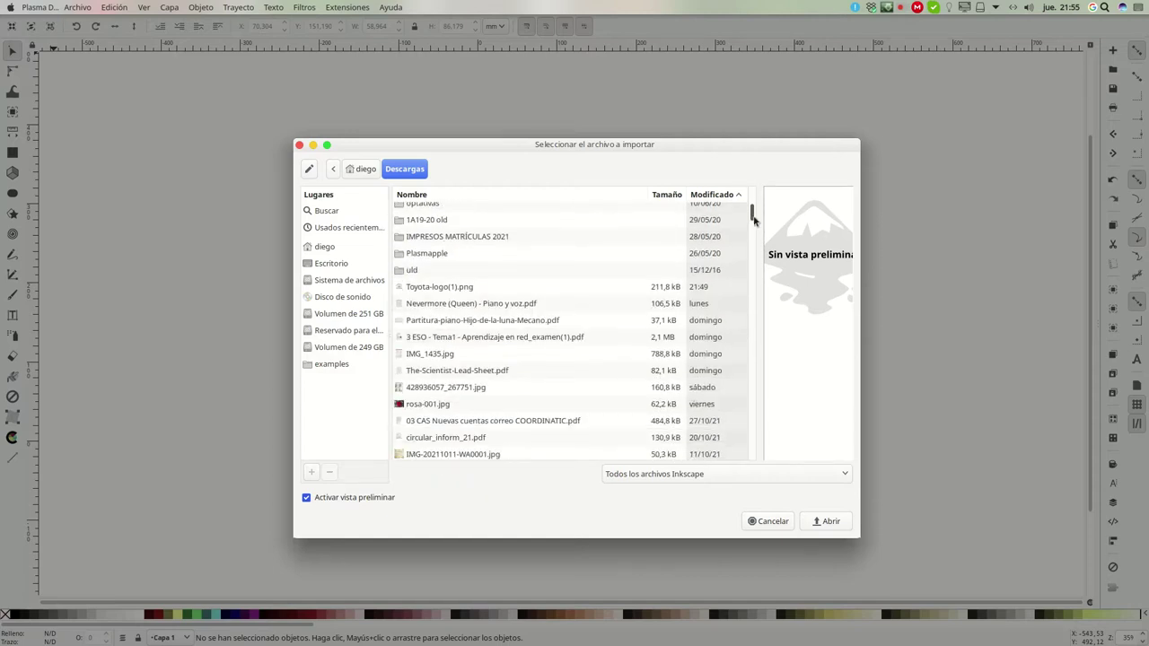
left_click(521, 289)
left_click(824, 525)
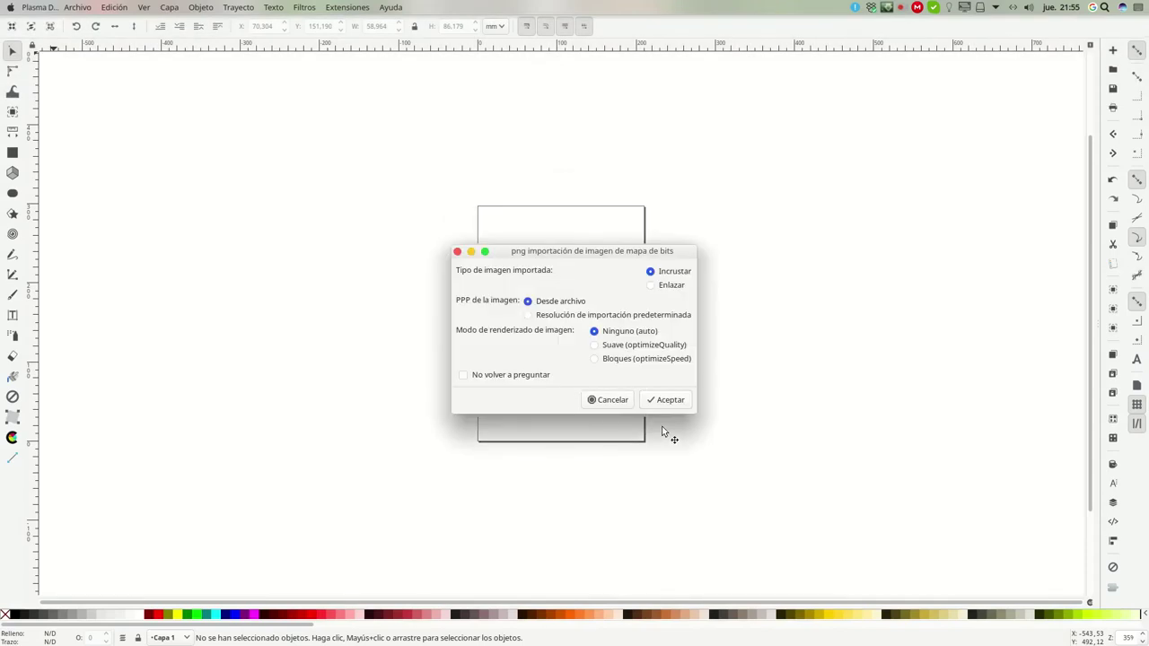
left_click(666, 399)
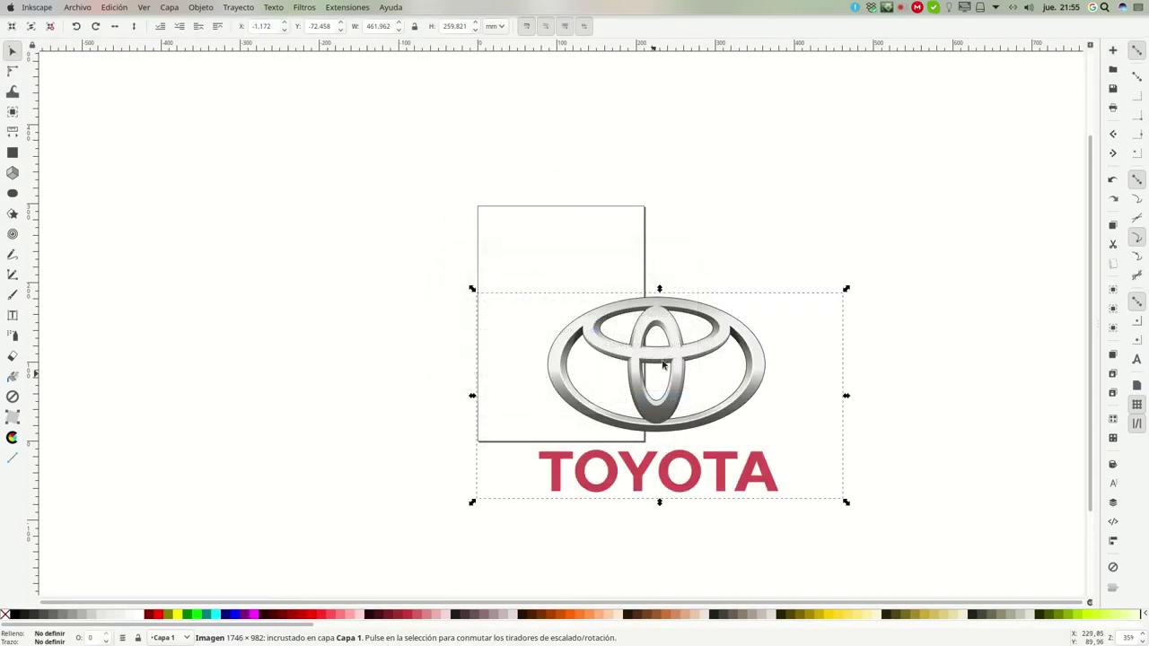
Move the logo up-left onto the page, deselect it, and zoom in on the emblem
mouse_move(662, 358)
left_mouse_down()
mouse_move(566, 280)
mouse_move(558, 251)
mouse_move(579, 257)
left_mouse_up()
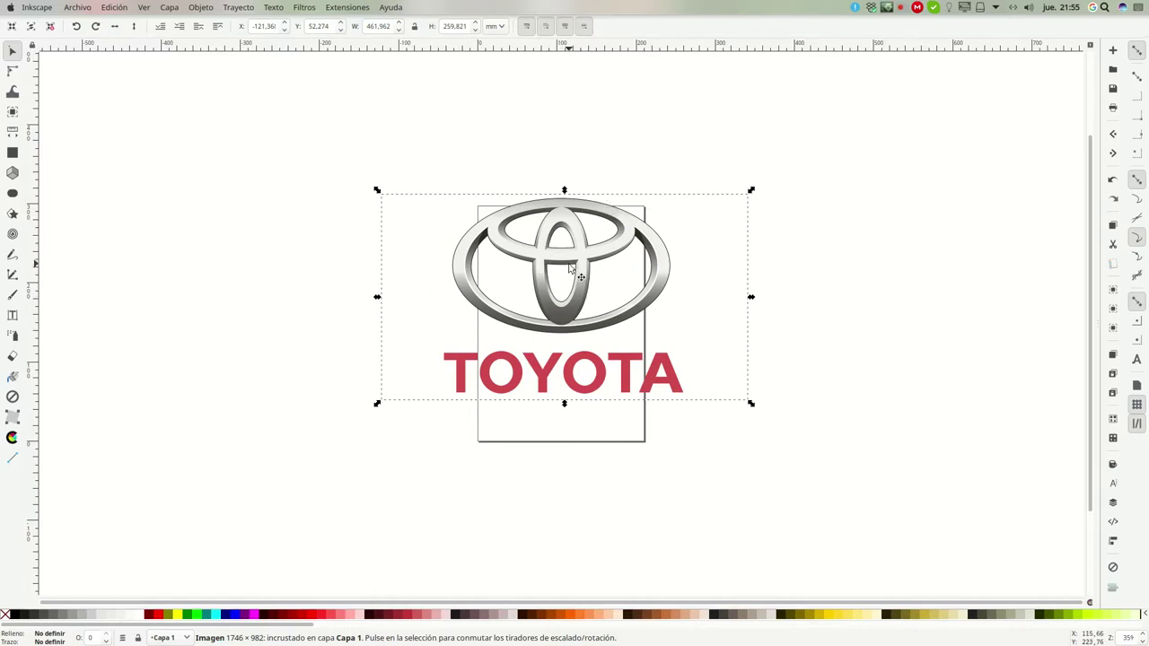
left_click(544, 452)
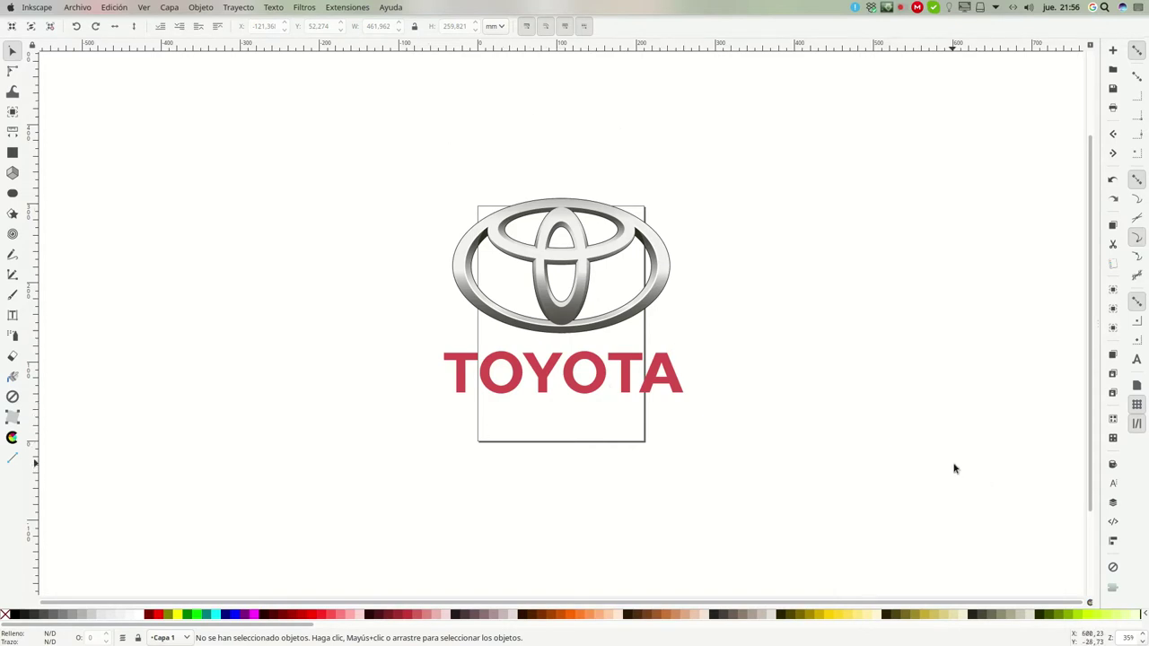
key("plus")
key("plus")
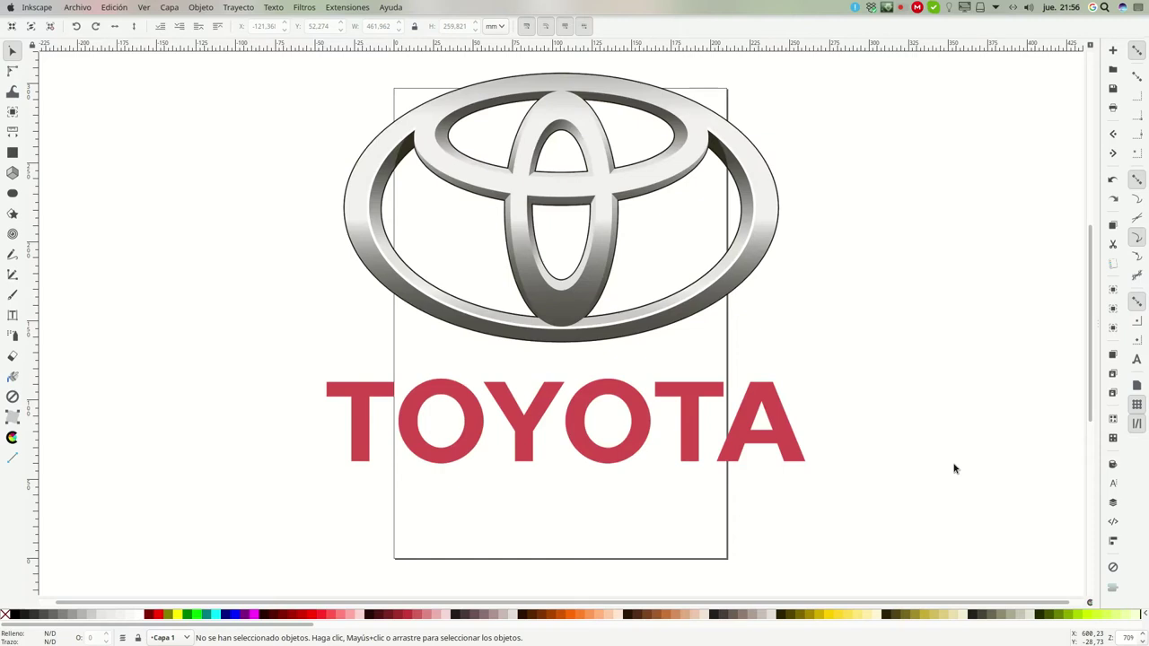
left_click_drag(1091, 301, 1090, 282)
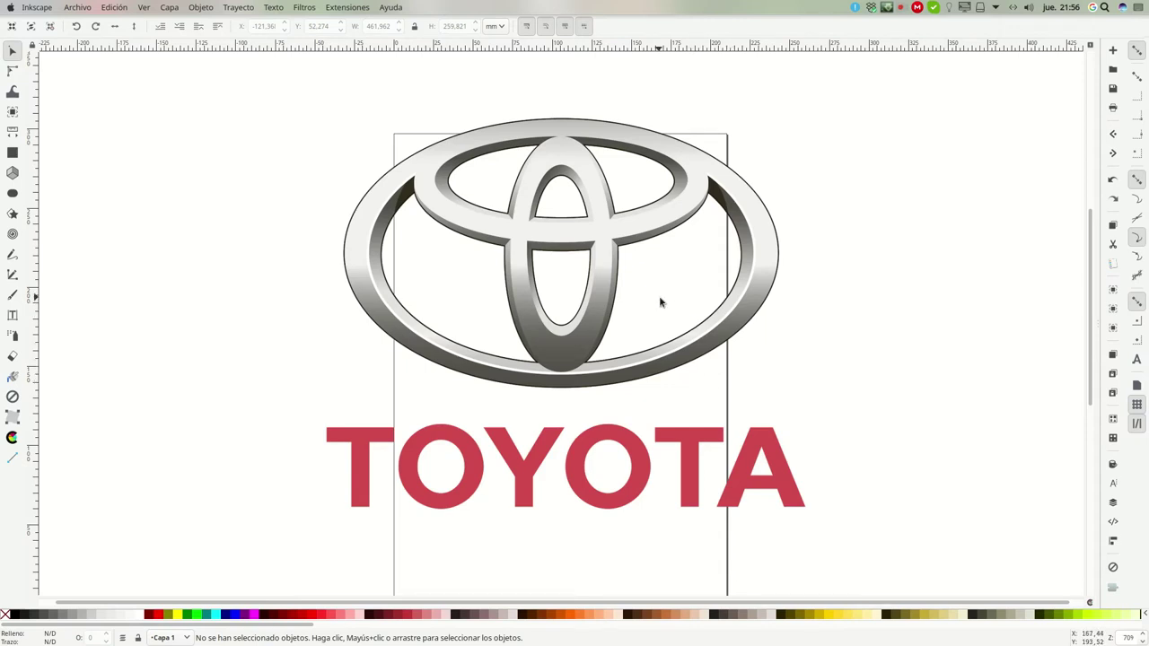
Lock Capa 1 in the Layers panel and add Capa 2 above it
left_click(168, 7)
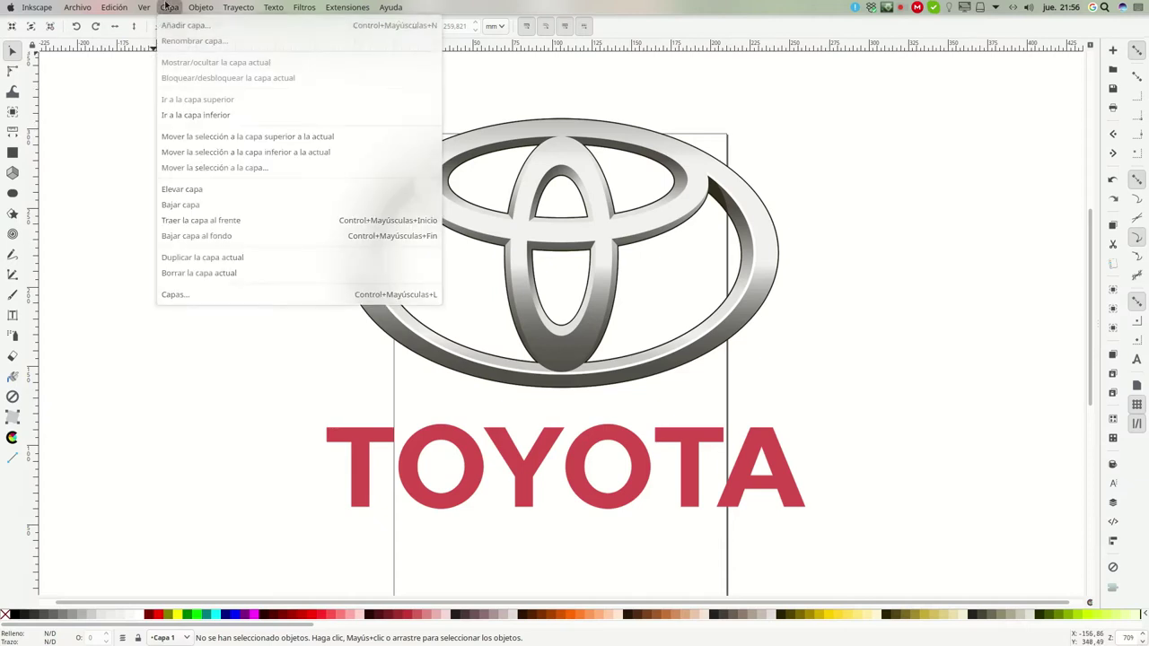
left_click(180, 296)
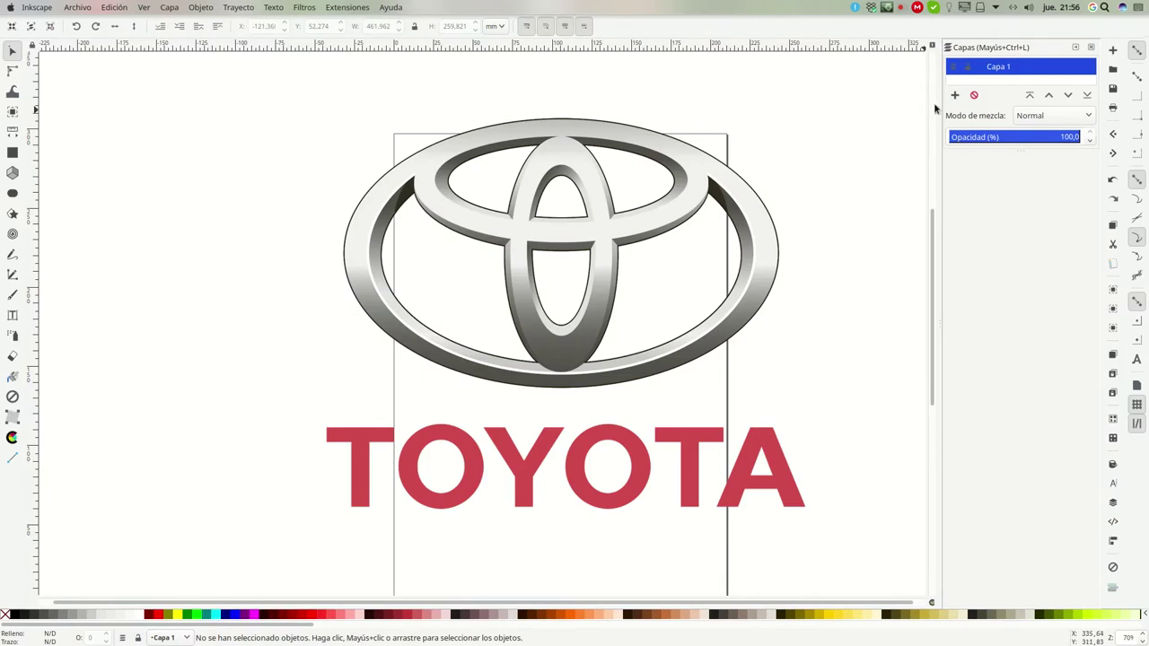
left_click_drag(1023, 142, 1015, 233)
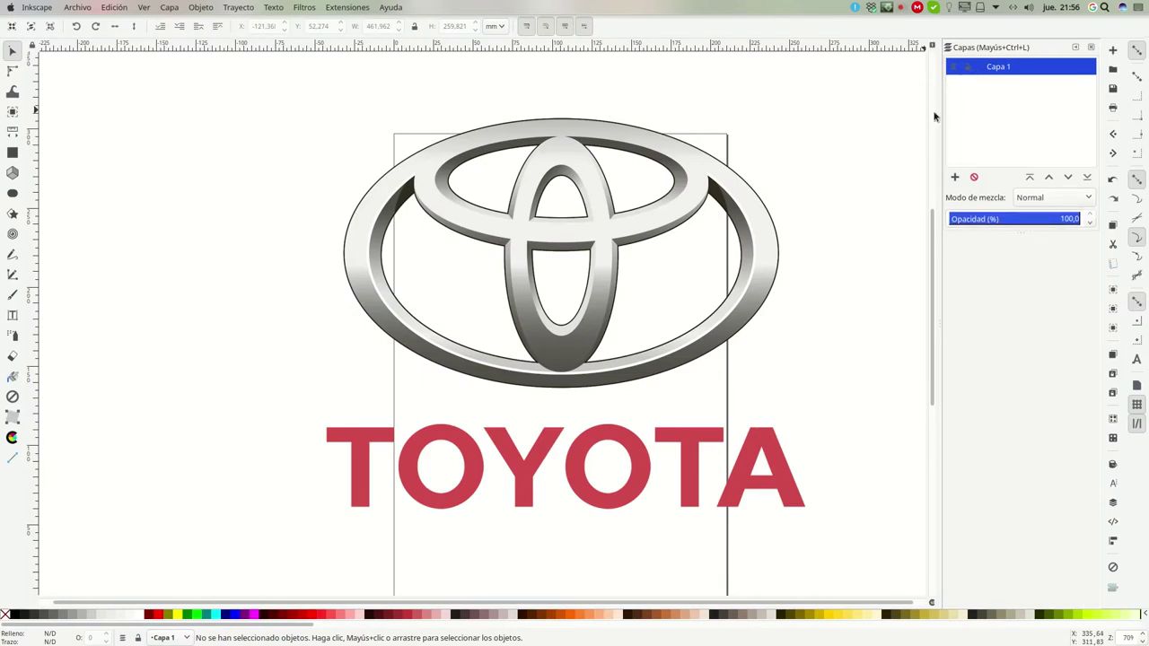
left_click(969, 68)
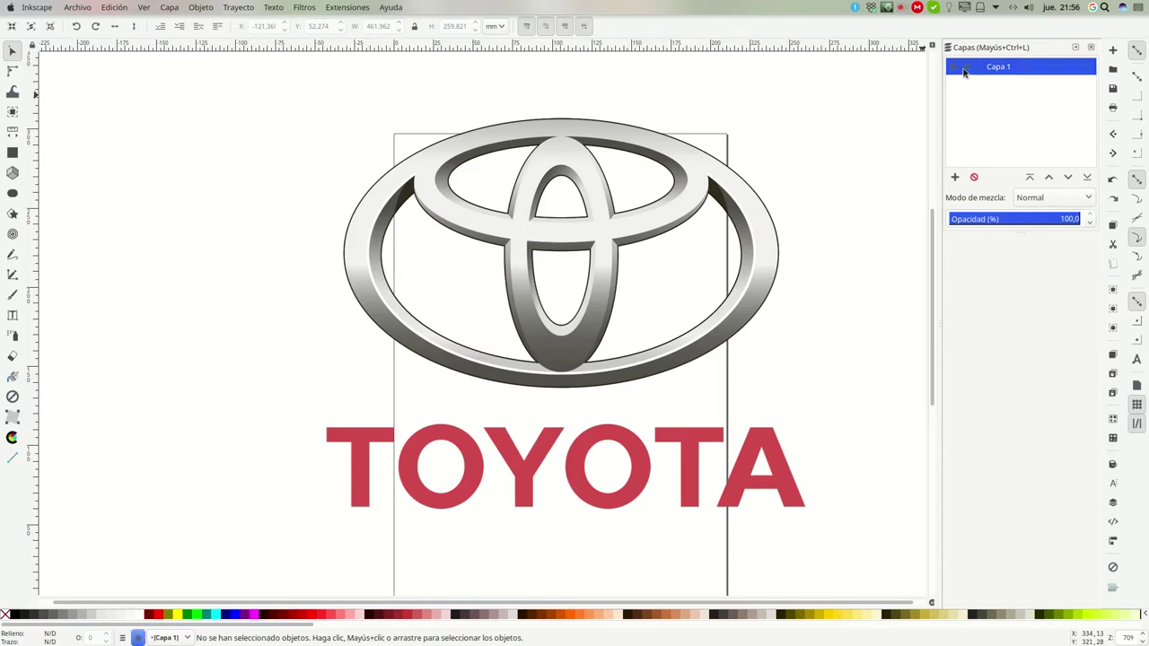
left_click(955, 178)
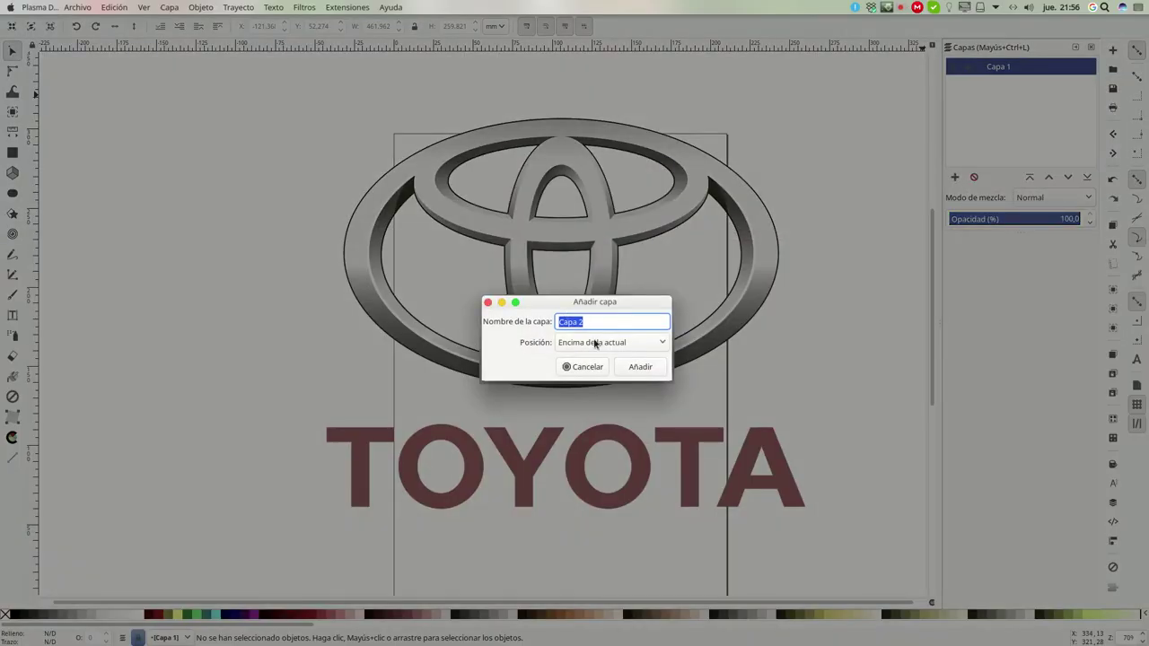
left_click(642, 368)
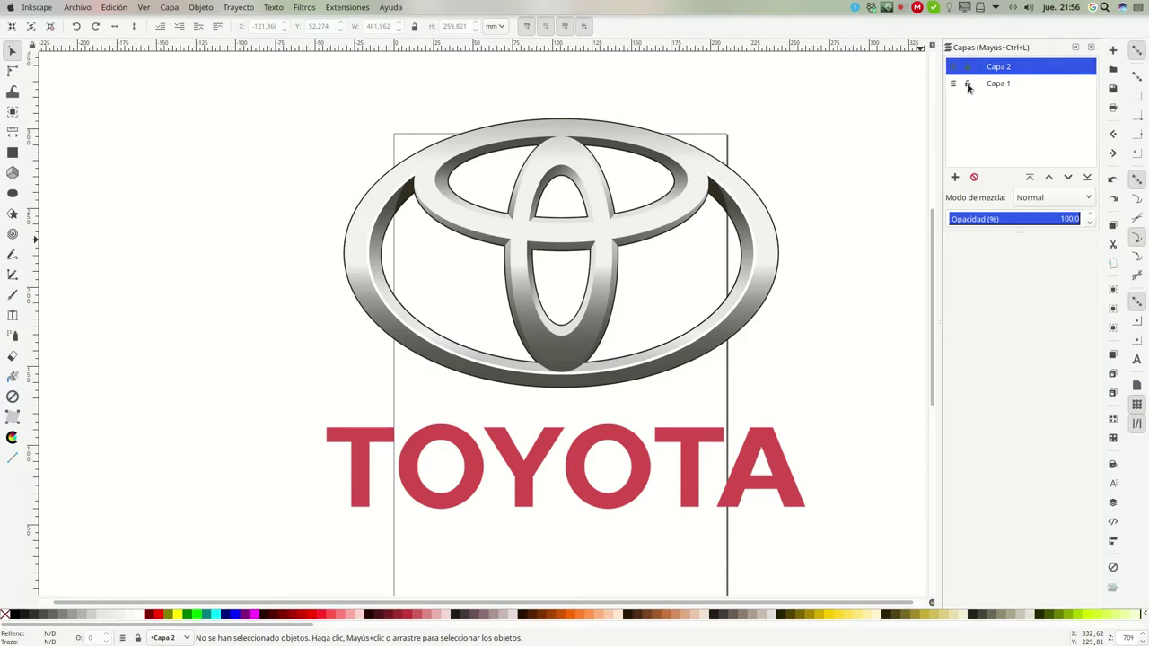
Confirm the locked logo can't be dragged, then make Capa 2 the active layer
mouse_move(550, 342)
left_mouse_down()
mouse_move(452, 327)
mouse_move(445, 286)
left_mouse_up()
left_click_drag(535, 340, 370, 277)
left_click_drag(568, 342, 361, 293)
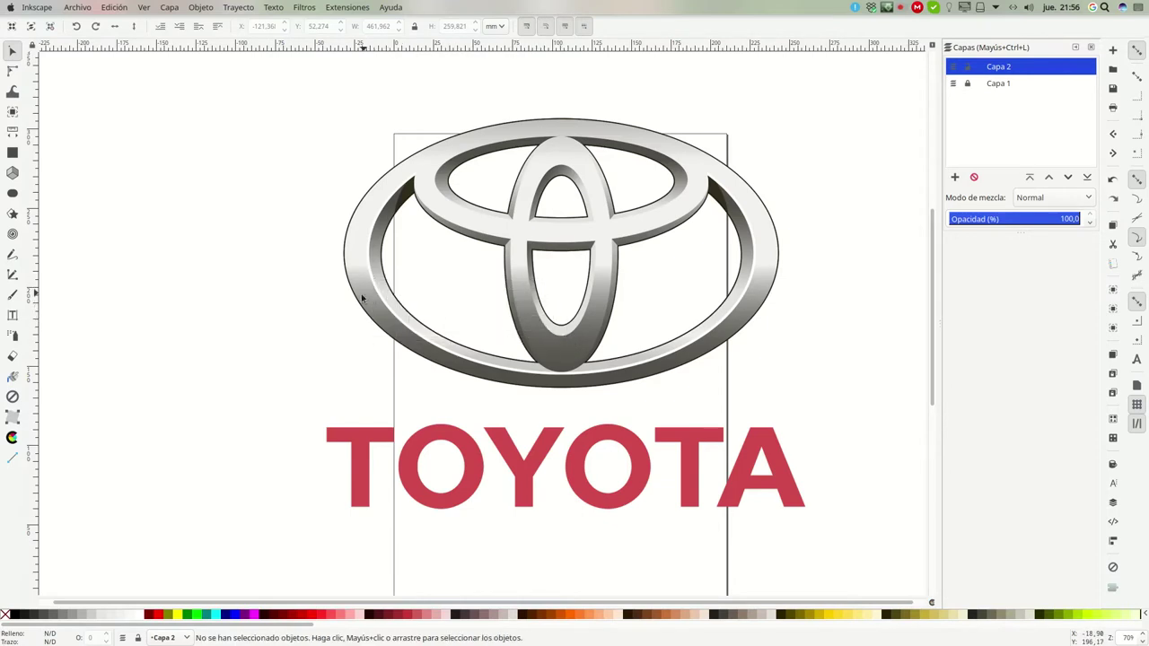
left_click_drag(555, 335, 375, 282)
left_click_drag(543, 332, 382, 271)
left_click(1001, 84)
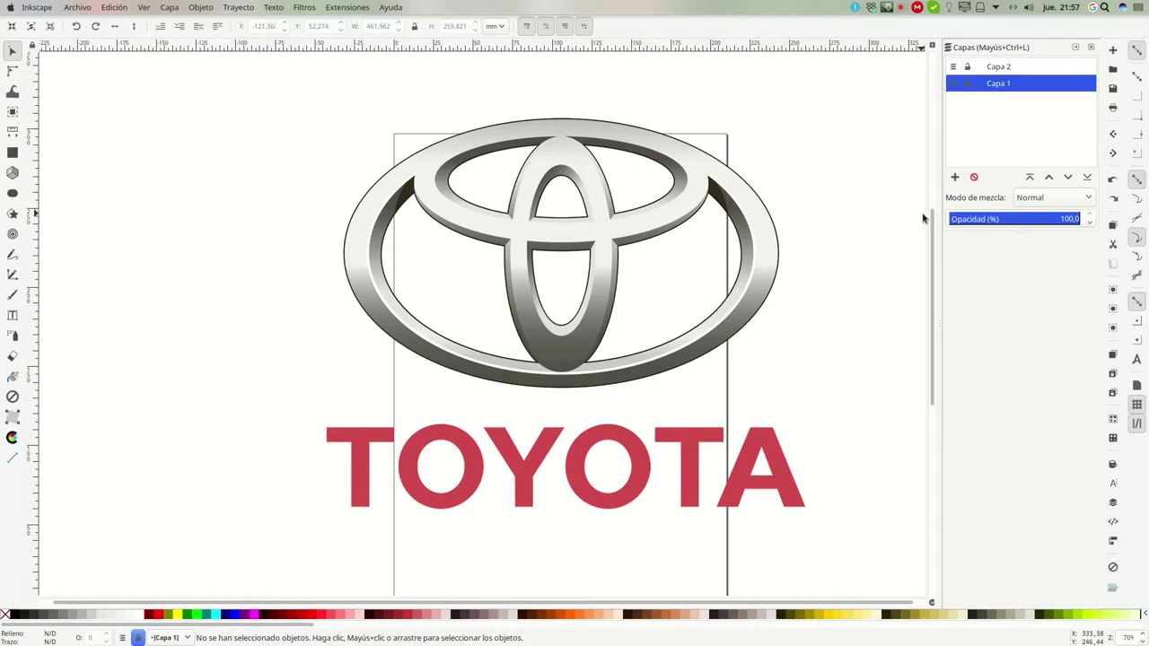
left_click(1004, 67)
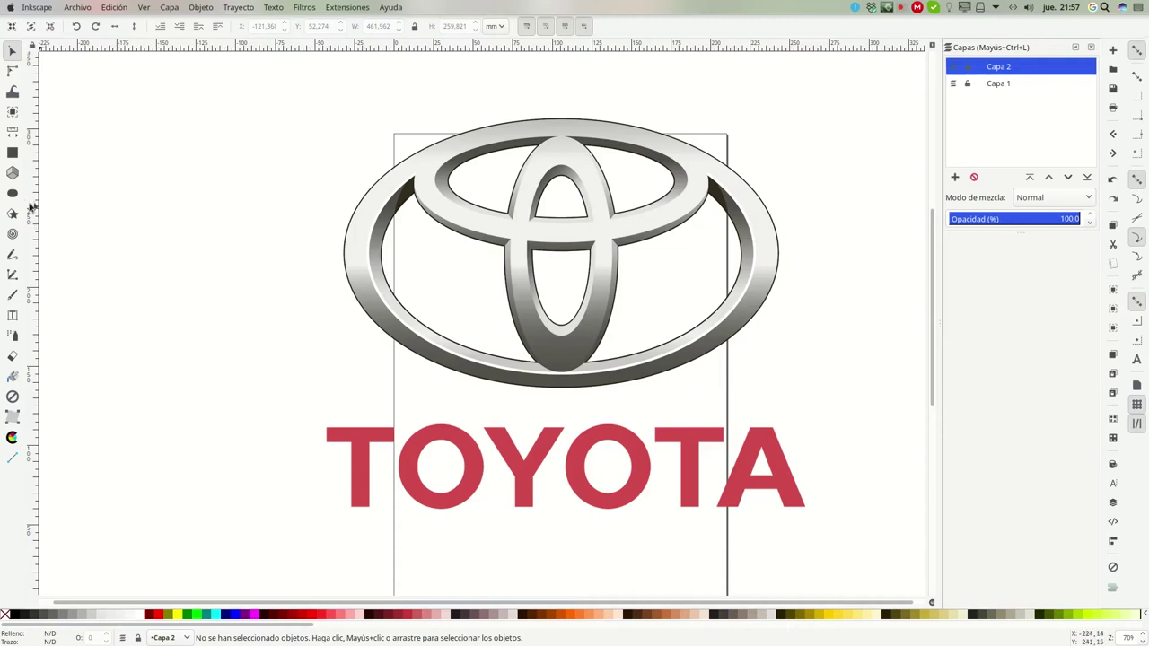
Draw a red ellipse left of the logo with a flat black 1.5 mm outline
left_click(13, 195)
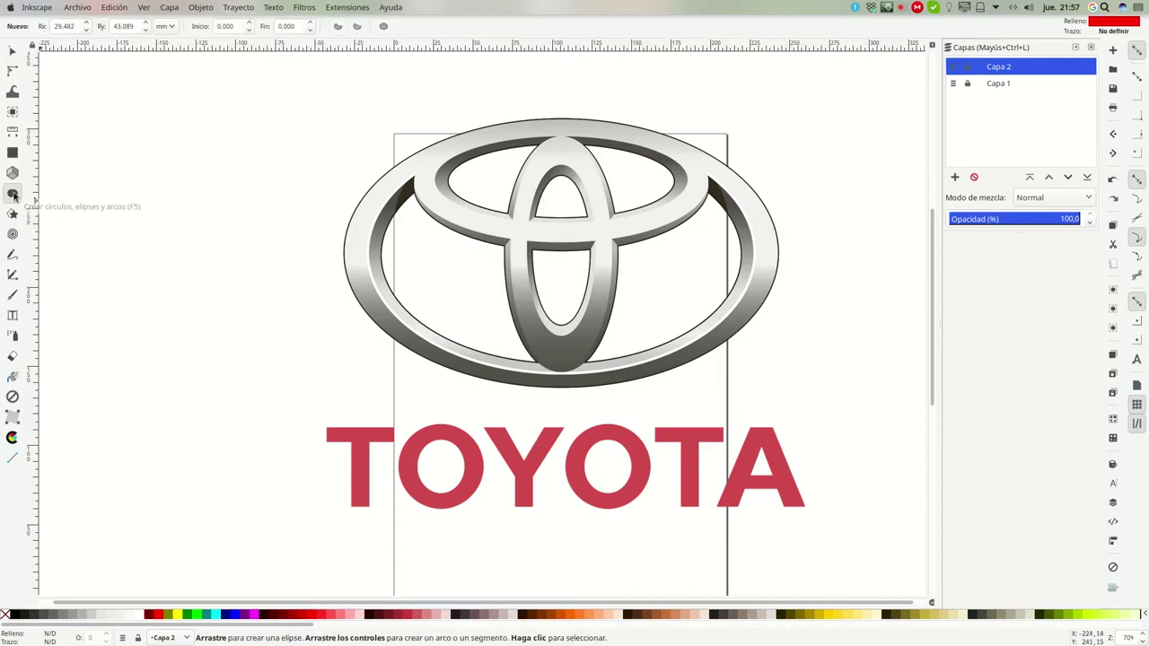
left_click_drag(233, 194, 384, 297)
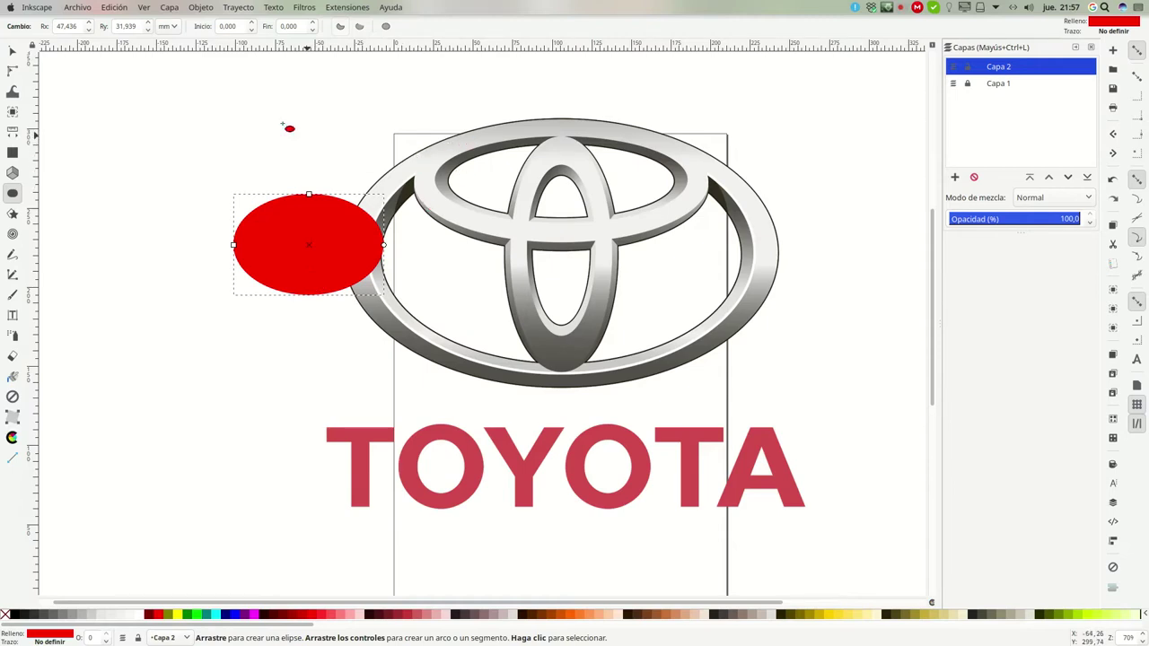
left_click(201, 9)
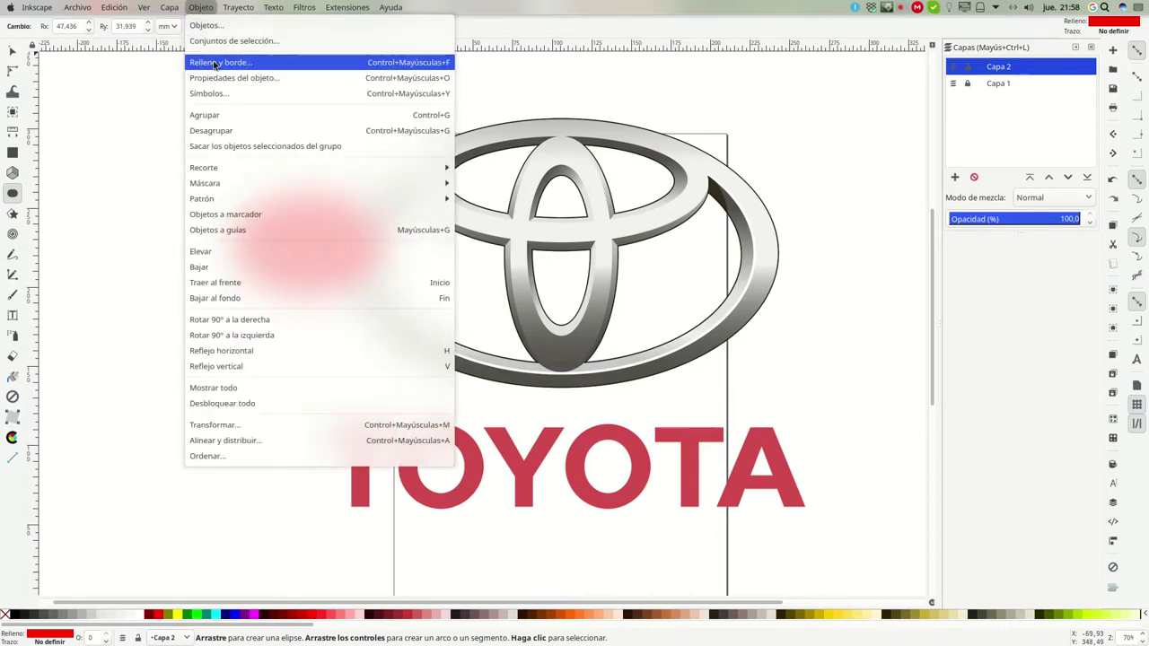
left_click(220, 62)
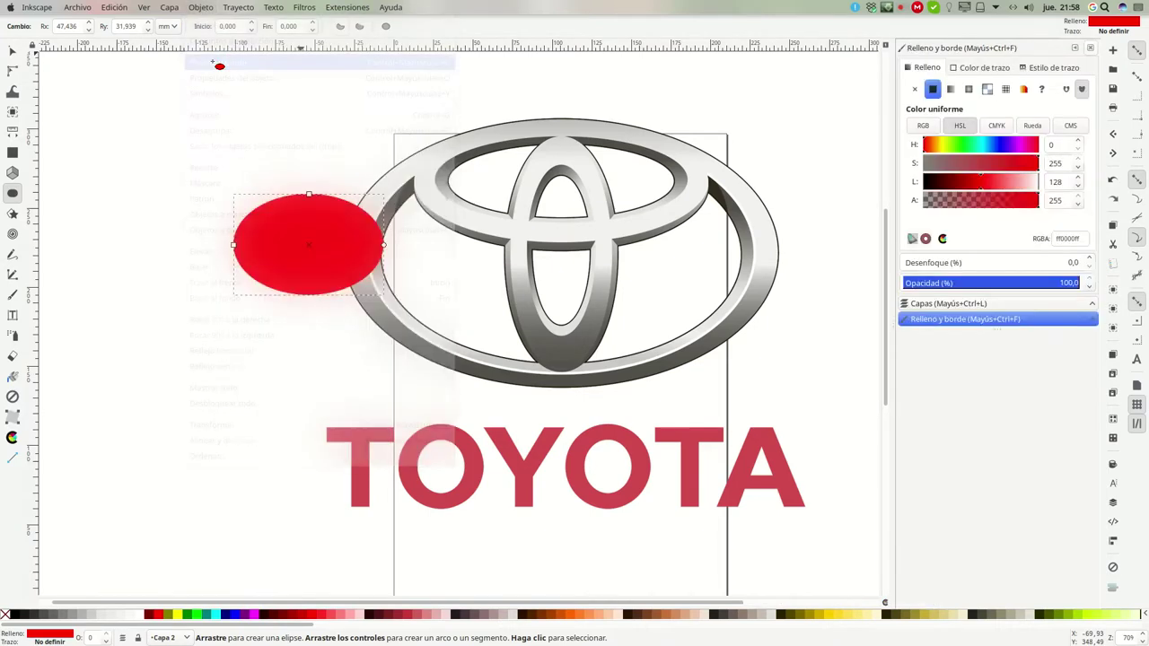
left_click(976, 69)
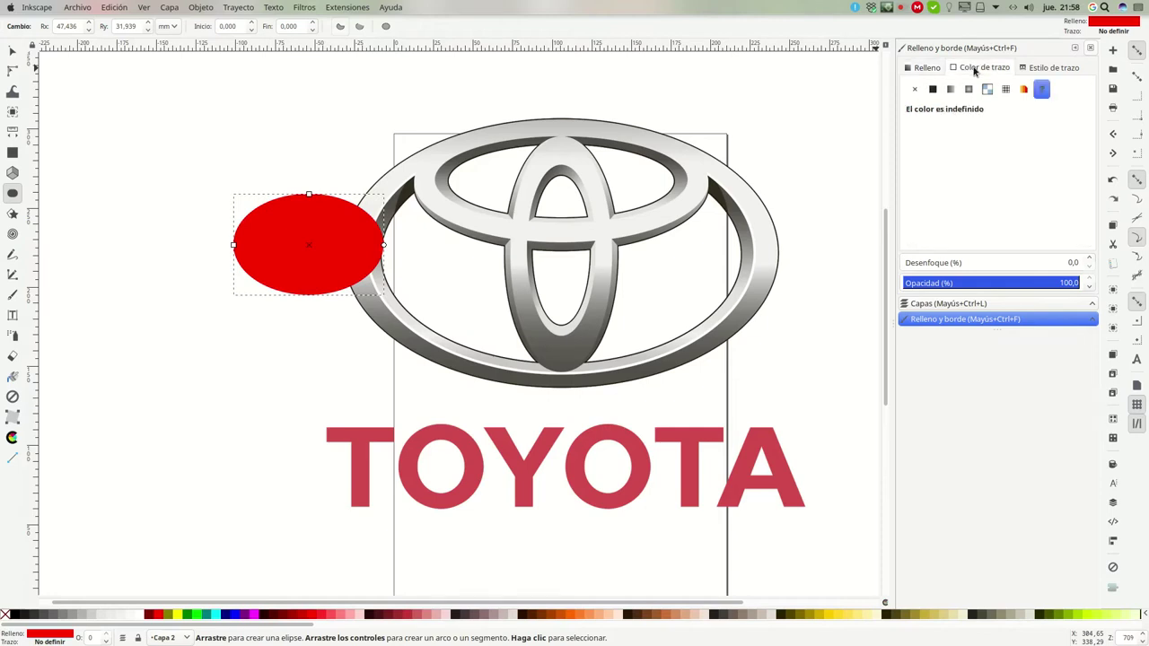
left_click(933, 89)
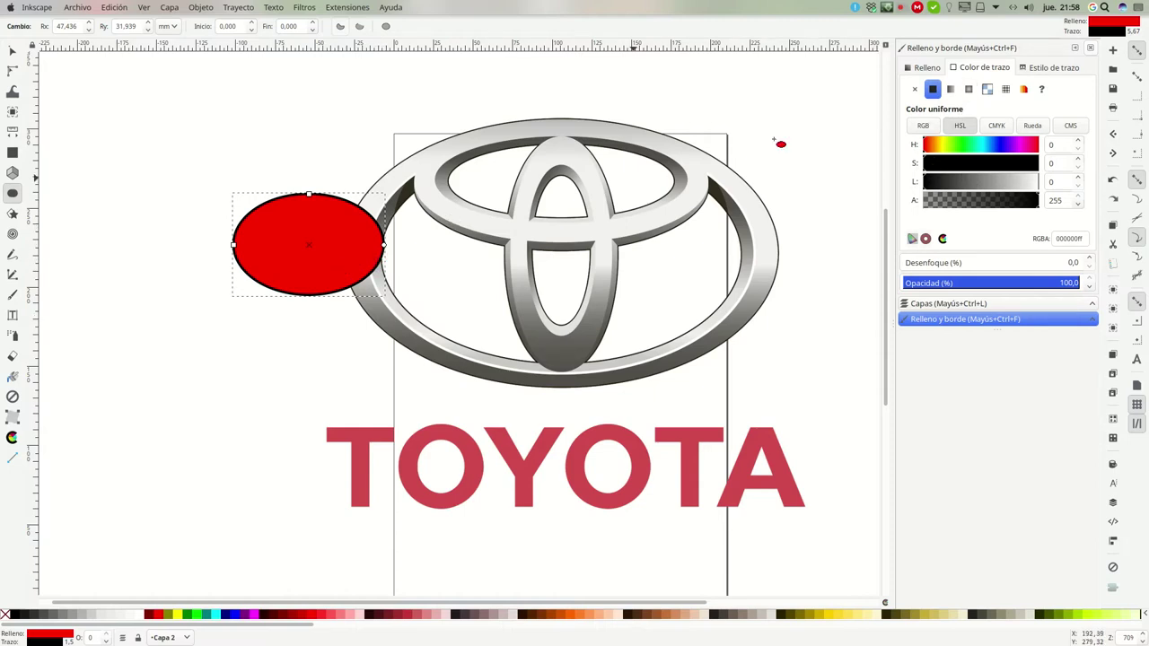
left_click(1048, 68)
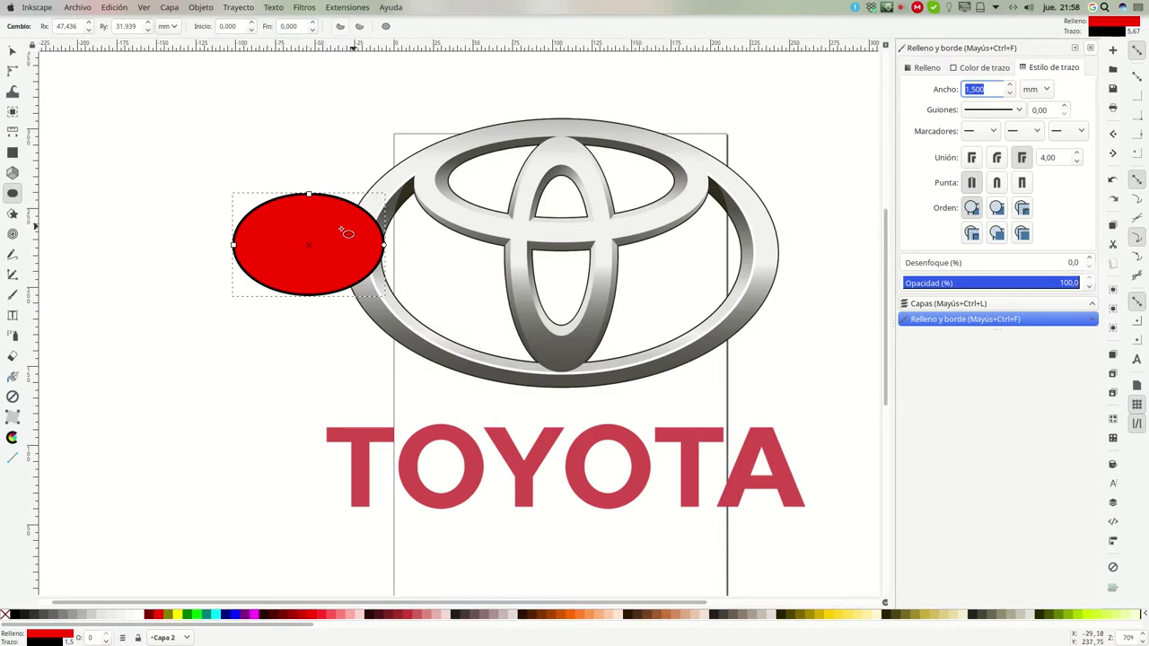
Move the red ellipse onto the emblem and stretch it over the outer oval
left_click(13, 52)
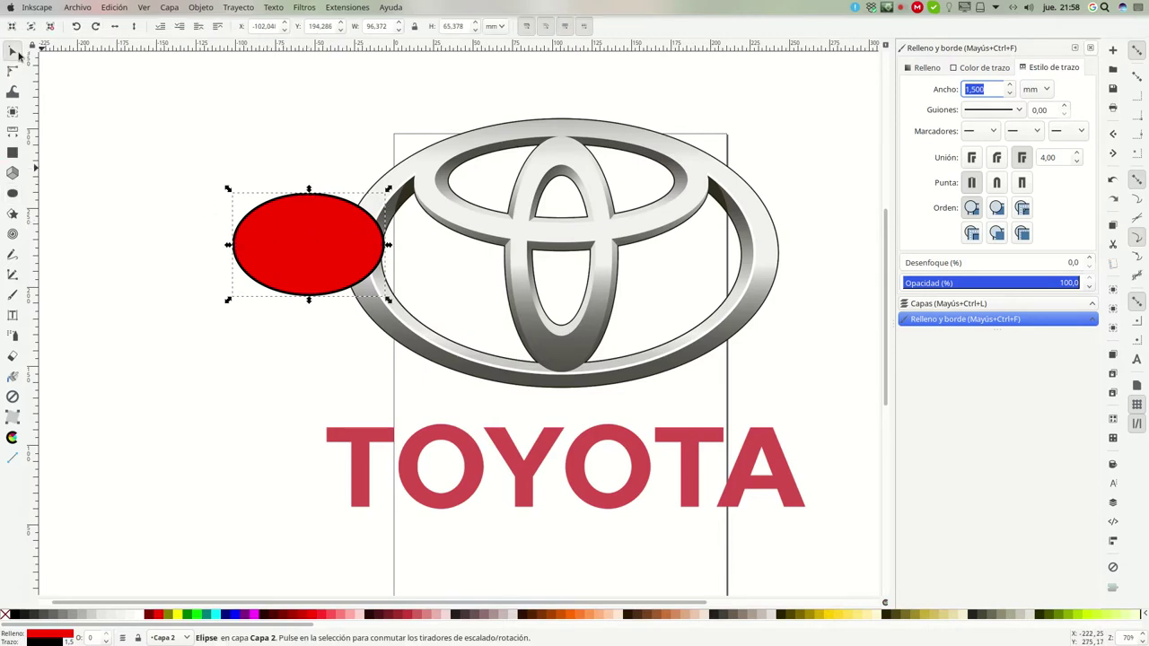
mouse_move(300, 231)
left_mouse_down()
mouse_move(492, 248)
mouse_move(497, 274)
mouse_move(484, 266)
left_mouse_up()
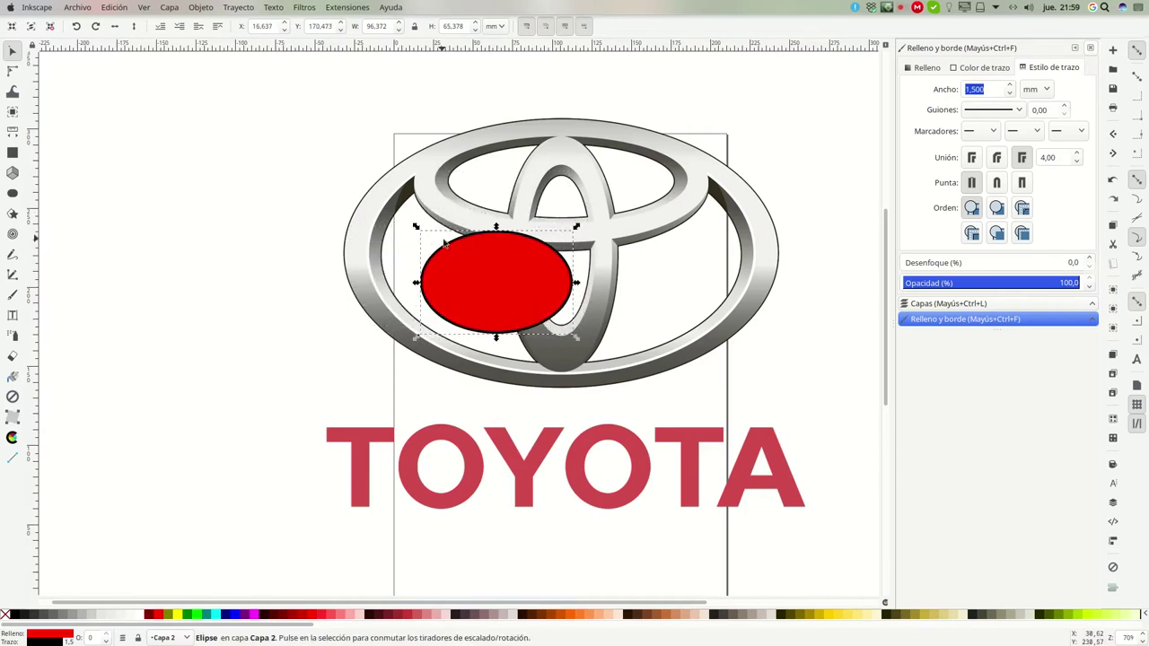
left_click_drag(416, 227, 339, 169)
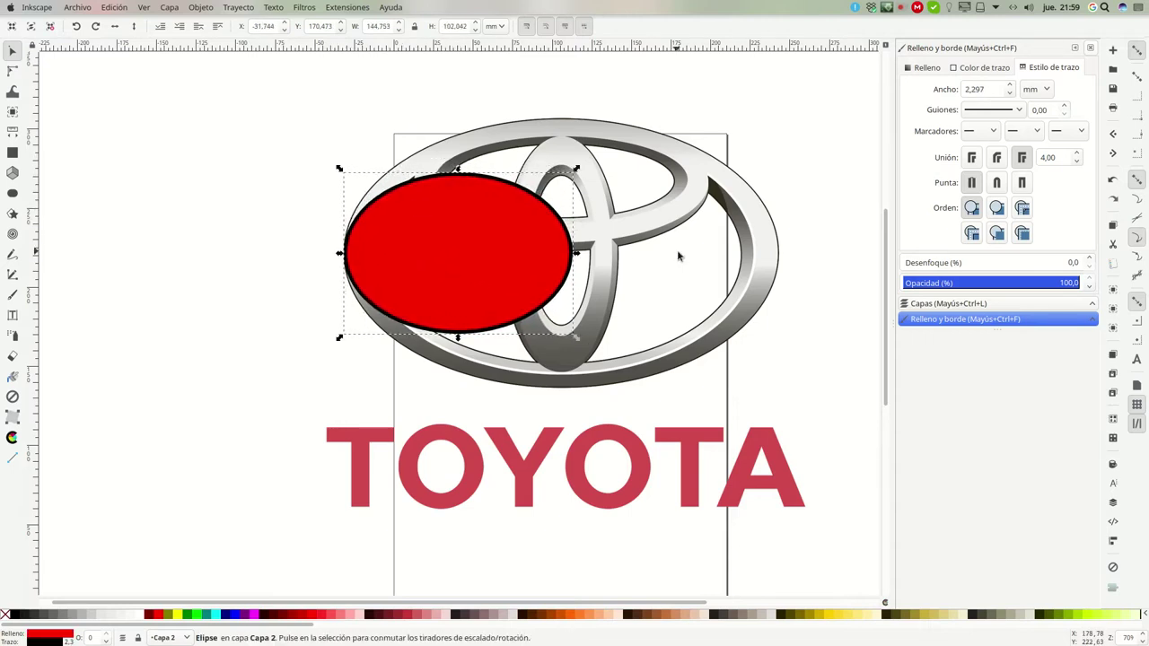
mouse_move(578, 258)
left_mouse_down()
mouse_move(787, 261)
mouse_move(777, 258)
left_mouse_up()
left_click_drag(568, 170, 564, 117)
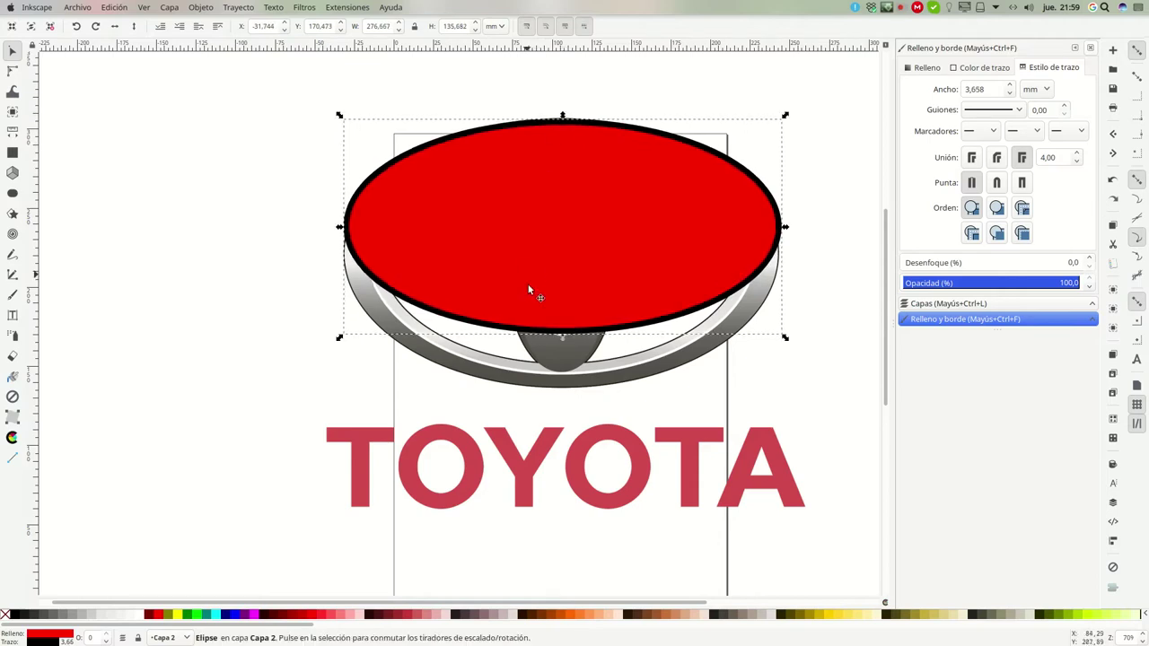
left_click_drag(563, 338, 560, 393)
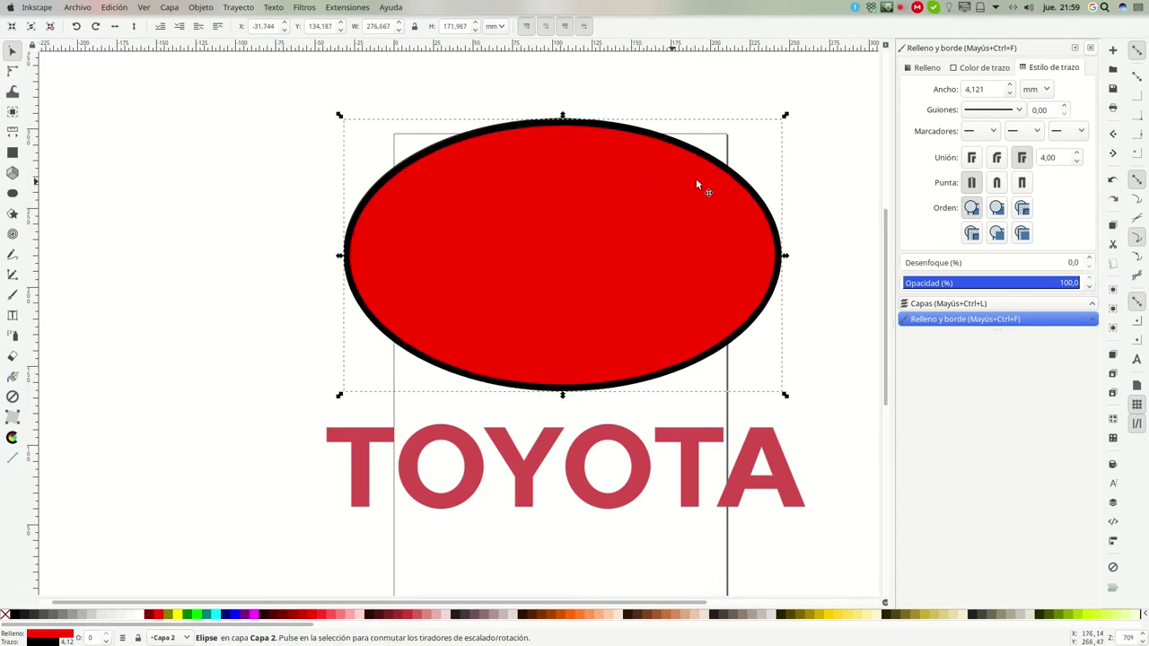
Thin the outline to 0.932 mm and fine-tune the ellipse to 274.978 × 171.791 mm
left_click(1010, 94)
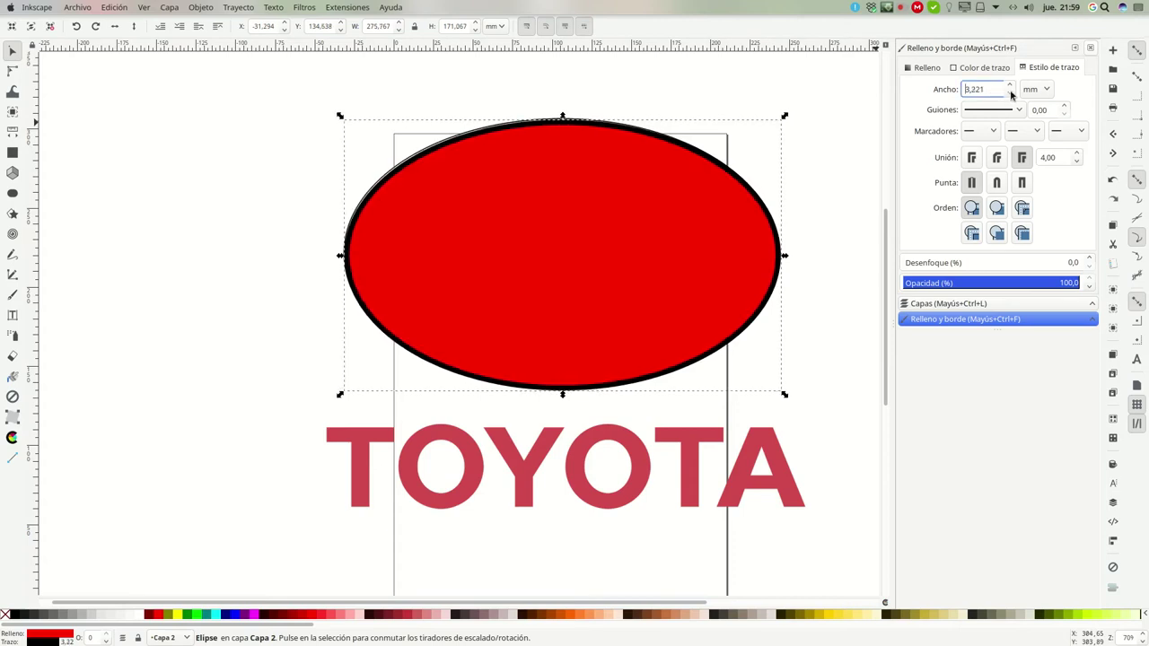
left_click(1011, 95)
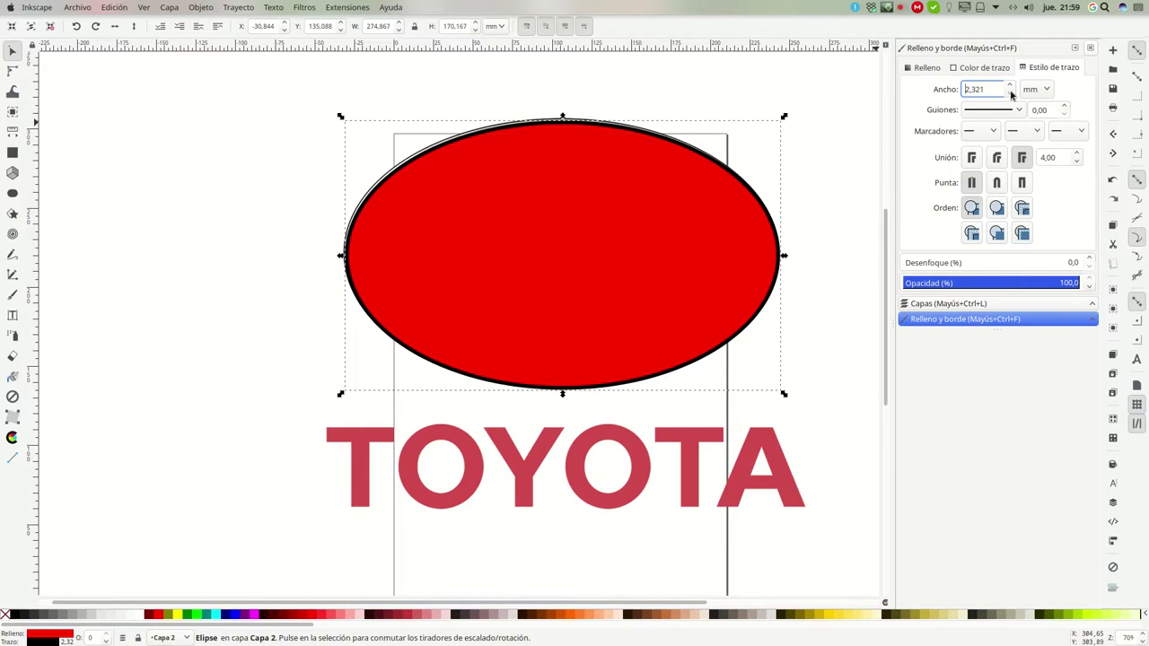
left_click(1011, 94)
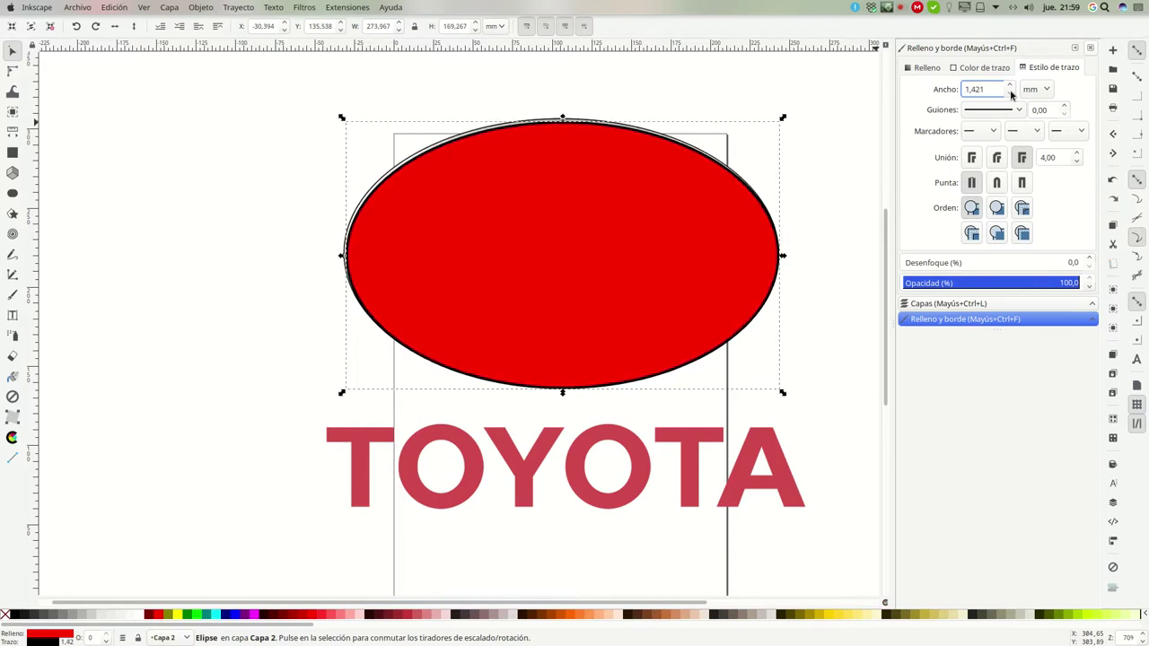
left_click(1011, 94)
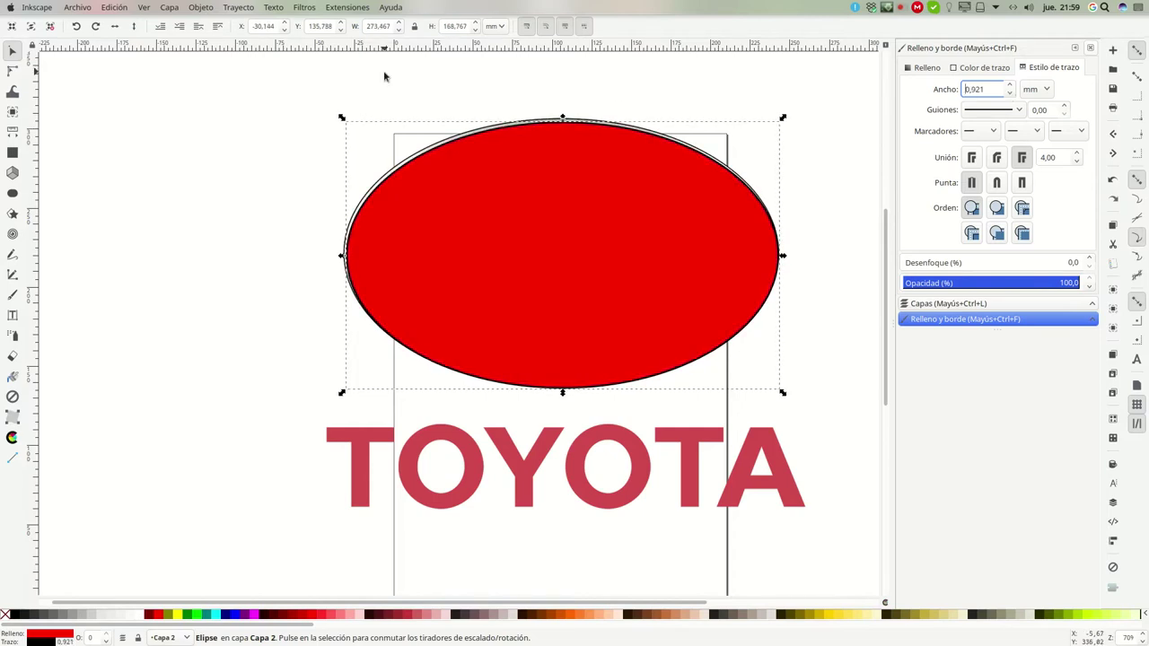
left_click_drag(342, 116, 350, 120)
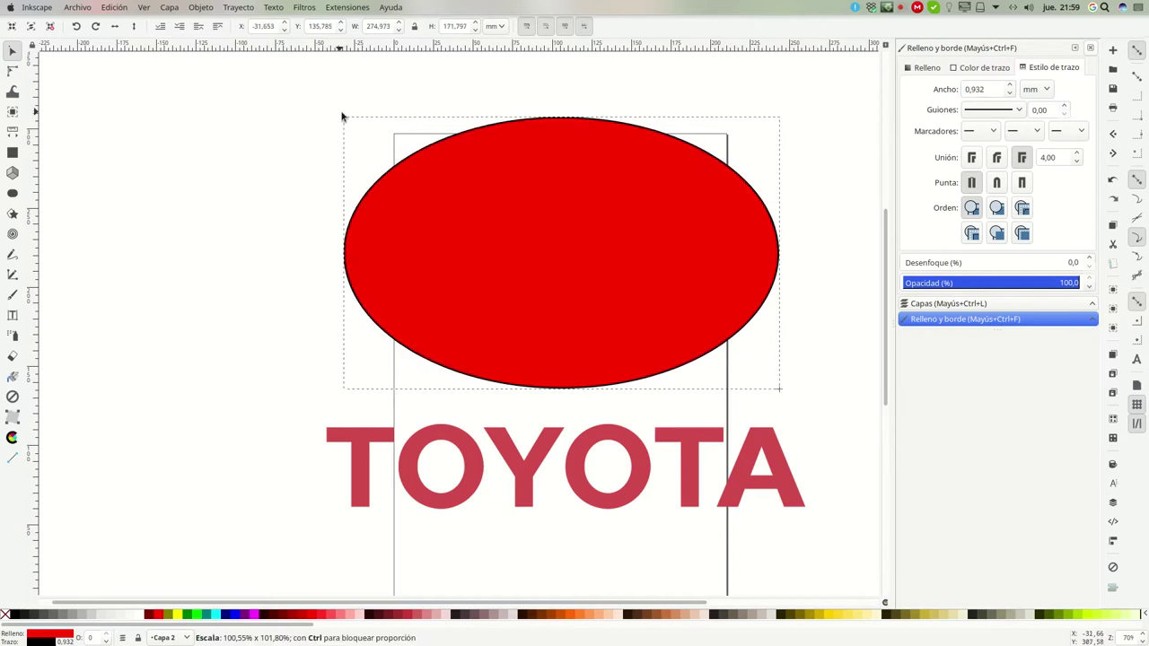
left_click_drag(350, 121, 339, 113)
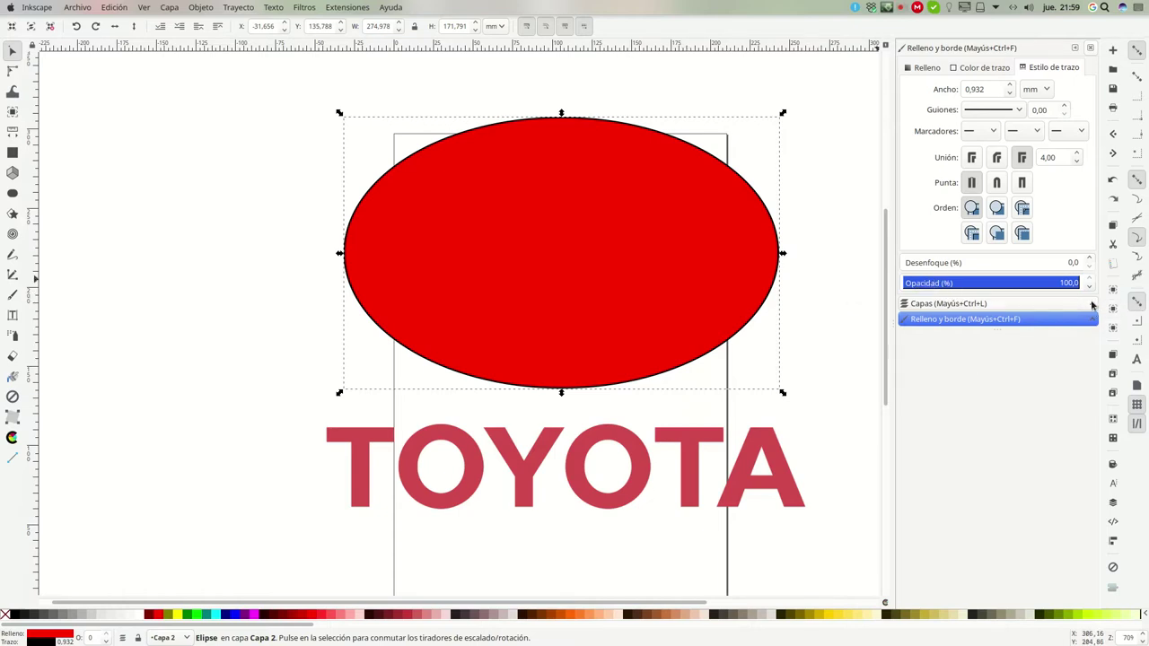
Set Capa 2's opacity to 38.3% and nudge the ellipse to 171.413 mm tall
left_click(1092, 306)
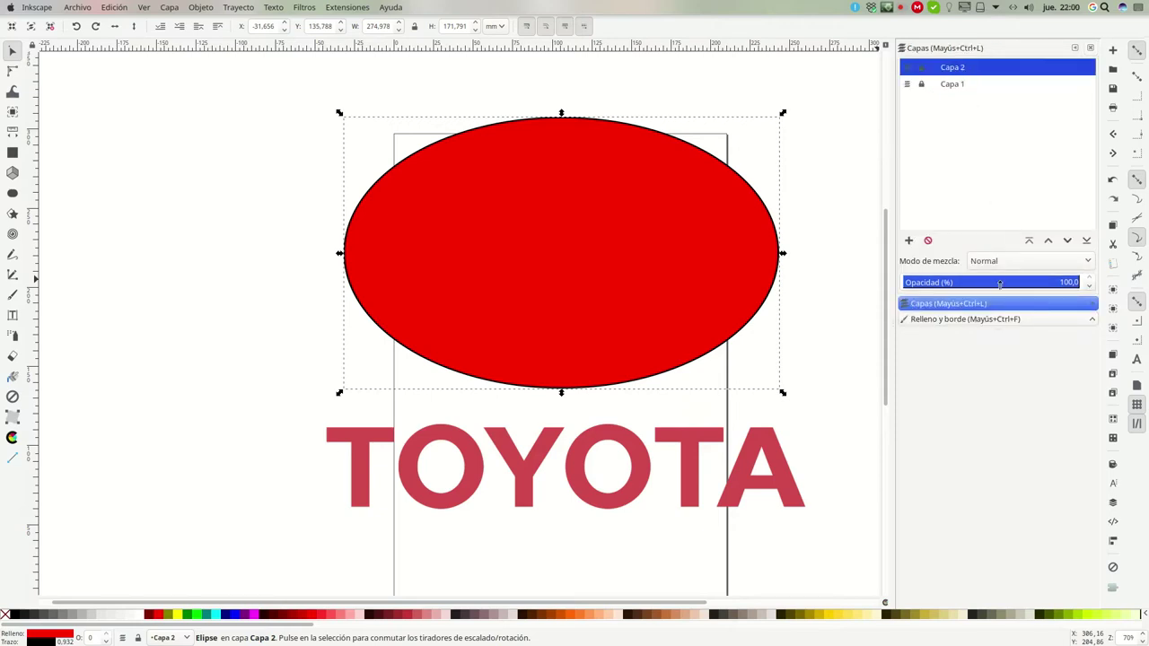
left_click_drag(1039, 284, 967, 284)
left_click(562, 114)
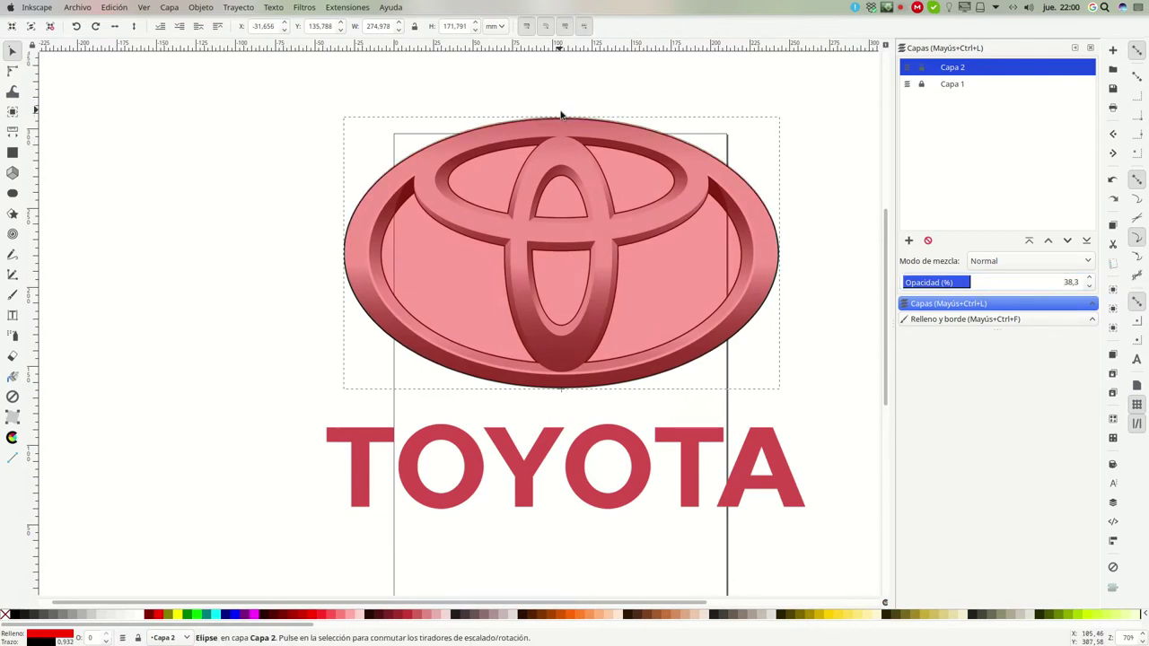
left_click_drag(561, 114, 562, 115)
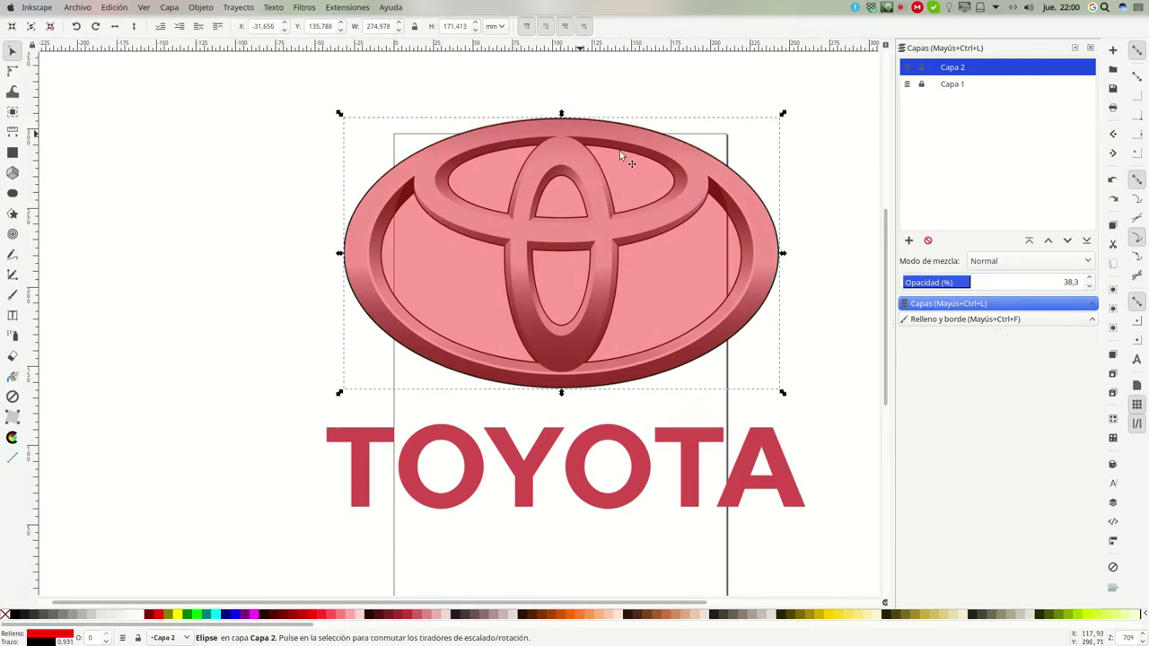
left_click(822, 198)
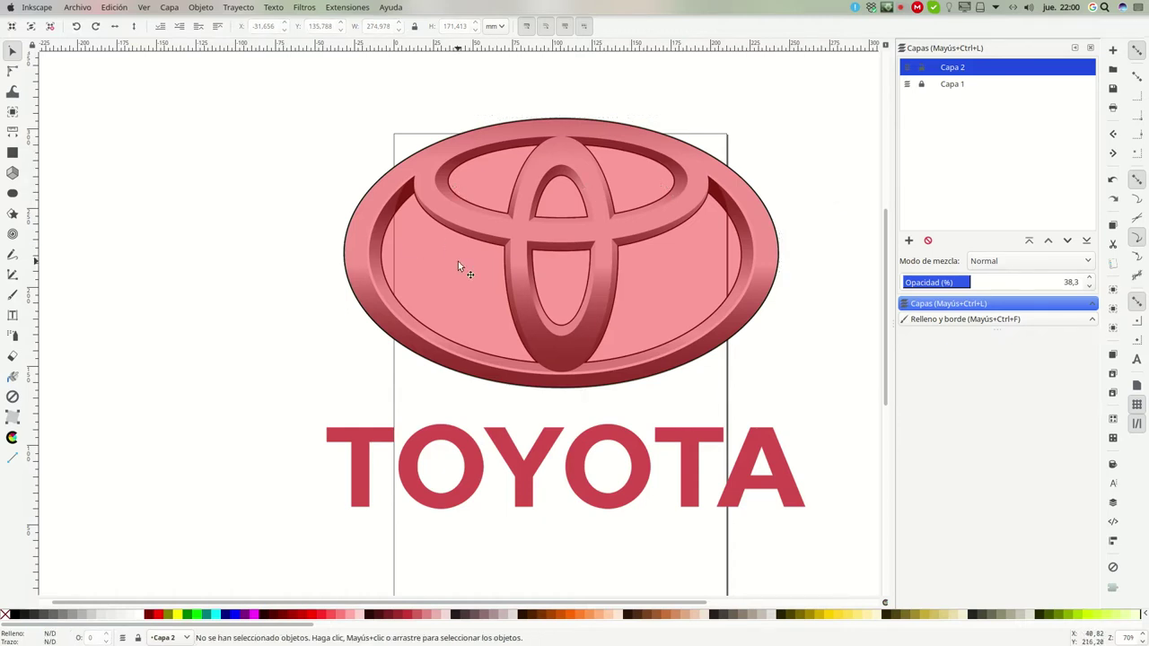
Draw an aqua ellipse and scale it over the emblem's inner oval
left_click(13, 194)
left_click_drag(139, 265, 289, 362)
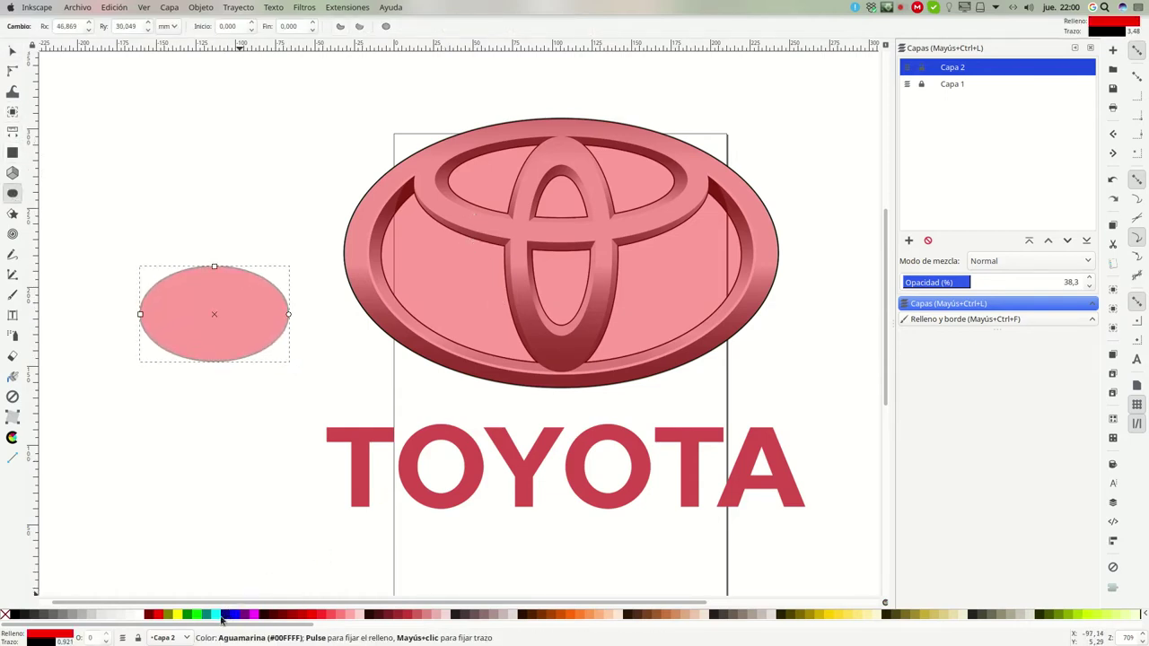
left_click(218, 615)
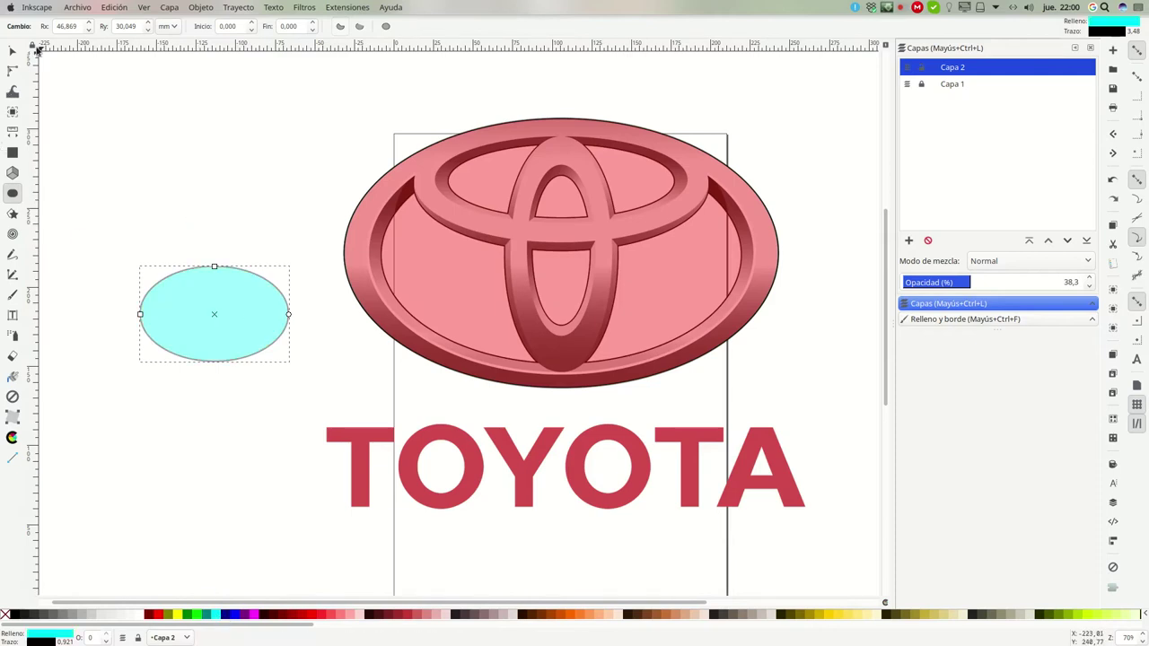
left_click(9, 52)
left_click_drag(180, 313, 537, 185)
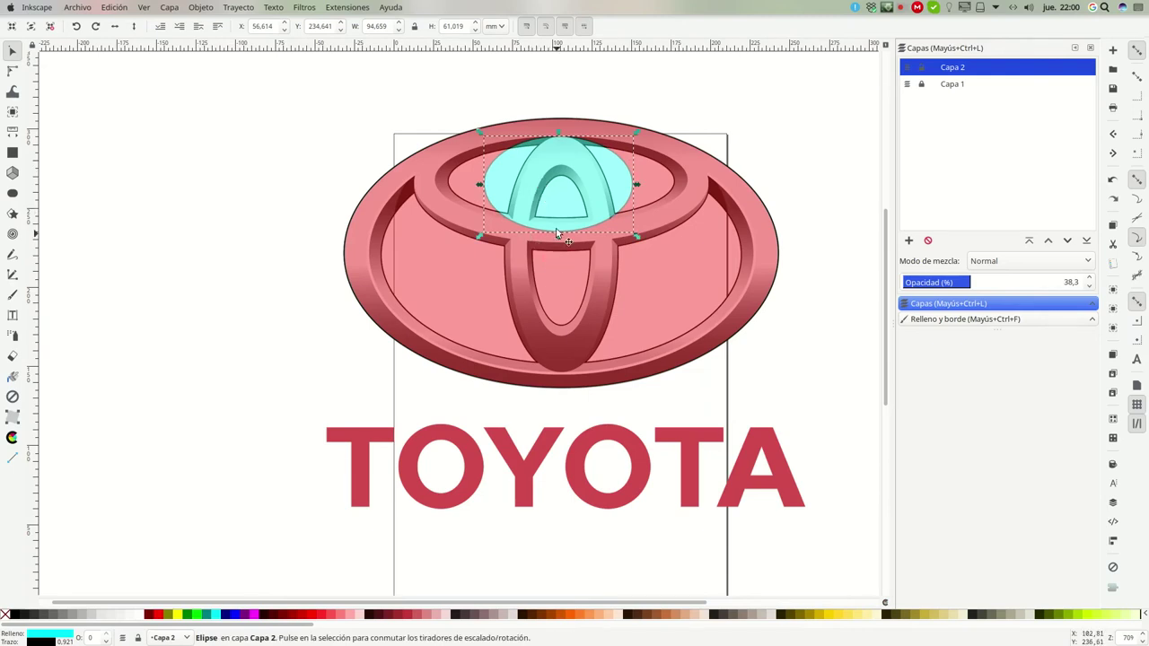
left_click_drag(557, 237, 554, 381)
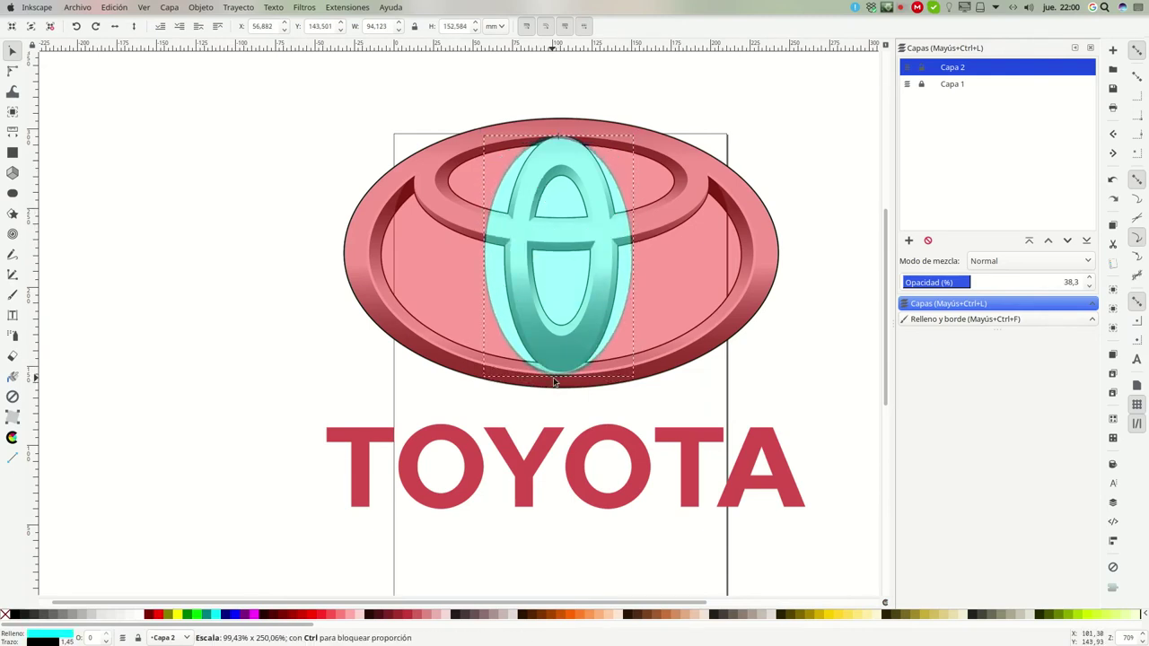
mouse_move(634, 257)
left_mouse_down()
mouse_move(733, 272)
mouse_move(756, 260)
left_mouse_up()
left_click_drag(480, 258, 363, 255)
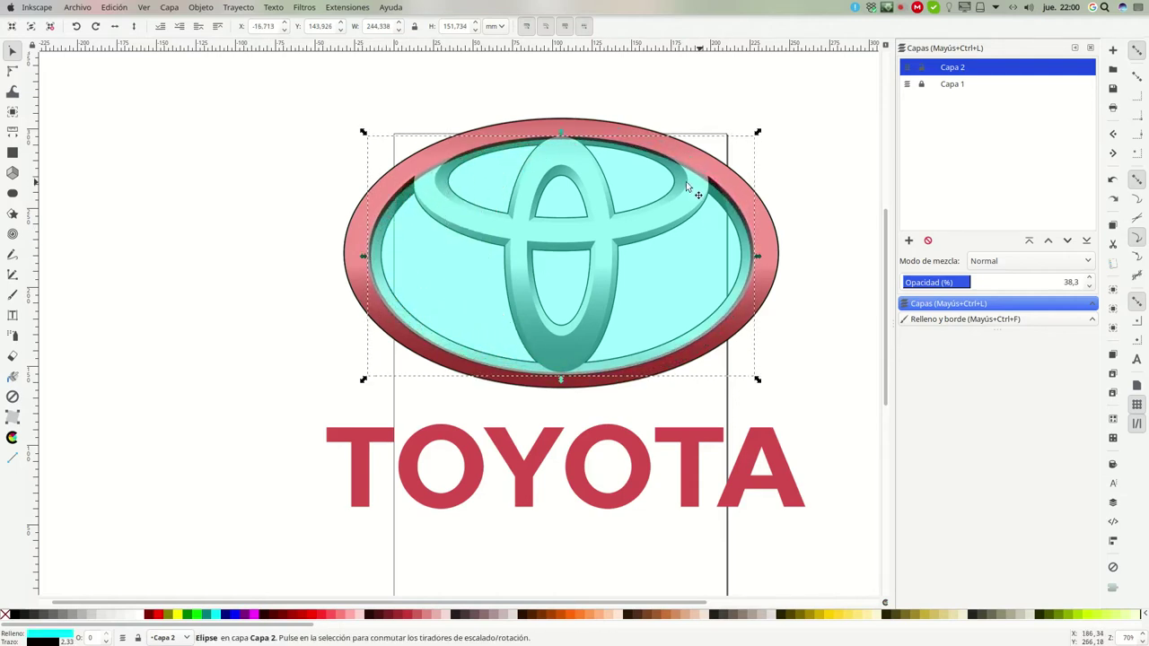
Set the stroke width of both the red and aqua ellipses to 1 mm
left_click(937, 319)
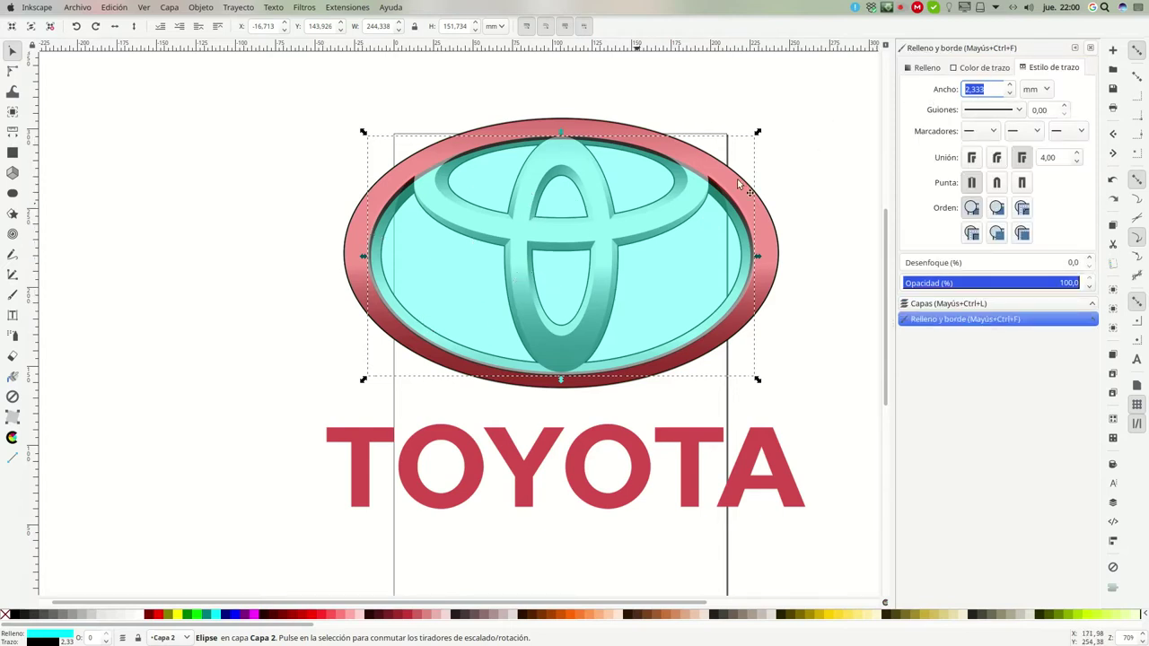
left_click(764, 226)
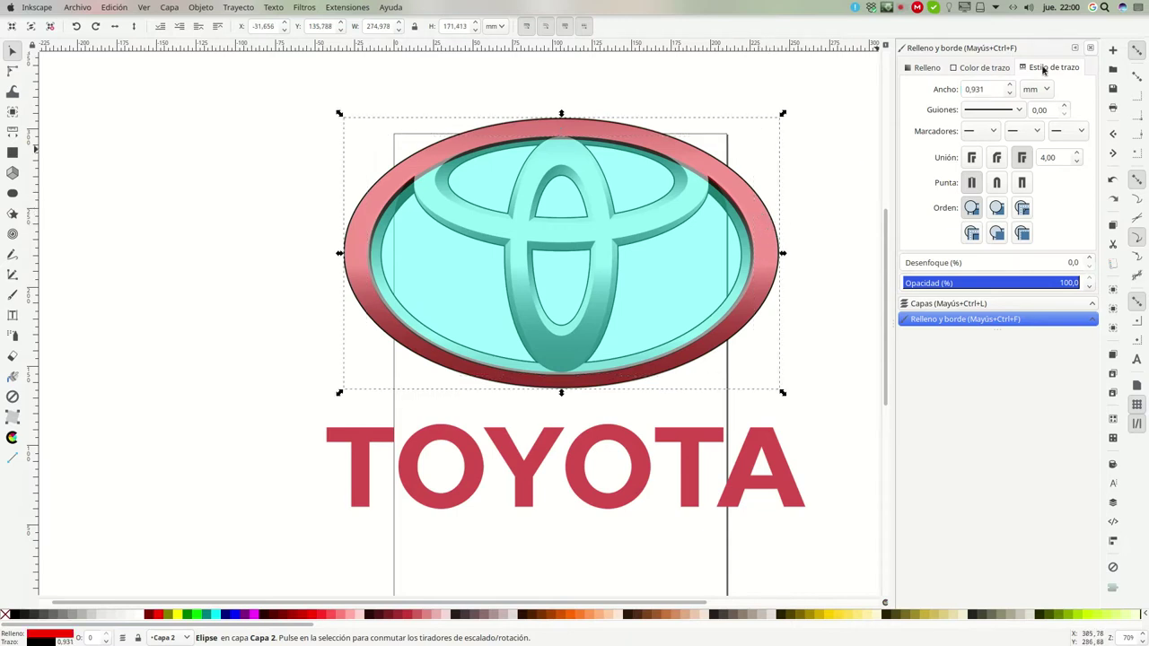
left_click_drag(987, 88, 915, 88)
type("1")
key("Return")
left_click(700, 206)
left_click_drag(990, 87, 894, 81)
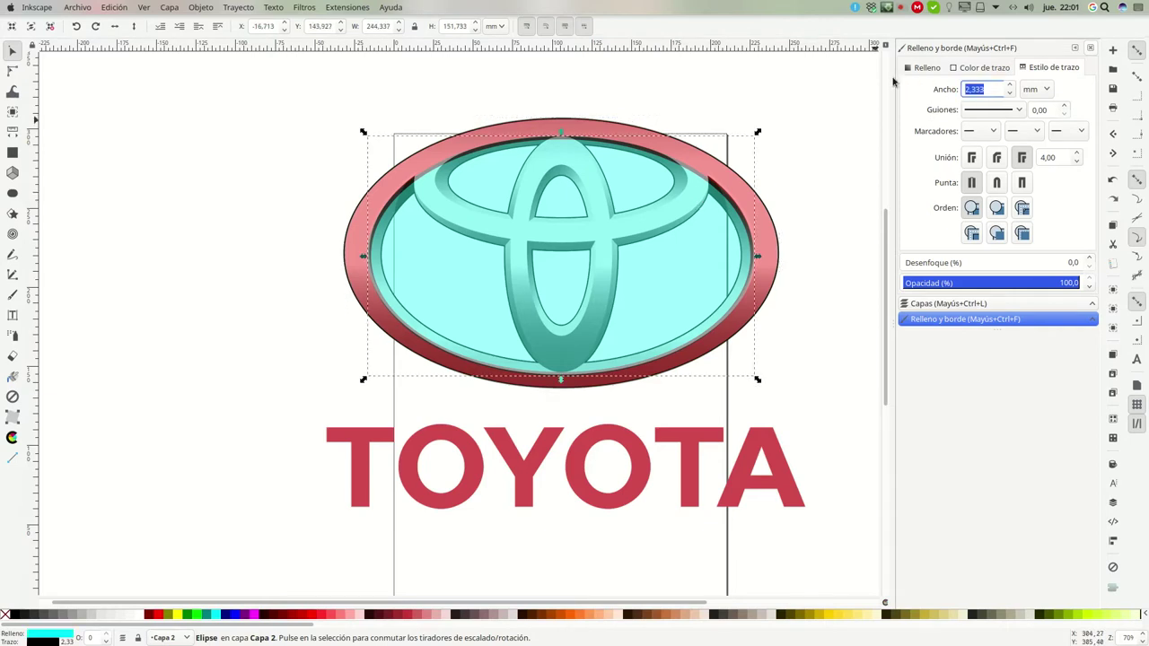
type("1")
key("Return")
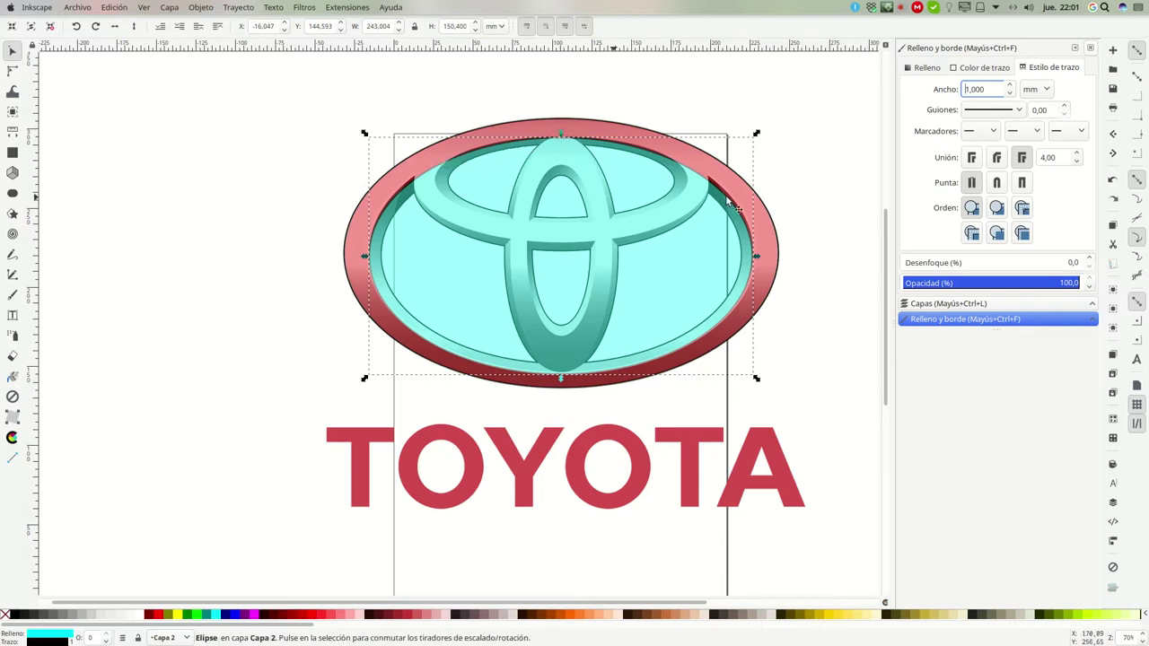
Resize the cyan ellipse to 244.894 × 151.912 mm against the ring, then select both ellipses
left_click(960, 303)
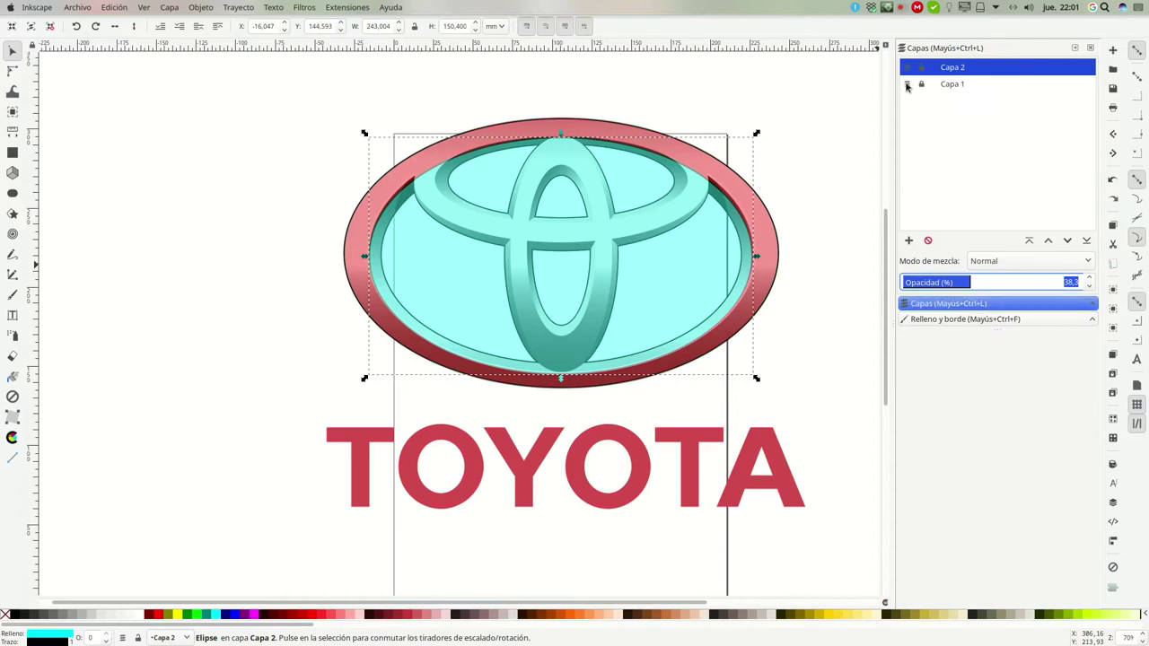
left_click(906, 84)
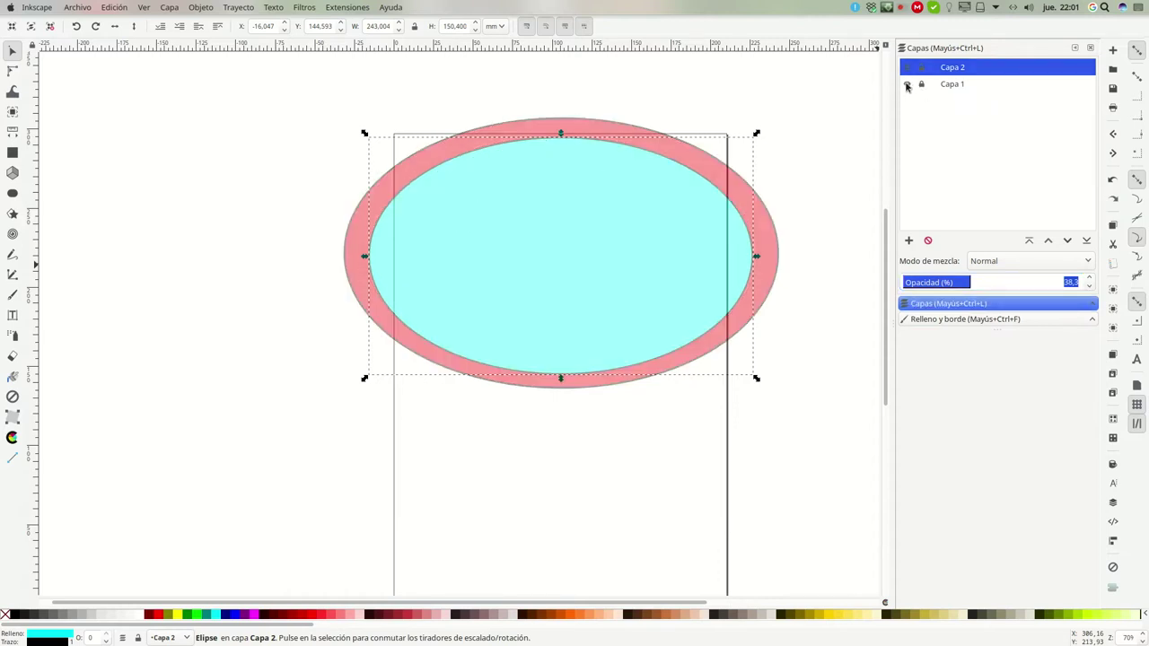
left_click(907, 84)
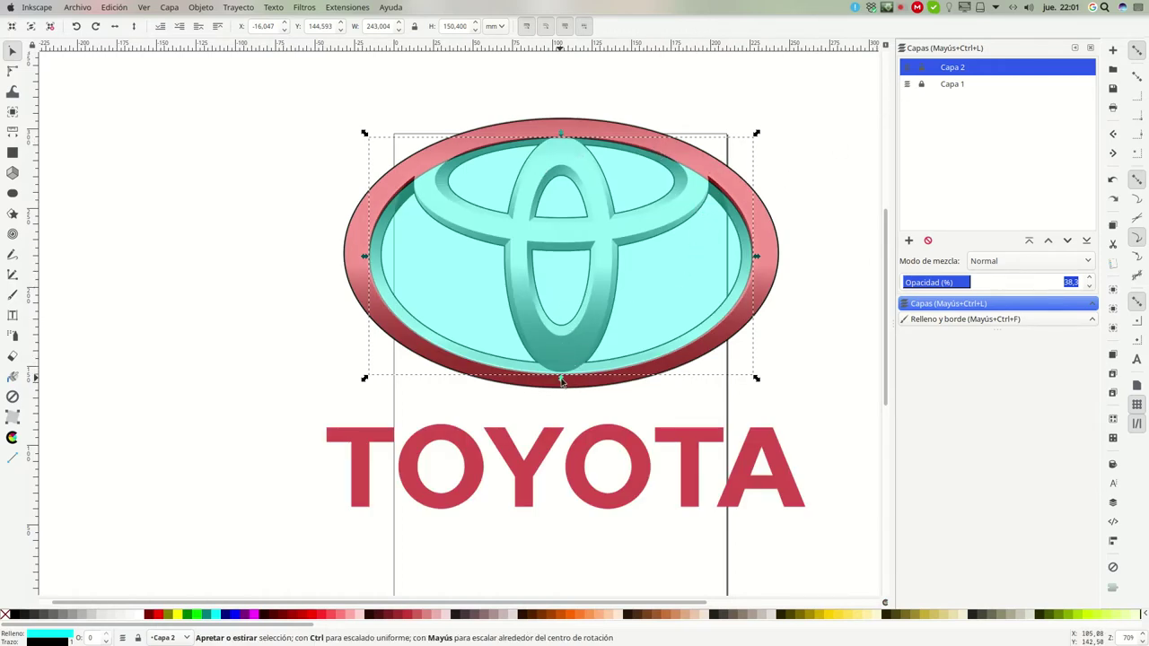
left_click_drag(563, 378, 564, 379)
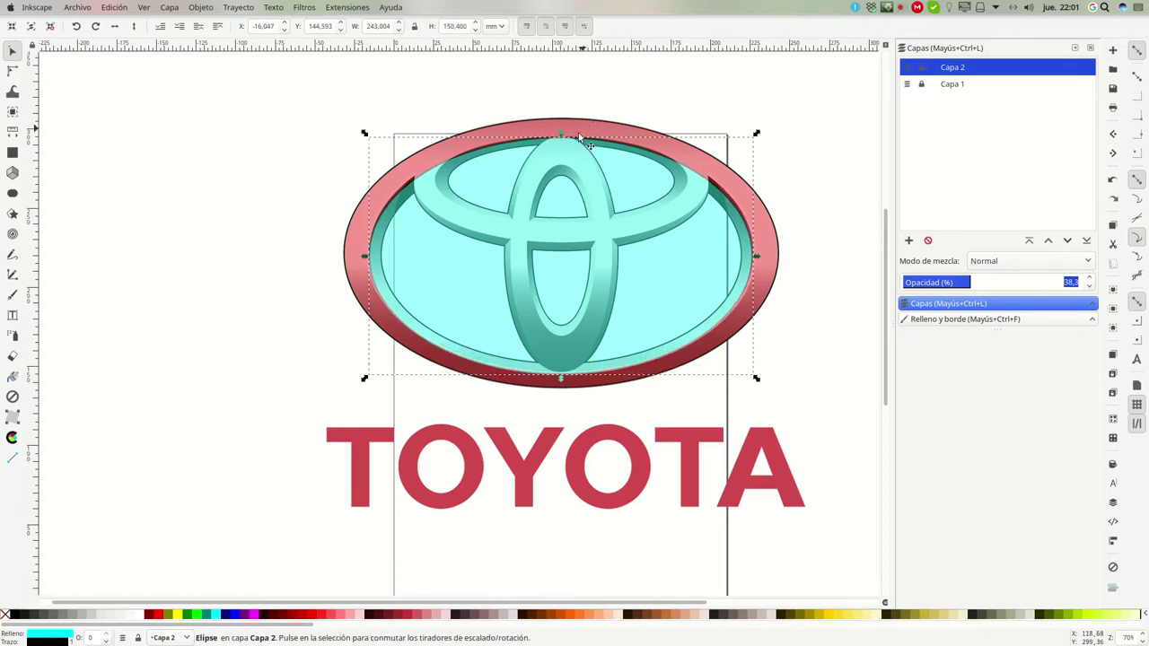
left_click_drag(560, 135, 562, 132)
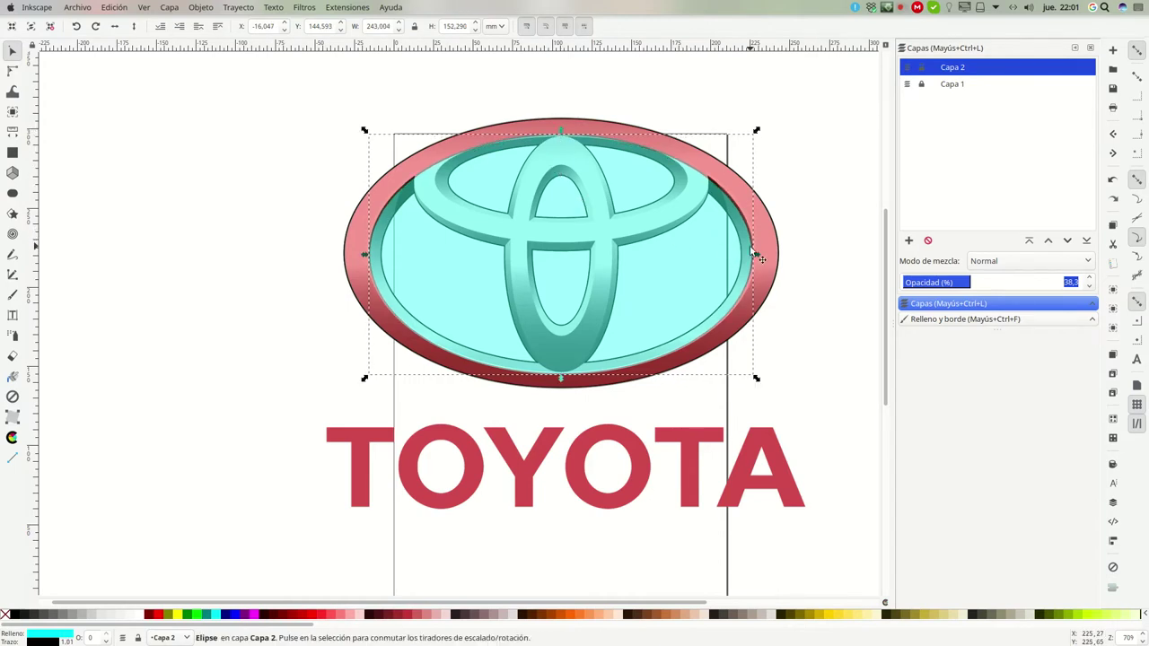
left_click_drag(756, 254, 759, 254)
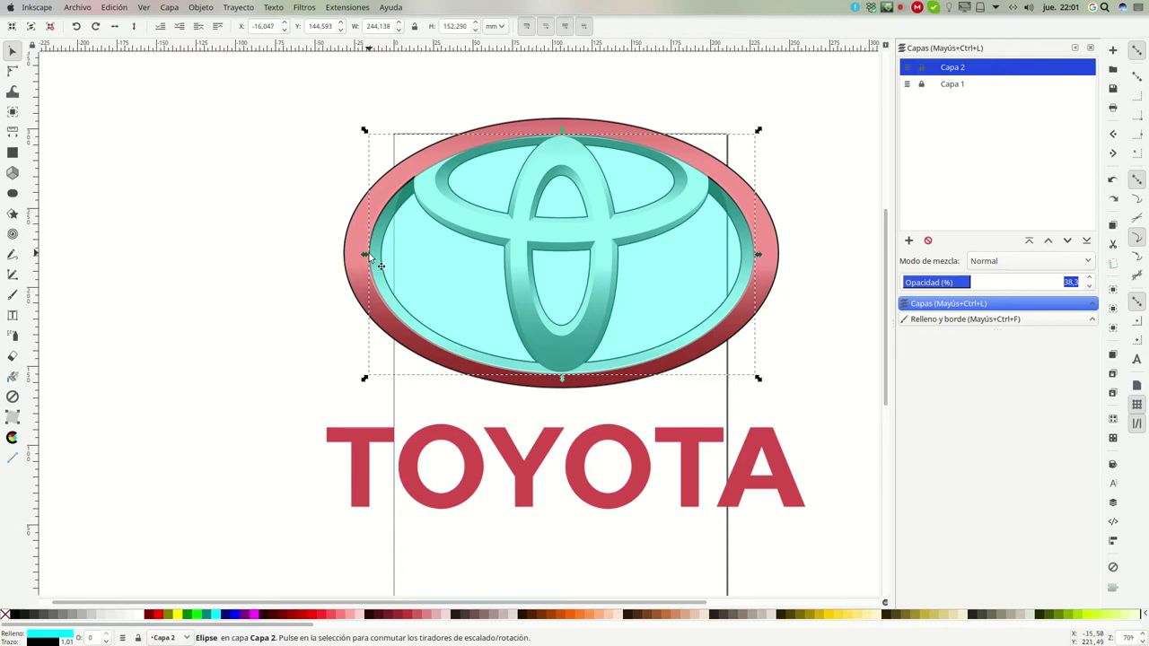
left_click_drag(364, 256, 362, 256)
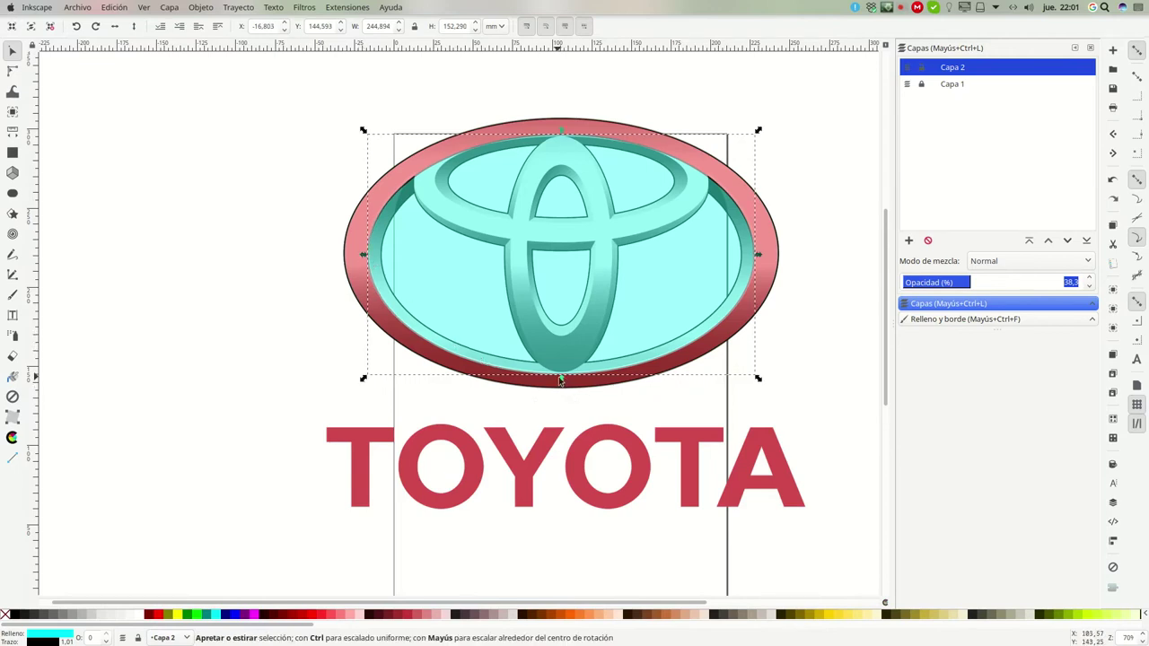
left_click_drag(560, 378, 561, 378)
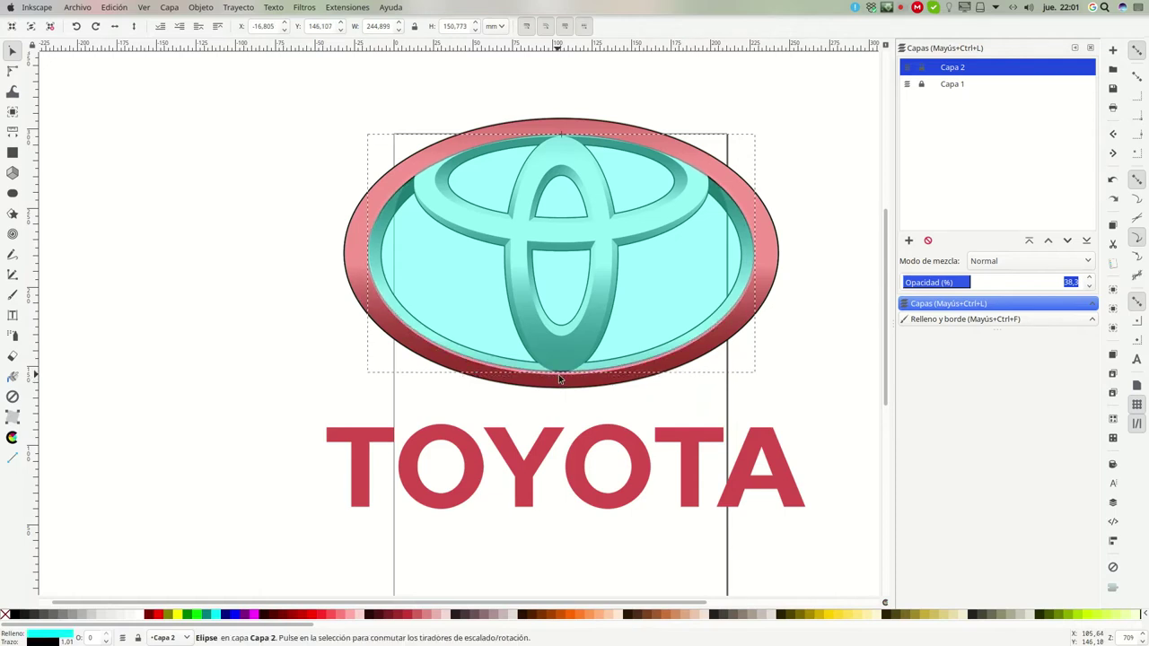
left_click_drag(558, 383, 559, 386)
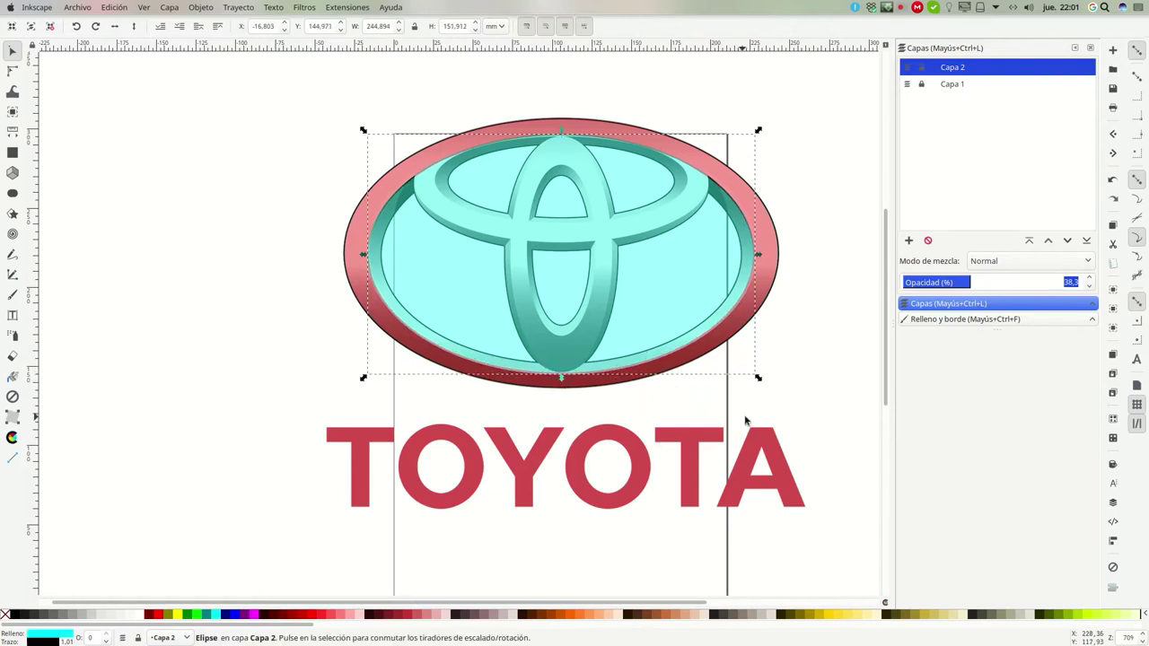
left_click(802, 362)
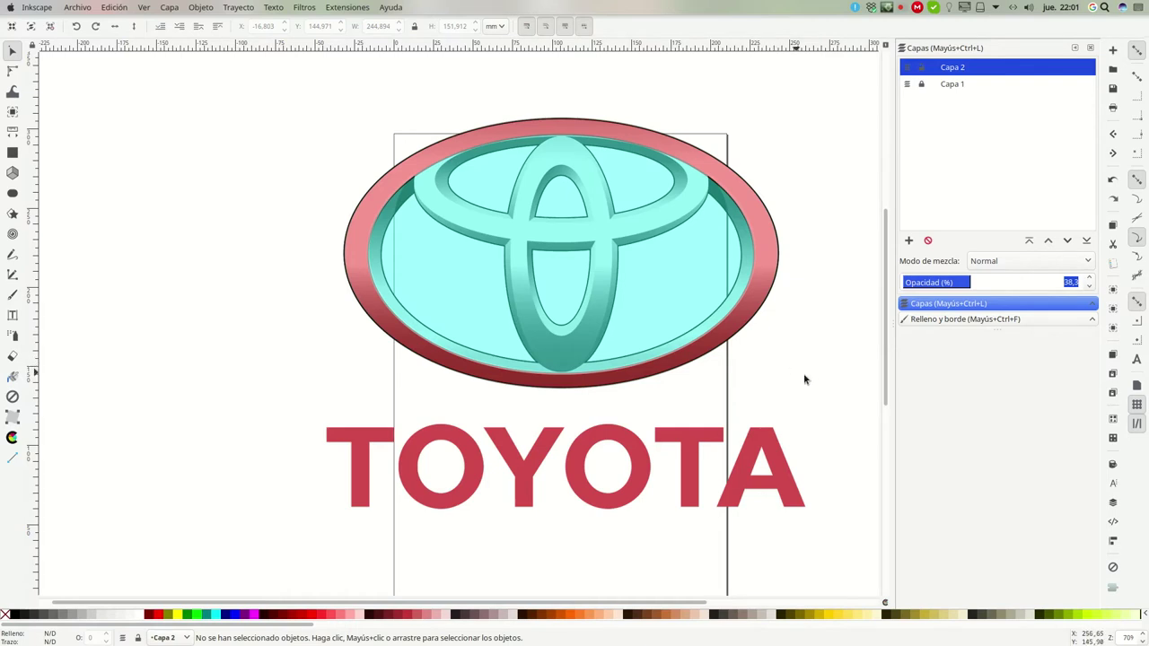
left_click_drag(846, 403, 235, 107)
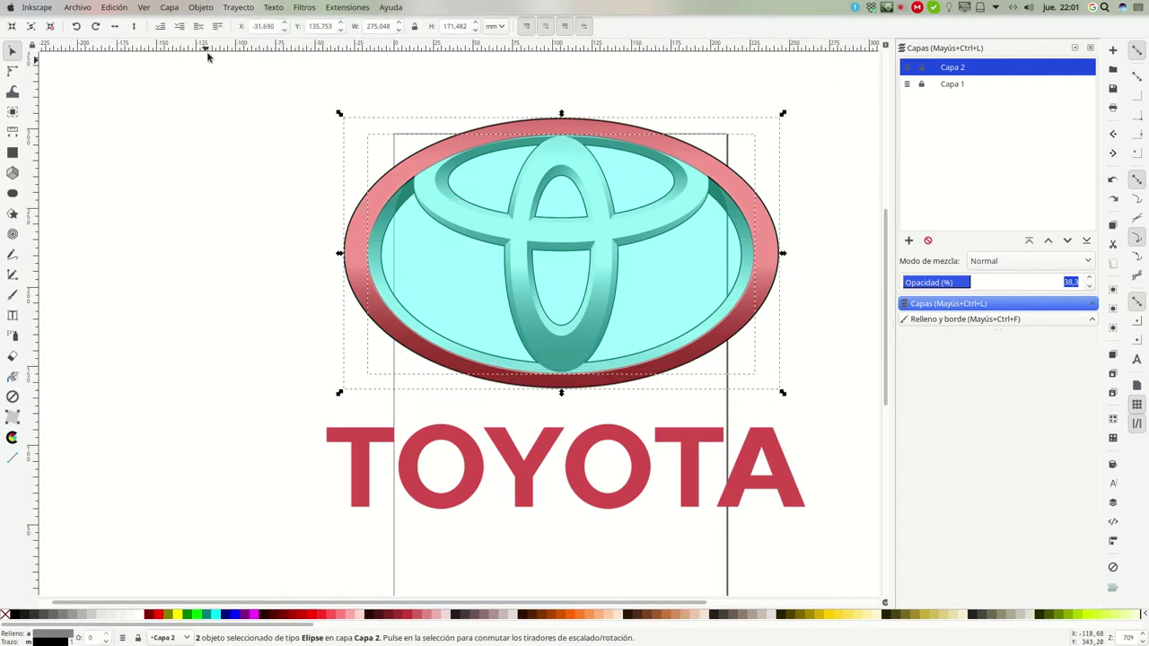
Apply Trayecto > Diferencia to cut the cyan ellipse from the red, checking the ring with Capa 1 hidden
left_click(236, 6)
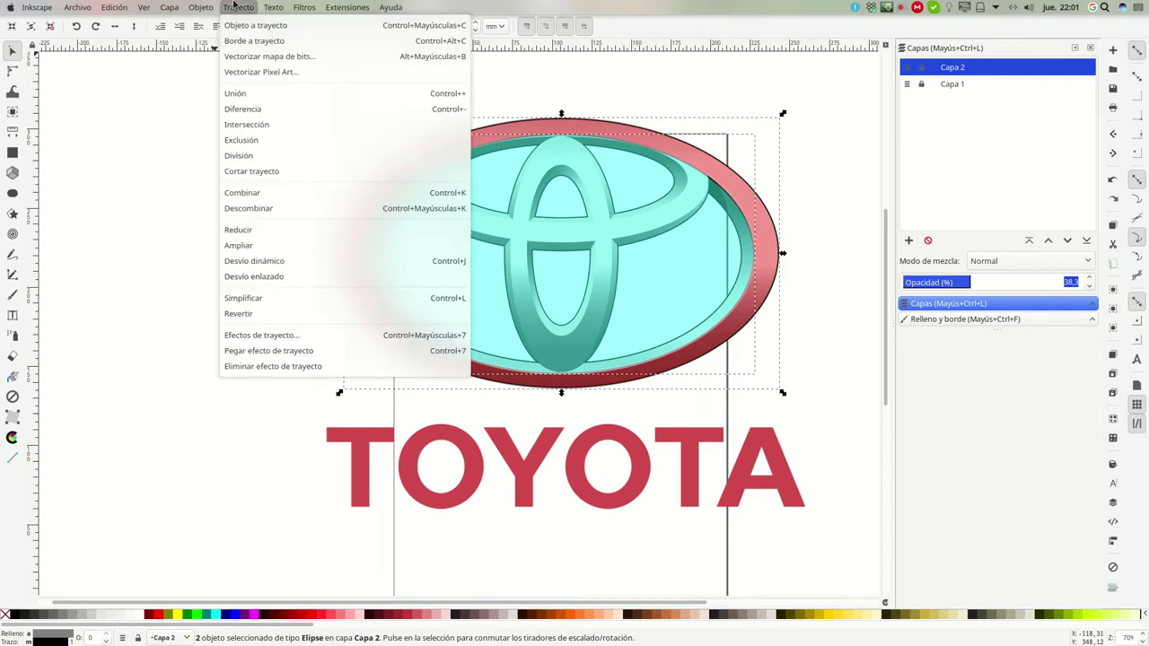
left_click(251, 109)
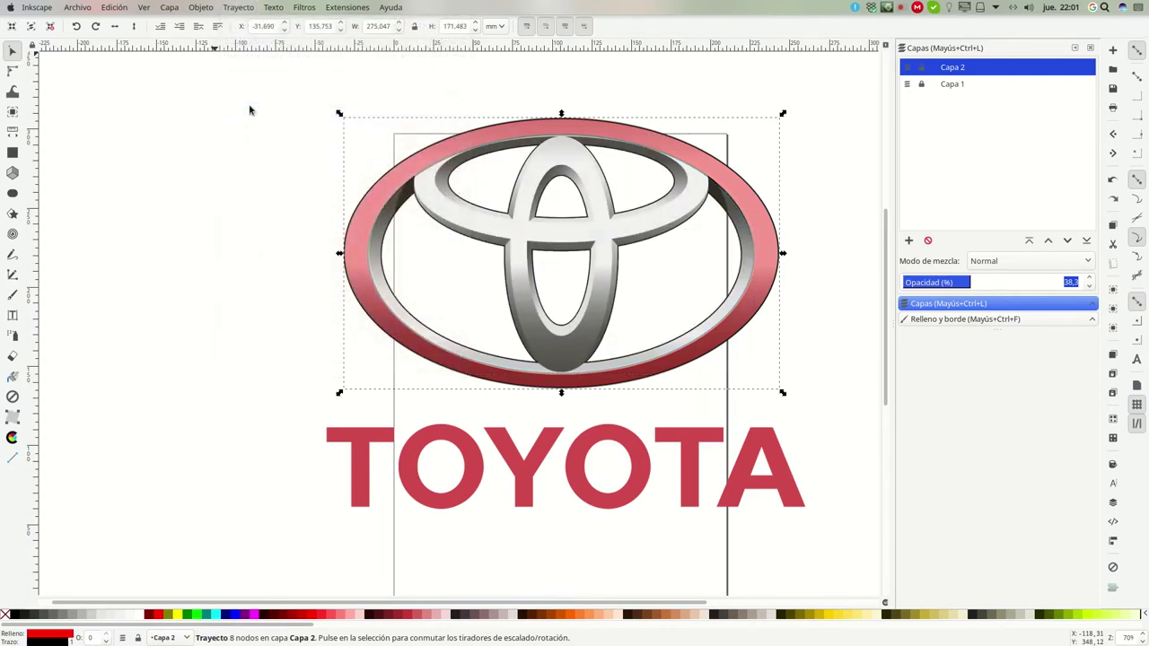
left_click(907, 84)
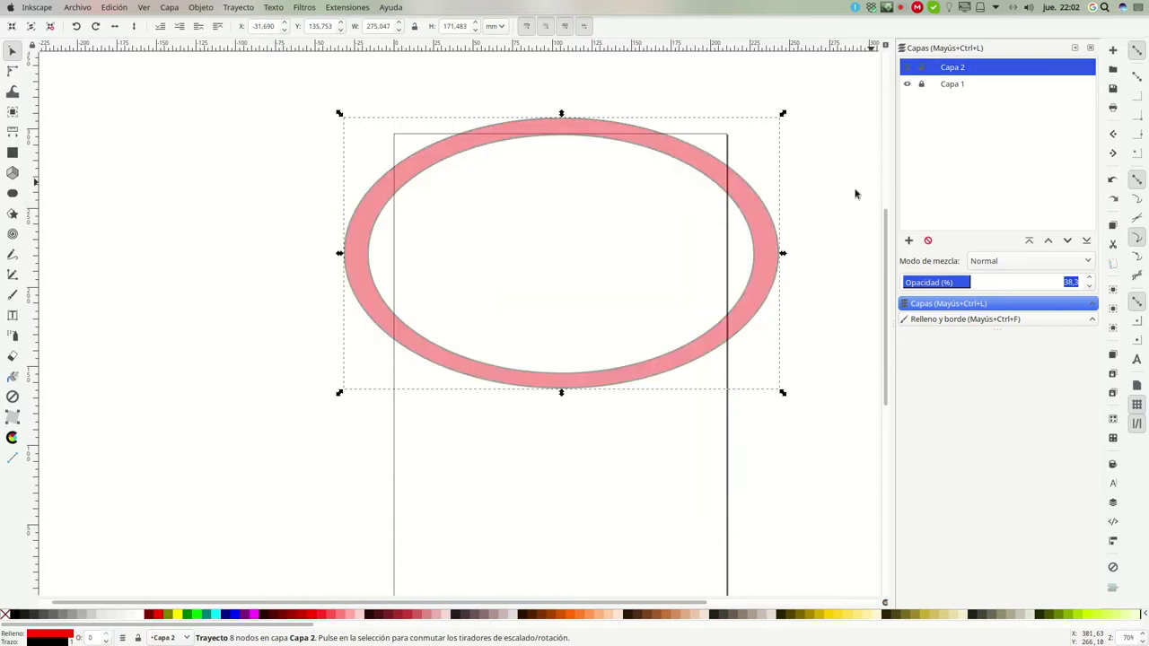
left_click(186, 344)
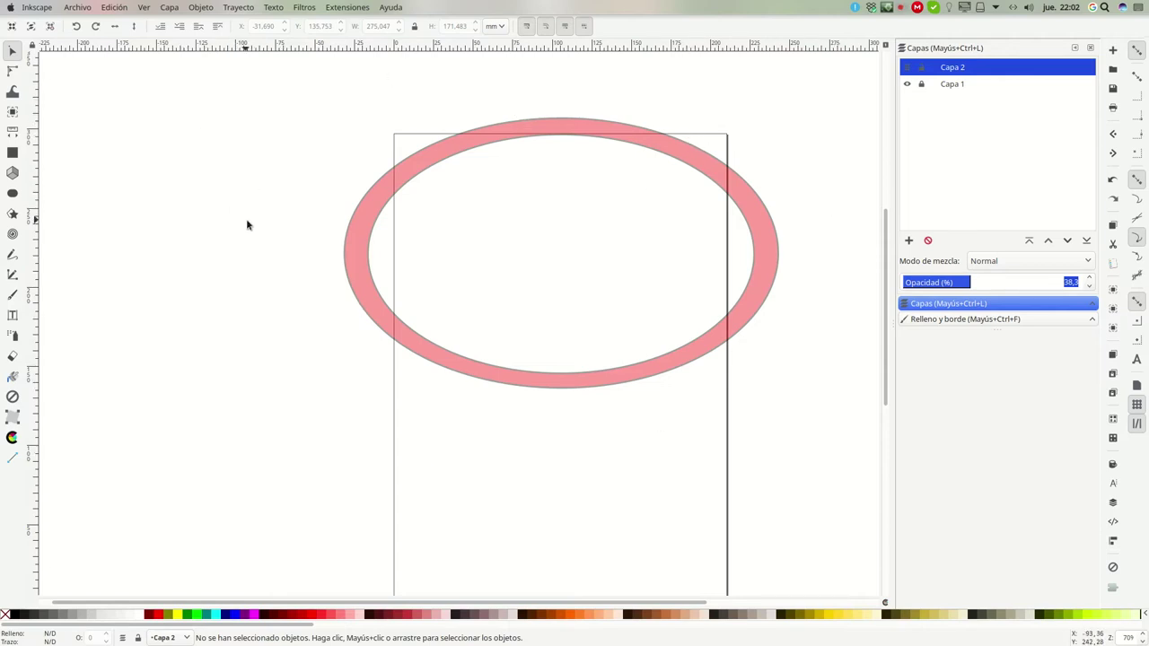
left_click(908, 85)
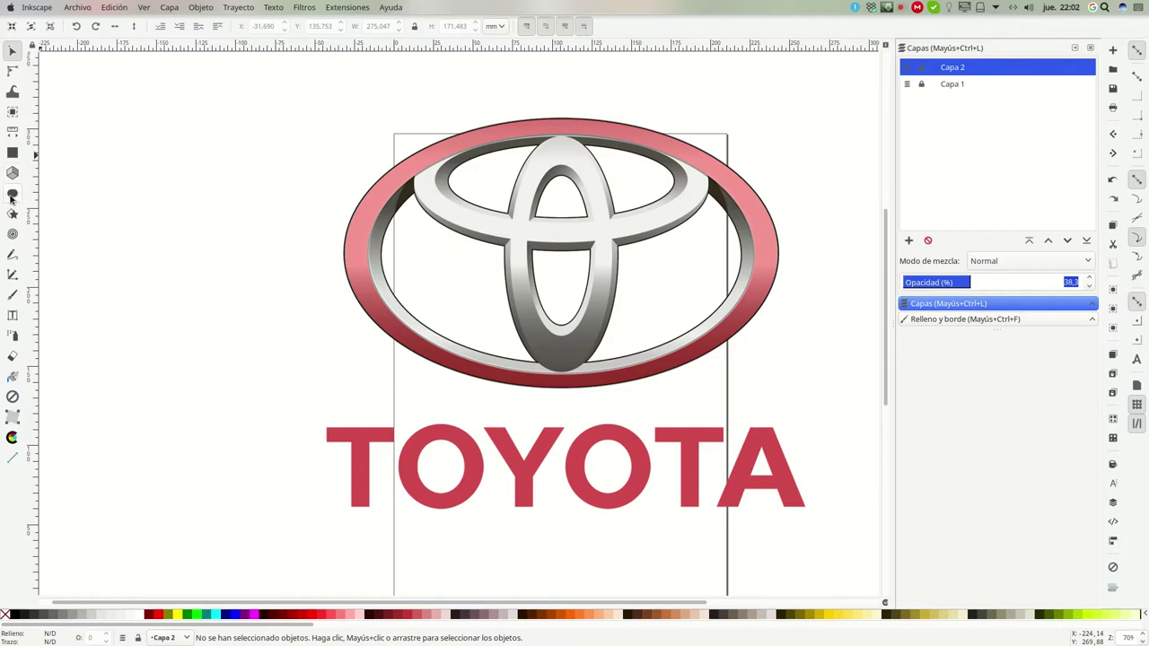
Draw a new cyan ellipse over the logo and drag its radius handles toward the ring's edges
left_click(12, 195)
mouse_move(363, 165)
left_mouse_down()
mouse_move(601, 290)
mouse_move(757, 338)
left_mouse_up()
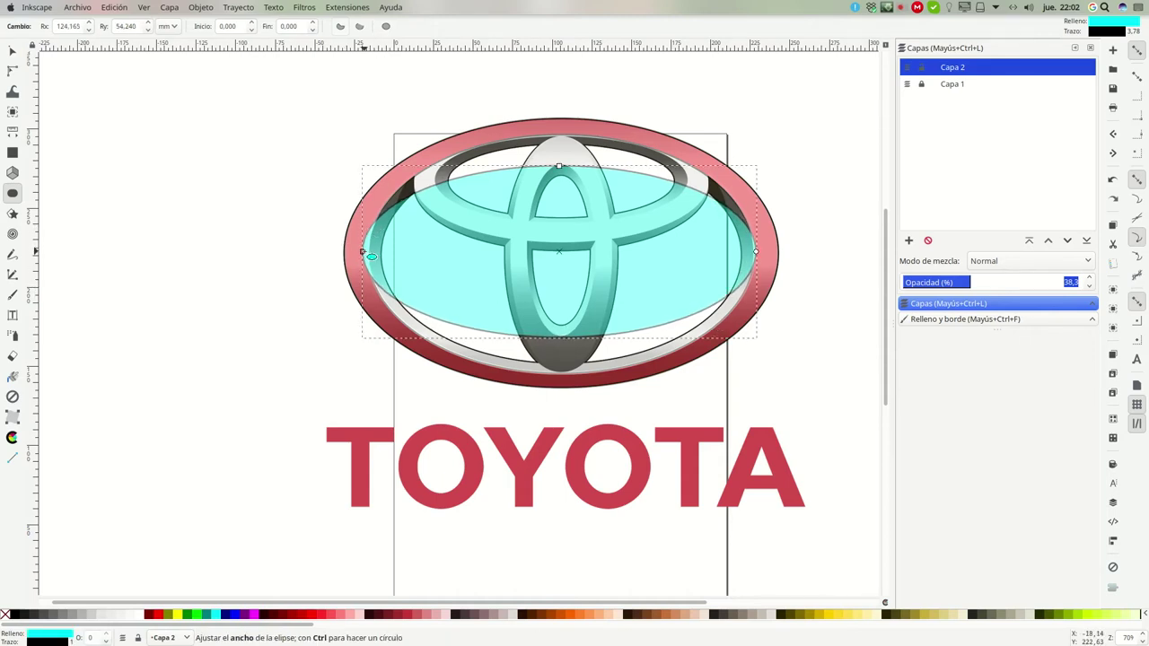
left_click_drag(357, 252, 366, 252)
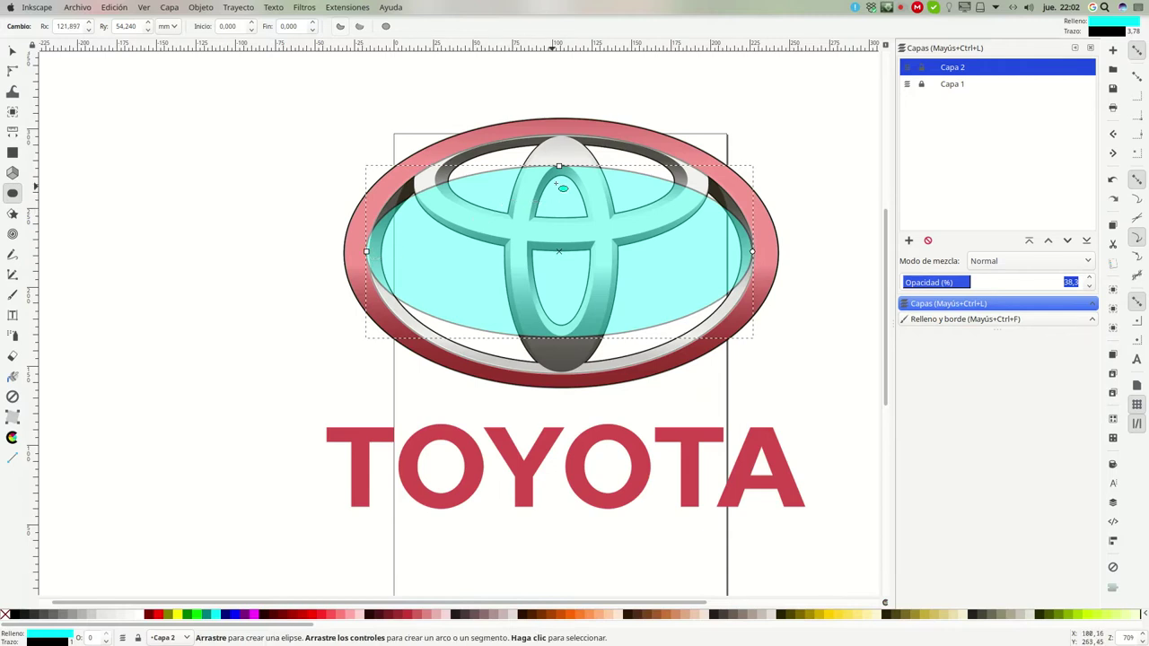
left_click_drag(558, 167, 559, 118)
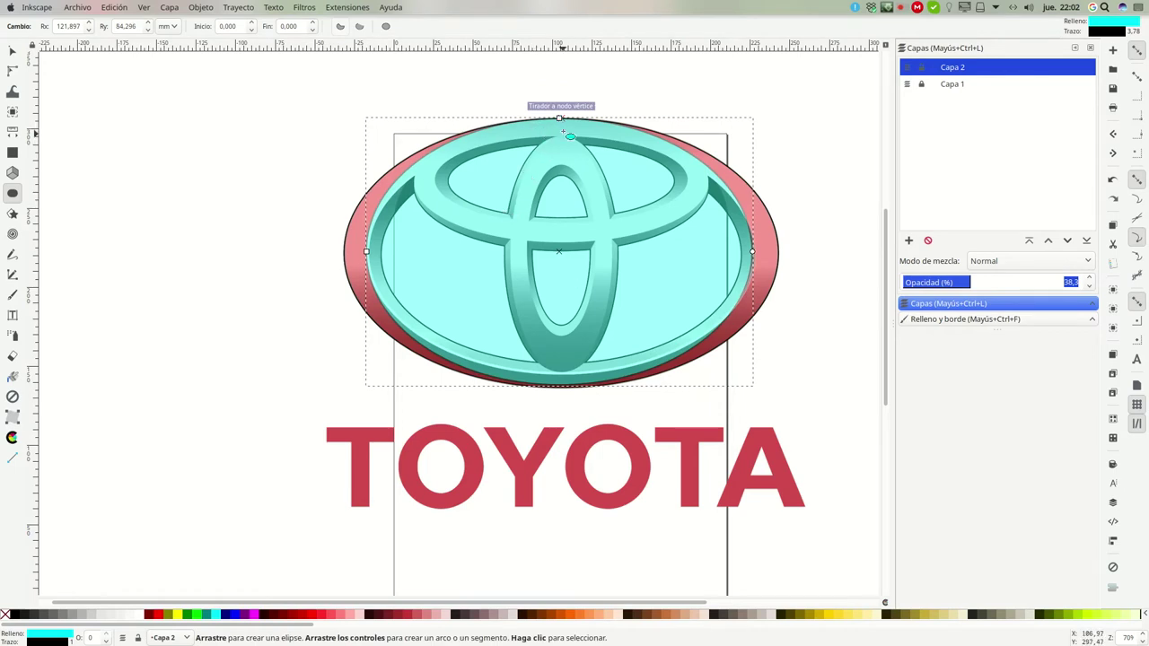
mouse_move(559, 118)
left_mouse_down()
mouse_move(559, 133)
mouse_move(559, 117)
left_mouse_up()
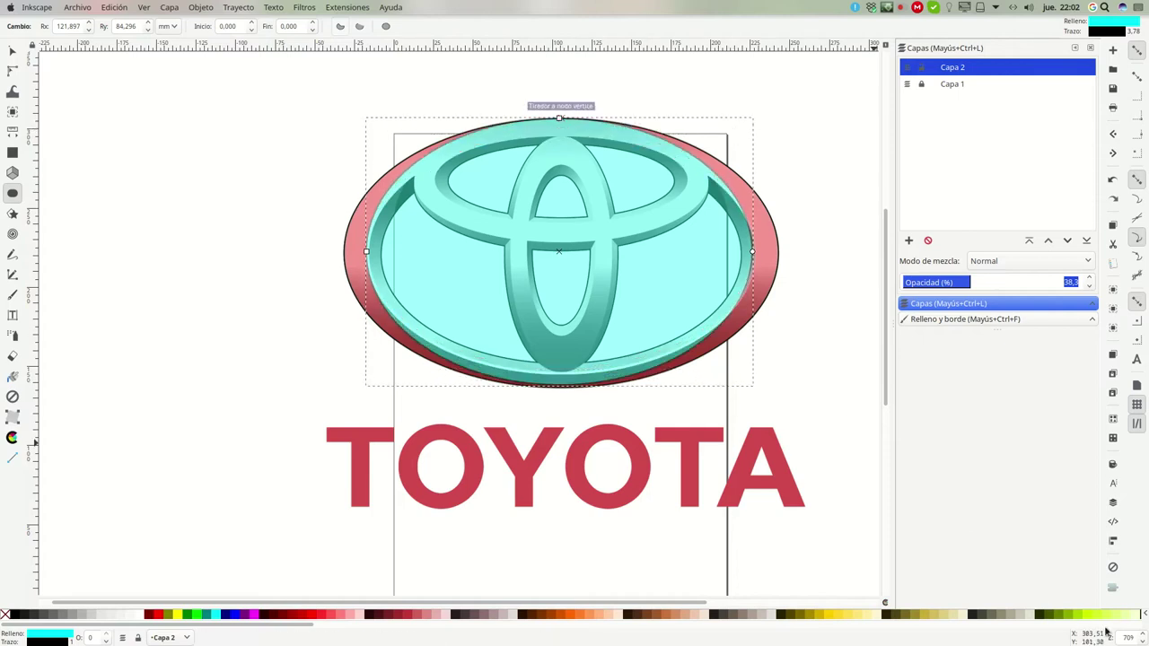
Lower the ellipse's top to fit the ring and undo an accidental arc
scroll(1142, 636, "up", 1)
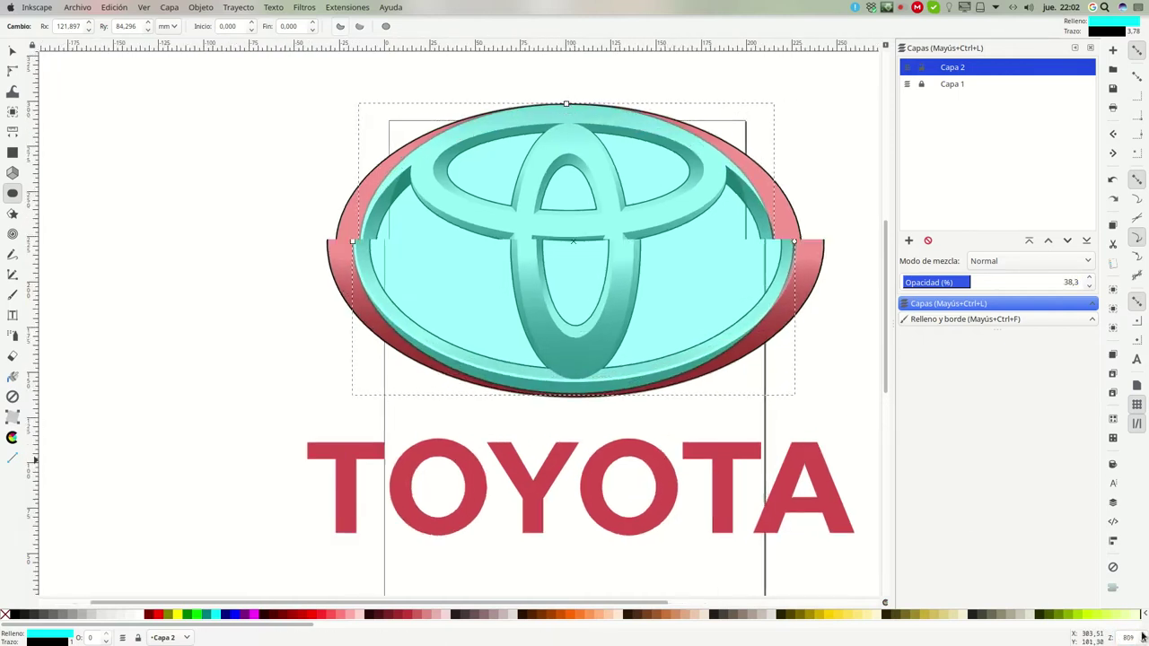
scroll(1142, 635, "up", 1)
scroll(1142, 635, "up", 1)
scroll(1142, 636, "up", 1)
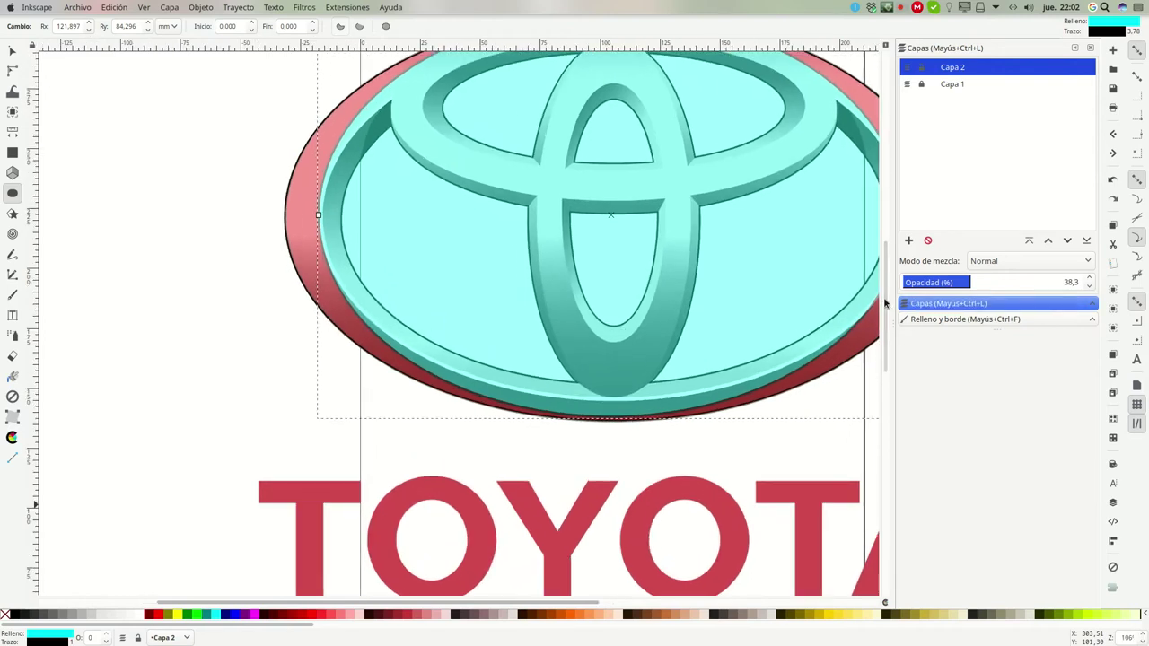
left_click_drag(886, 303, 887, 261)
left_click_drag(610, 187, 612, 198)
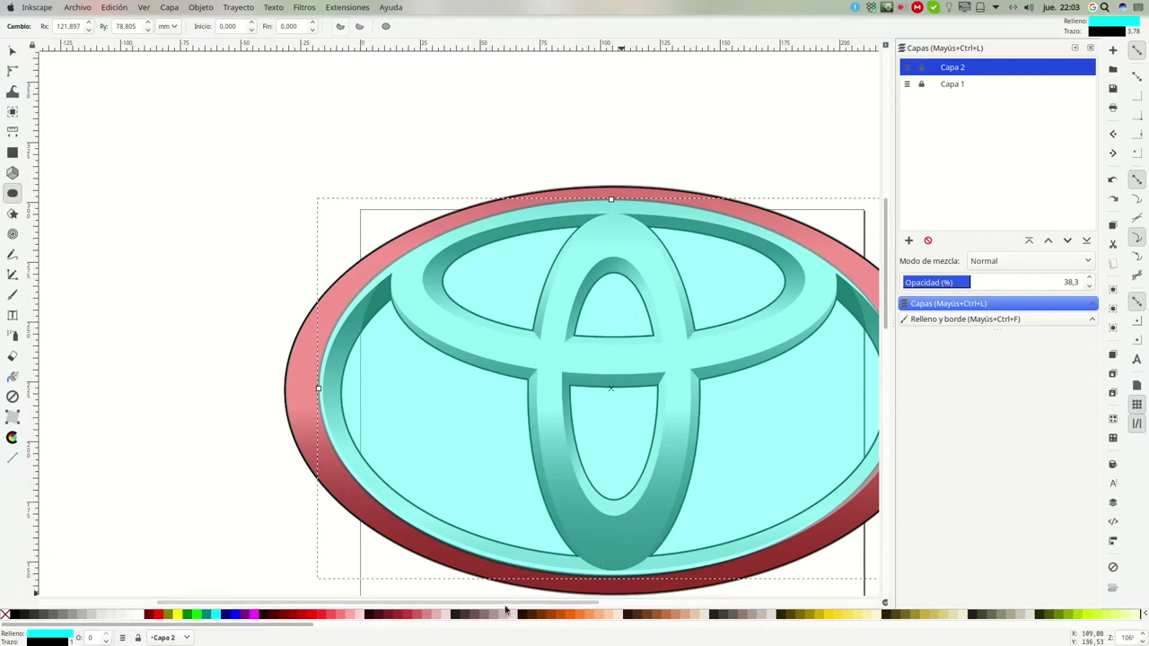
left_click_drag(372, 607, 448, 606)
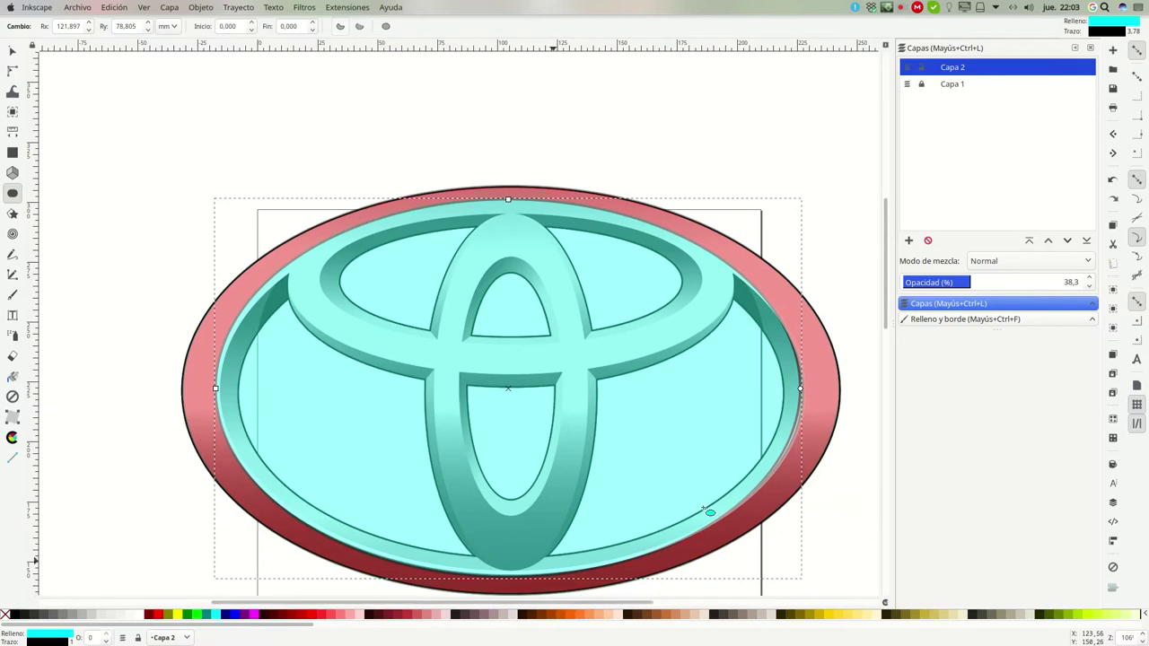
left_click_drag(809, 395, 813, 400)
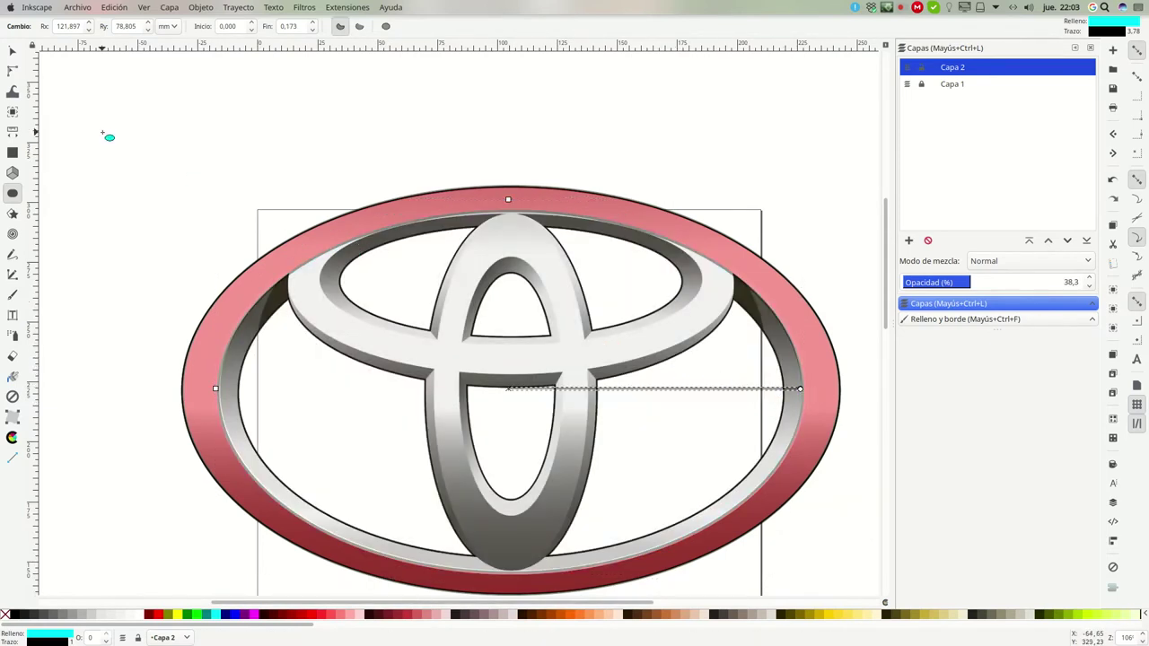
key("ctrl+z")
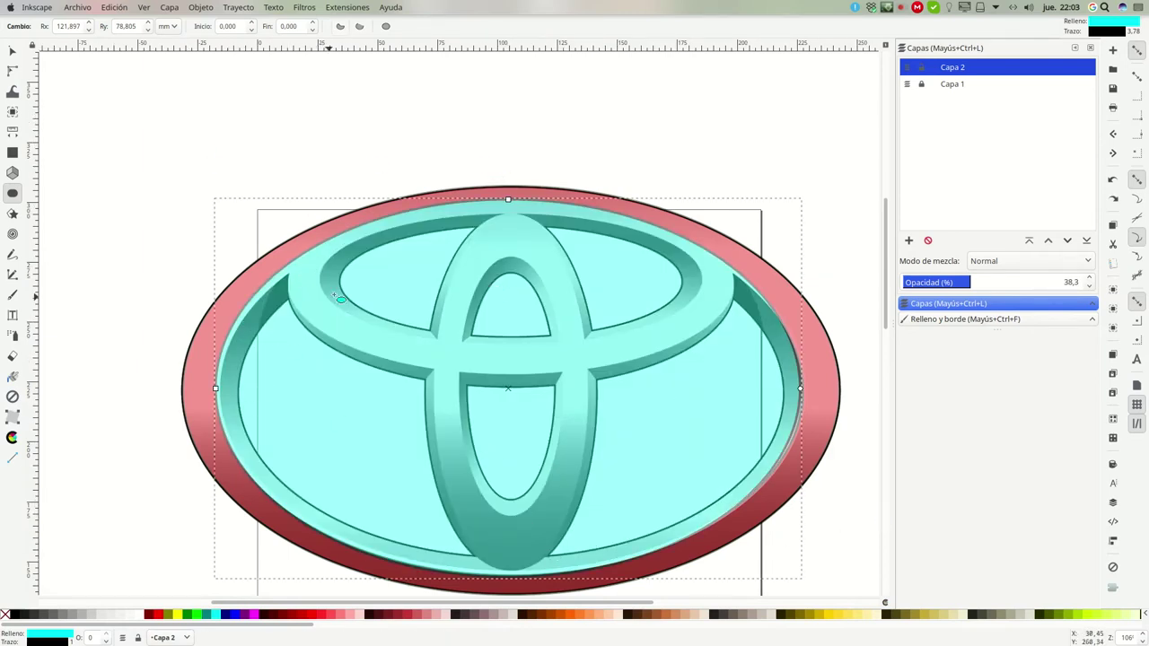
Scale the cyan ellipse to 251.284 × 160.607 mm to fill the ring's interior
left_click(15, 51)
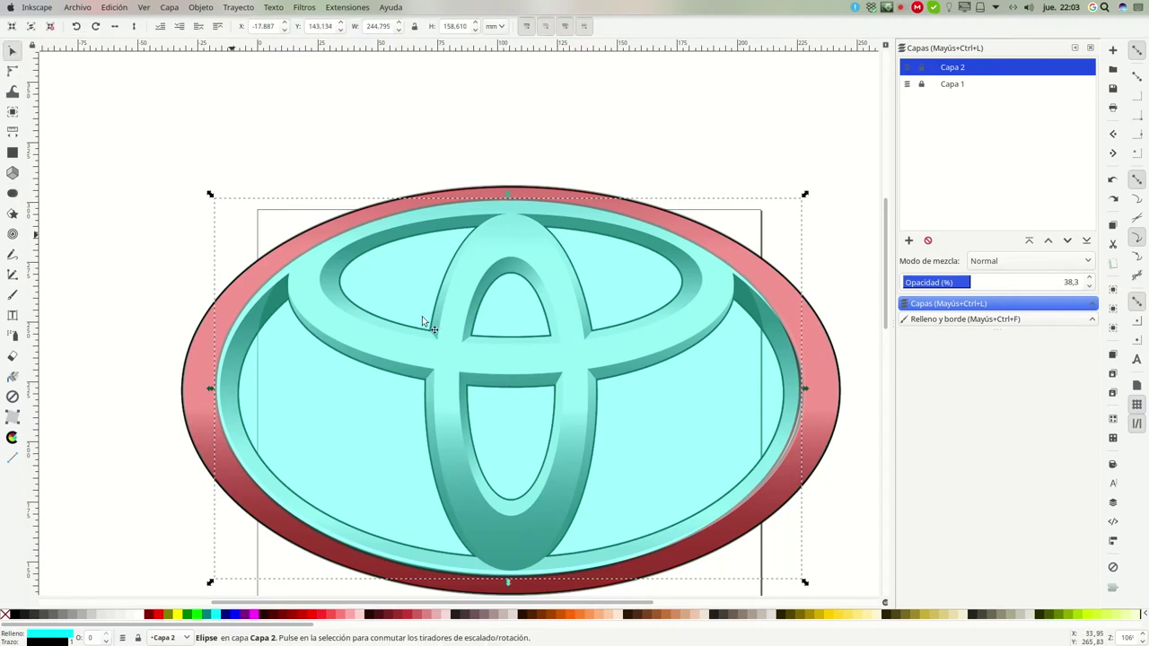
left_click_drag(805, 585, 814, 585)
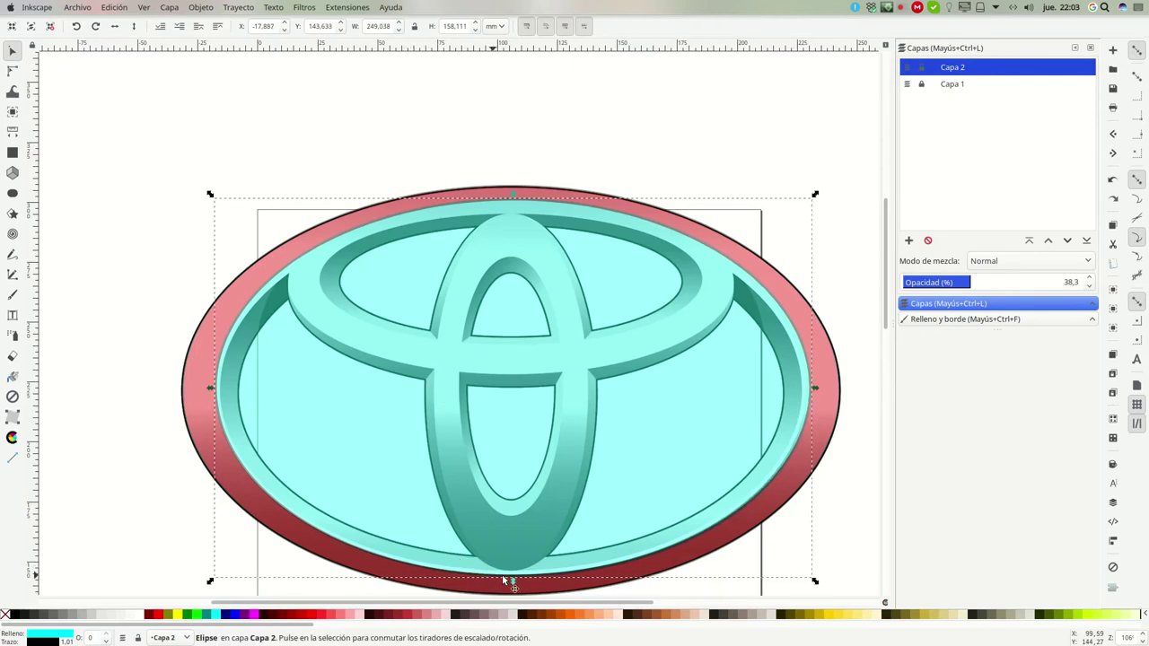
left_click_drag(515, 584, 513, 590)
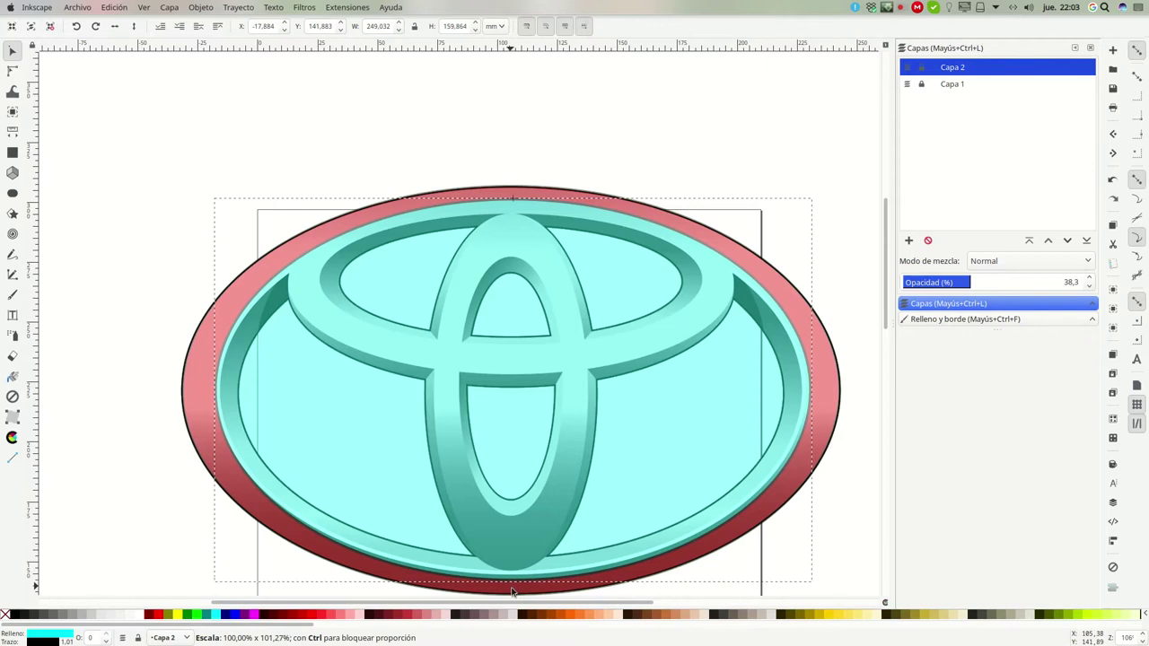
left_click_drag(514, 589, 514, 591)
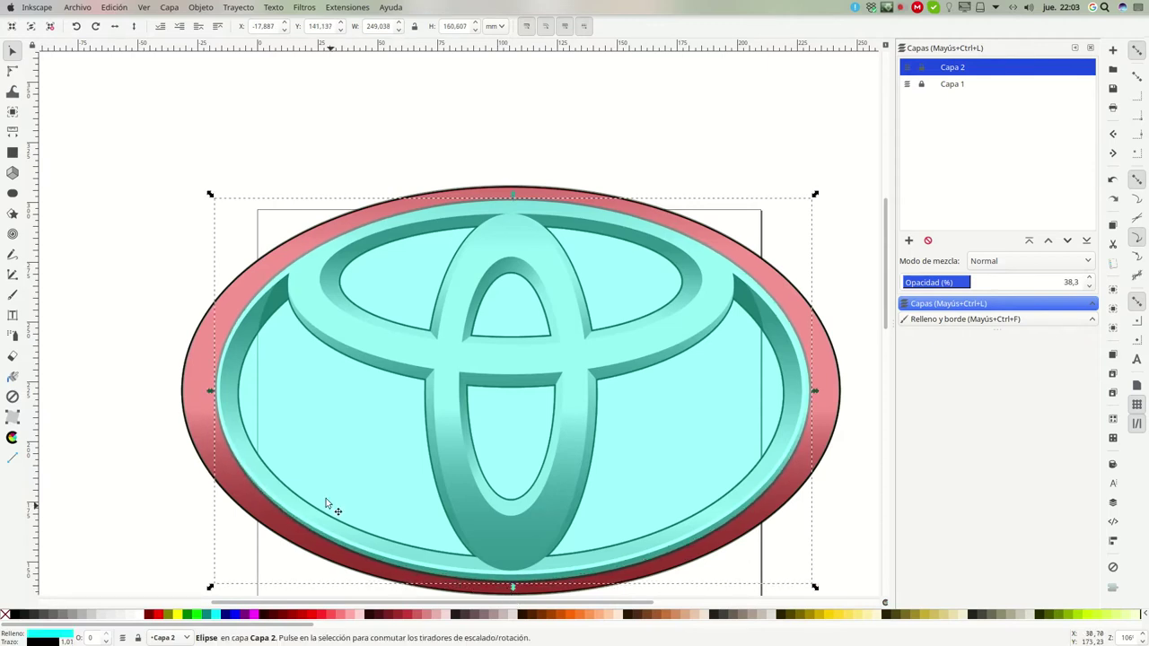
left_click_drag(210, 392, 204, 392)
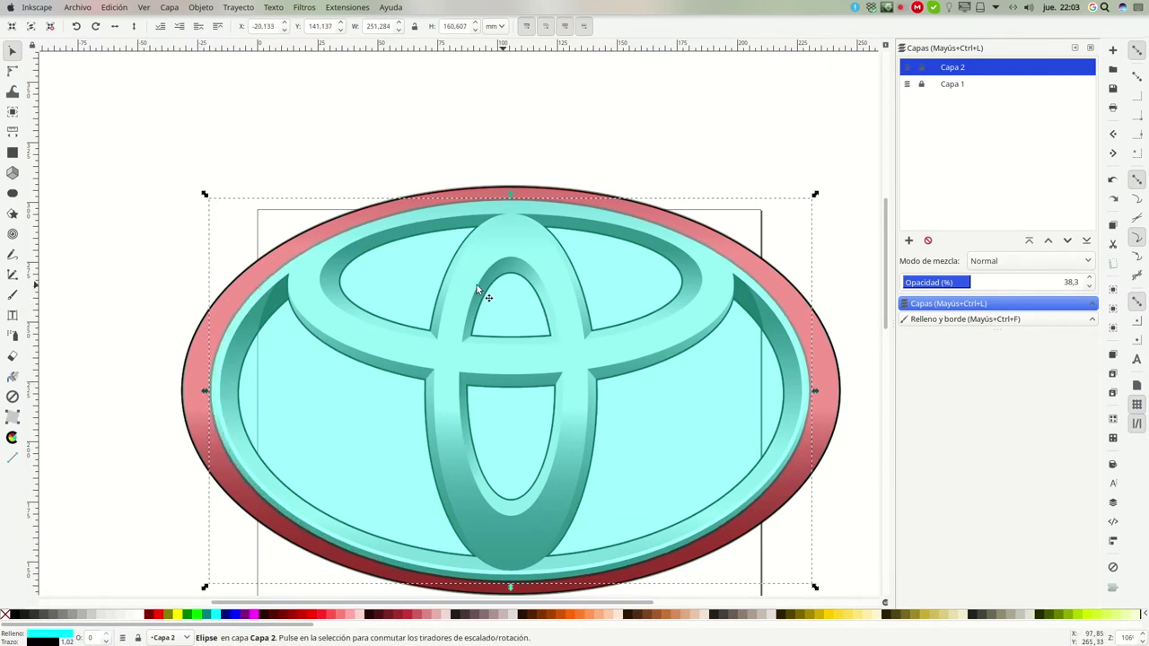
left_click(517, 127)
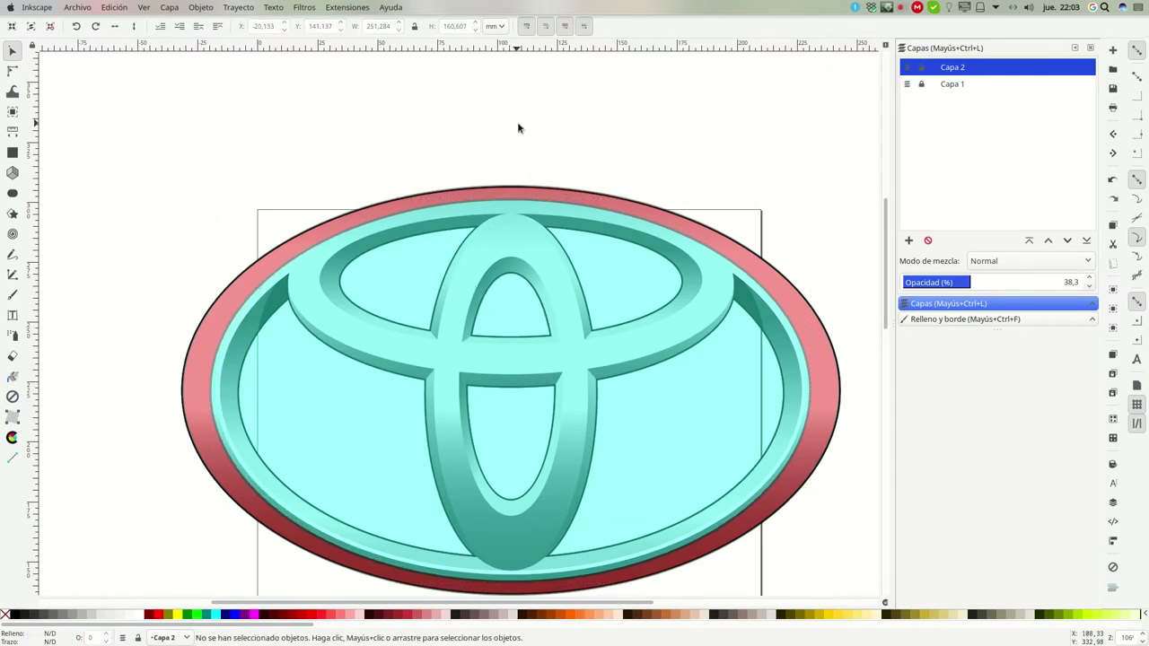
Draw a small whole green ellipse and move it into the logo's left interior
left_click(11, 192)
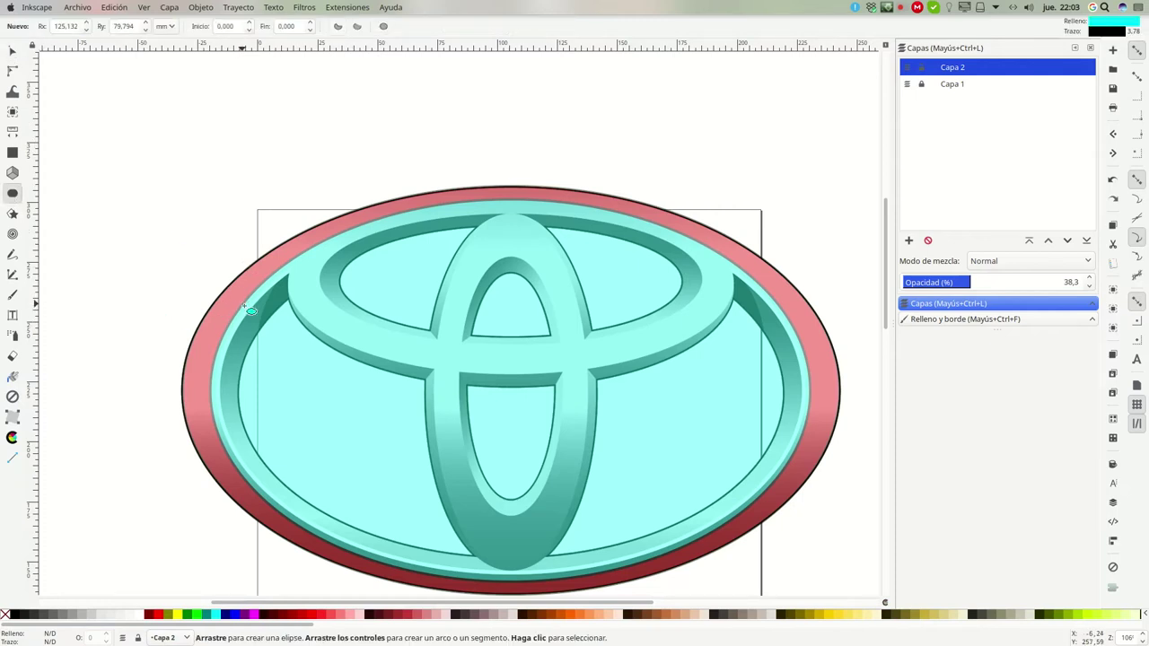
left_click_drag(438, 113, 437, 113)
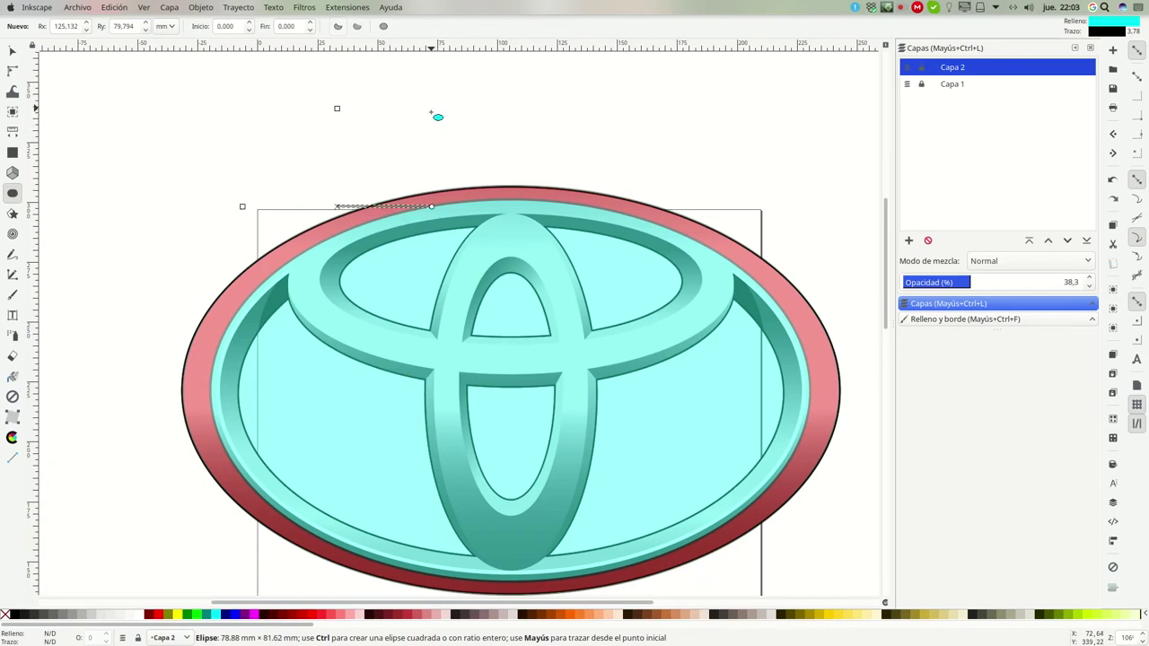
left_click(386, 28)
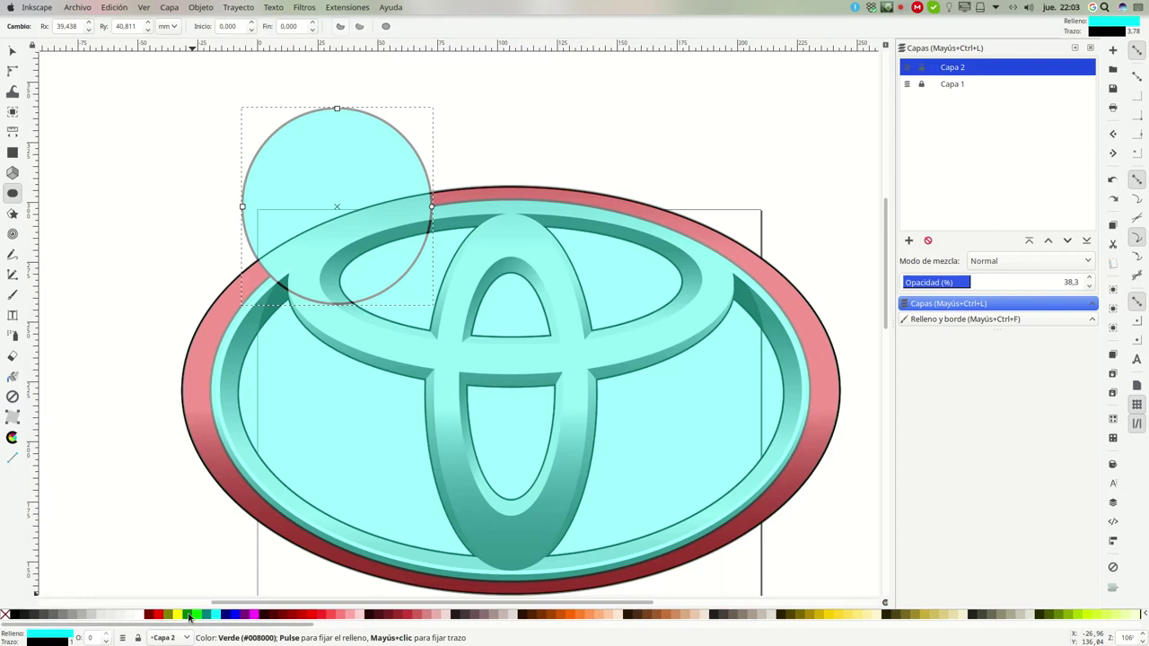
left_click(186, 615)
left_click(12, 51)
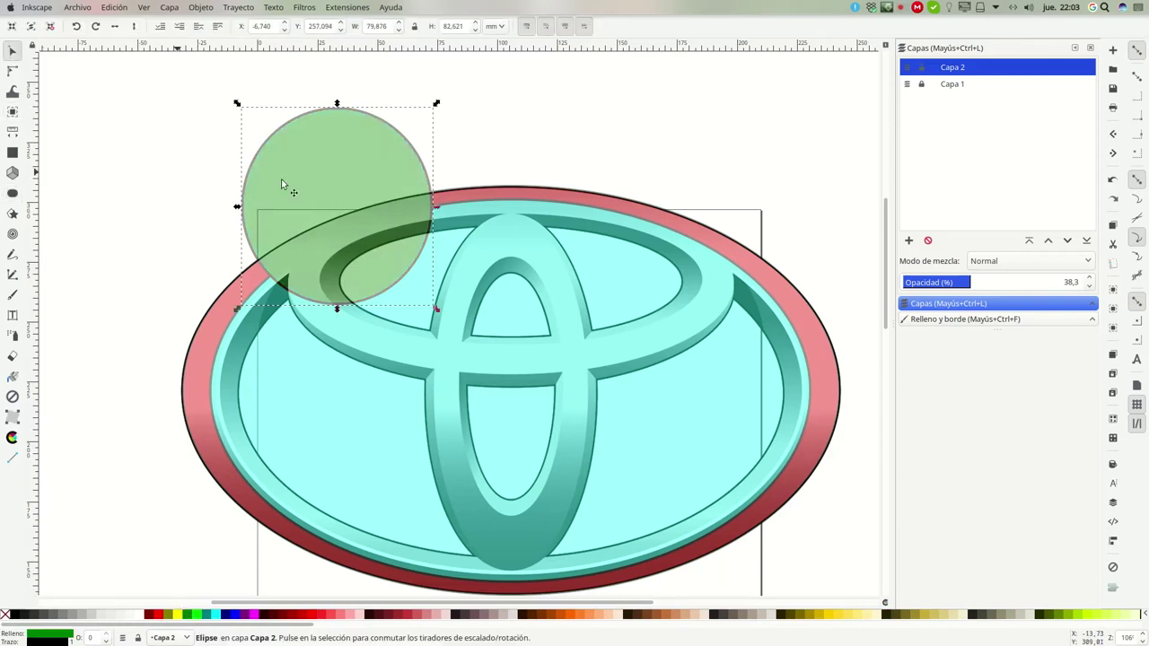
left_click_drag(309, 182, 299, 359)
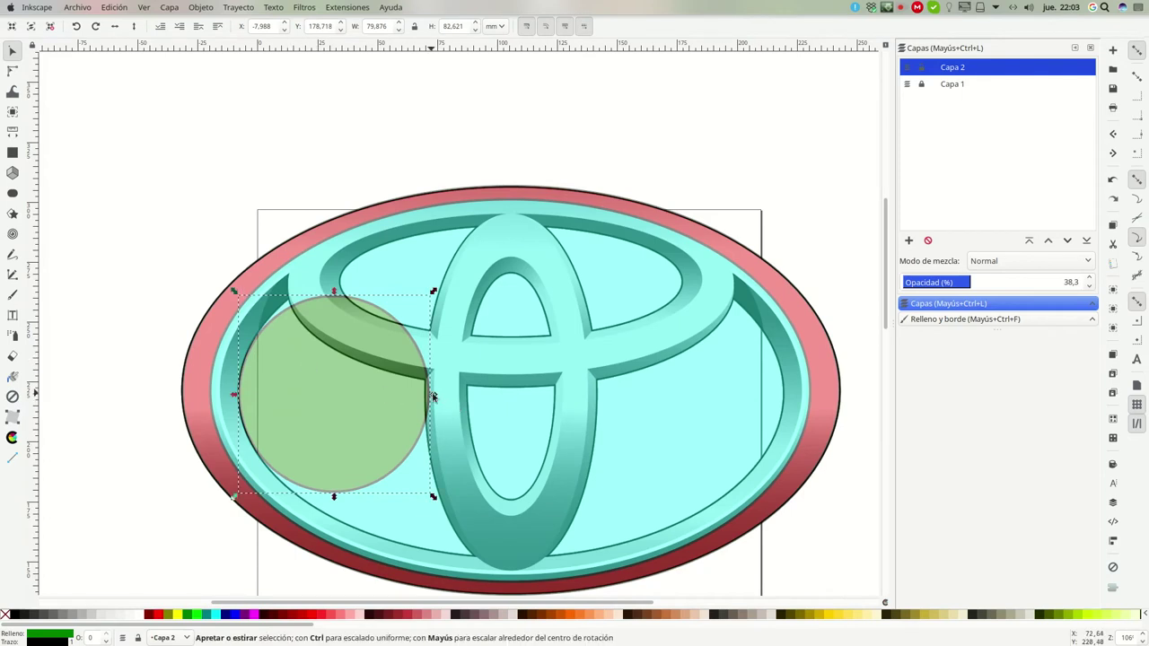
Stretch the green ellipse wider and taller to meet the cyan ring's inner edge
left_click_drag(434, 395, 788, 398)
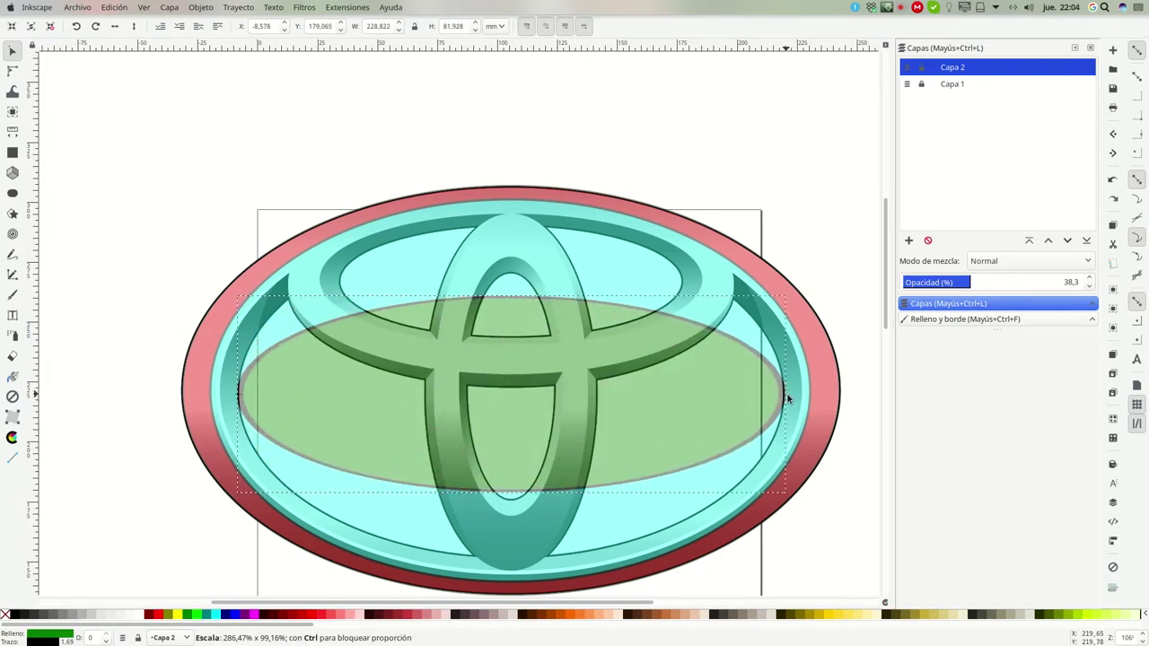
left_click_drag(510, 294, 514, 223)
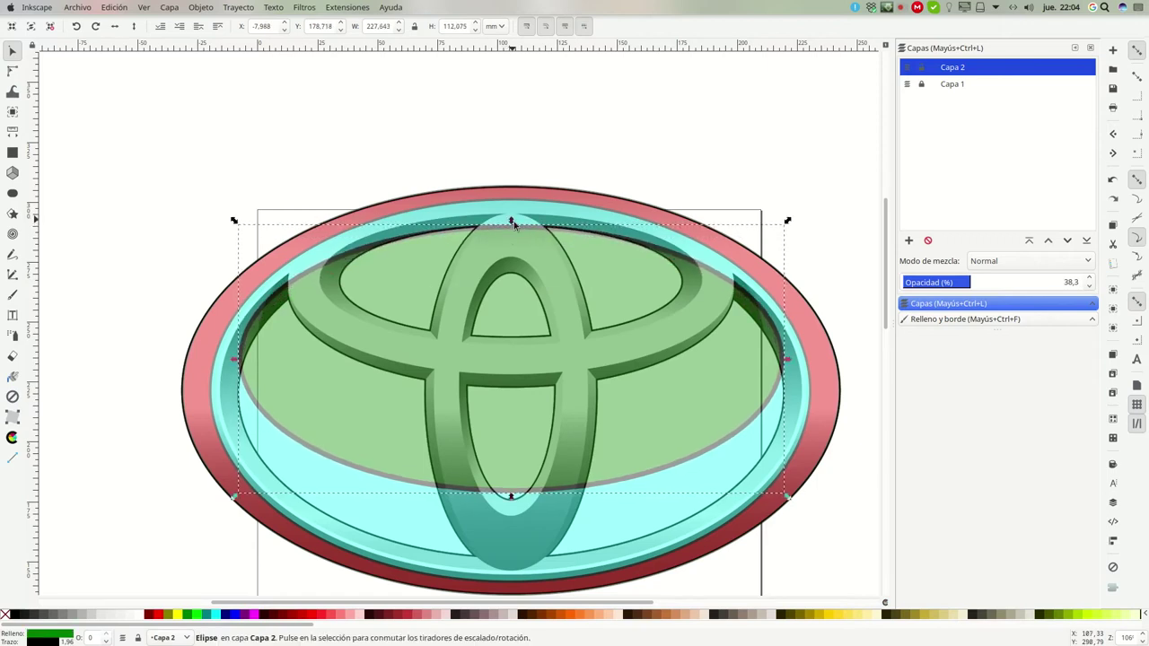
left_click_drag(510, 499, 503, 564)
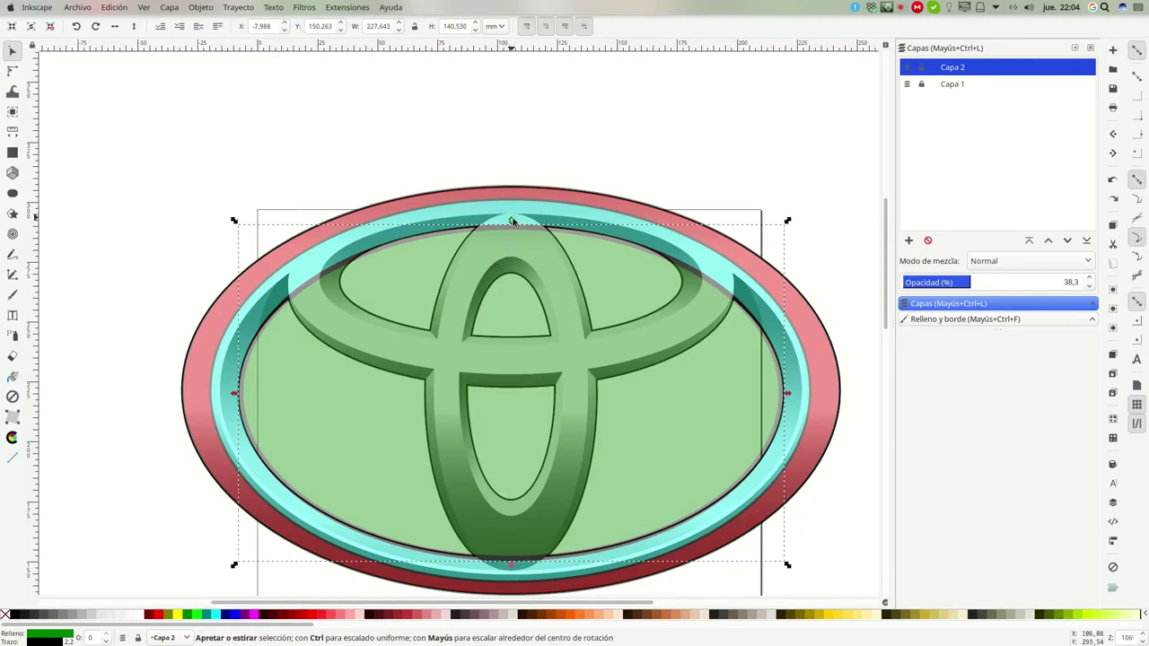
left_click_drag(513, 221, 512, 217)
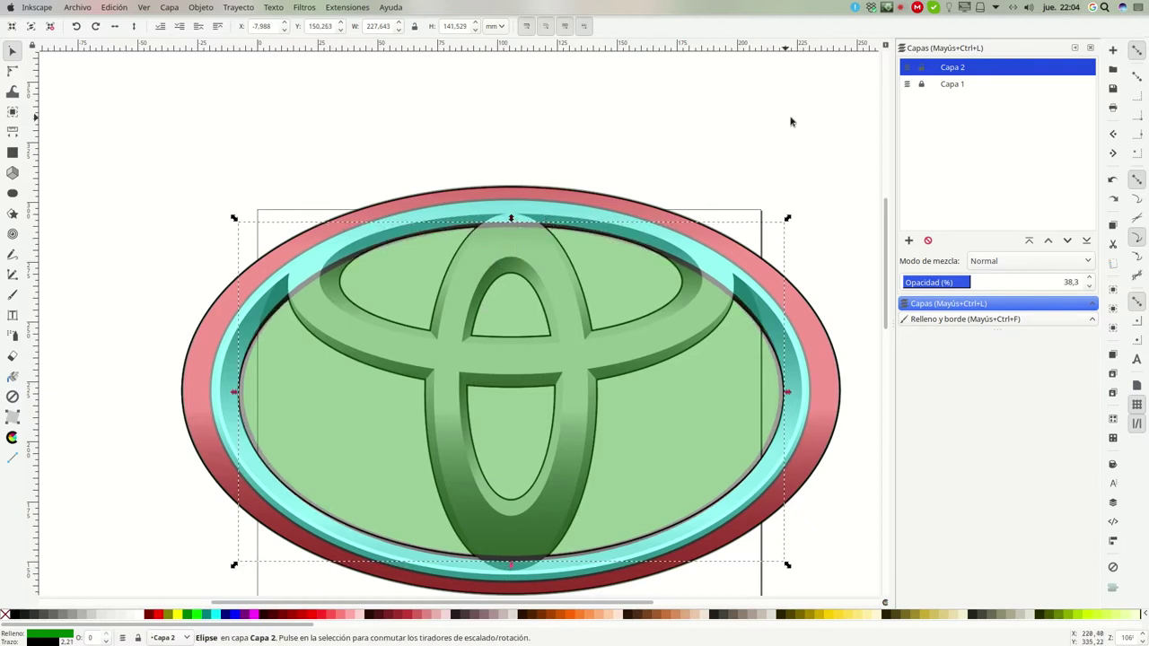
Give the green ellipse a 1 mm stroke and widen its sides slightly to fit
left_click(968, 320)
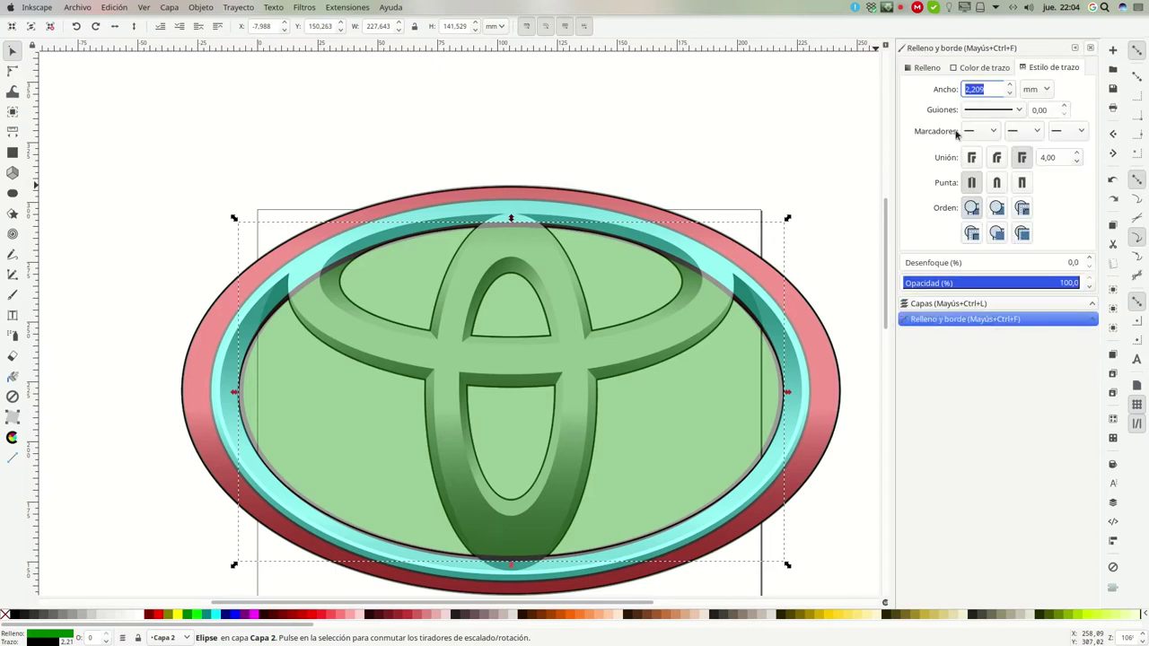
type("1")
key("Return")
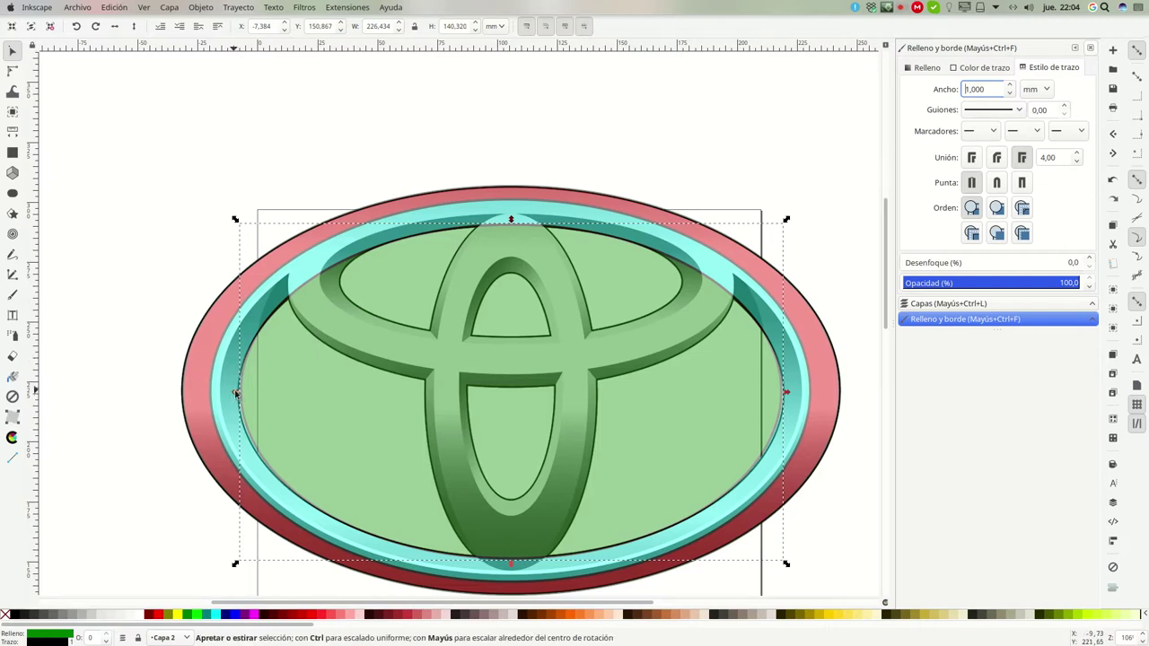
left_click_drag(235, 392, 233, 392)
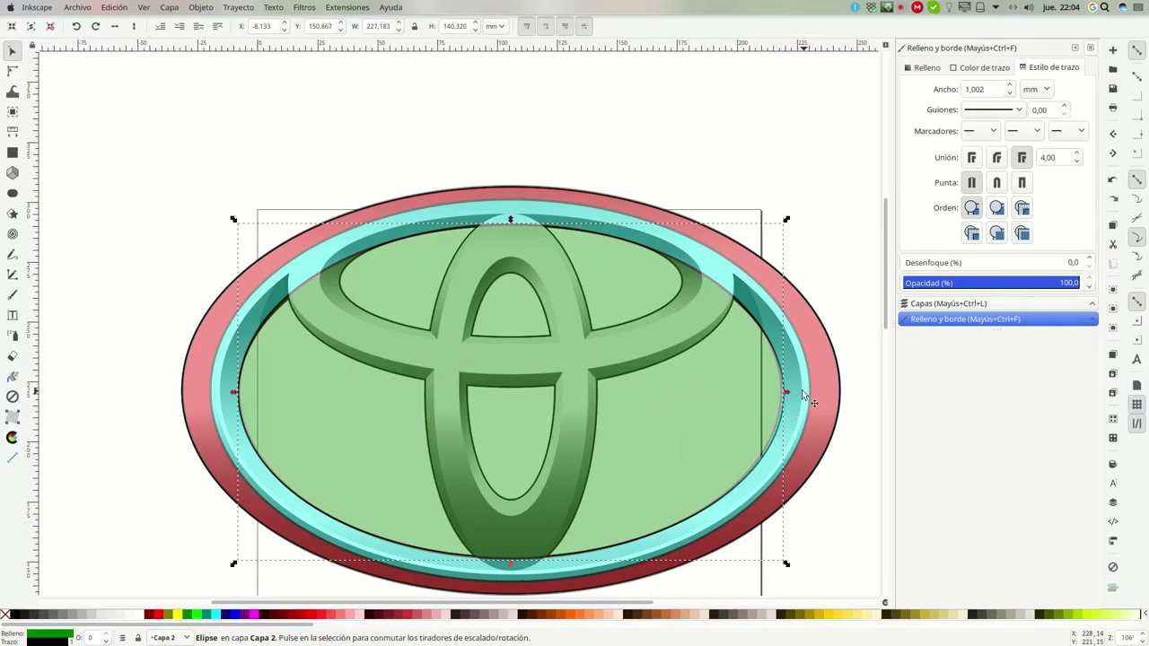
left_click_drag(788, 392, 790, 394)
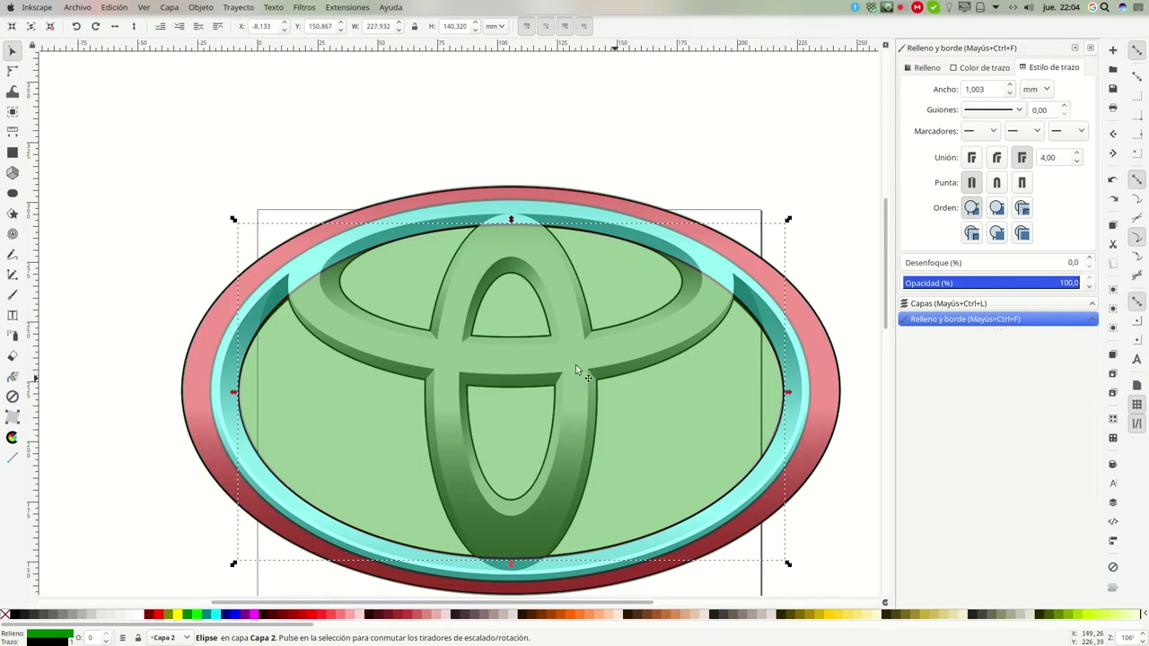
Select the cyan ellipse together with the green inner ellipse
left_click(7, 51)
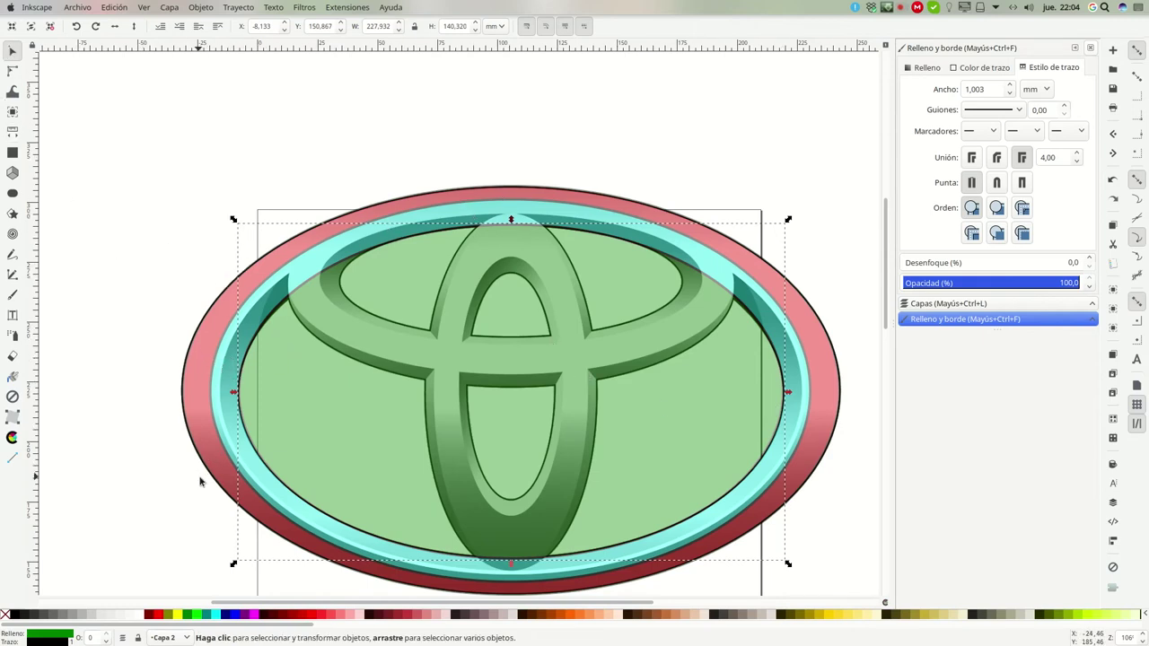
left_click(225, 404)
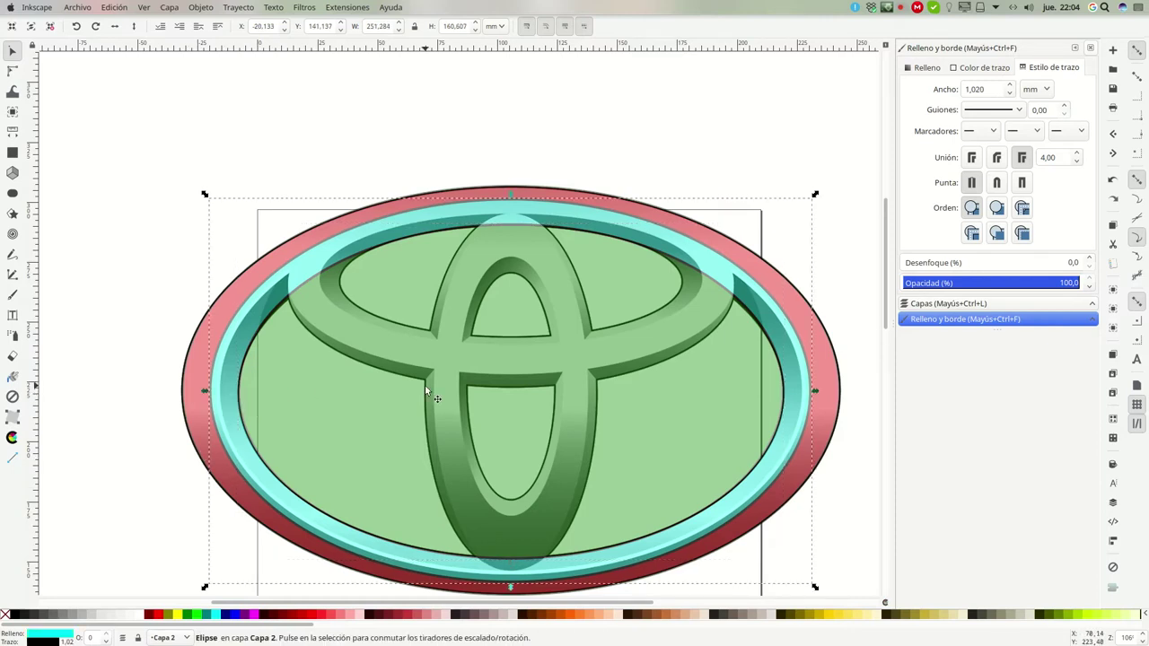
left_click(274, 391)
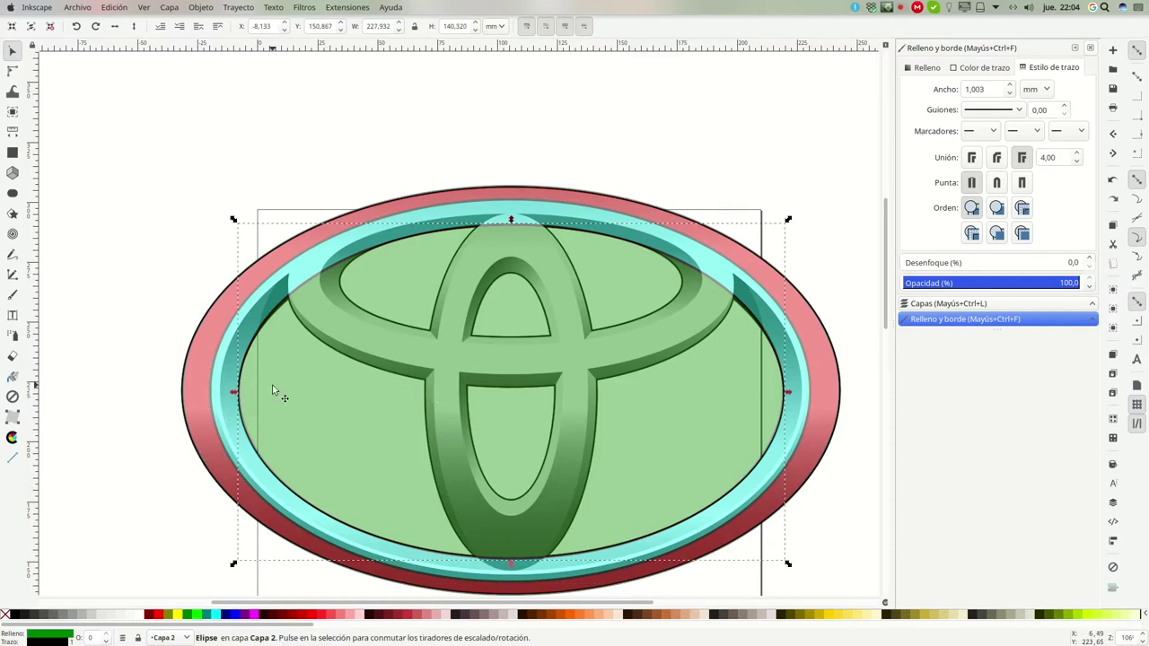
left_click(218, 413, "shift")
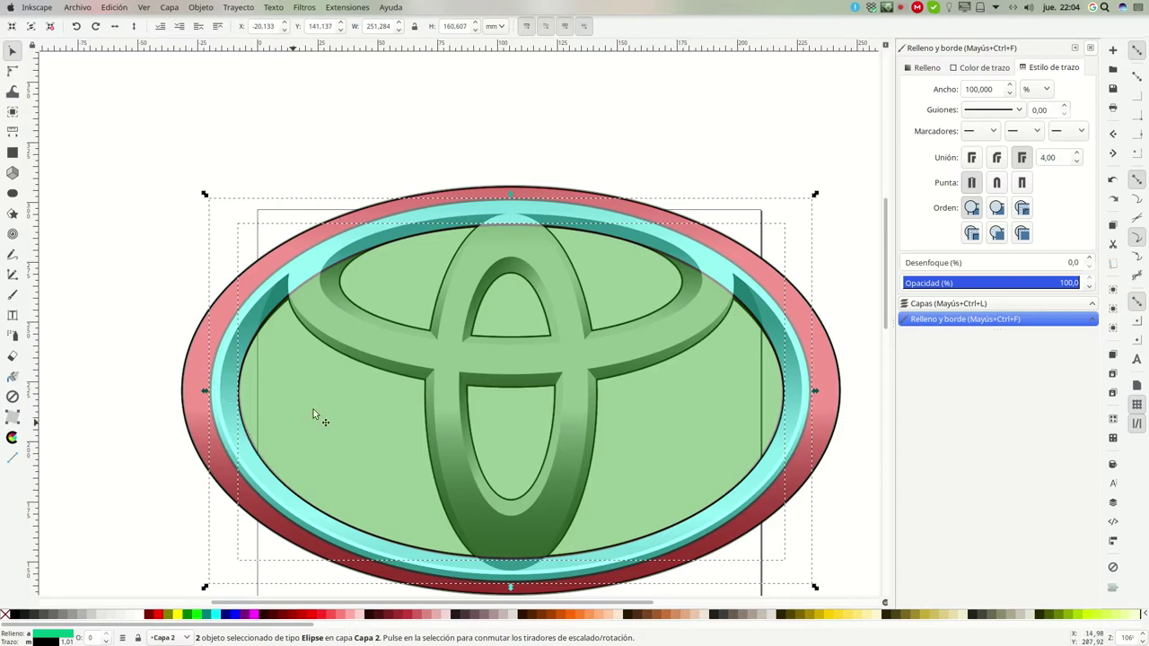
Subtract the green ellipse from the cyan one with Path > Difference, then hide layer Capa 1
left_click(237, 11)
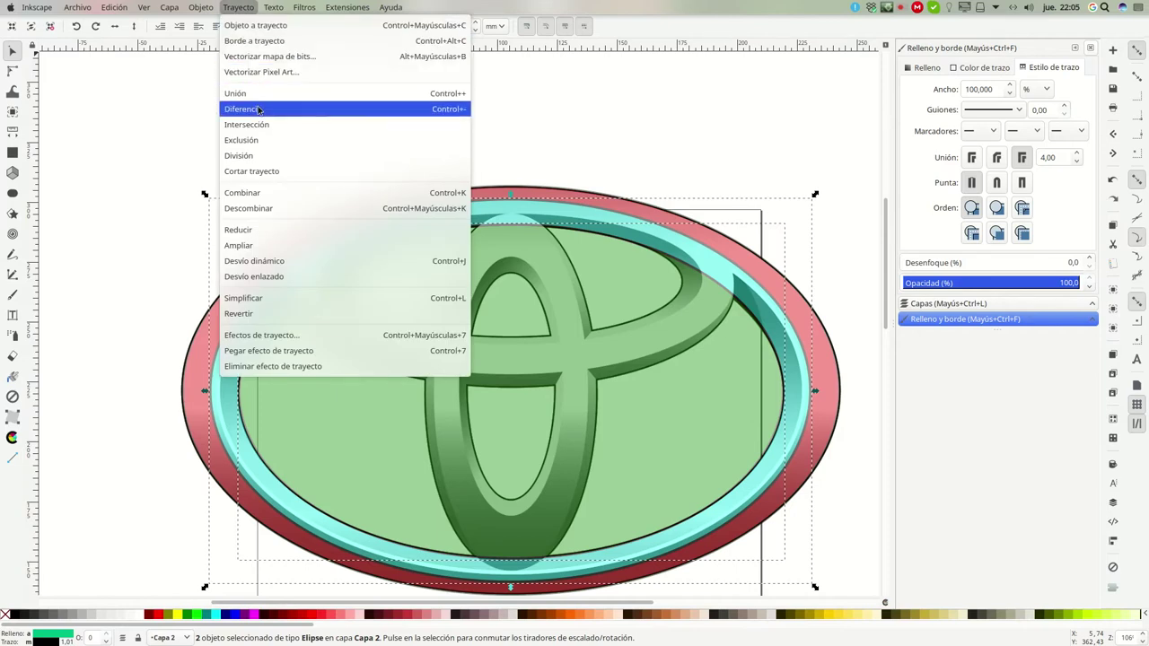
left_click(256, 109)
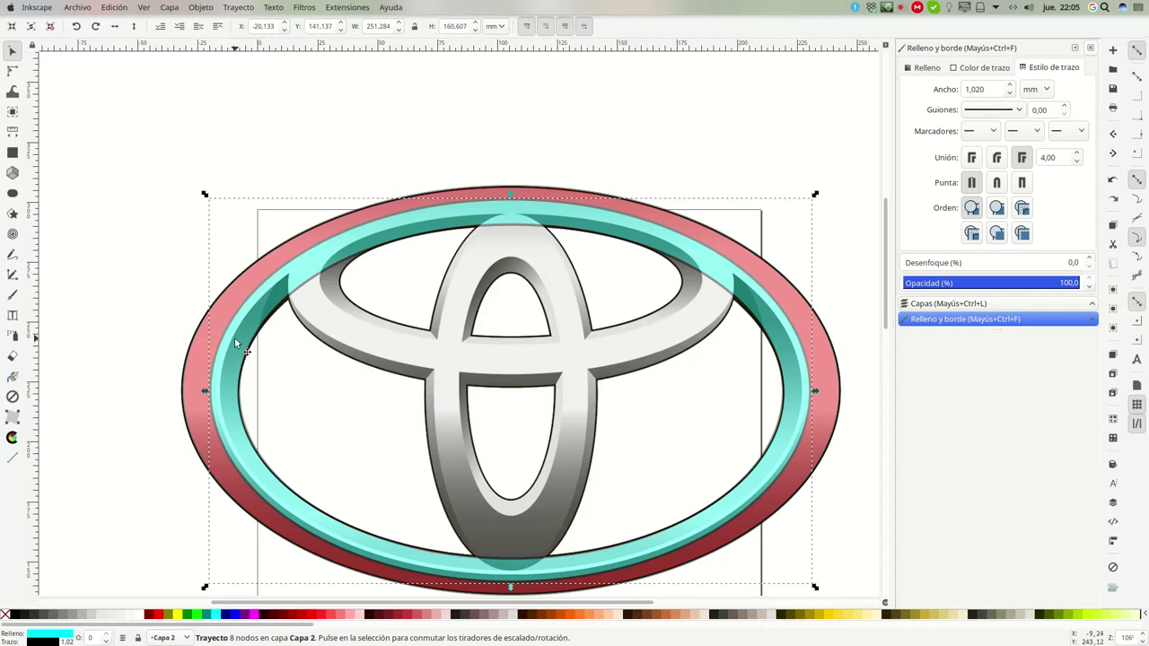
left_click(934, 306)
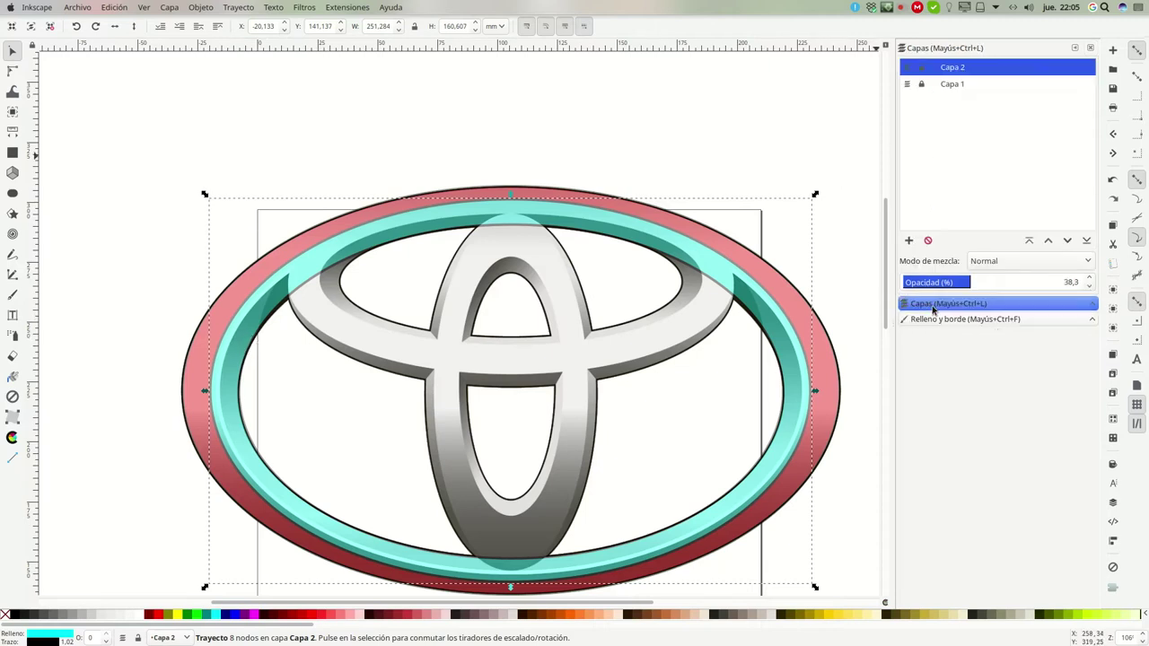
left_click(906, 84)
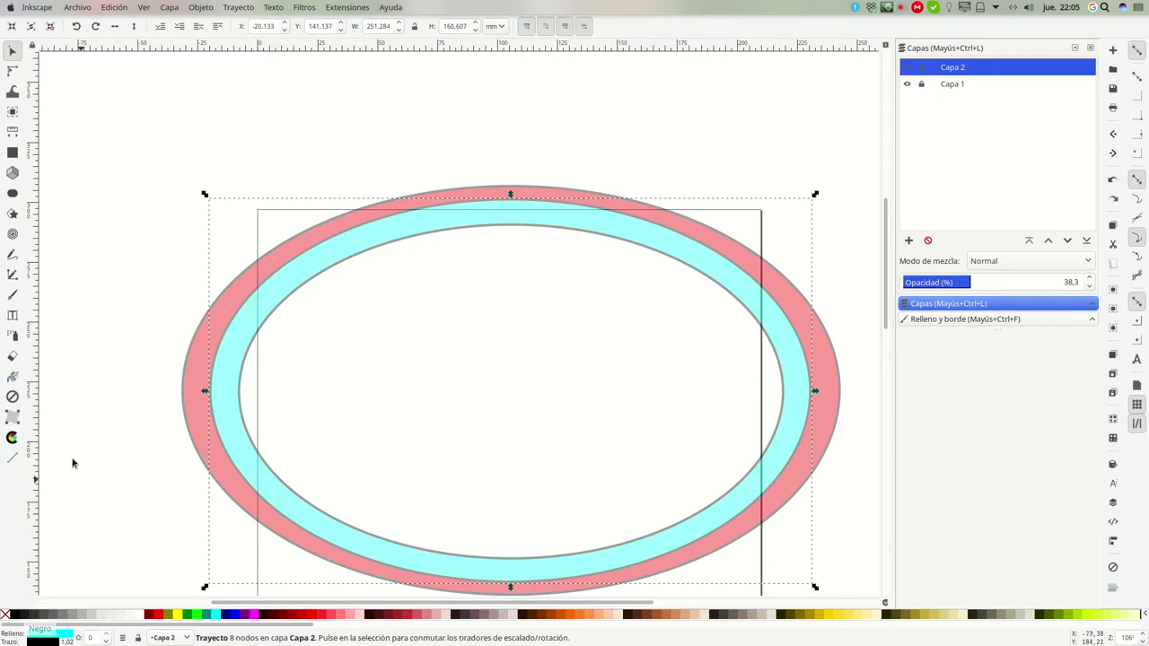
Fill the inner ring black and lower it one level beneath the pink outer ring
key("Escape")
left_click(233, 332)
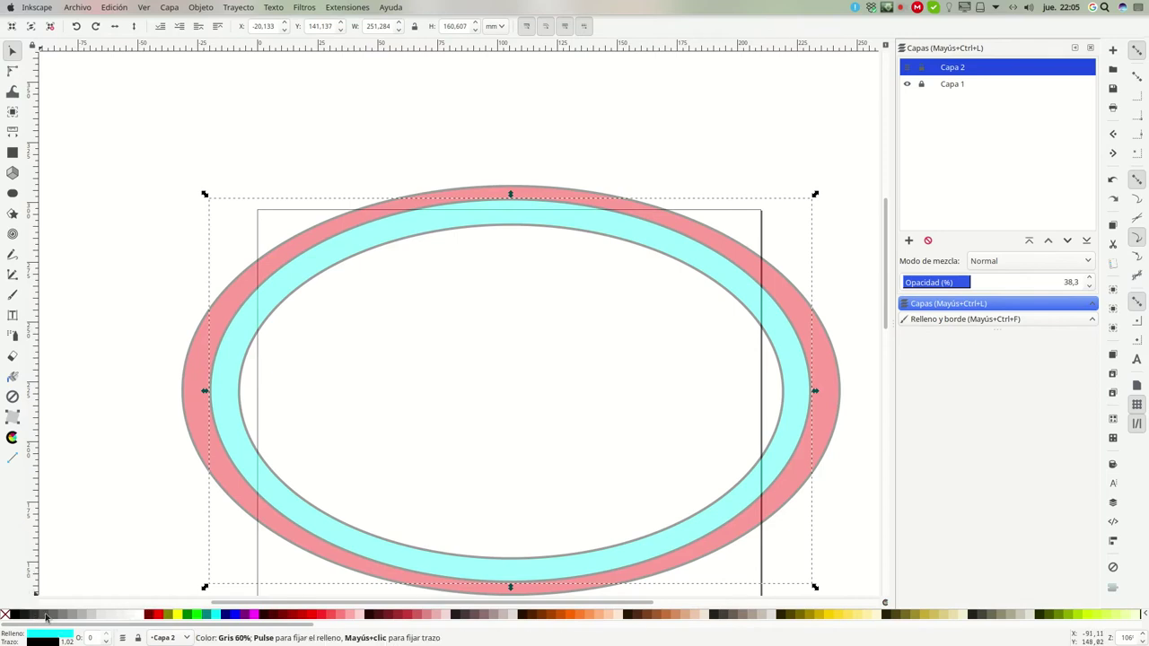
left_click(17, 617)
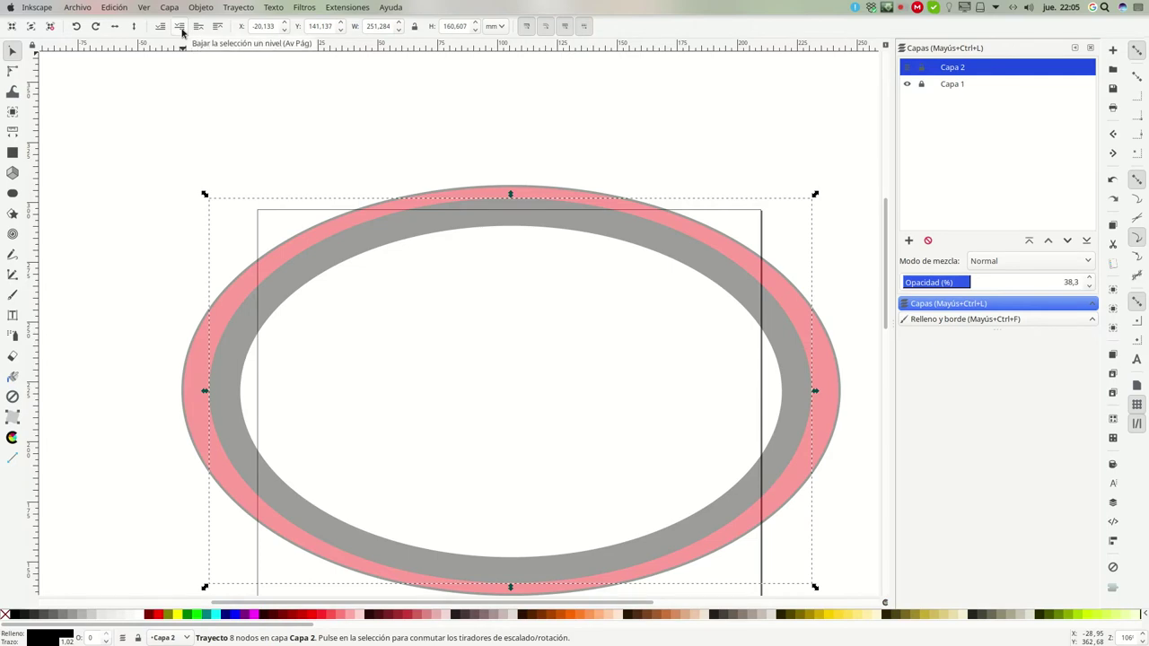
left_click(181, 30)
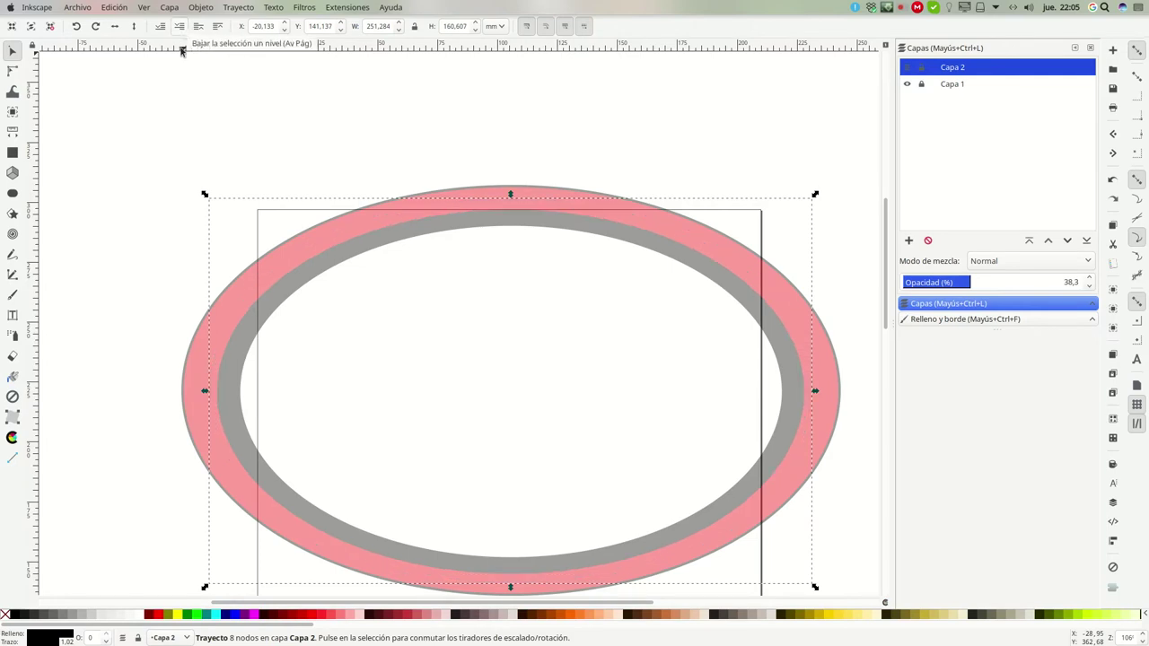
left_click(147, 190)
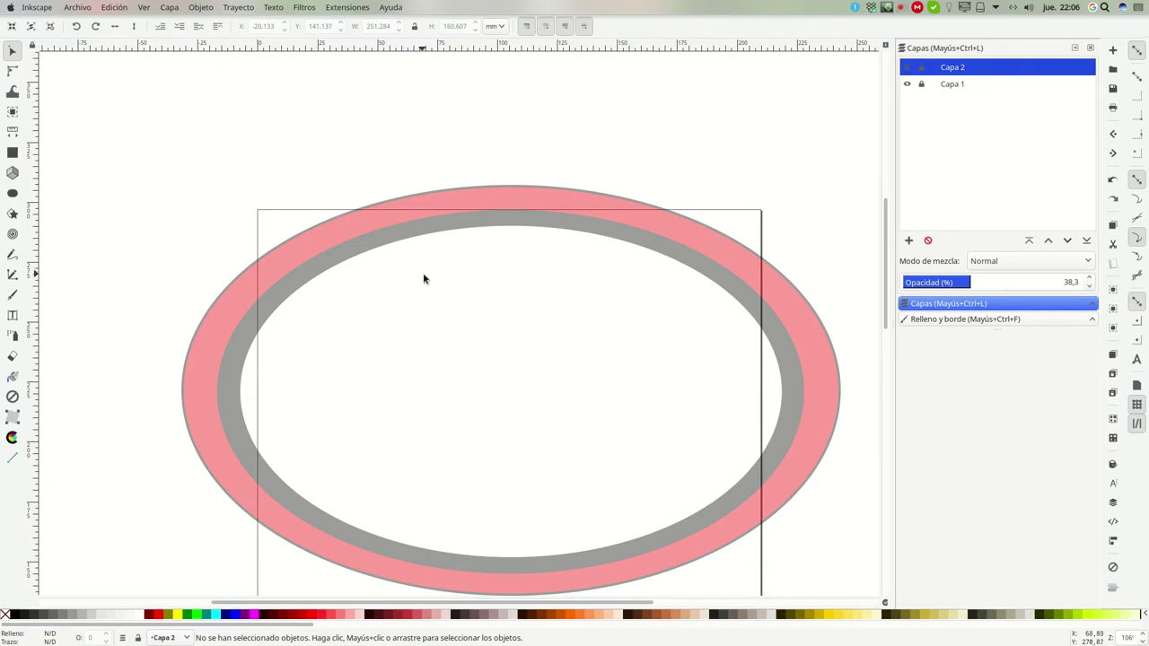
Make layer Capa 1 with the original Toyota logo visible again
left_click(907, 85)
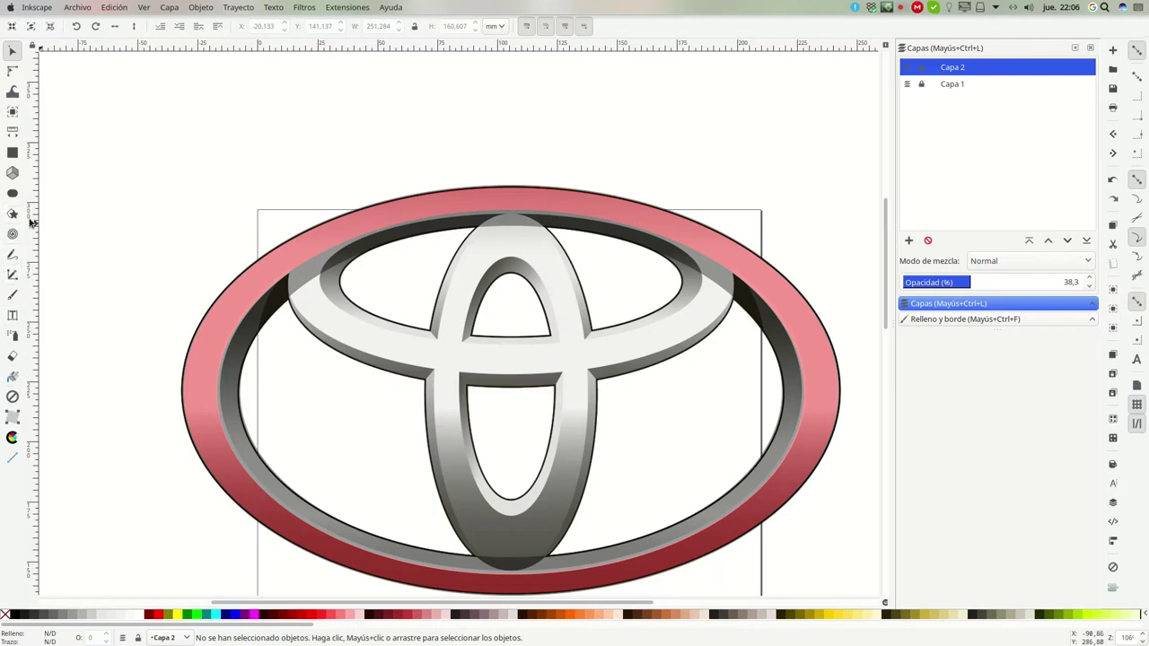
Draw a small ellipse above the logo's upper-left edge and fill it red
left_click(12, 193)
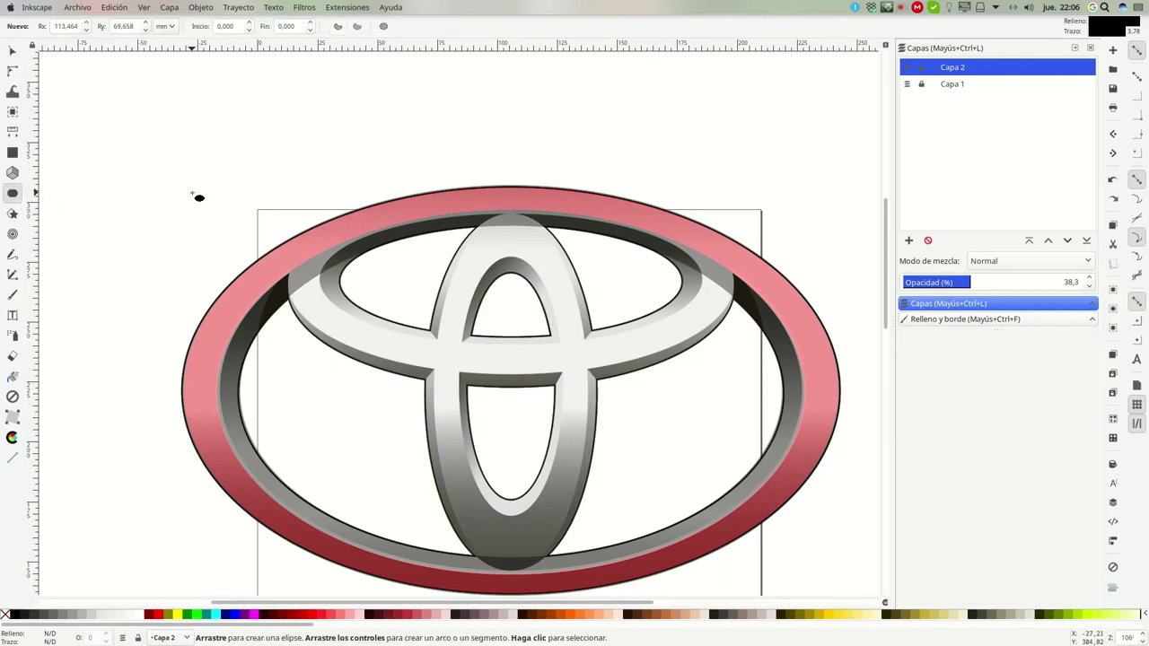
left_click_drag(192, 194, 235, 221)
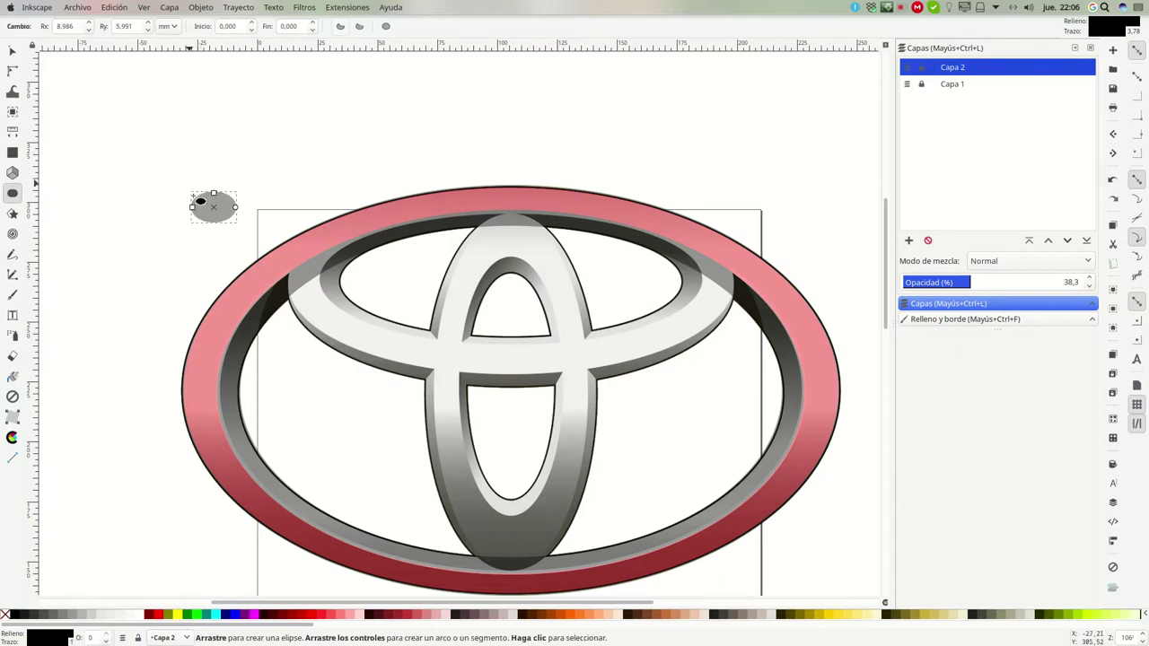
left_click(12, 52)
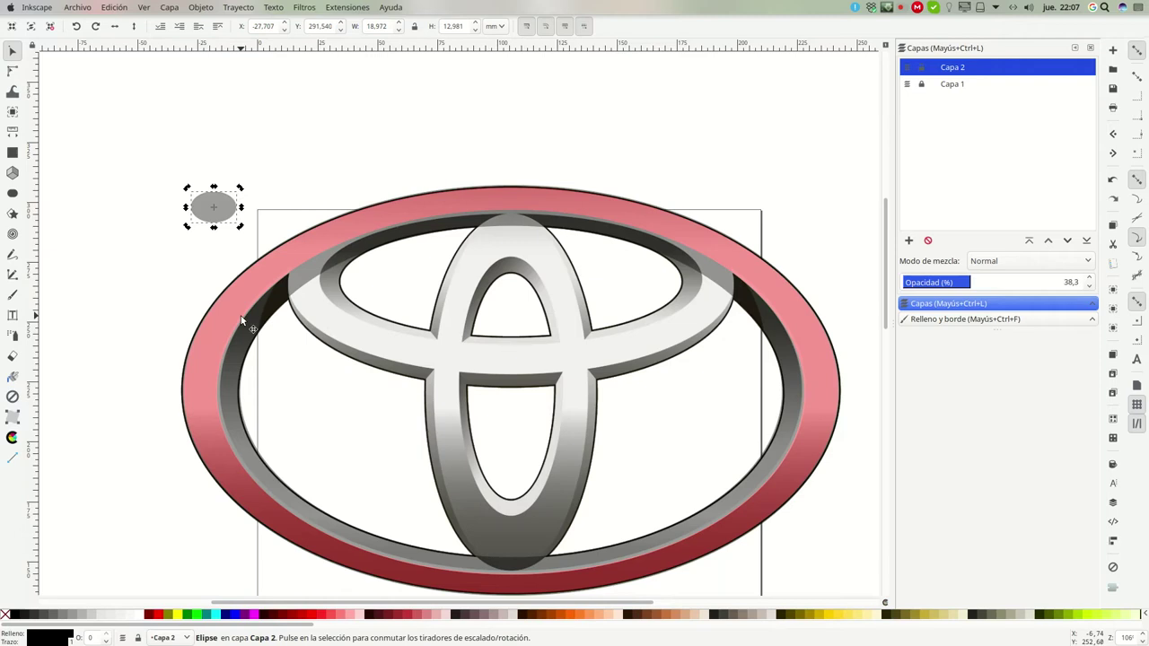
left_click(159, 615)
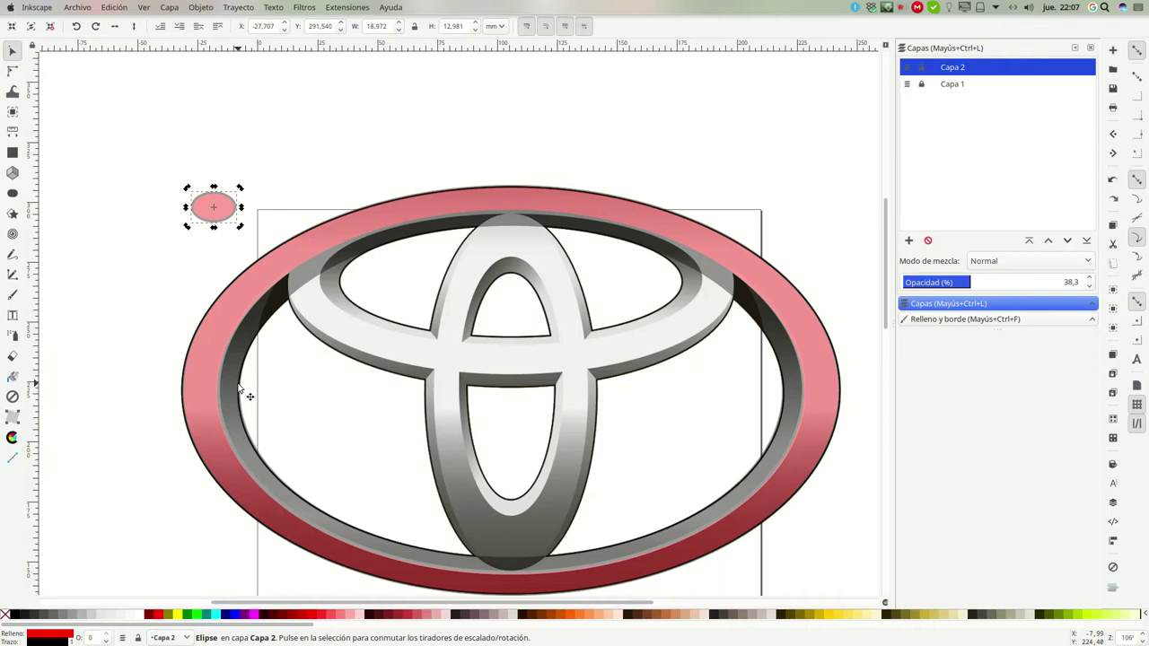
Move the red ellipse onto the emblem's top oval and stretch it roughly over it
mouse_move(214, 202)
left_mouse_down()
mouse_move(309, 245)
mouse_move(418, 251)
left_mouse_up()
left_click(311, 245)
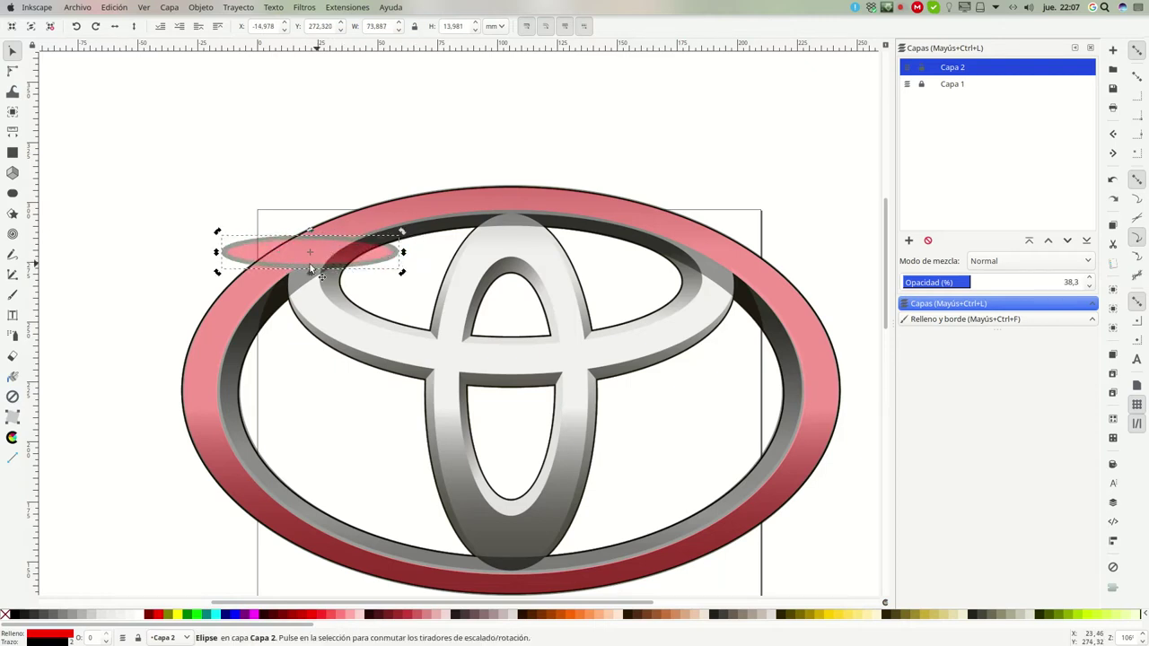
mouse_move(311, 279)
left_mouse_down()
mouse_move(383, 251)
mouse_move(398, 272)
mouse_move(403, 263)
left_mouse_up()
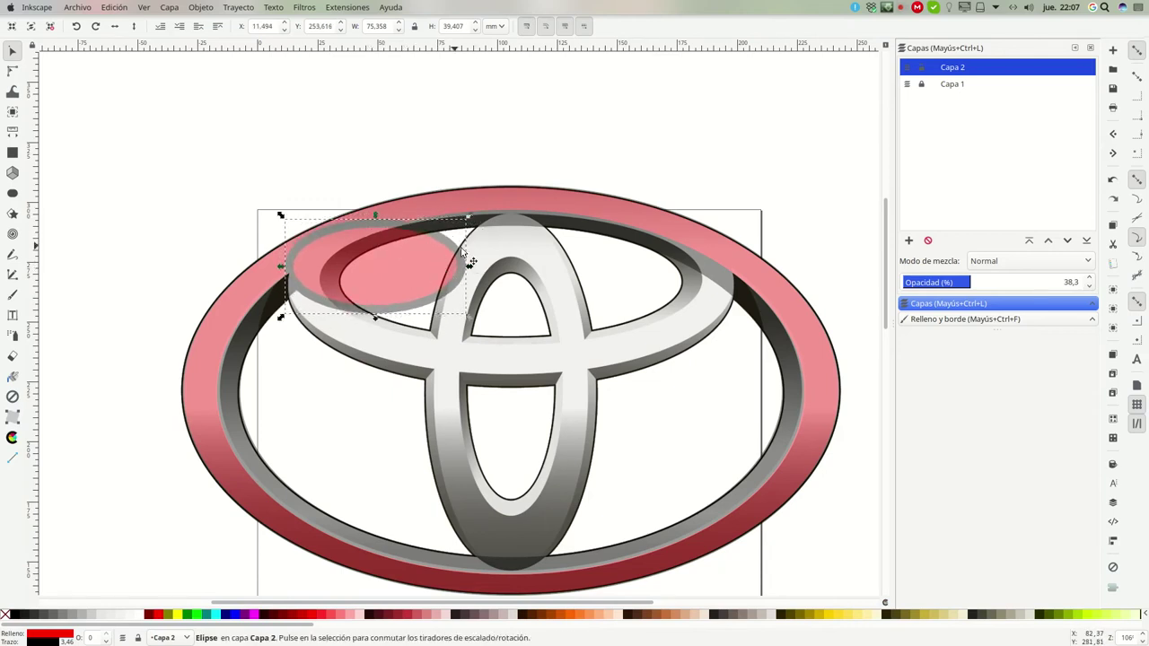
left_click_drag(468, 267, 739, 267)
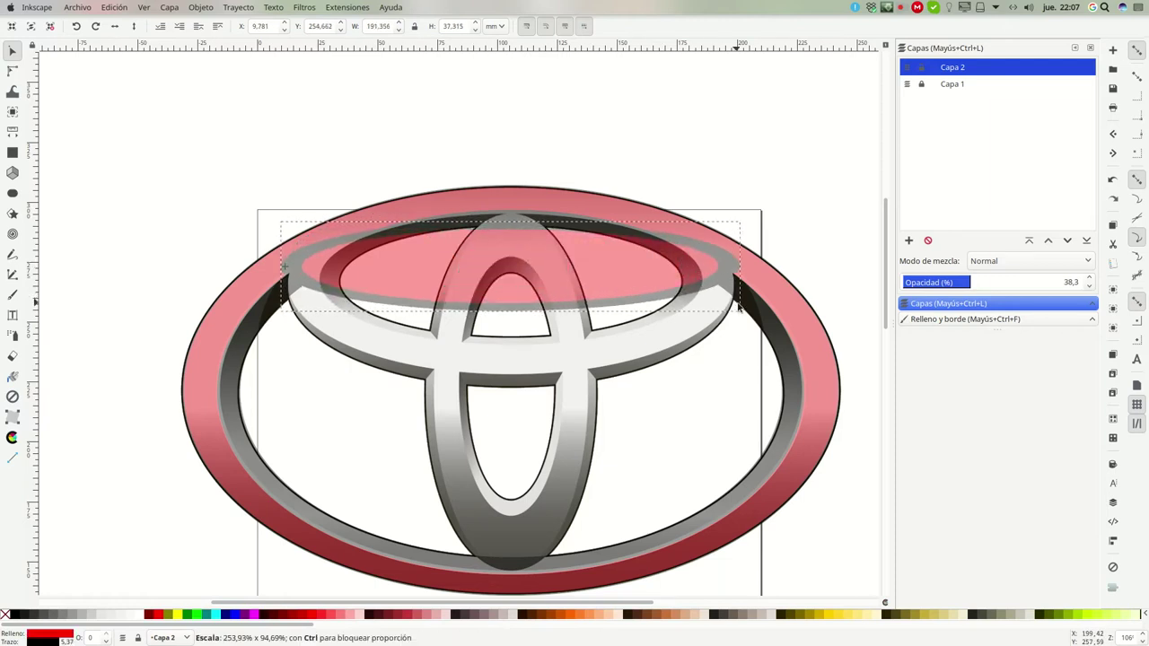
left_click_drag(509, 317, 503, 388)
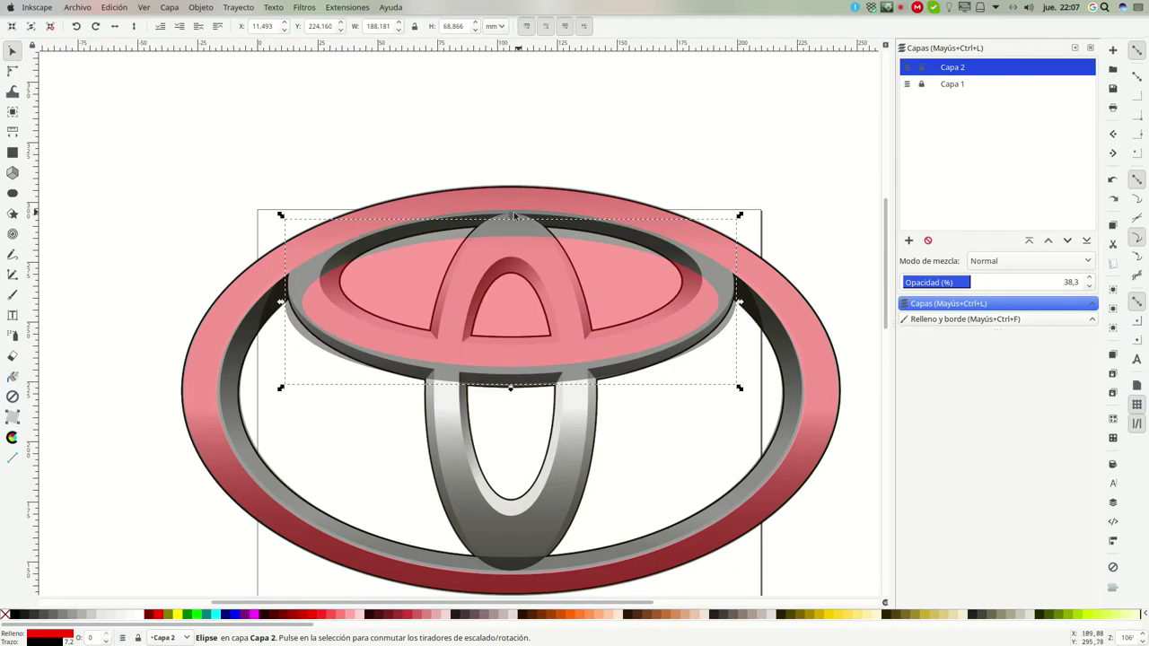
left_click_drag(510, 215, 508, 187)
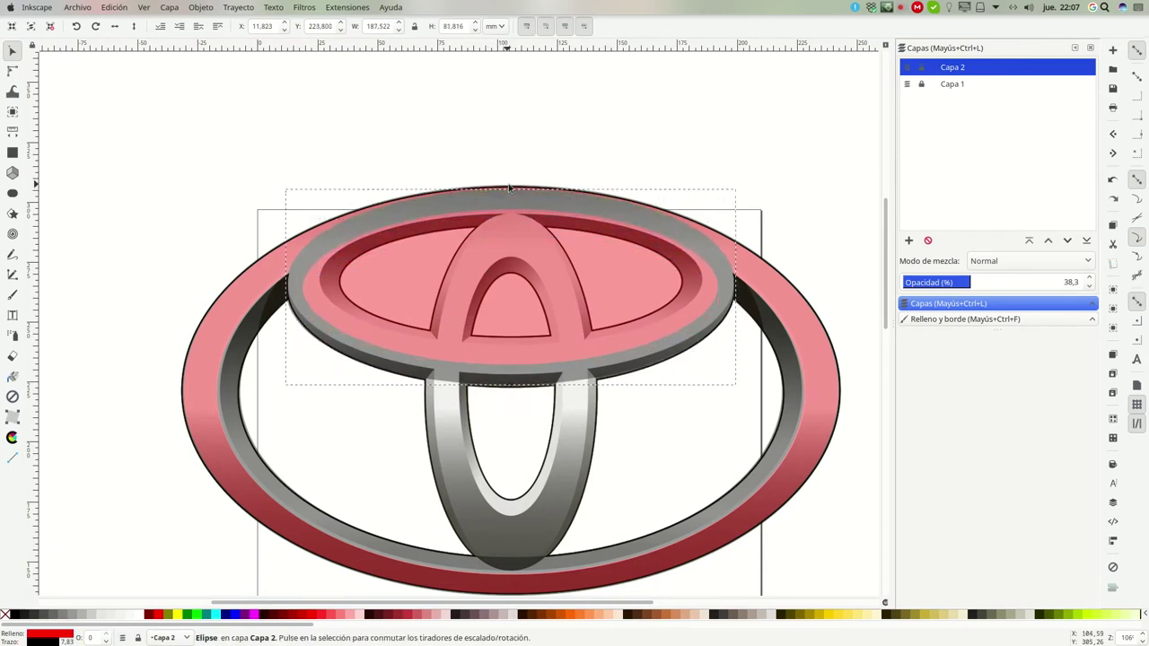
Set a 1 mm outline and fine-tune the ellipse to 188.581 × 83.002 mm
left_click(952, 320)
type("1")
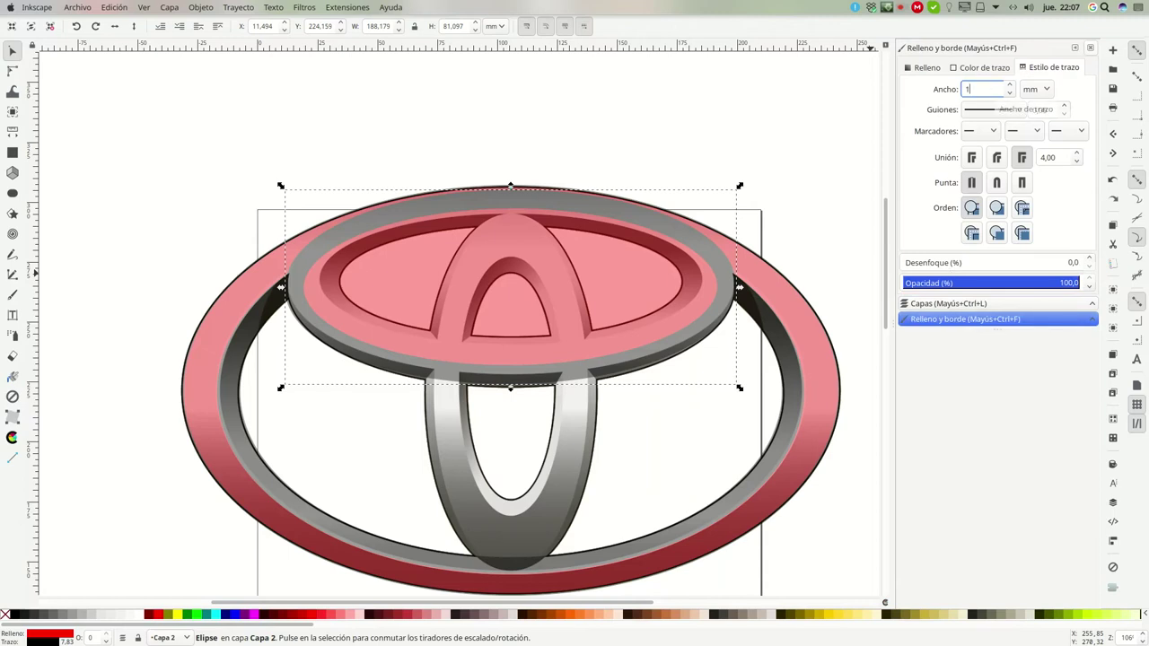
key("Return")
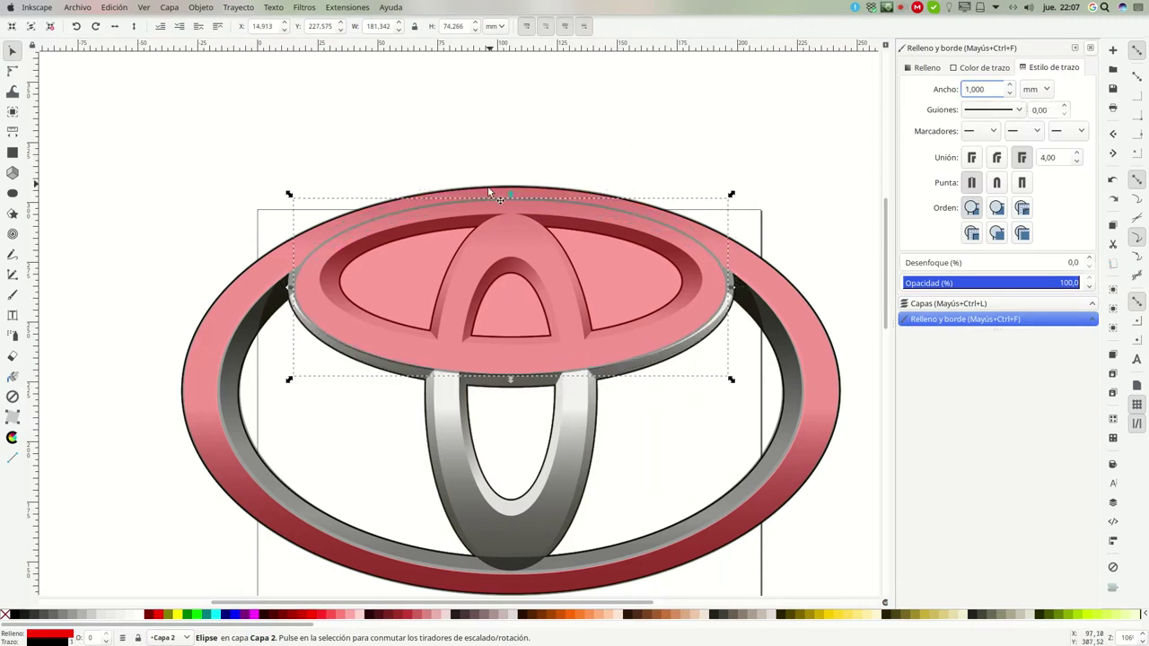
left_click_drag(511, 193, 506, 188)
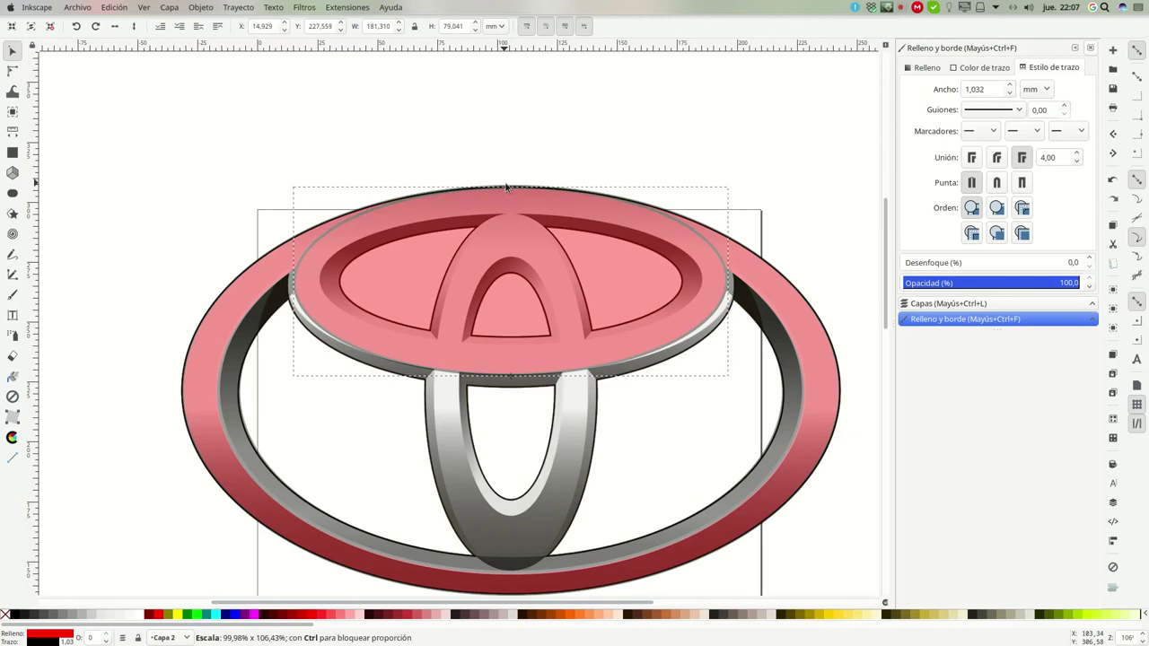
left_click_drag(507, 379, 507, 392)
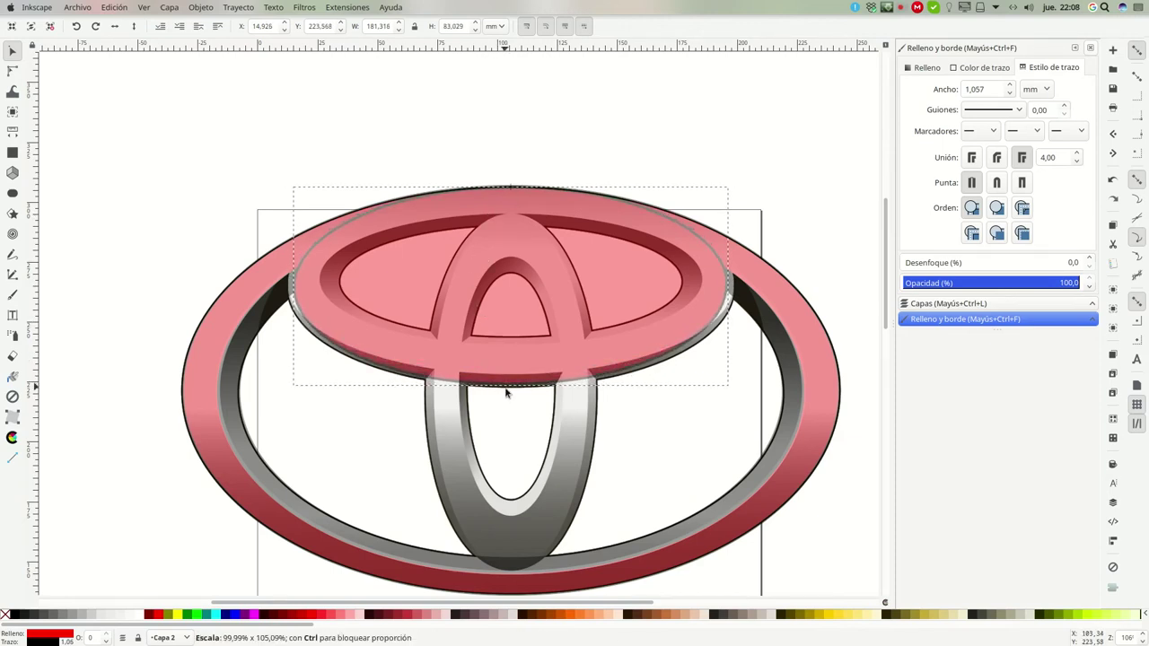
left_click_drag(288, 287, 283, 288)
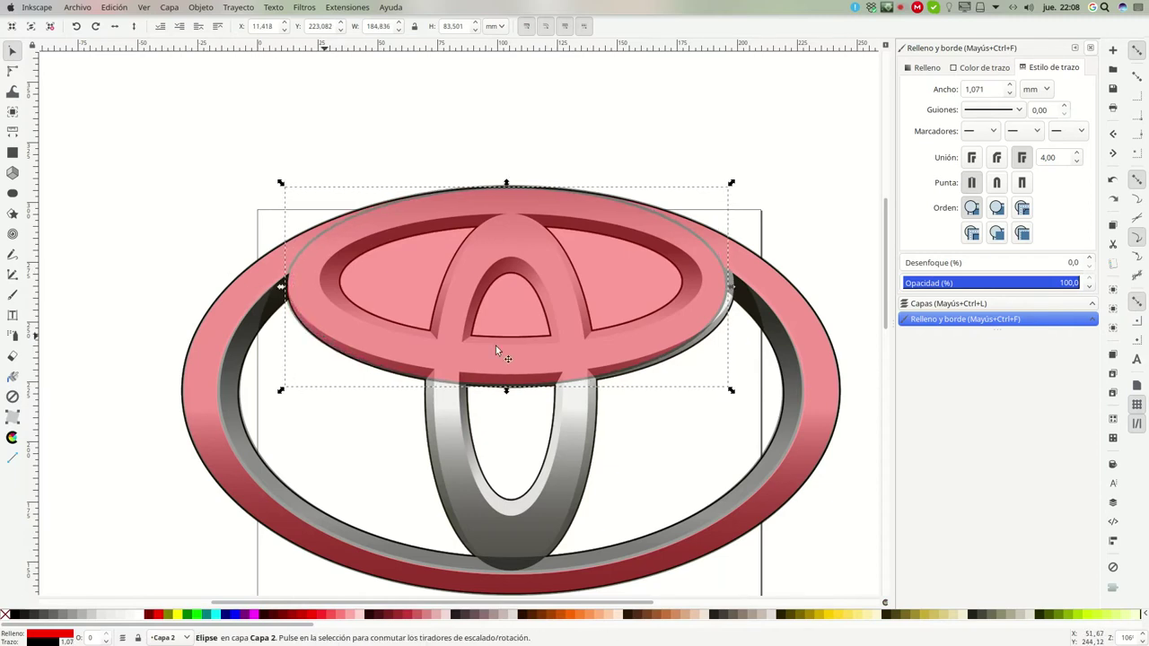
left_click_drag(731, 289, 740, 287)
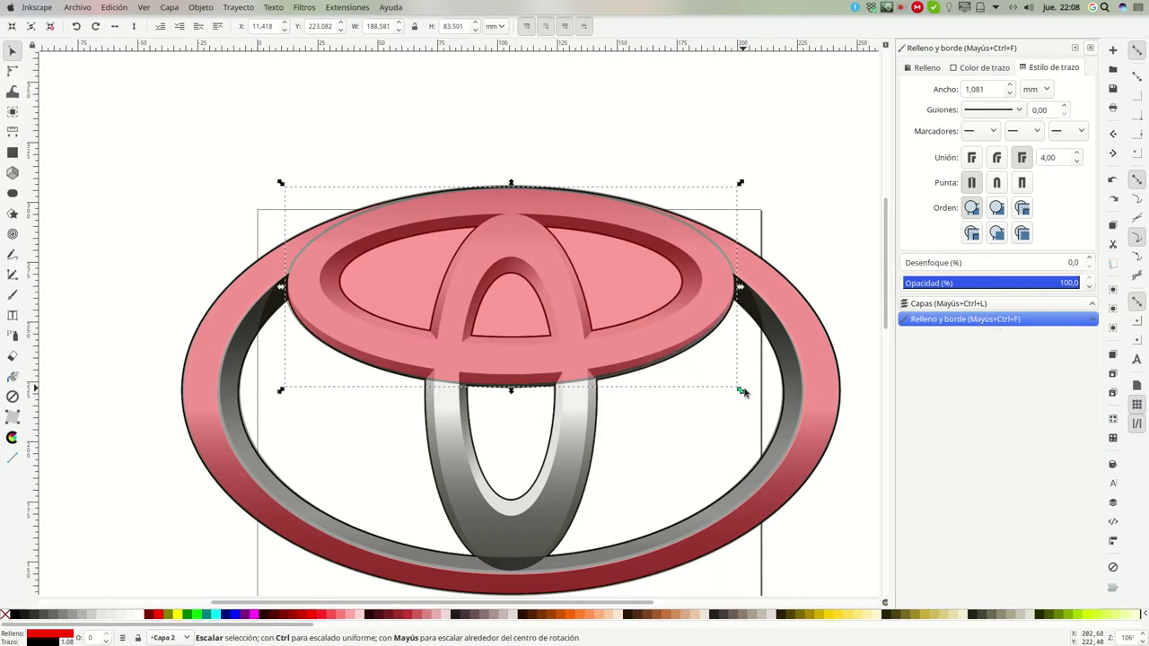
left_click_drag(741, 392, 740, 391)
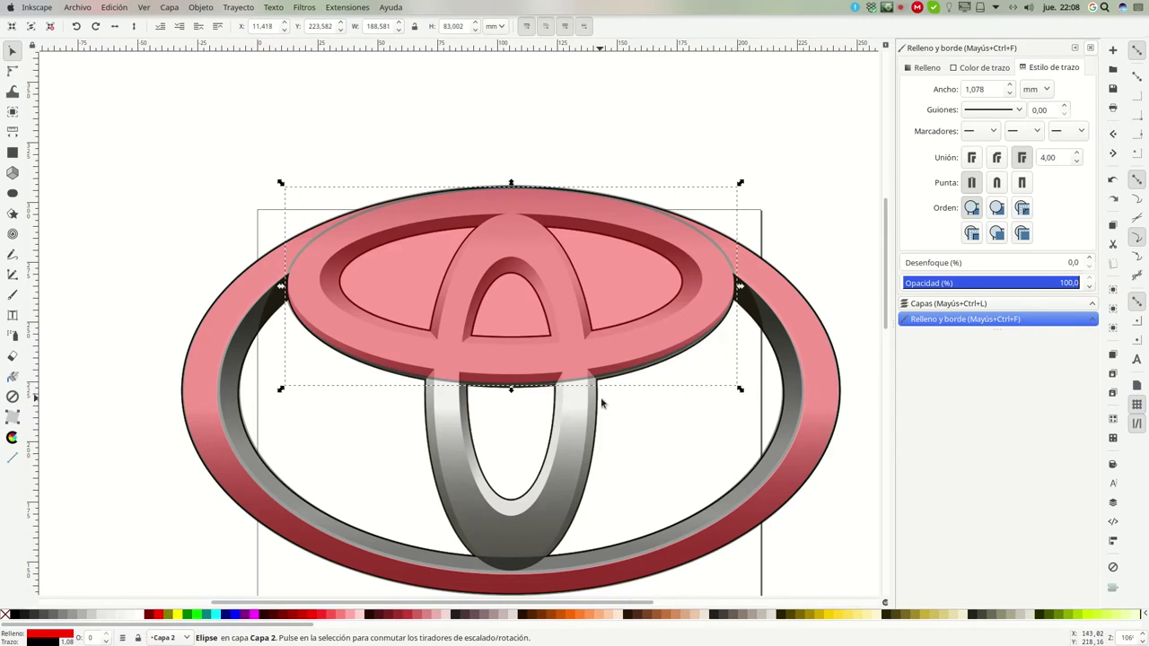
left_click(242, 131)
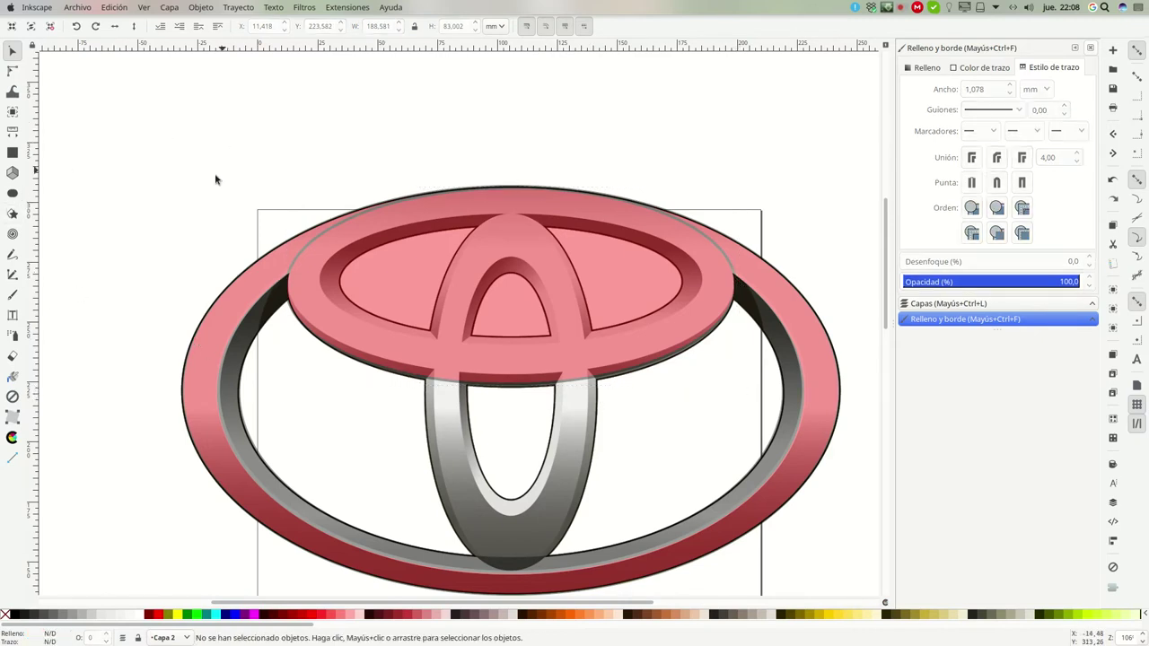
Draw a wide cyan ellipse inside the emblem's upper ring
left_click(12, 194)
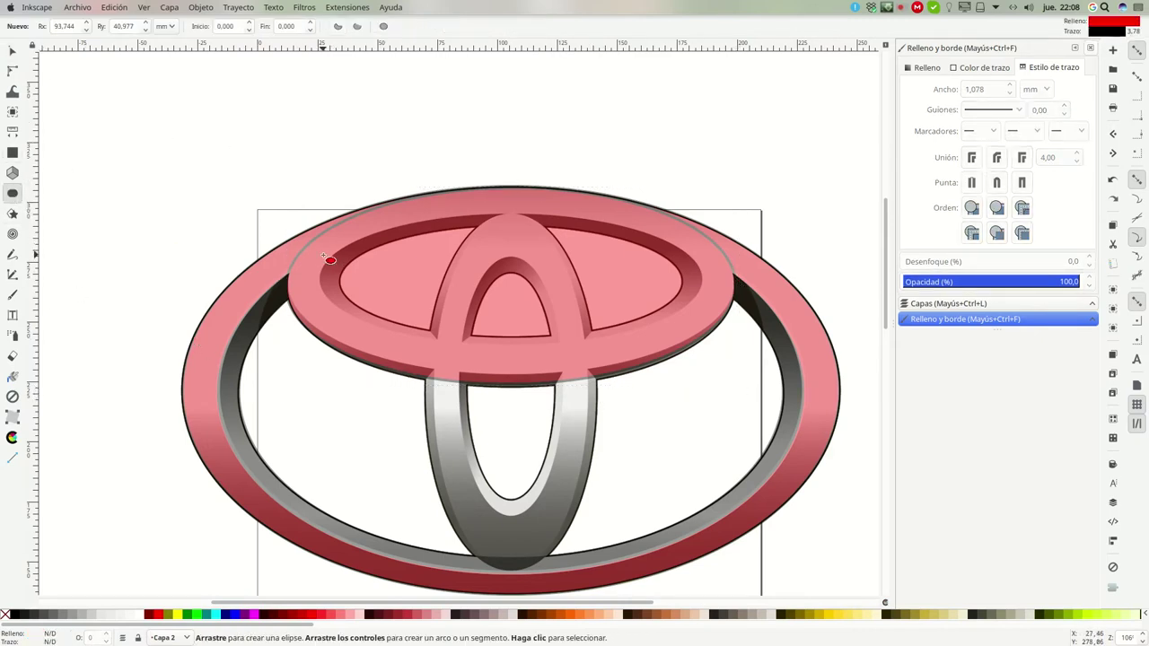
left_click_drag(352, 260, 343, 257)
left_click_drag(578, 311, 703, 316)
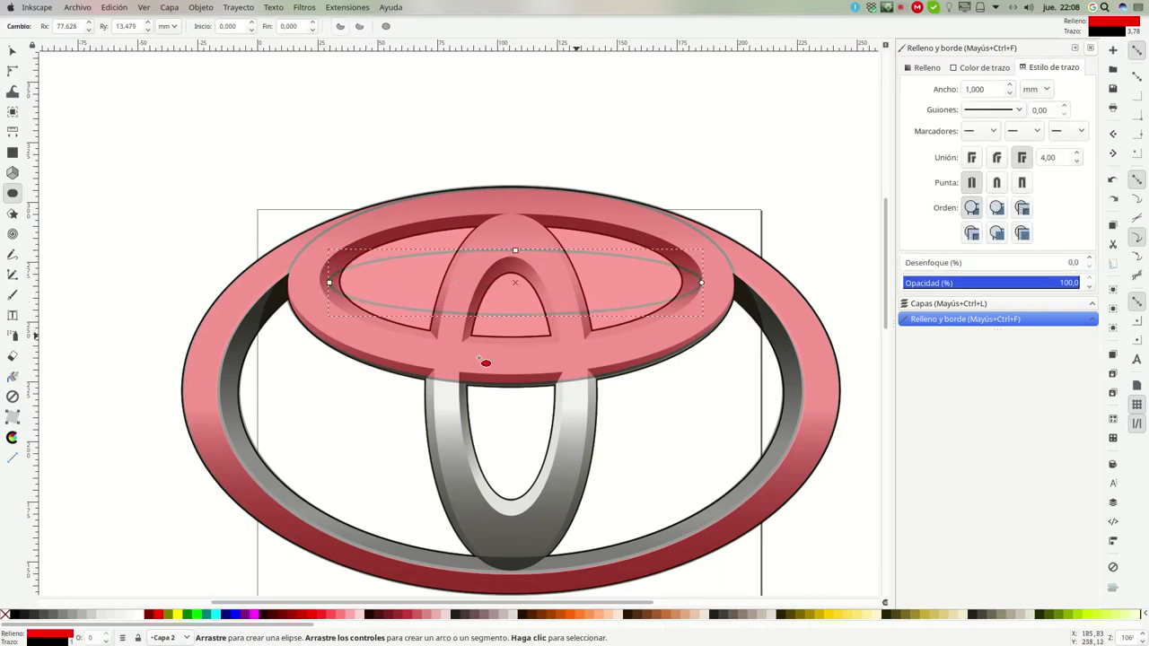
left_click(216, 615)
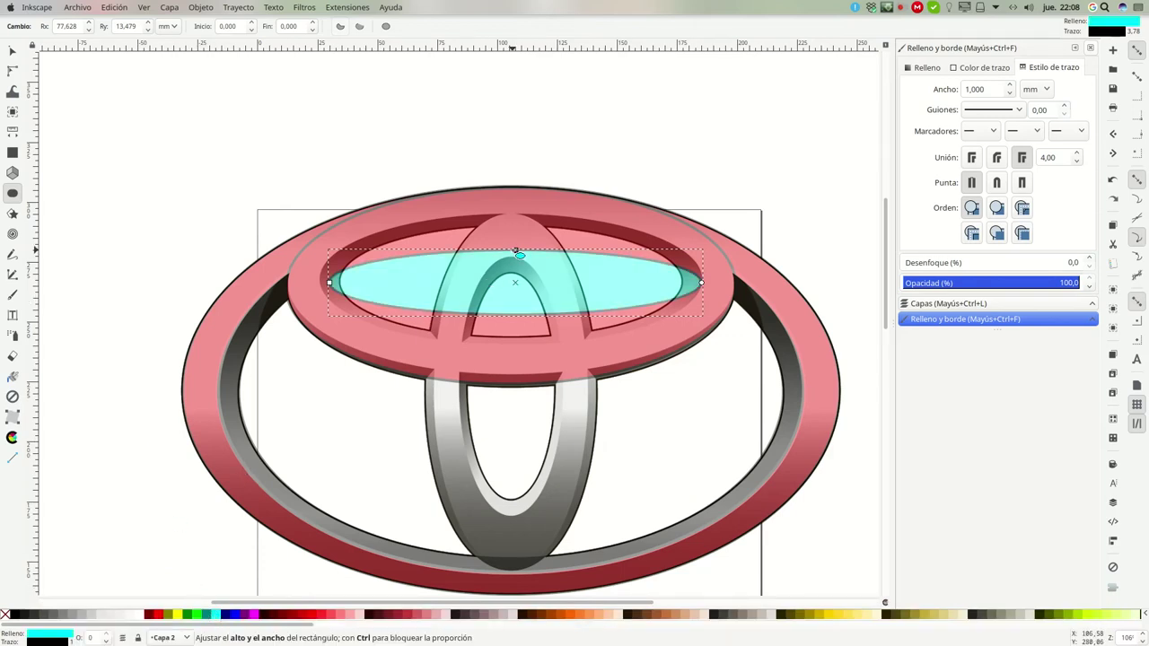
left_click(13, 50)
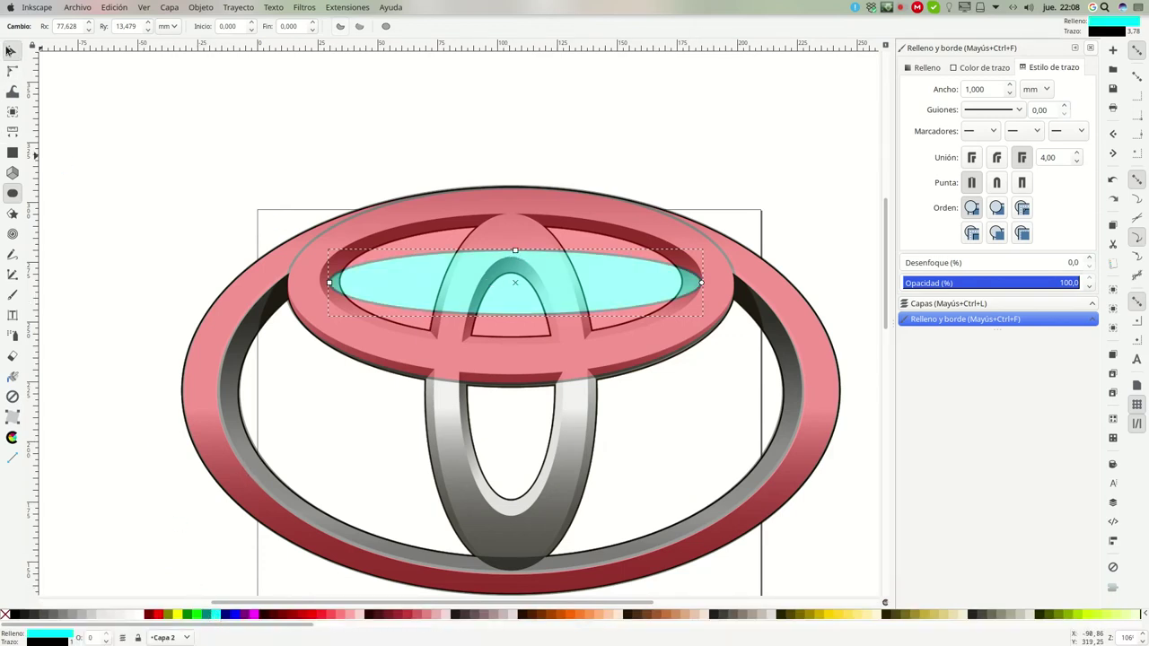
Resize the cyan ellipse to 161.532 × 56.946 mm with 1 mm outline, then select both ellipses
left_click_drag(514, 250, 508, 214)
left_click_drag(512, 319, 502, 356)
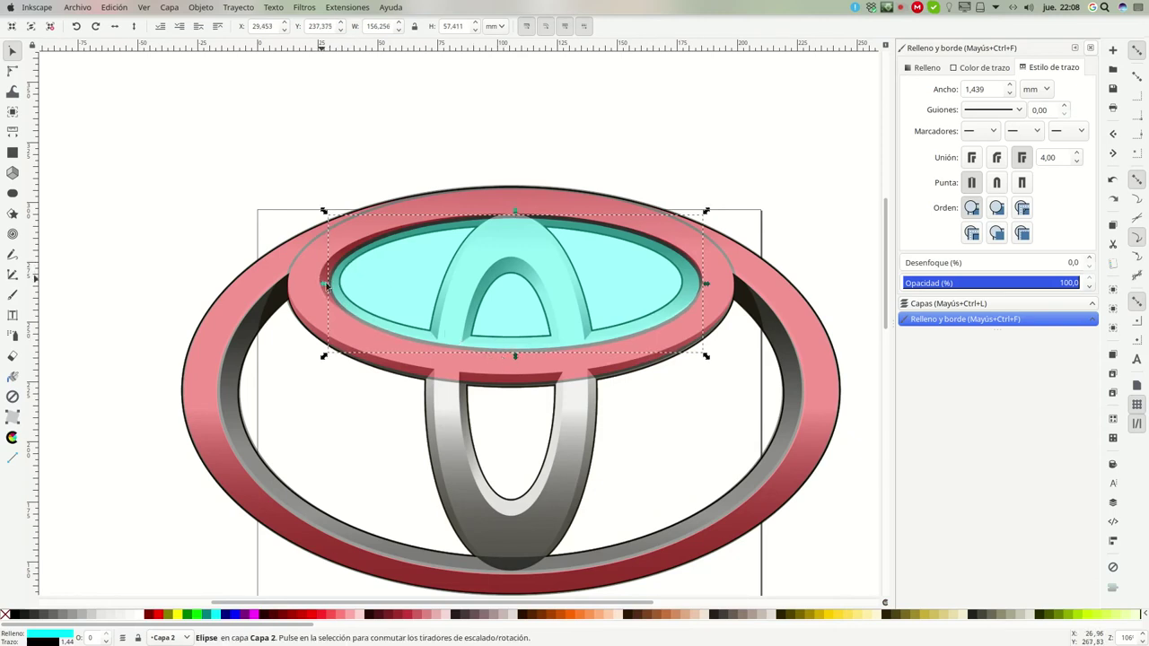
left_click_drag(329, 283, 313, 285)
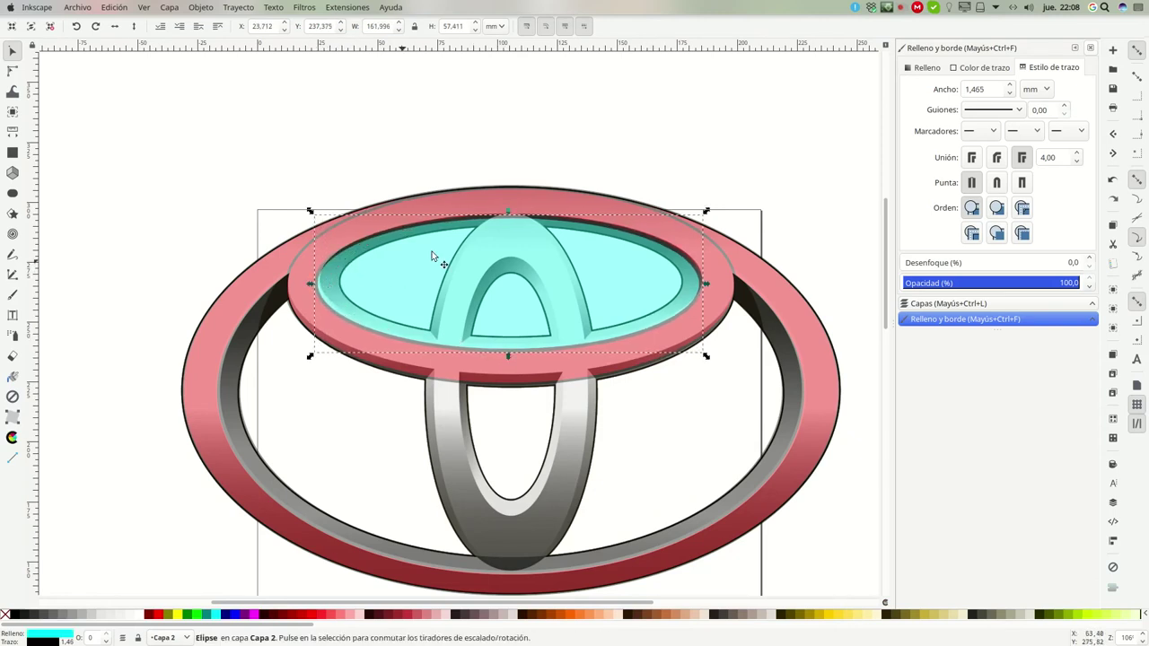
left_click_drag(508, 210, 508, 211)
double_click(987, 88)
type("1")
key("Return")
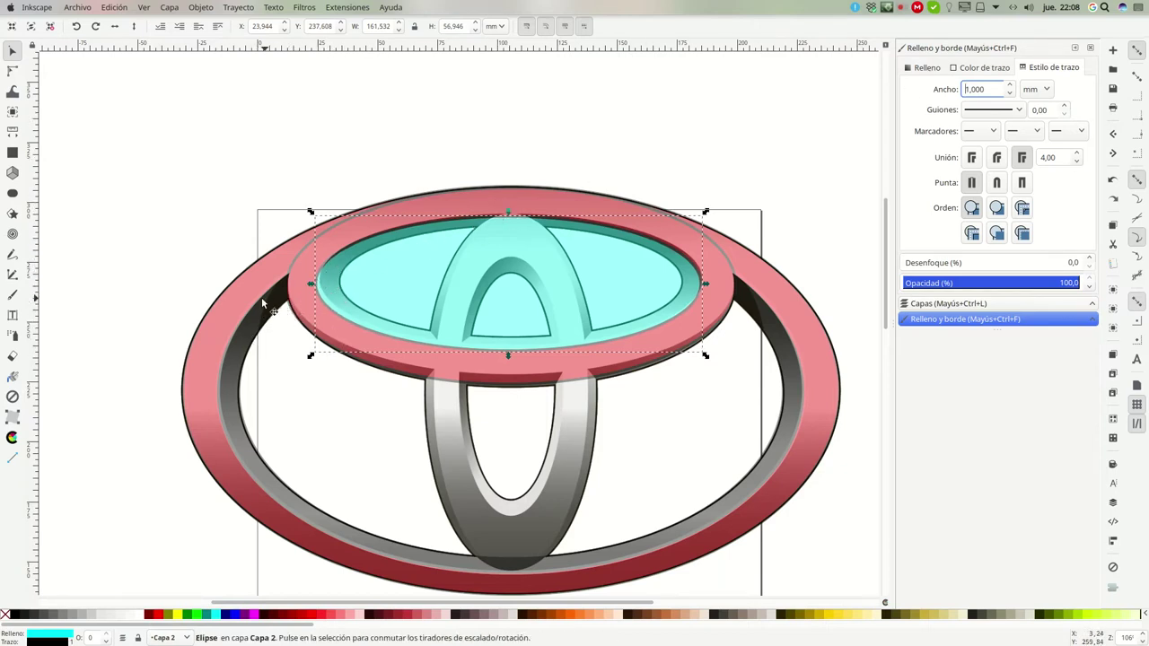
left_click(301, 278, "shift")
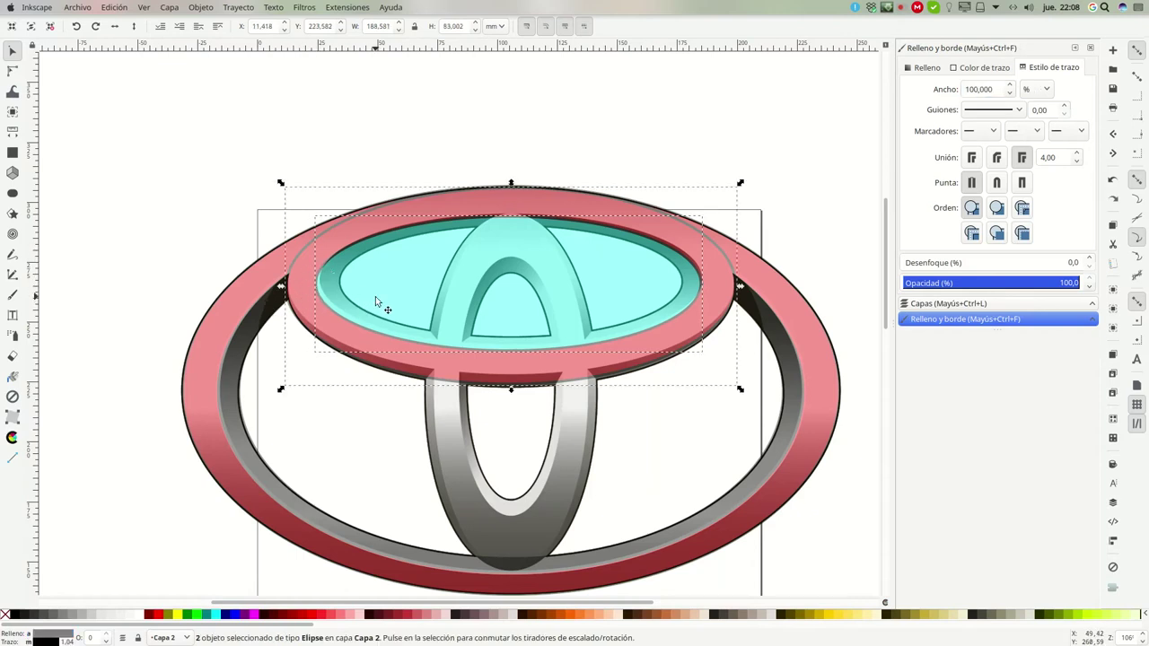
Subtract the cyan ellipse from the red one with Diferencia, toggling Capa 1 off and on to check
left_click(237, 7)
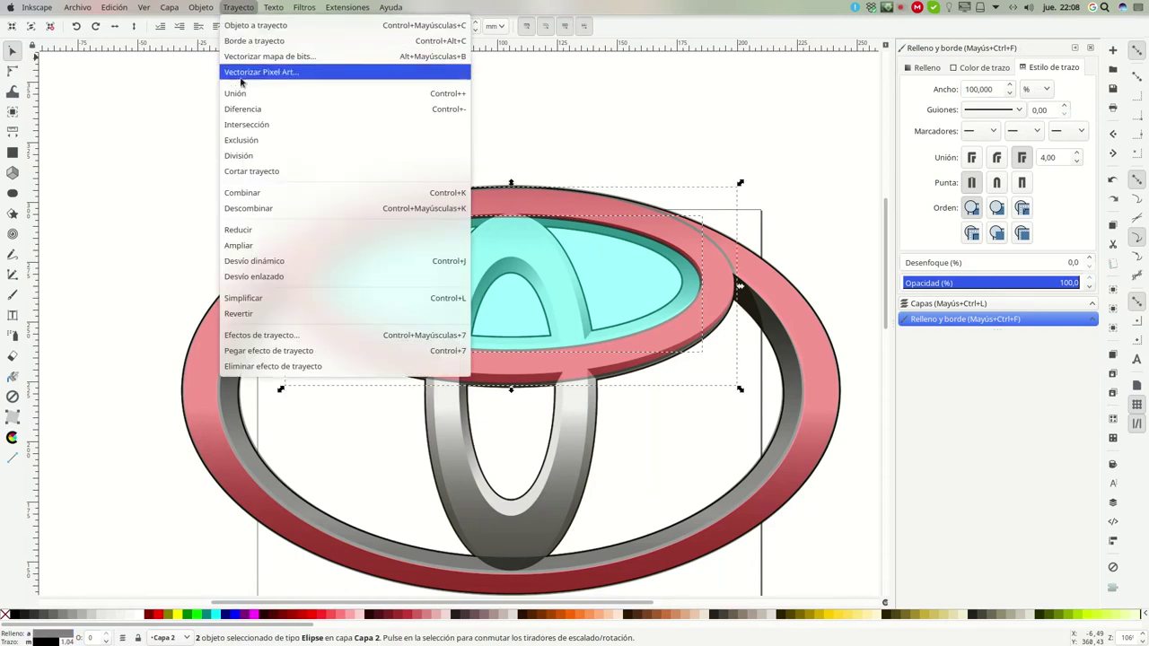
left_click(244, 109)
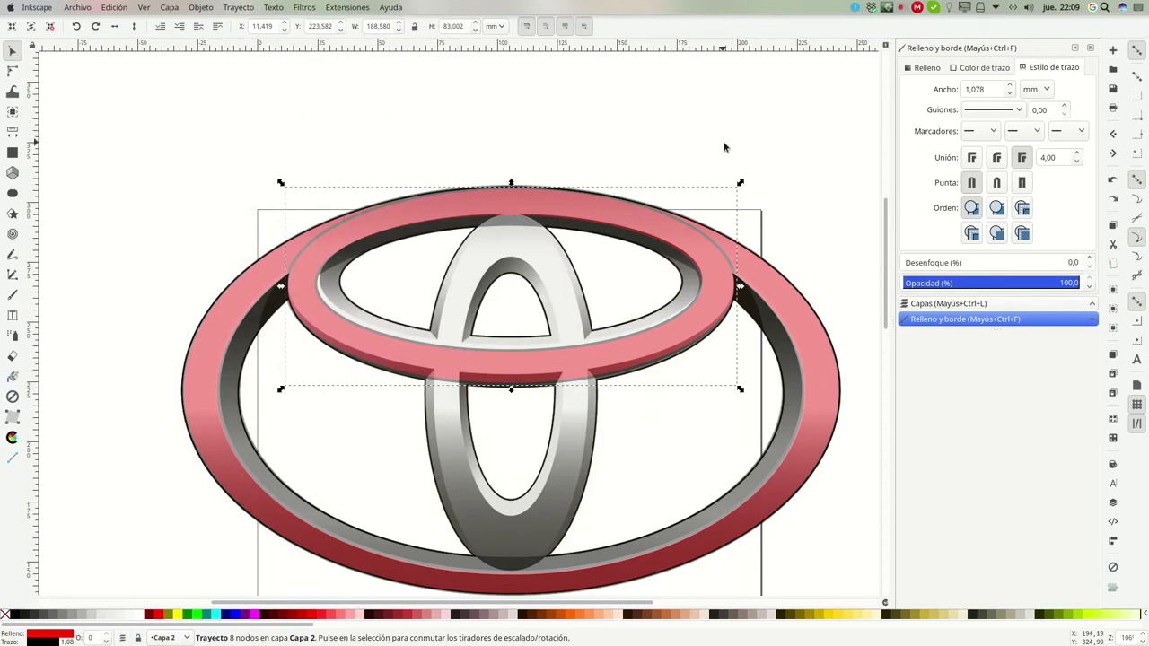
left_click(905, 305)
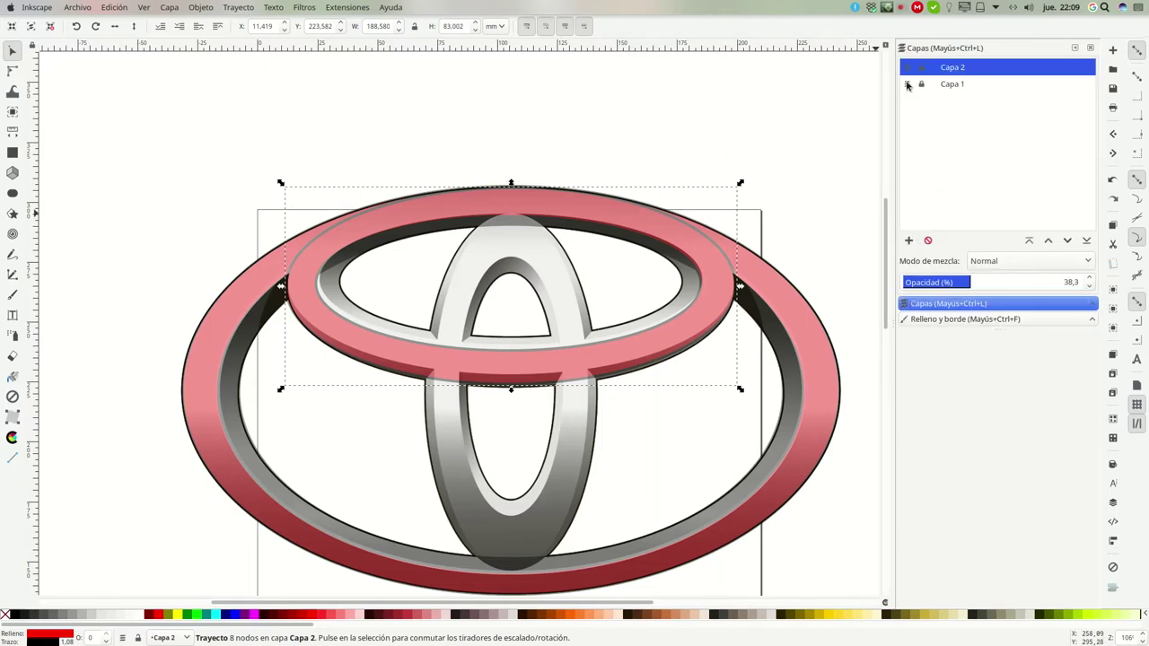
left_click(907, 84)
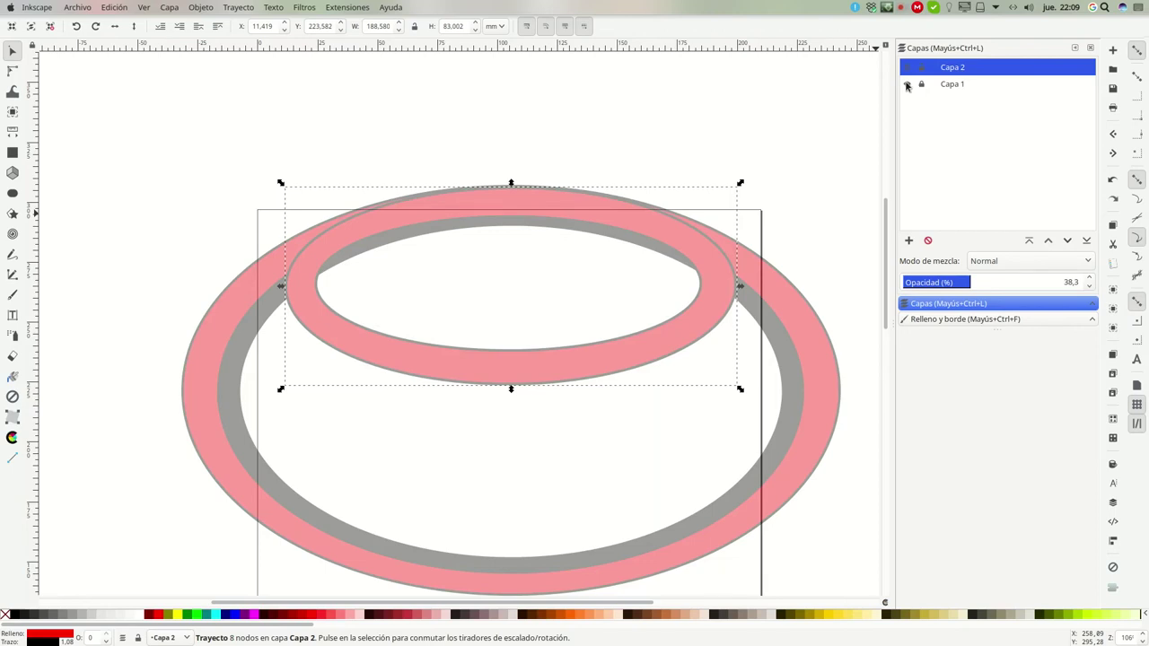
left_click(908, 85)
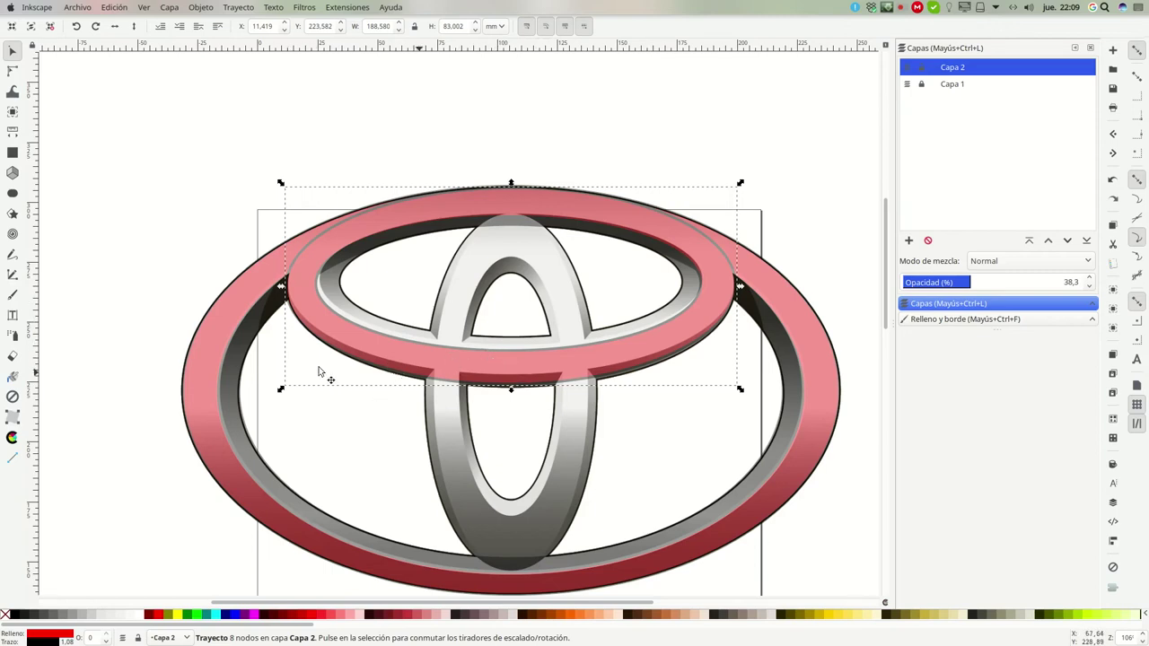
Draw a green ellipse over the upper ring, deleting an accidental tall narrow one
left_click(12, 194)
left_click_drag(225, 218, 500, 352)
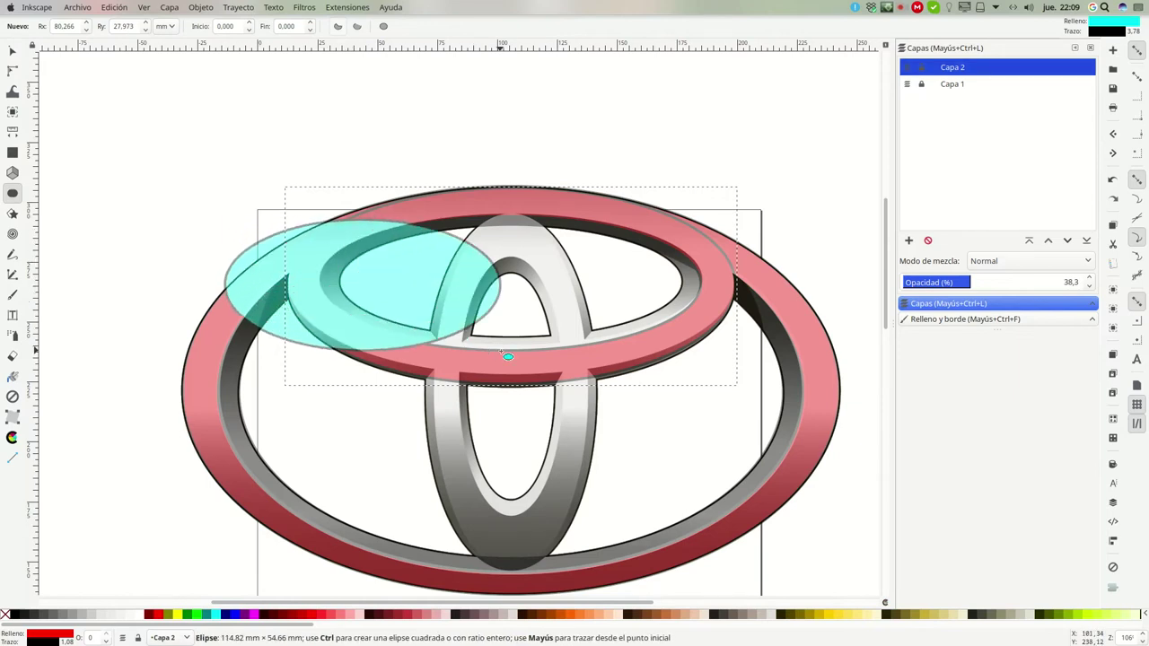
left_click(186, 615)
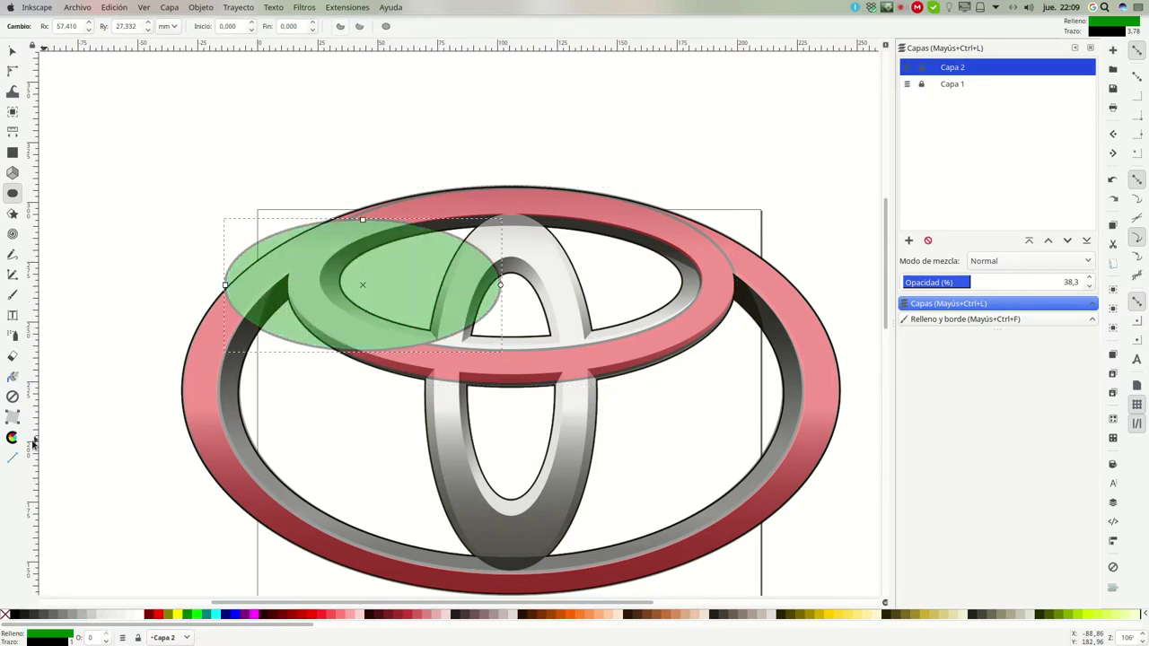
mouse_move(316, 273)
left_mouse_down()
mouse_move(349, 152)
mouse_move(371, 151)
left_mouse_up()
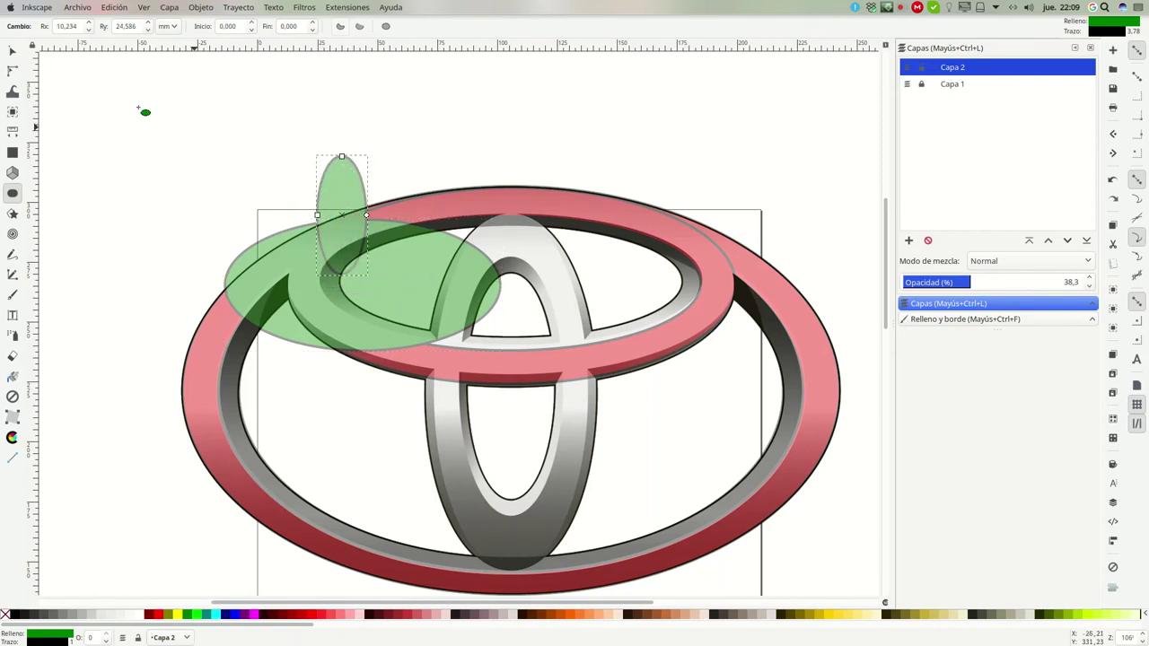
left_click(13, 51)
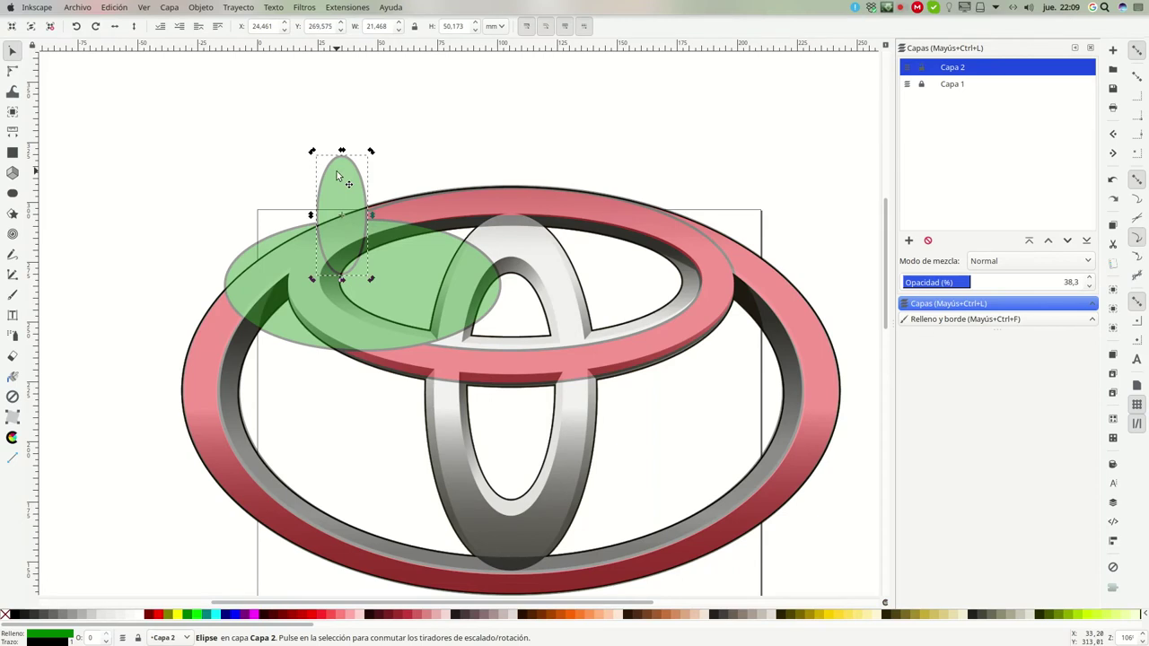
key("Delete")
Move and resize the green ellipse to 168.486 × 68.394 mm to fill the ring
mouse_move(285, 267)
left_mouse_down()
mouse_move(397, 265)
mouse_move(383, 259)
left_mouse_up()
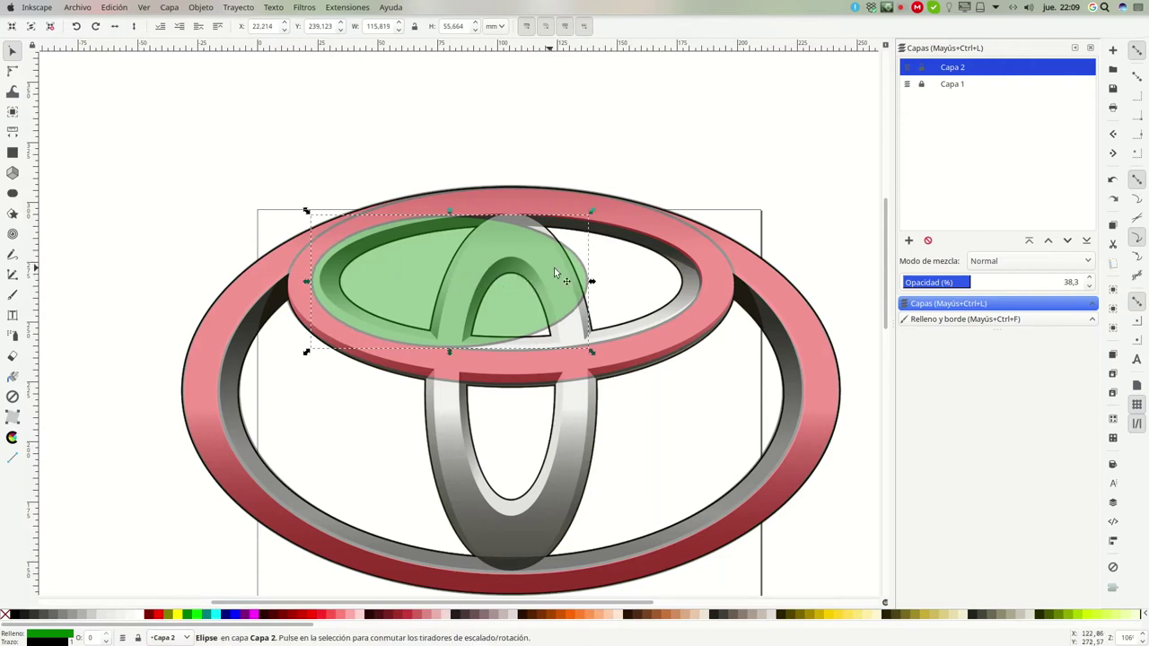
left_click_drag(590, 284, 716, 284)
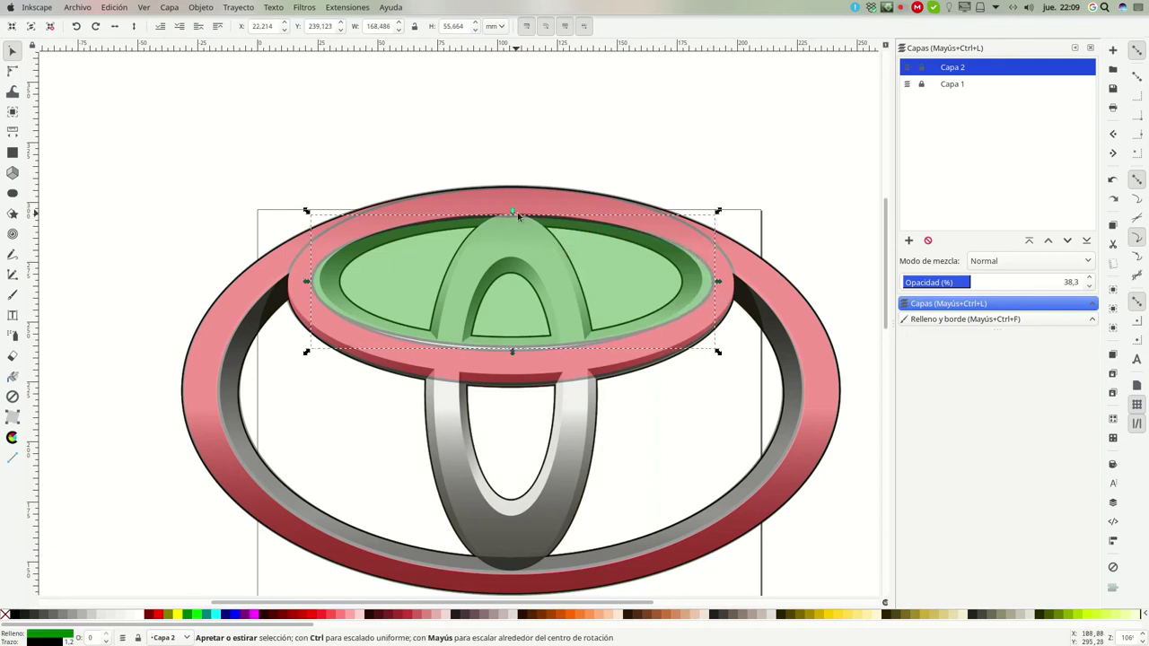
left_click_drag(513, 212, 511, 196)
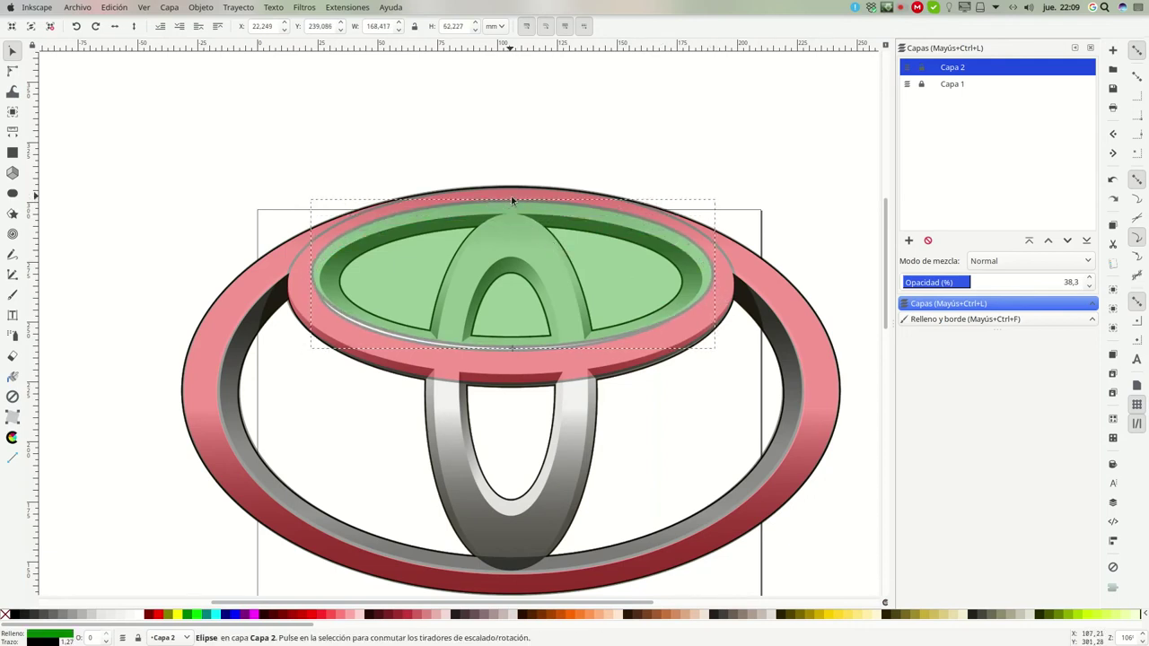
left_click_drag(511, 351, 511, 368)
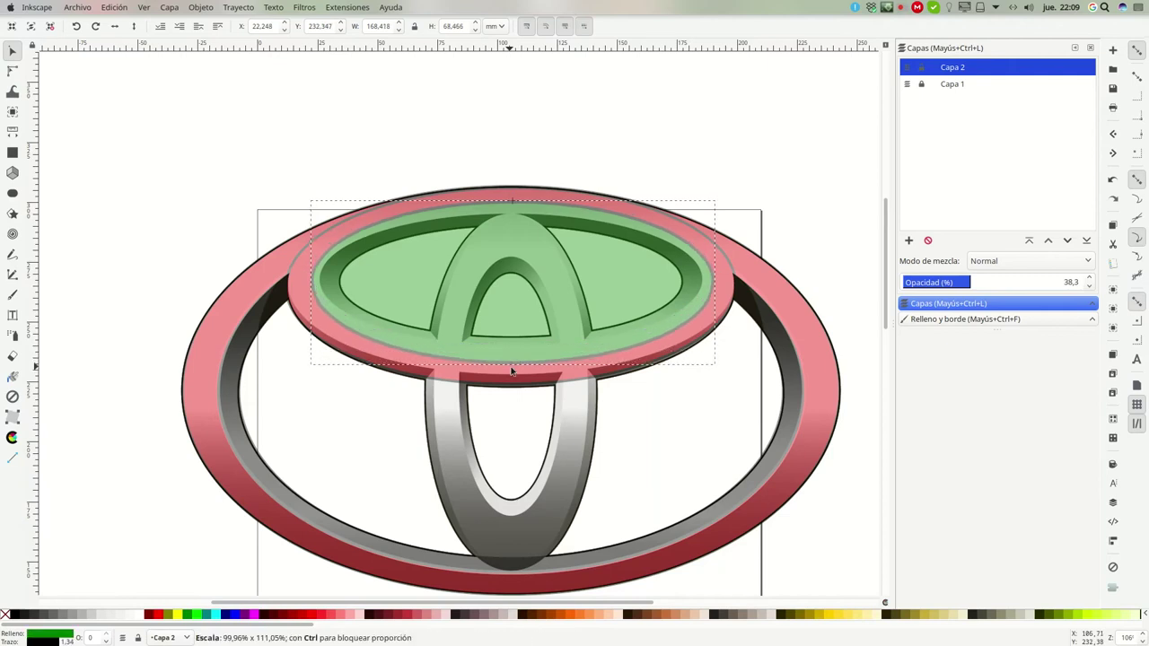
left_click(13, 194)
Draw a magenta ellipse and stretch it into the green oval's inner opening
left_click_drag(160, 227, 262, 268)
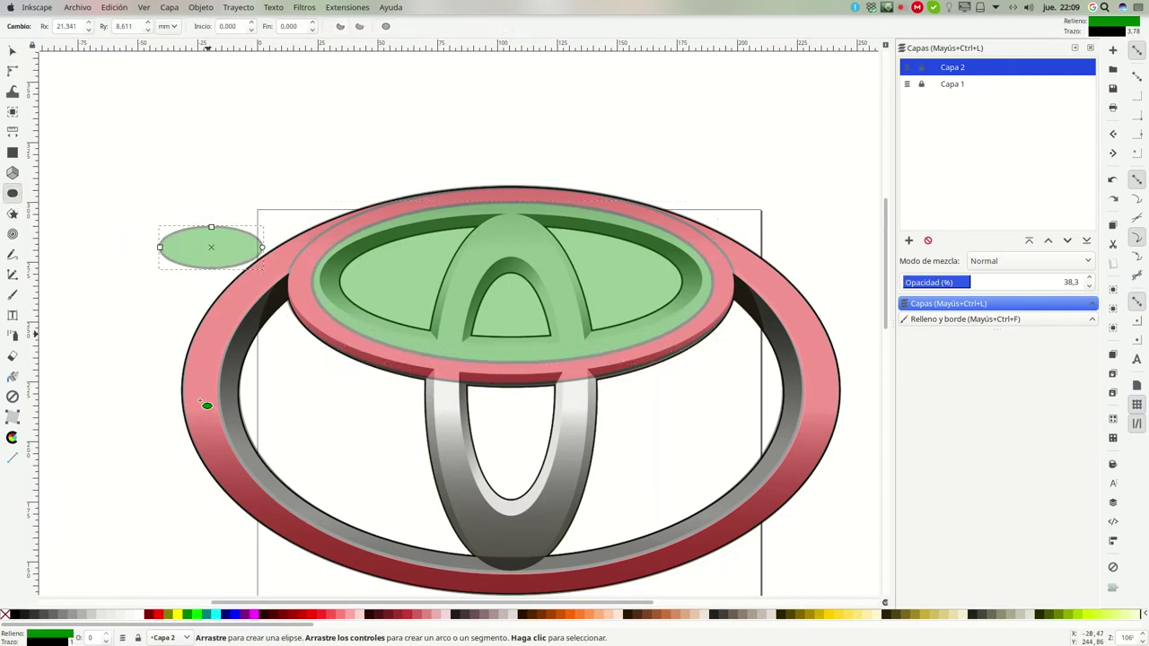
left_click(255, 615)
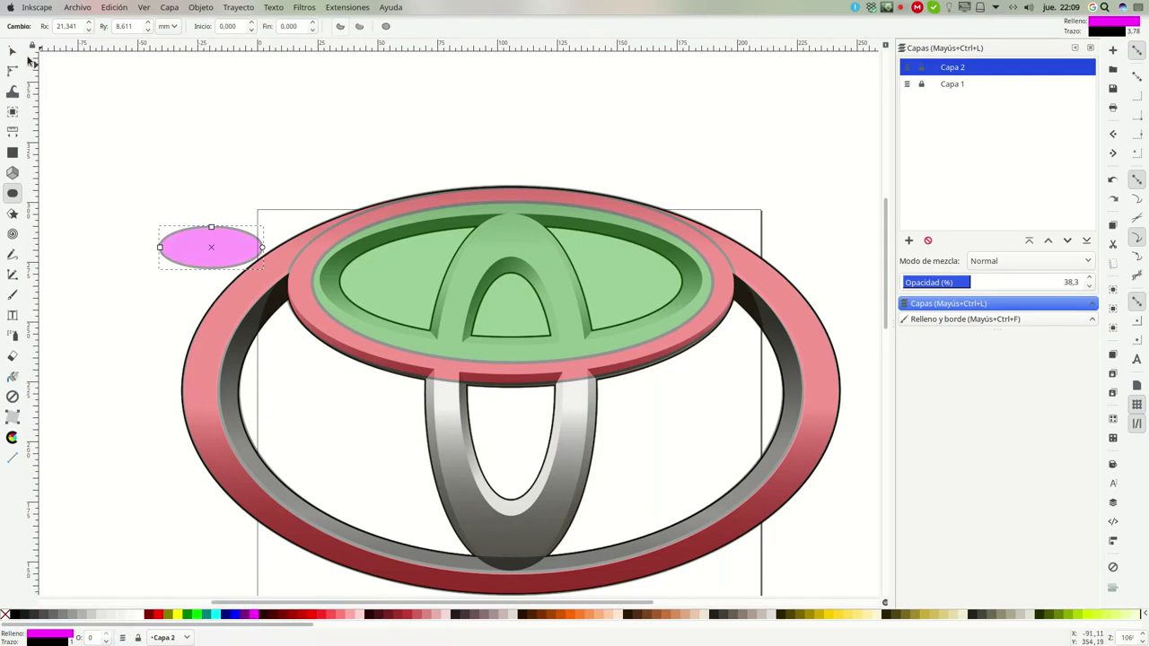
left_click(19, 52)
left_click_drag(202, 247, 367, 277)
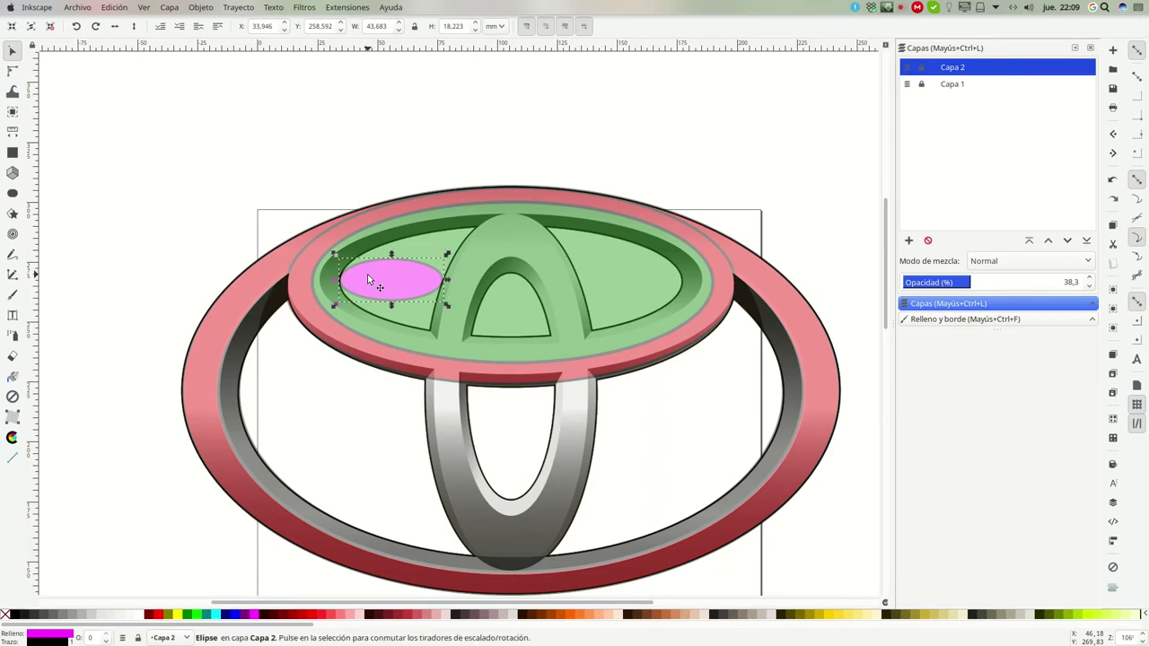
left_click_drag(447, 280, 687, 282)
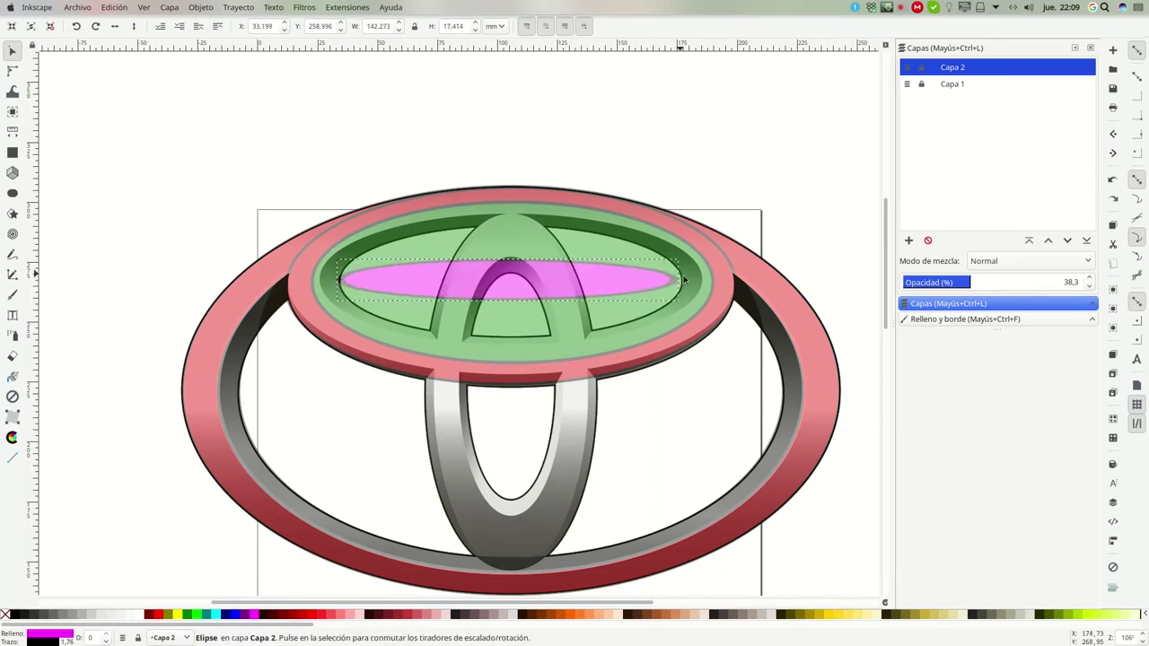
left_click_drag(511, 257, 511, 225)
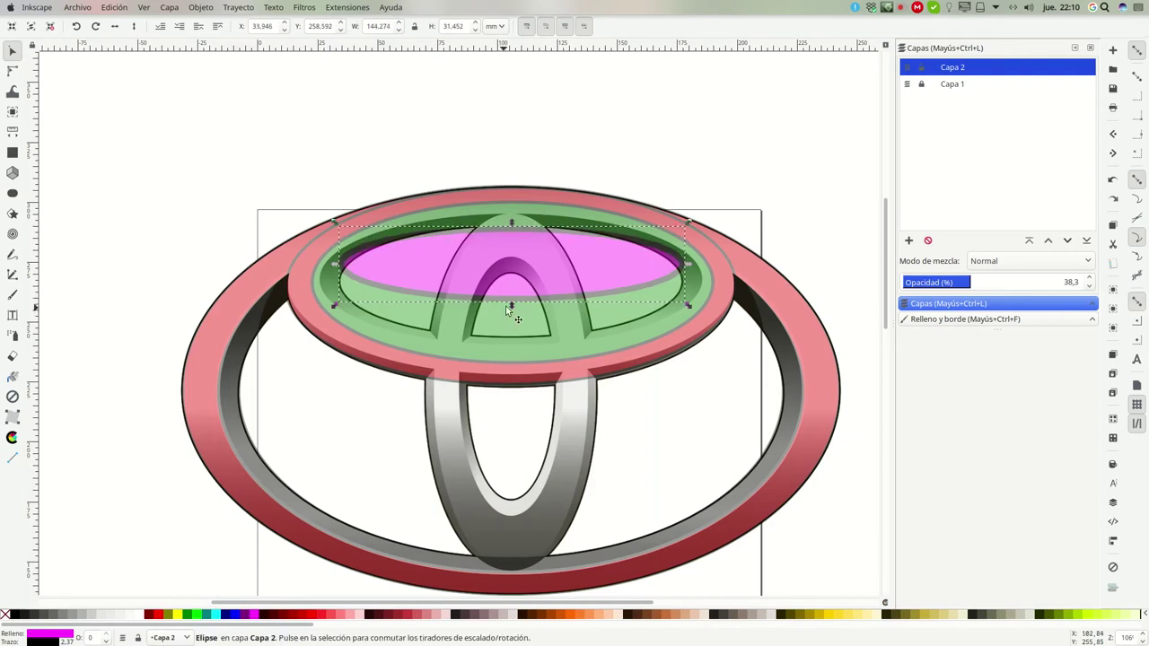
left_click_drag(513, 302, 504, 340)
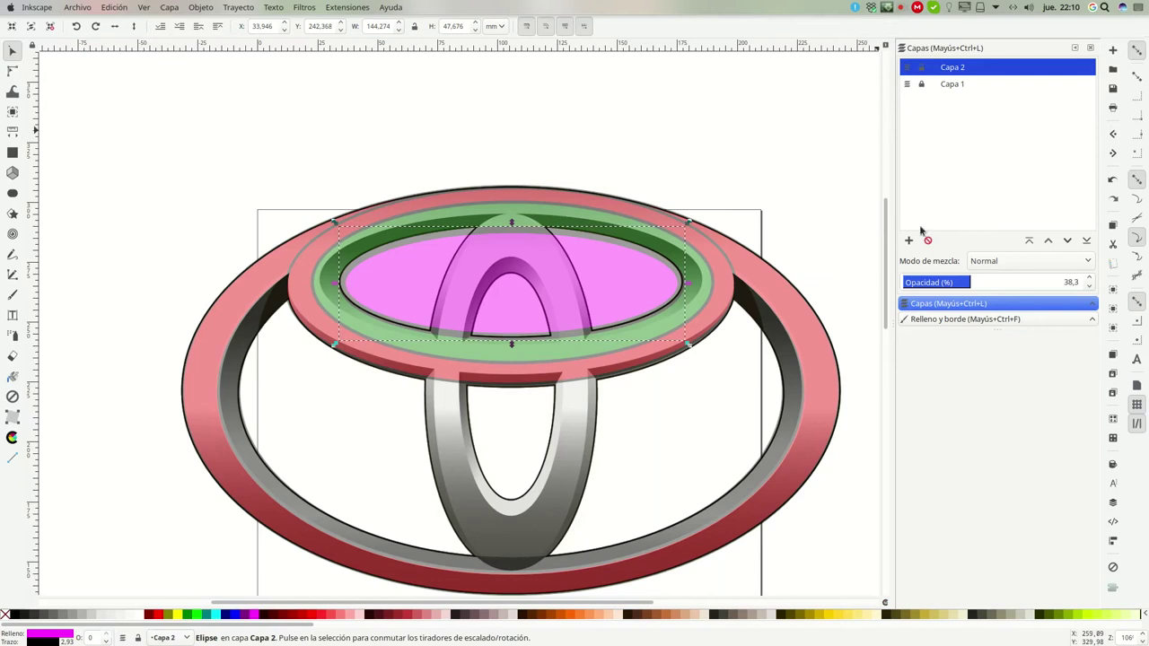
Set a 1 mm stroke and fine-tune the magenta ellipse to 143.589 × 47.990 mm
left_click(943, 319)
type("1")
key("Return")
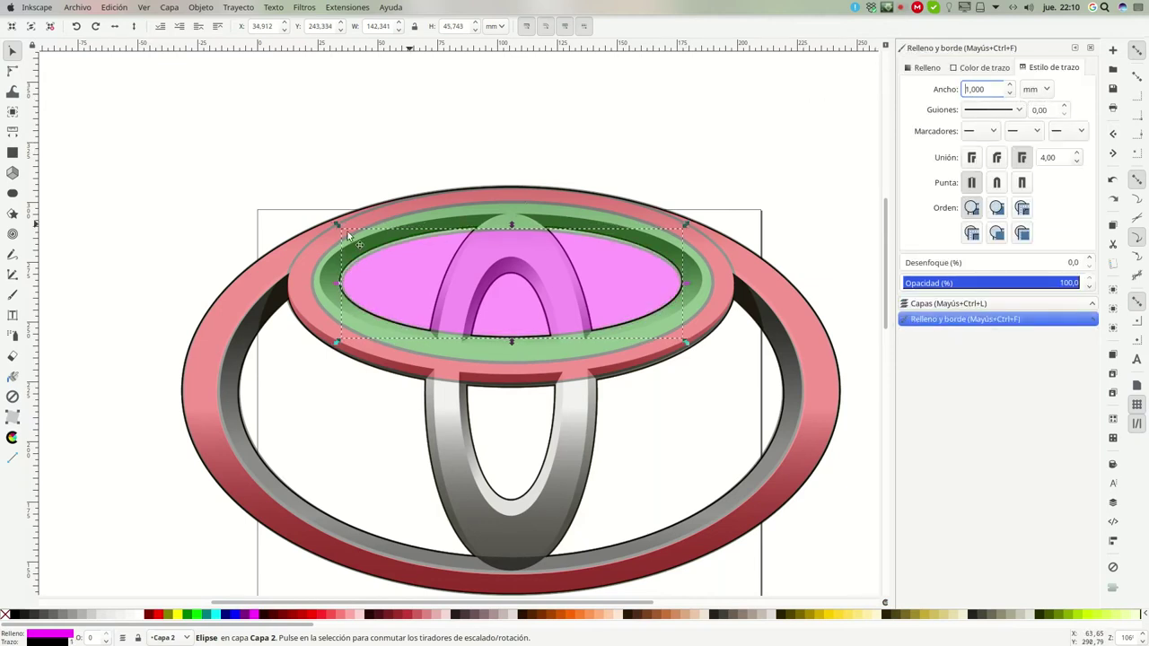
left_click_drag(512, 223, 511, 223)
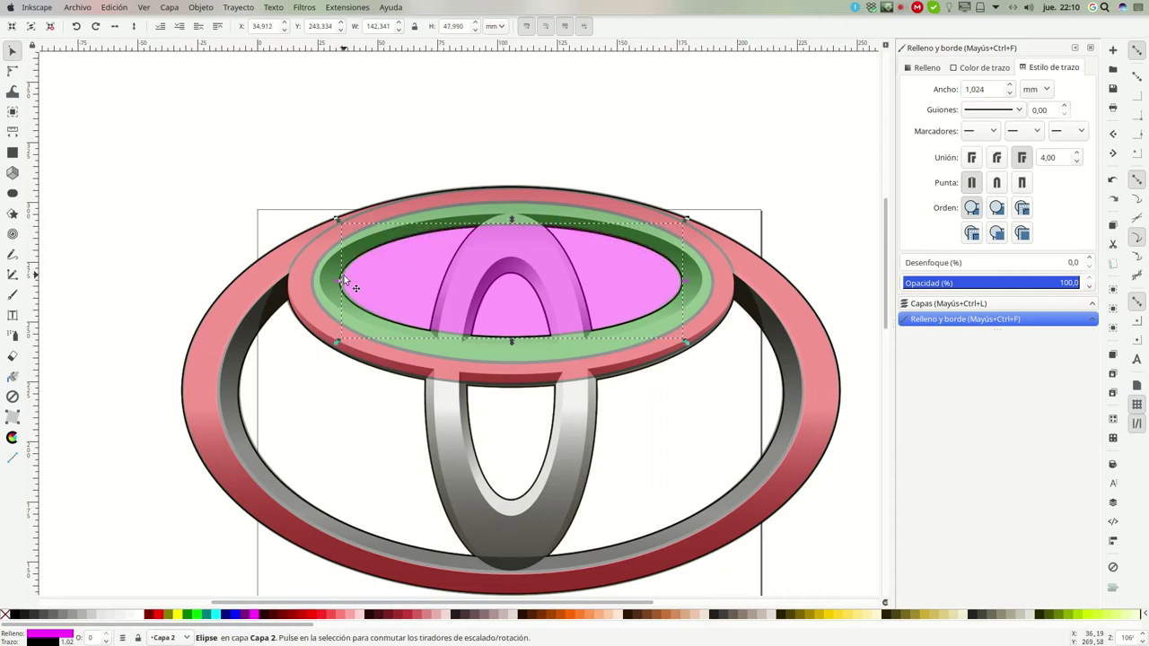
left_click_drag(337, 284, 333, 283)
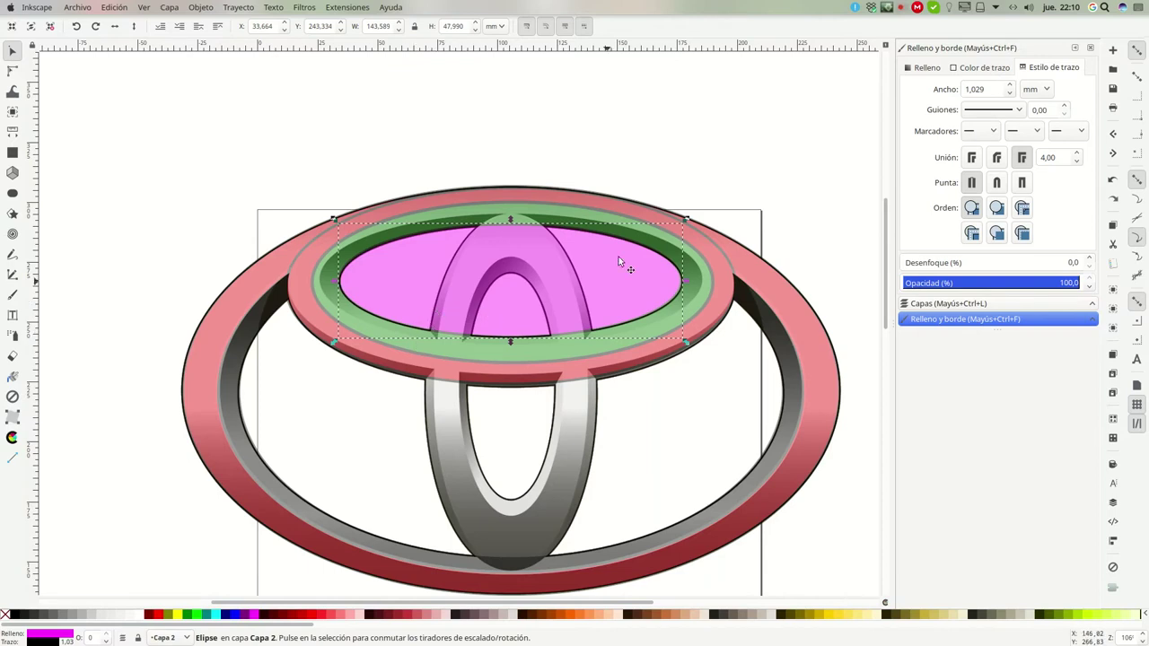
key("shift")
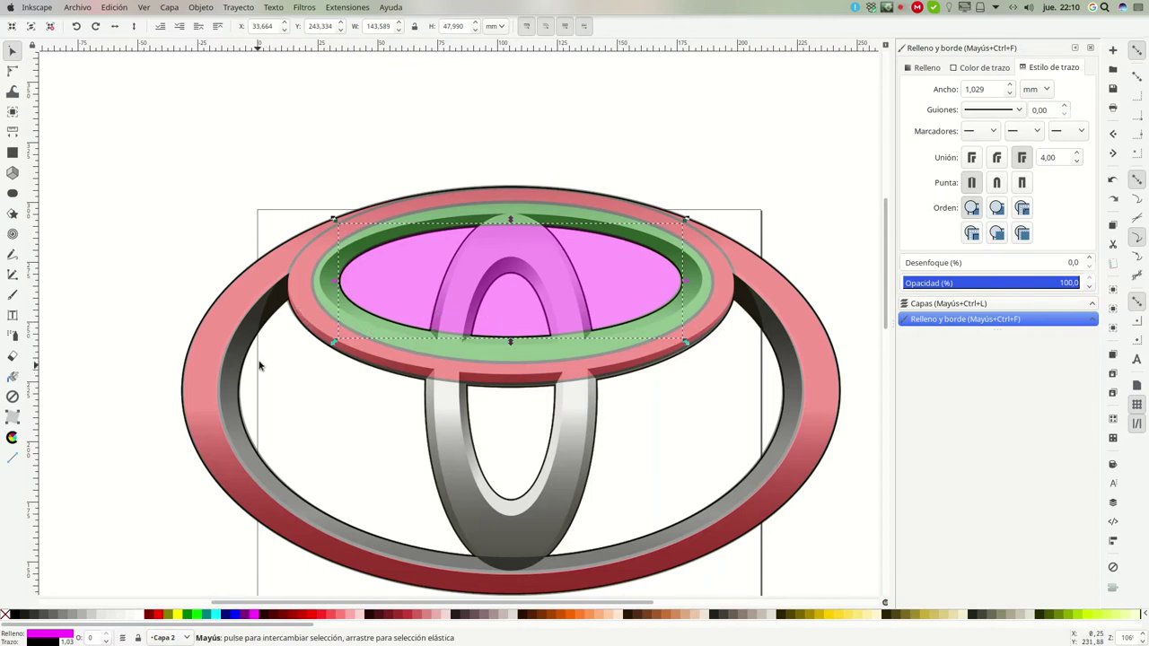
Subtract the magenta ellipse from the green oval, colour the ring grey and lower it one level
left_click(323, 281, "shift")
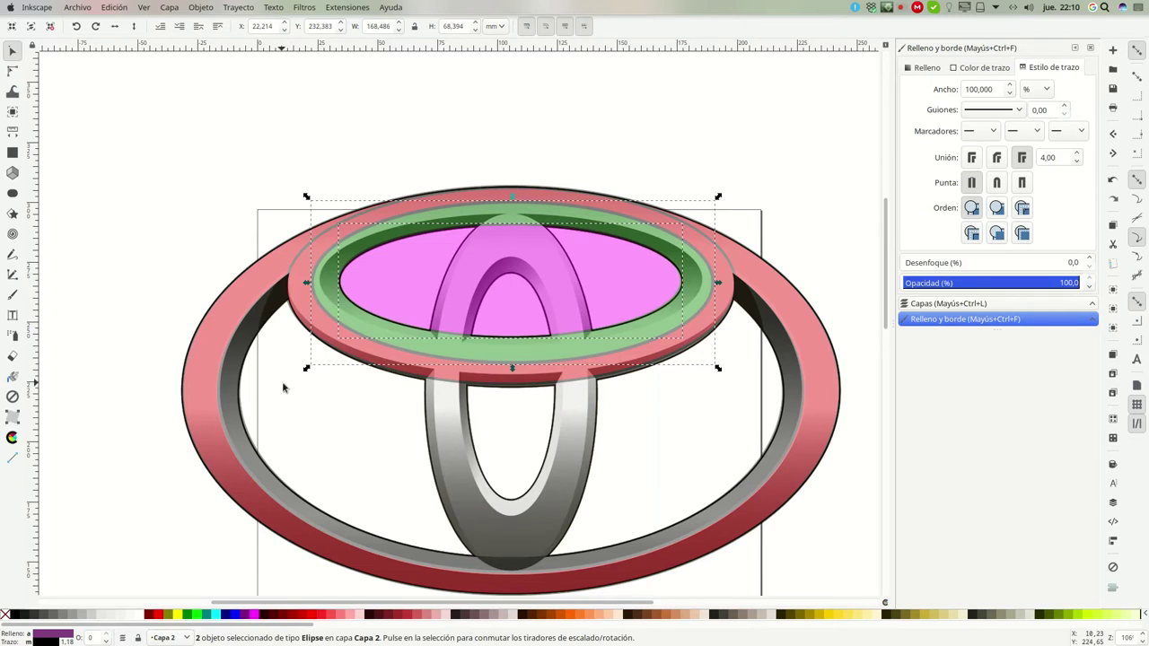
left_click(238, 7)
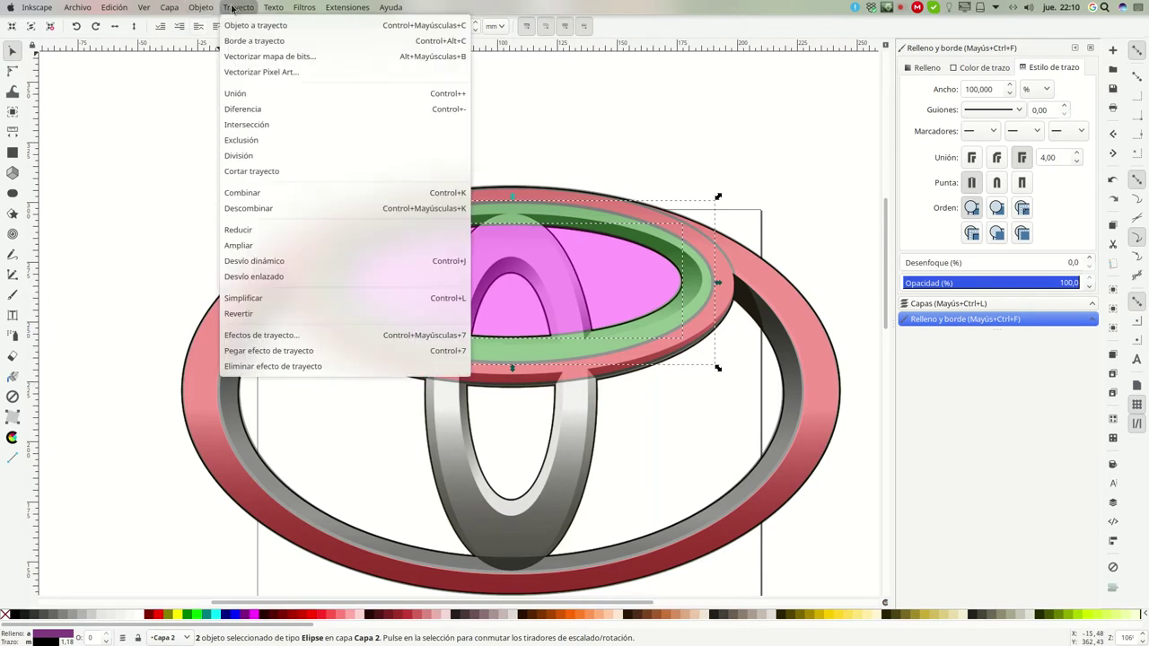
left_click(244, 109)
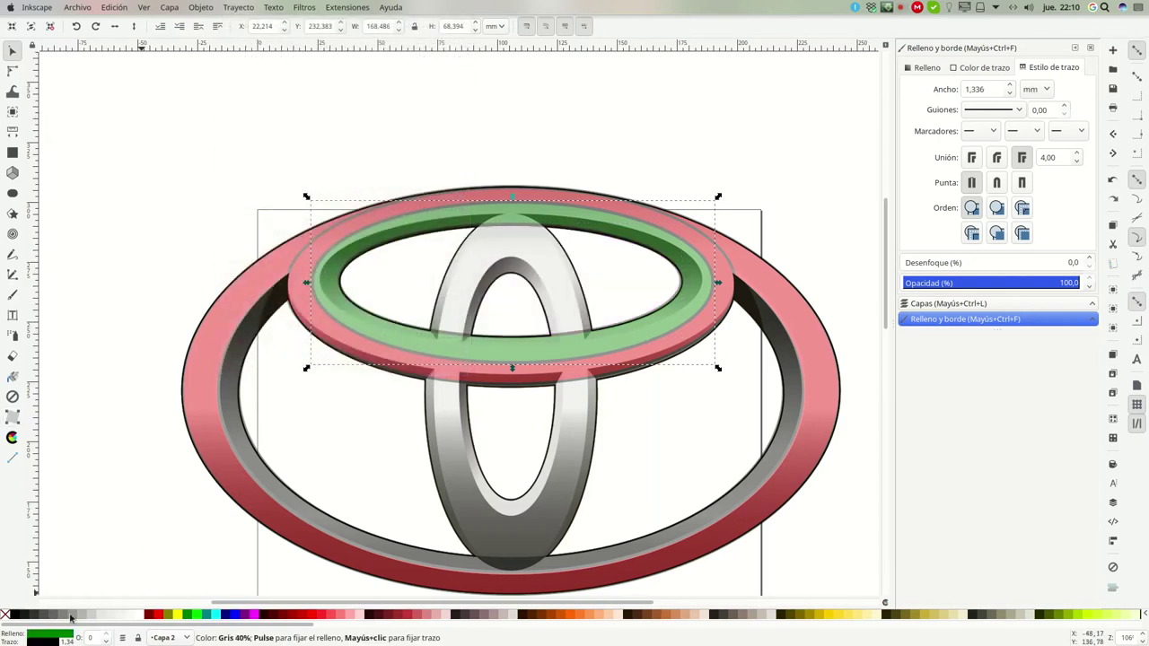
left_click(12, 615)
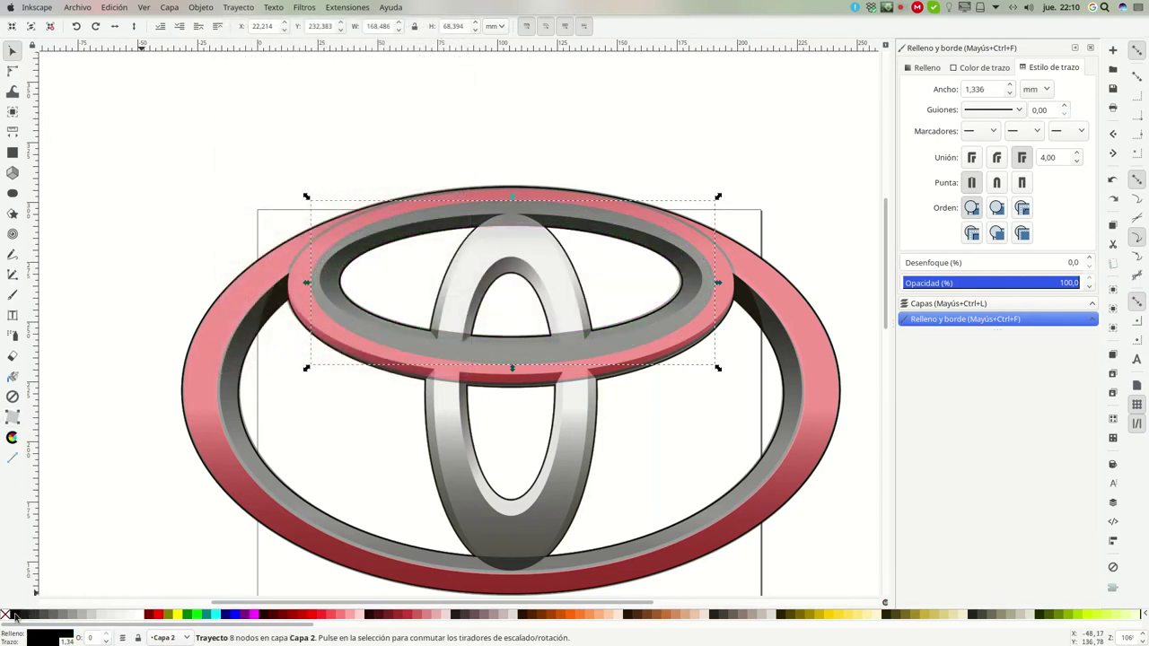
left_click(179, 27)
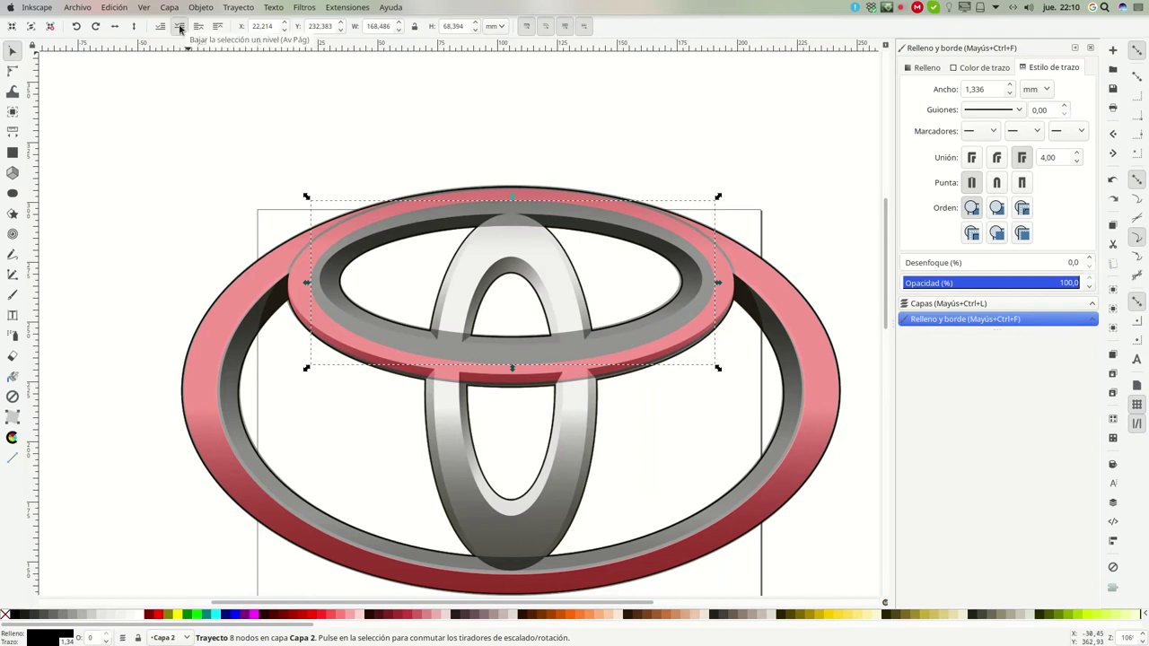
left_click(409, 123)
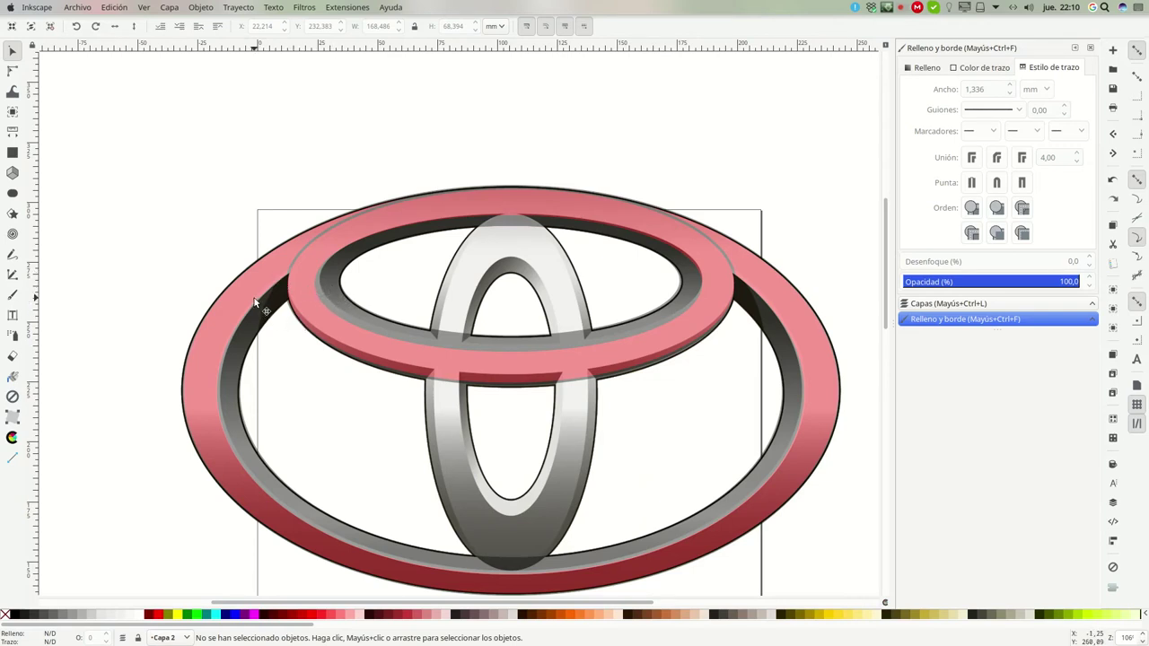
Union the outer red ring with the upper red ring into one path
left_click(241, 304)
key("shift")
left_click(305, 287, "shift")
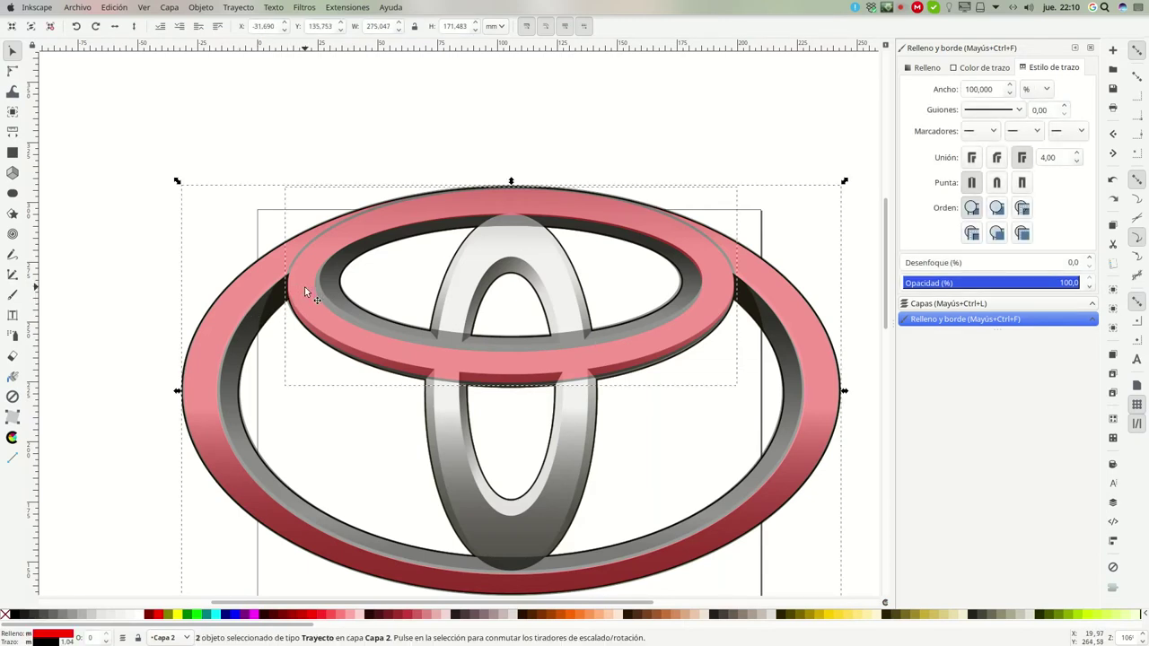
left_click(231, 9)
left_click(239, 89)
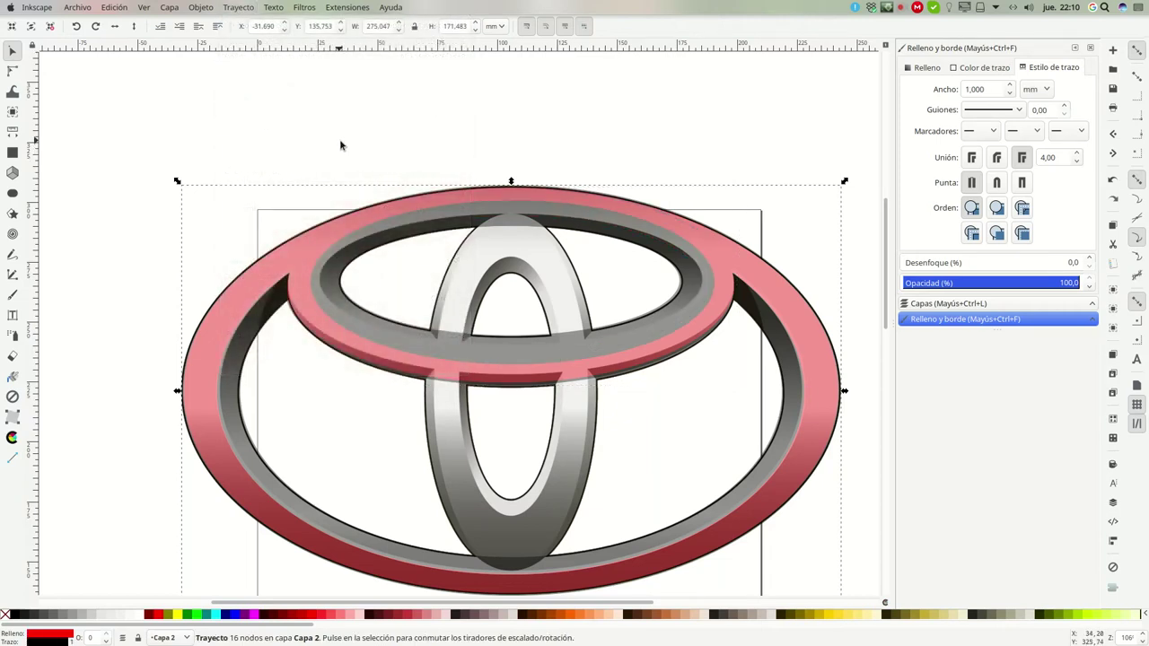
left_click(377, 139)
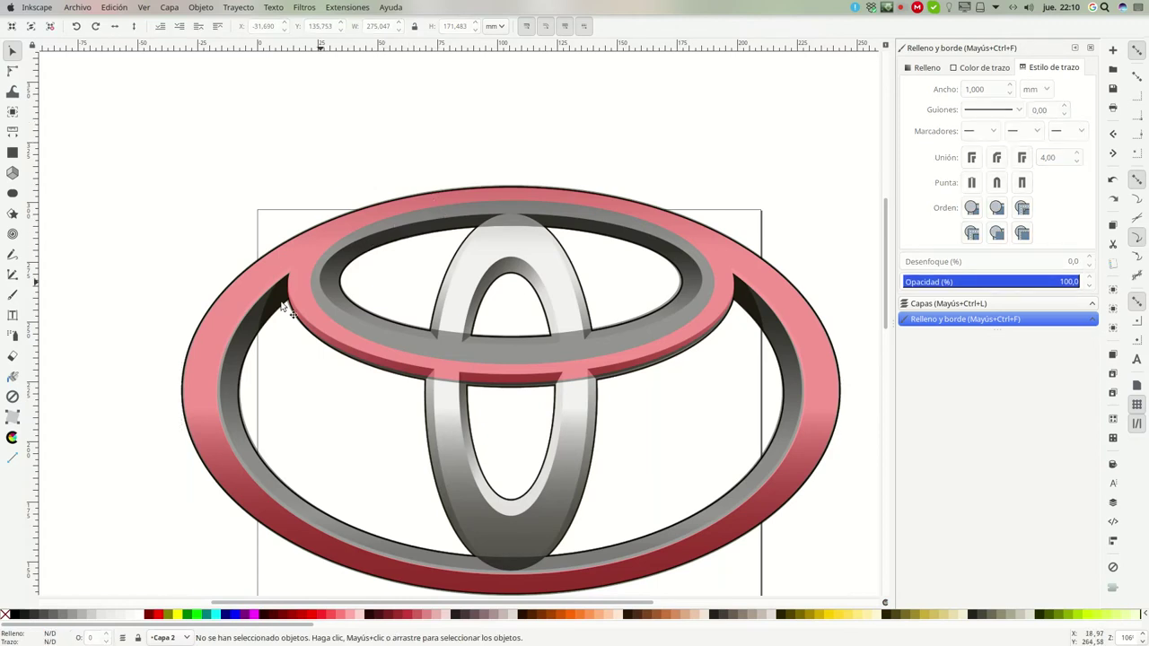
Lower the upper inner ring one level in the stacking order
left_click(244, 342)
key("shift")
left_click(328, 289, "shift")
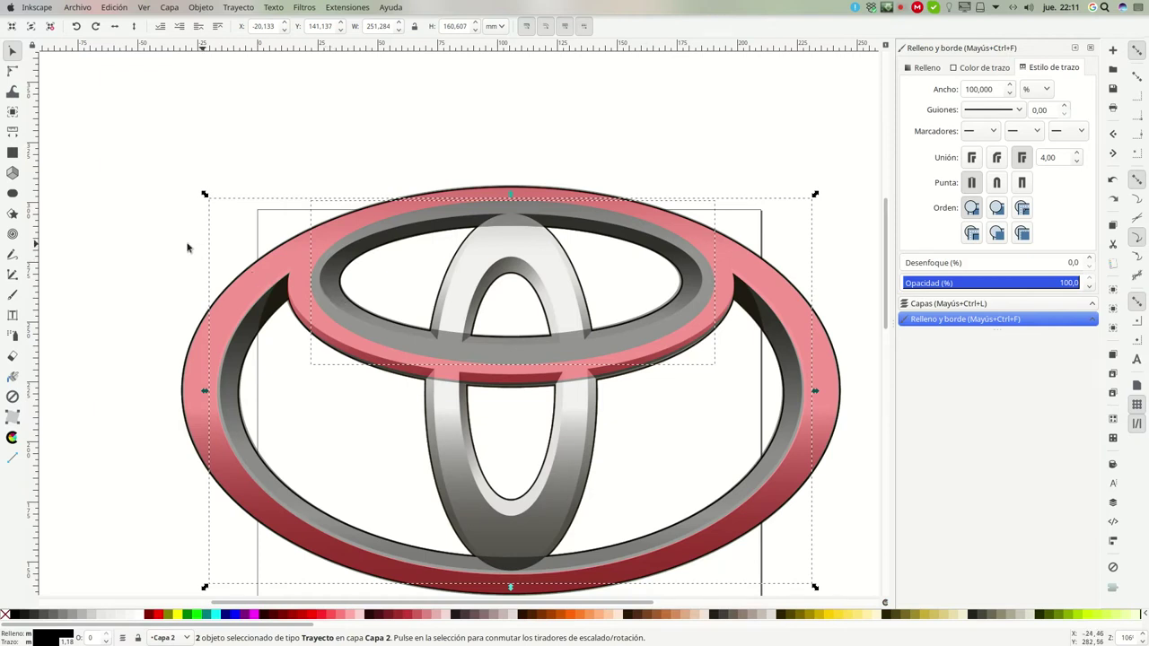
left_click(108, 238)
left_click(330, 272)
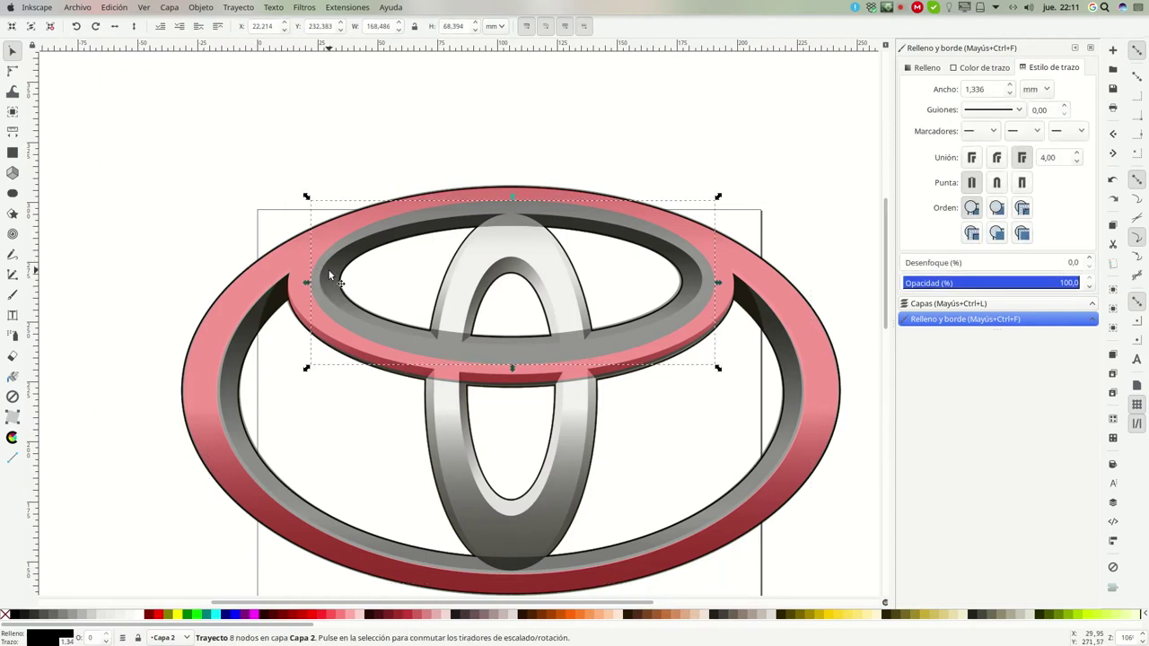
left_click(181, 27)
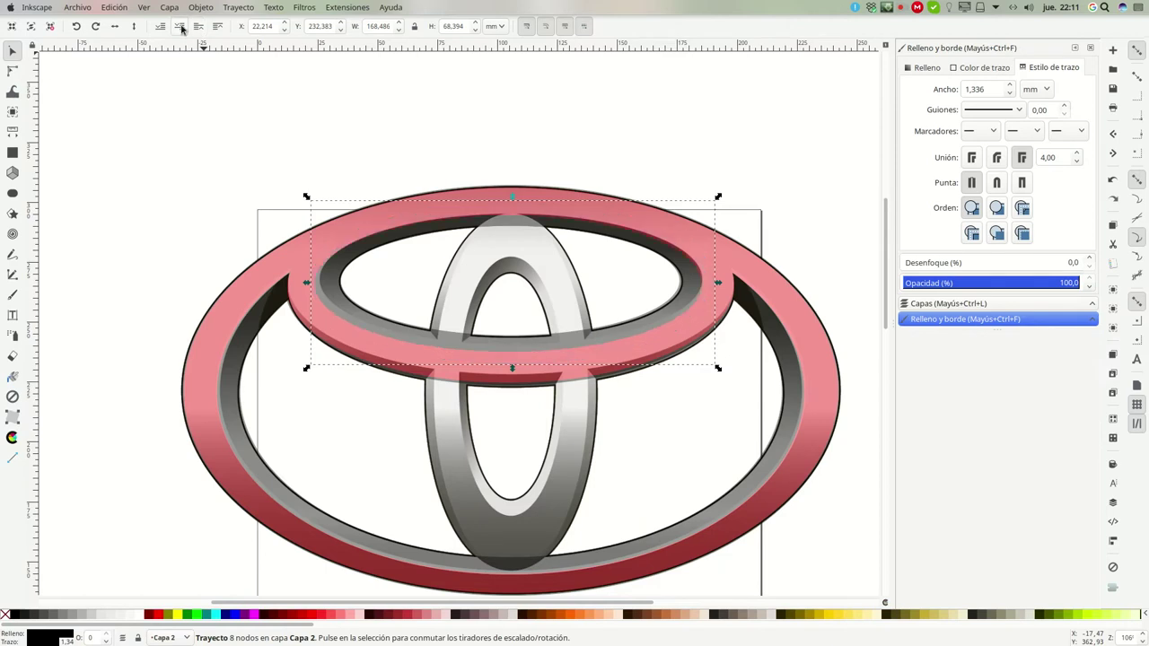
Union the large outer ring and the upper ring into a single pink shape
left_click(241, 350)
key("shift")
left_click(329, 286, "shift")
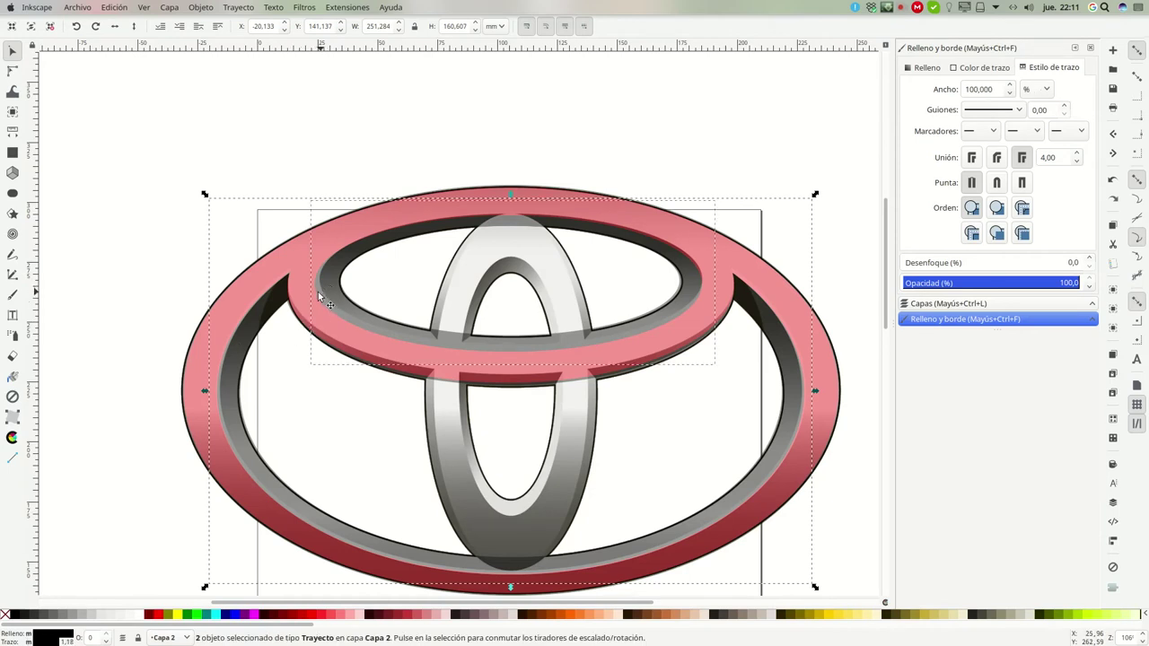
left_click(238, 7)
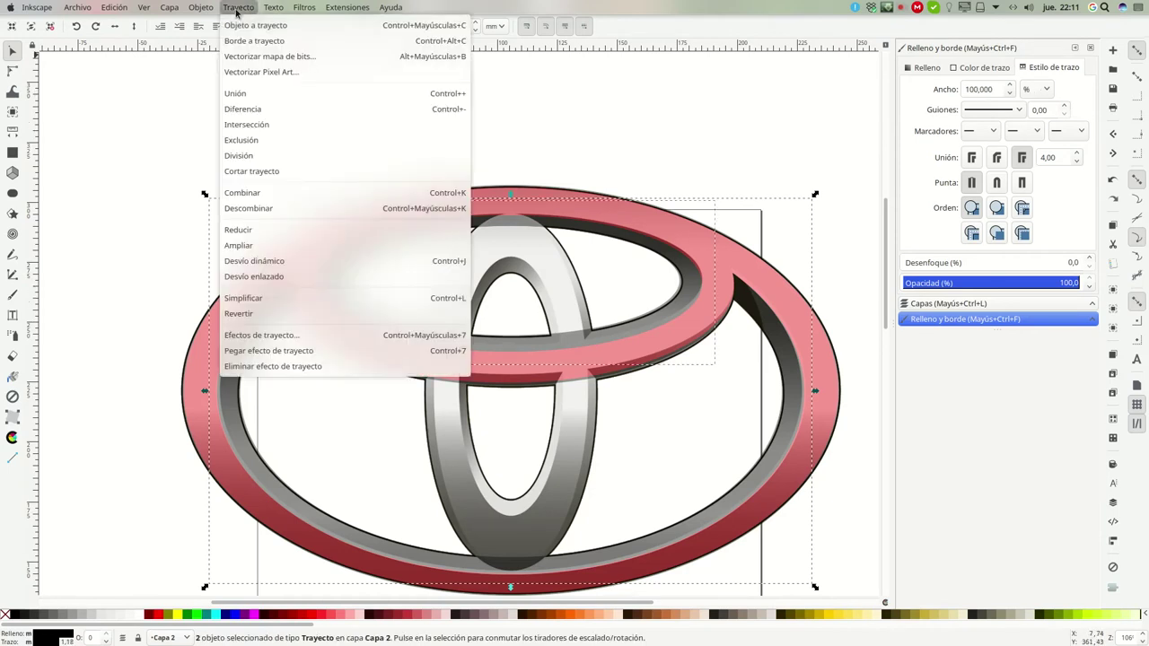
left_click(245, 93)
left_click(546, 114)
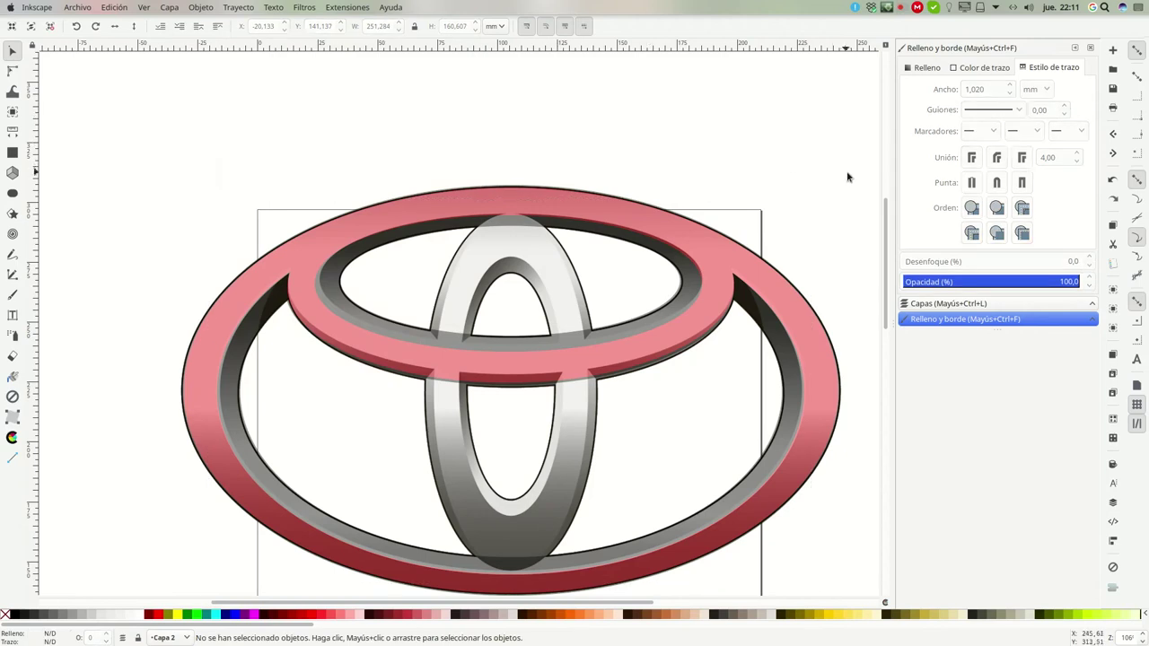
Make the original bitmap layer Capa 1 visible again beneath the traced rings
left_click(917, 306)
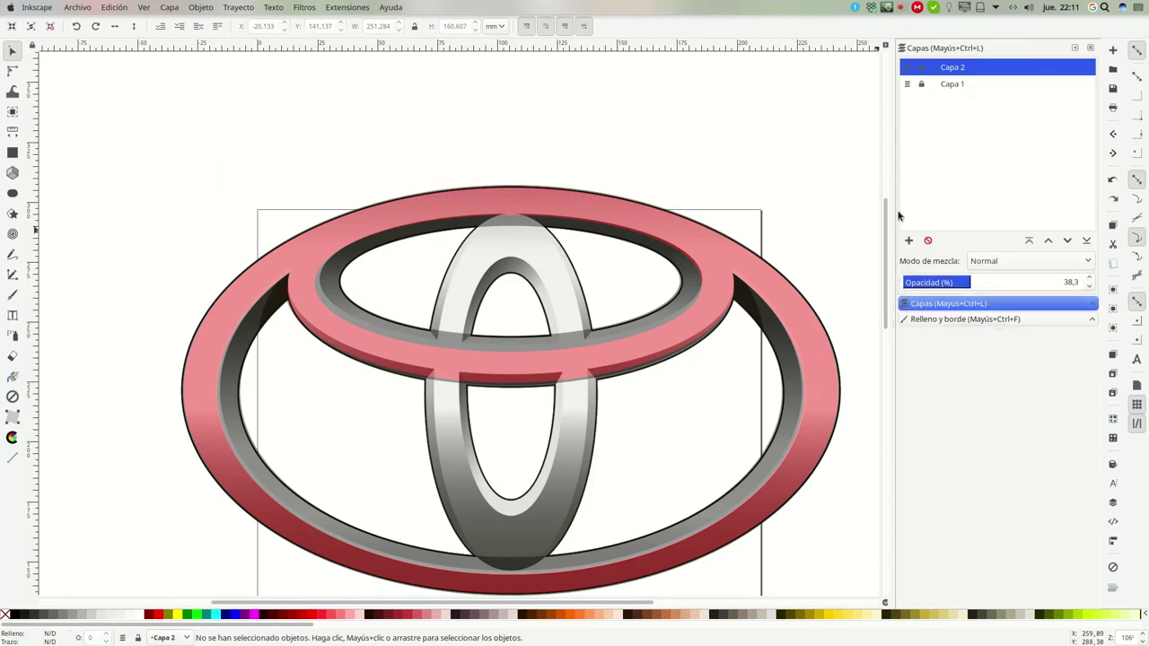
left_click(908, 84)
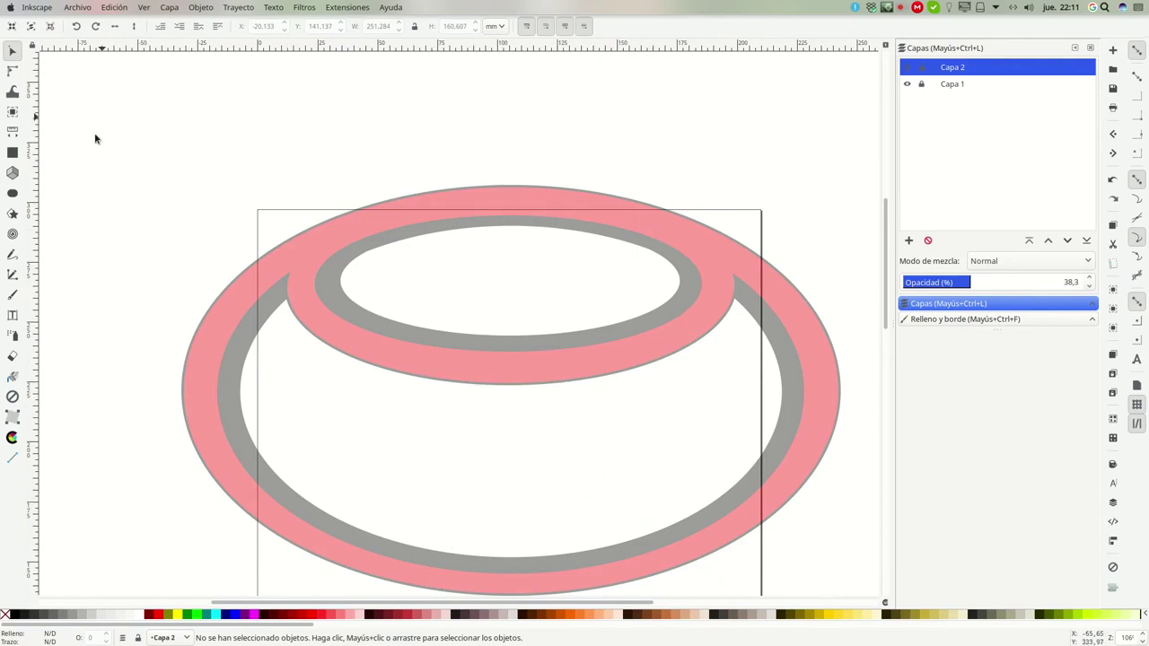
left_click(909, 86)
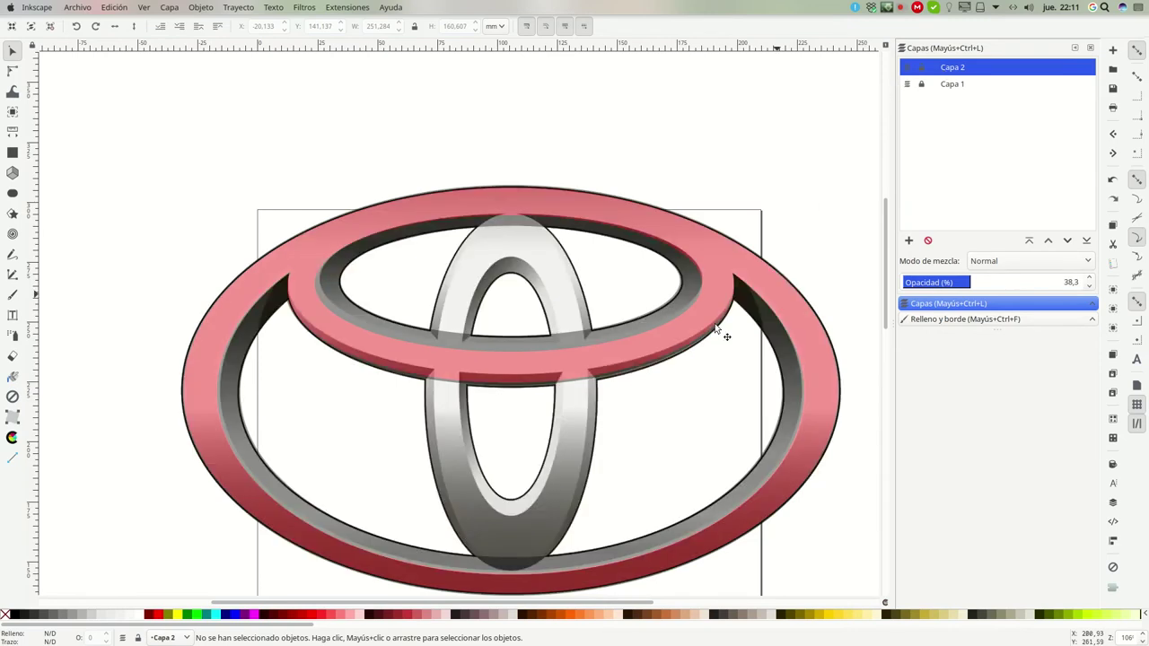
left_click_drag(884, 231, 883, 249)
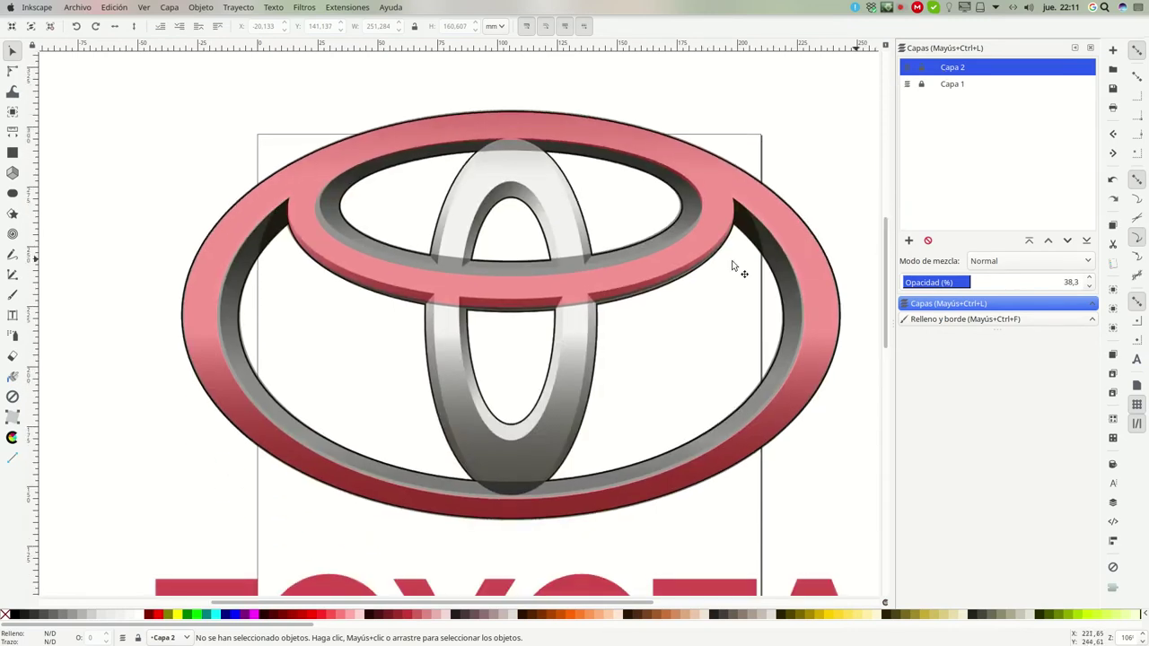
left_click(13, 194)
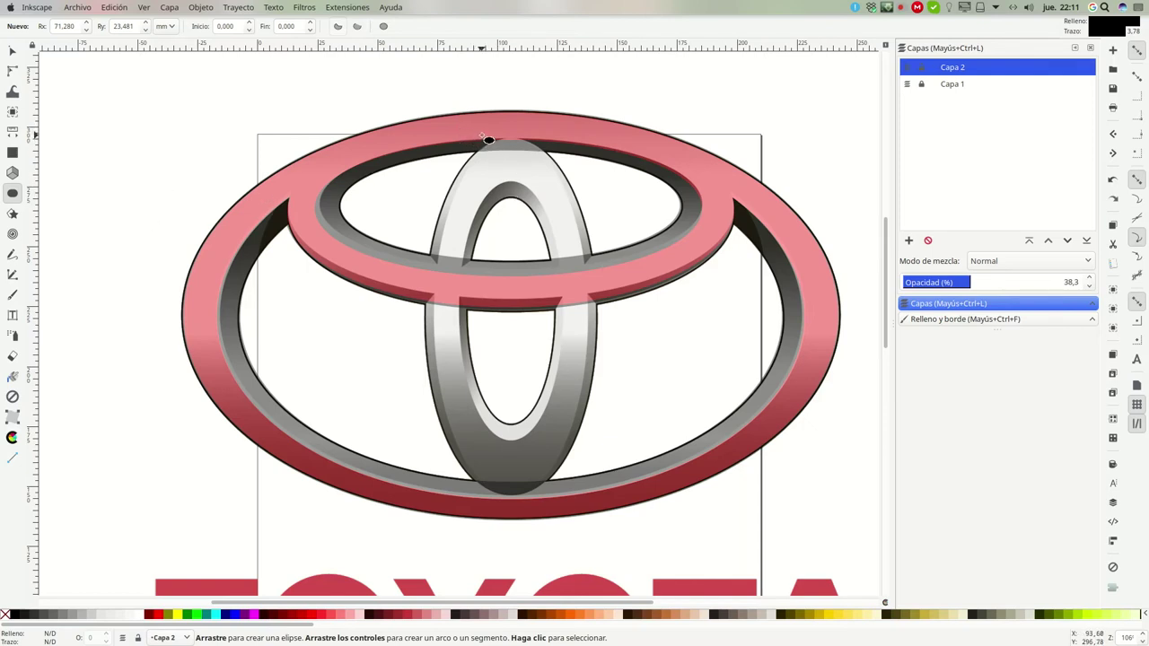
Draw a red ellipse and resize it to cover the logo's vertical oval
left_click_drag(487, 137, 568, 490)
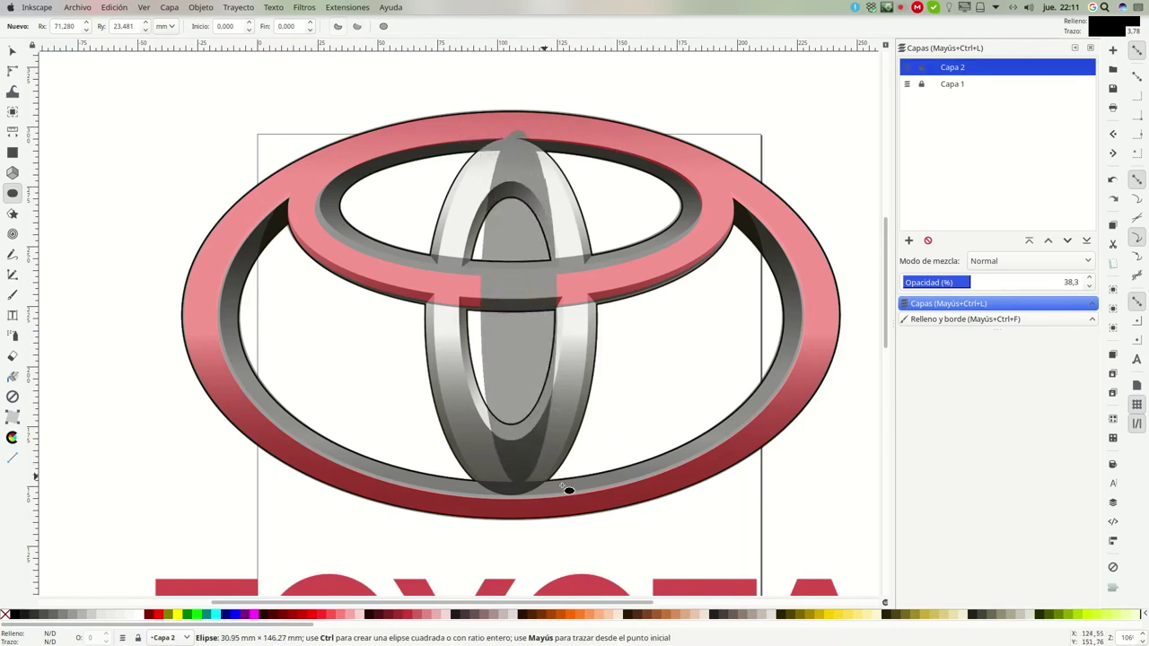
left_click_drag(569, 490, 572, 498)
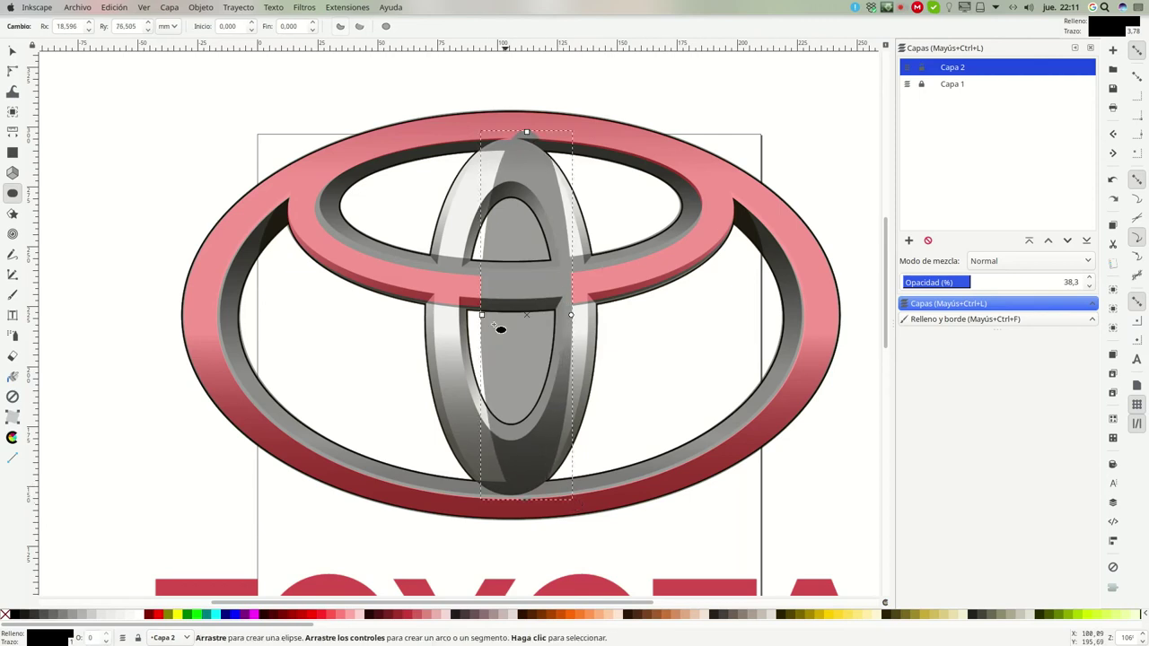
left_click(160, 616)
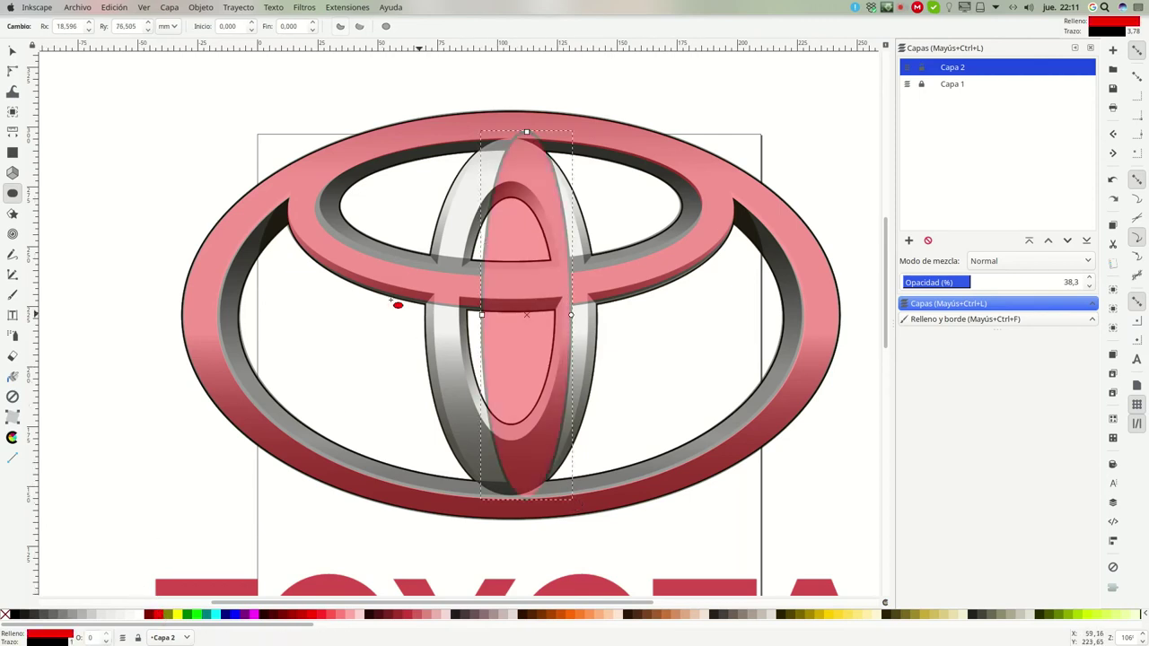
left_click(12, 50)
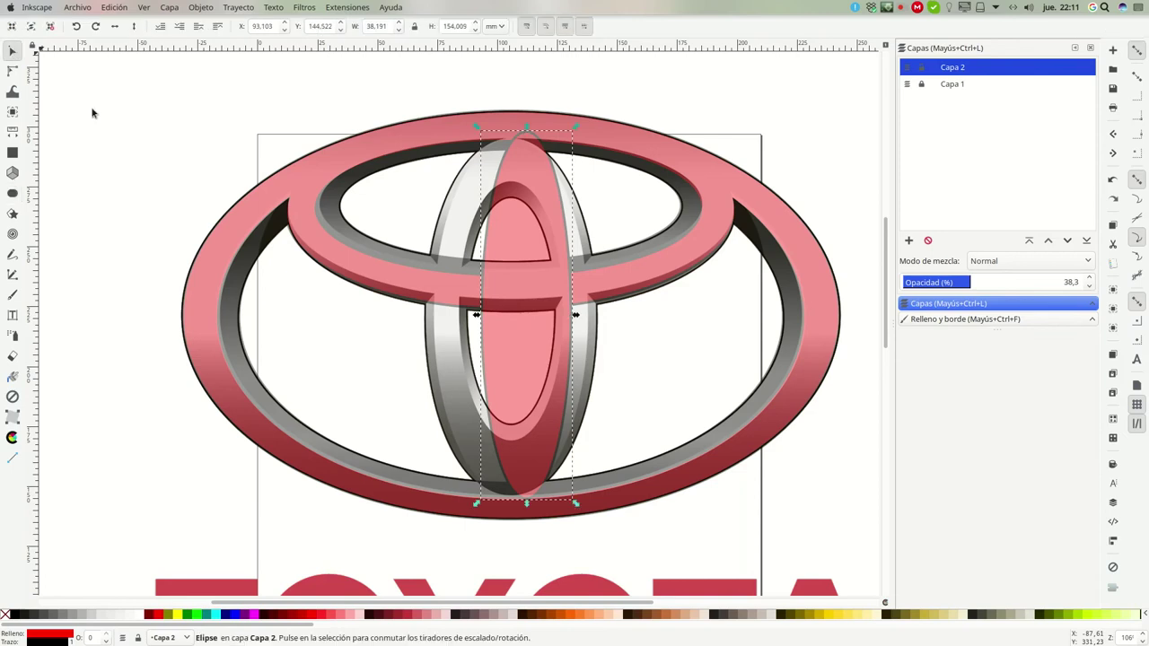
left_click_drag(477, 315, 420, 316)
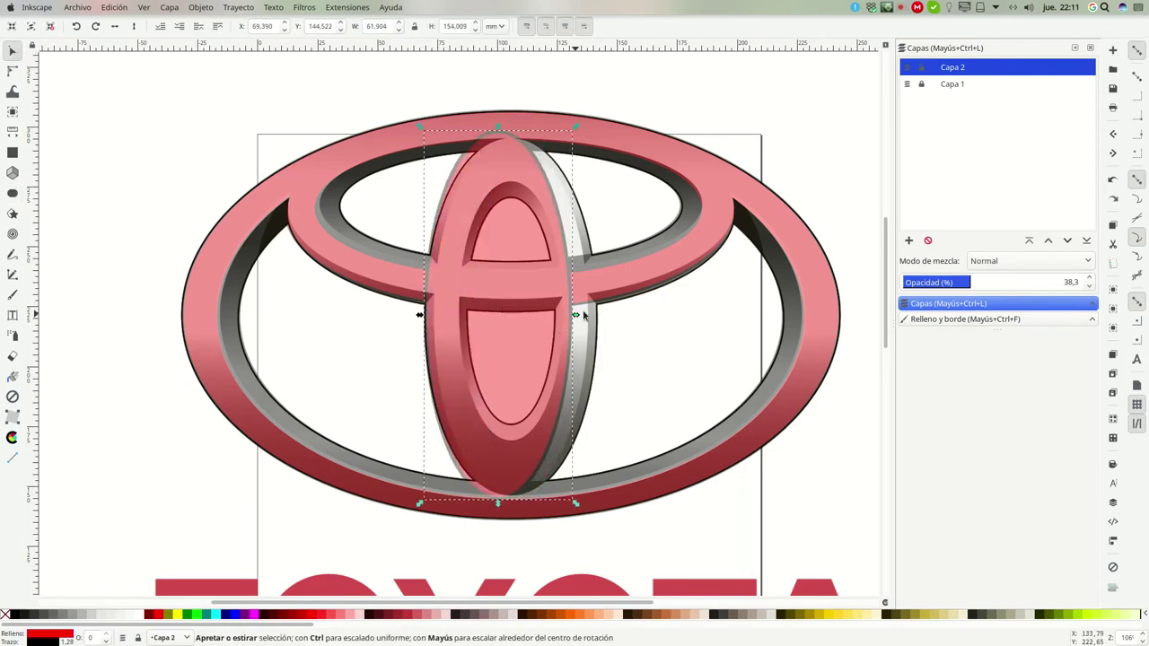
mouse_move(576, 316)
left_mouse_down()
mouse_move(601, 326)
mouse_move(599, 316)
left_mouse_up()
left_click_drag(510, 129, 508, 133)
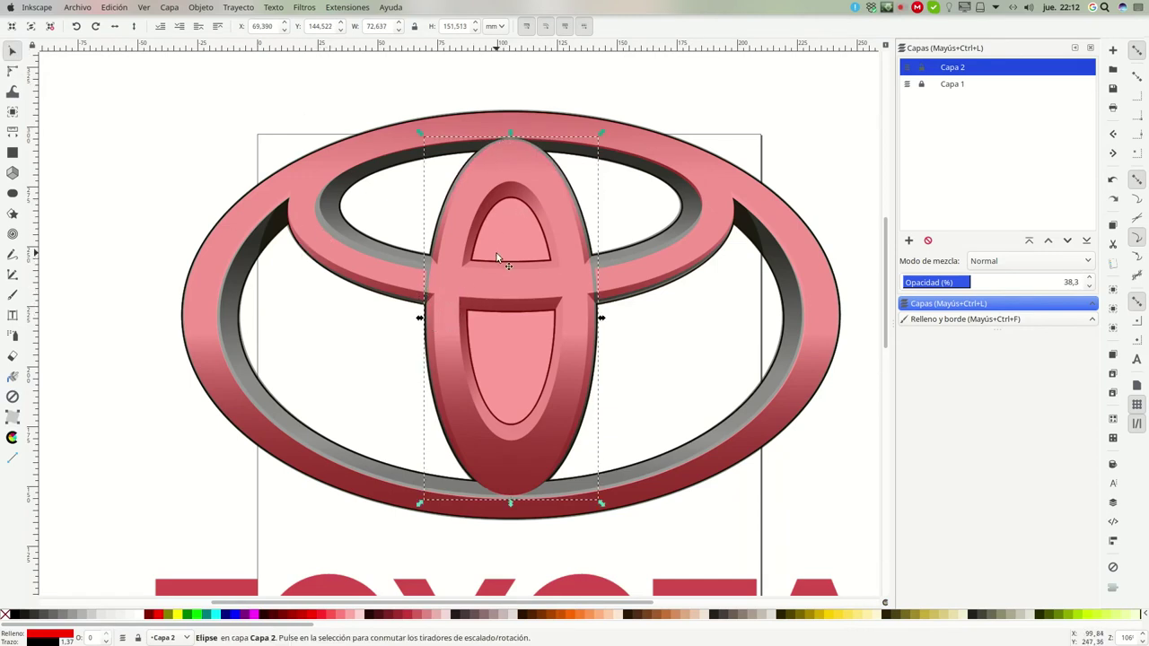
Set the red ellipse's outline width to 1 mm in Fill and Stroke
left_click(933, 321)
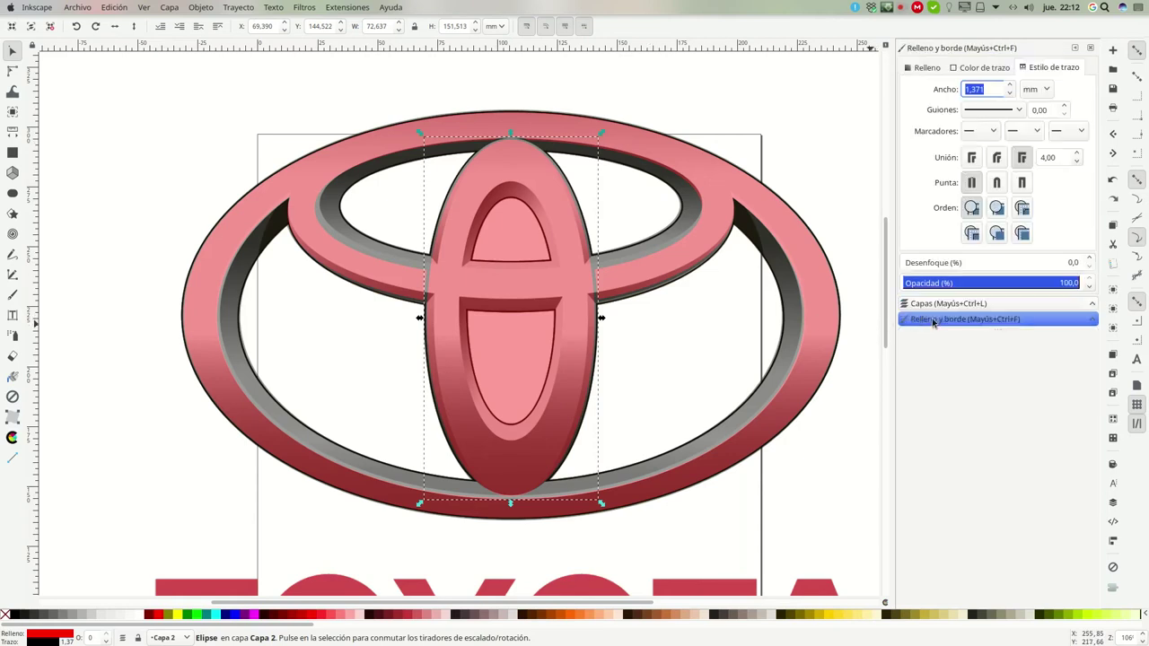
type("1")
key("Return")
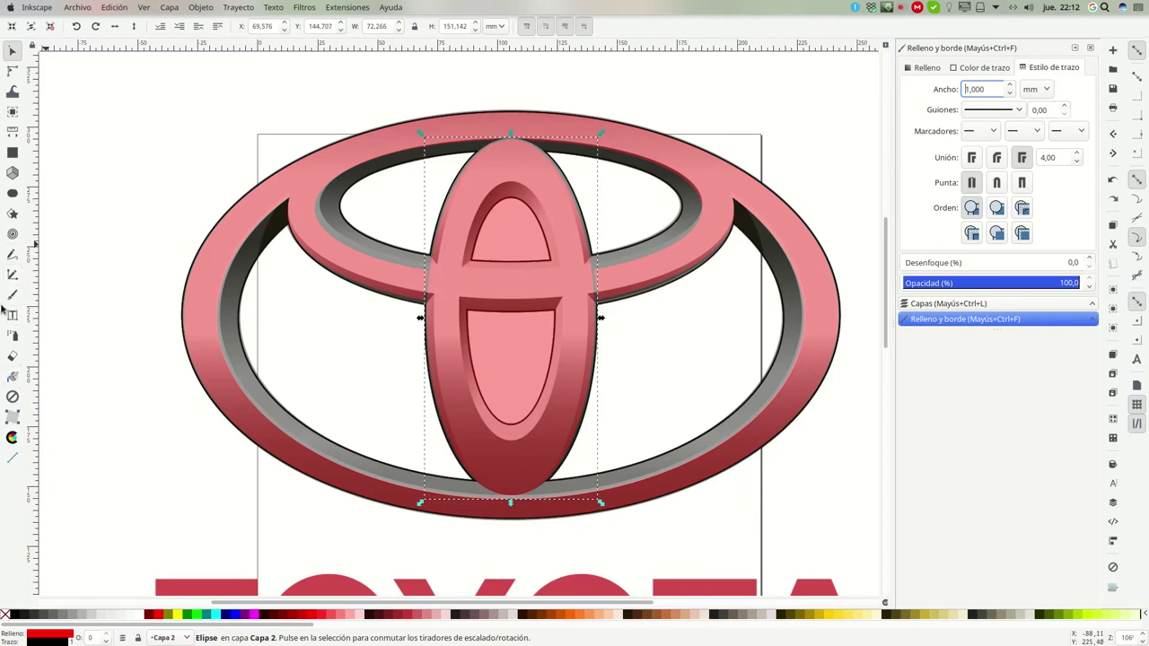
left_click(13, 193)
Draw a cyan ellipse and fit it into the oval's inner opening, 44.931 × 109.829 mm
left_click_drag(84, 357, 307, 496)
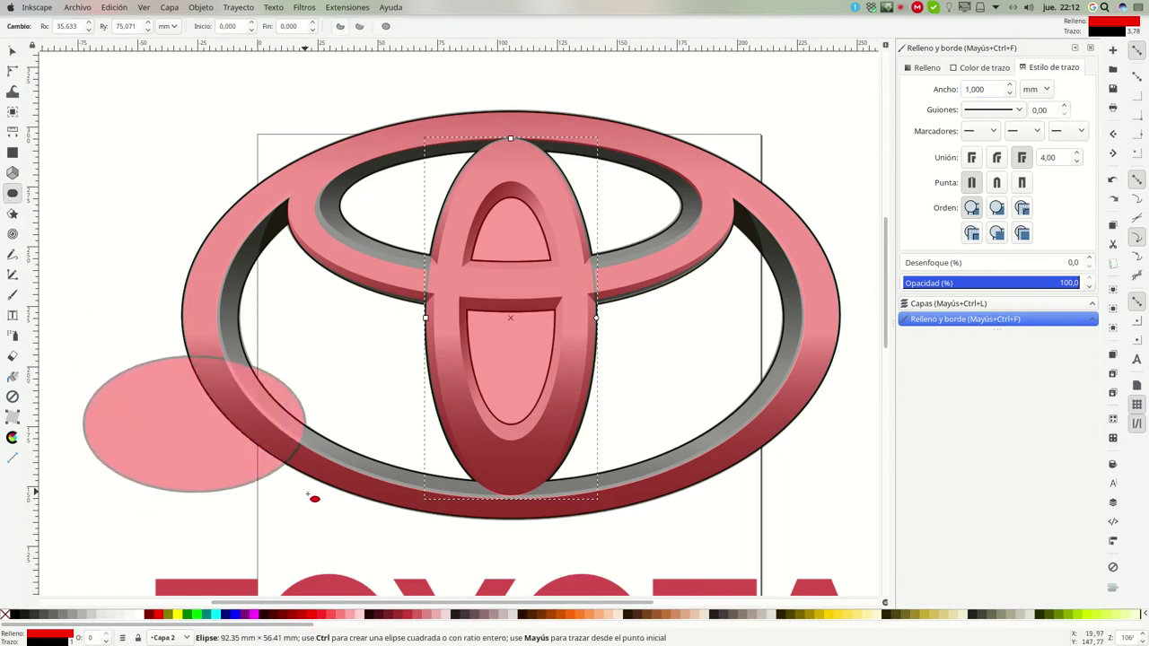
left_click(220, 615)
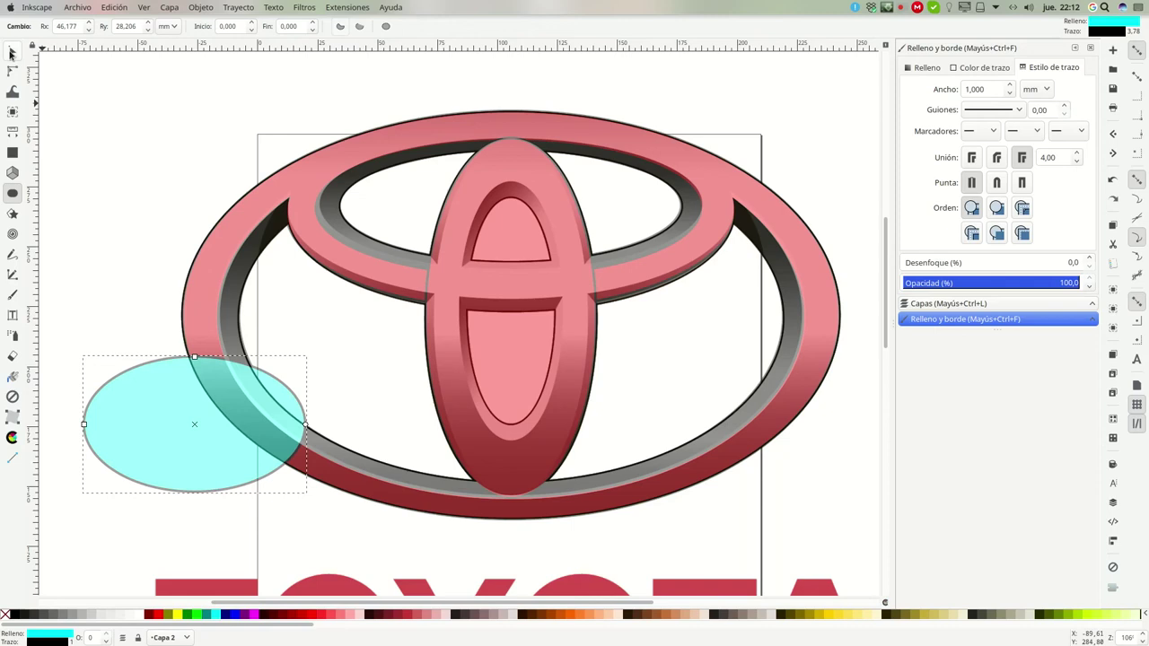
left_click(10, 53)
left_click_drag(160, 401, 482, 310)
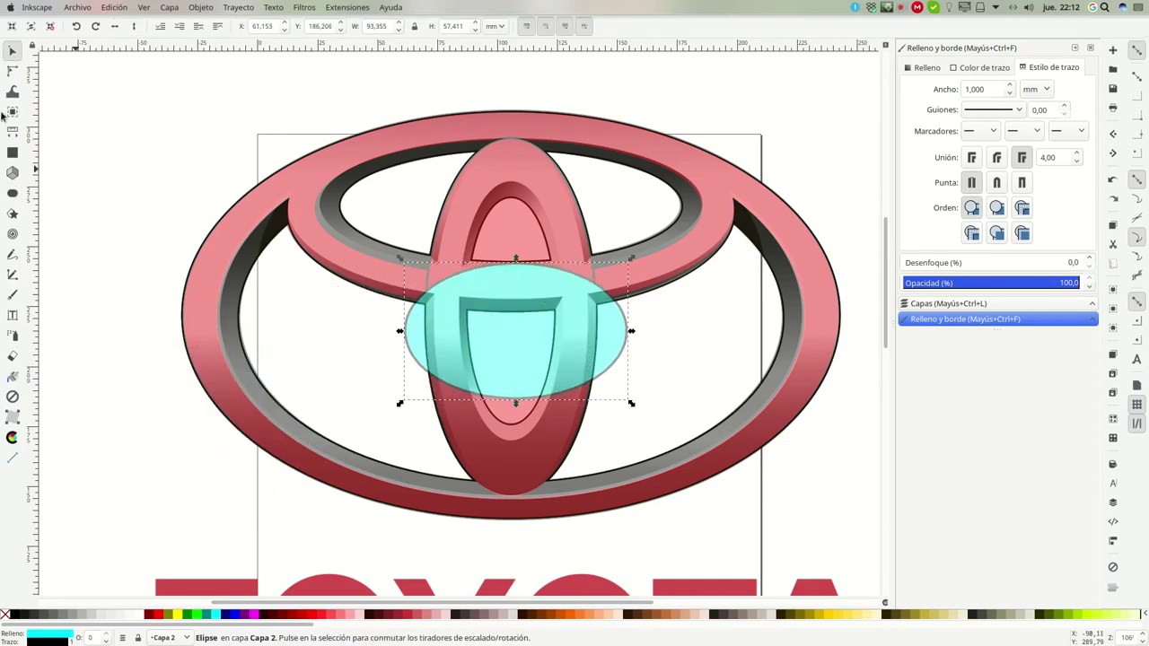
mouse_move(516, 259)
left_mouse_down()
mouse_move(500, 197)
mouse_move(483, 184)
left_mouse_up()
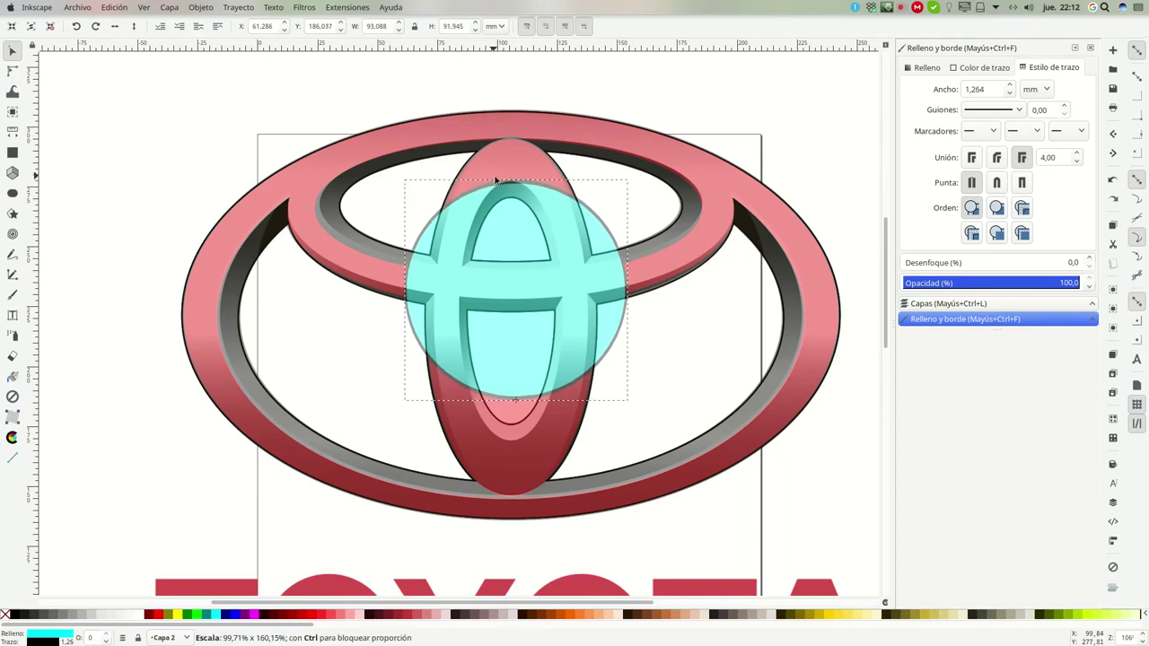
left_click_drag(516, 403, 511, 447)
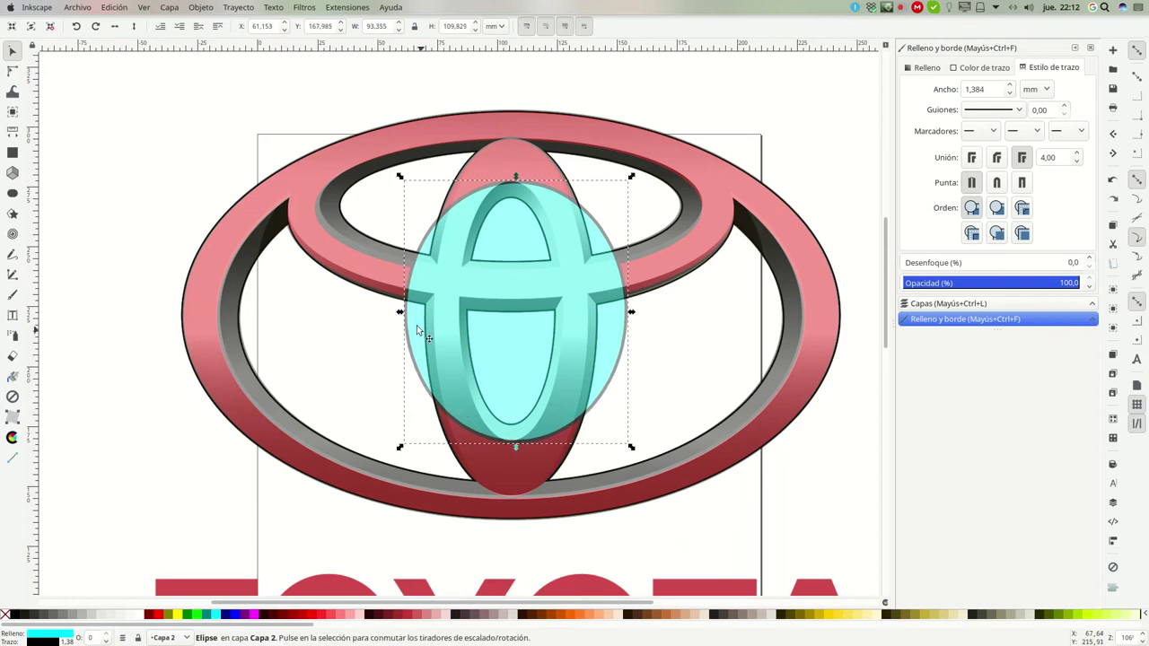
left_click_drag(401, 312, 453, 312)
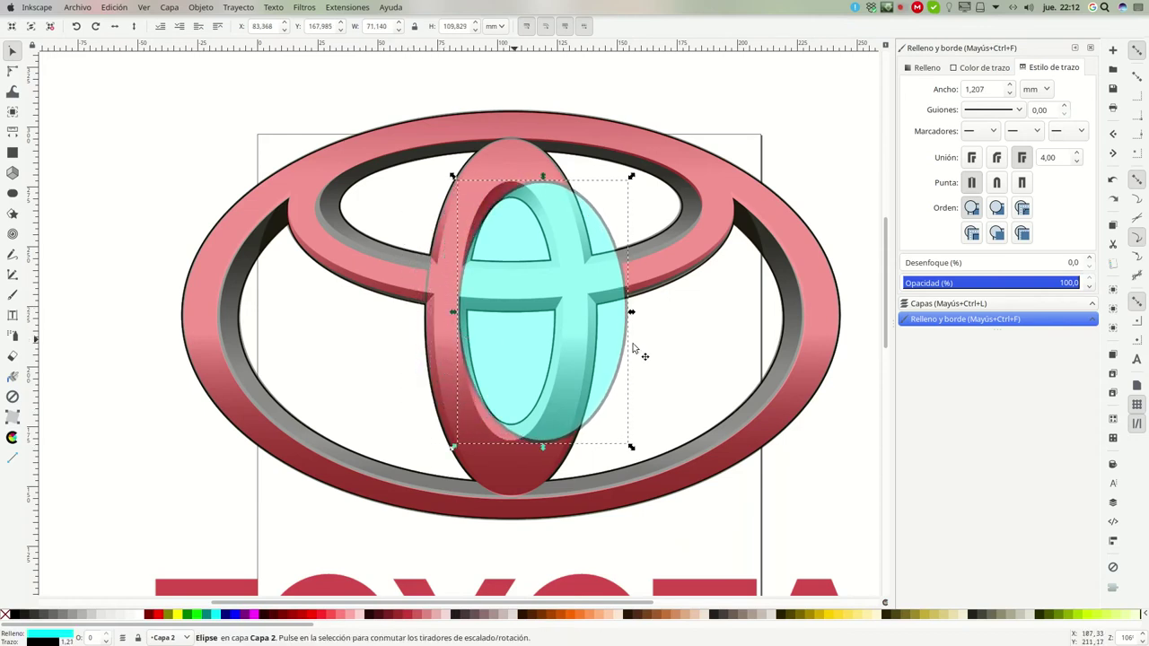
left_click_drag(639, 316, 565, 318)
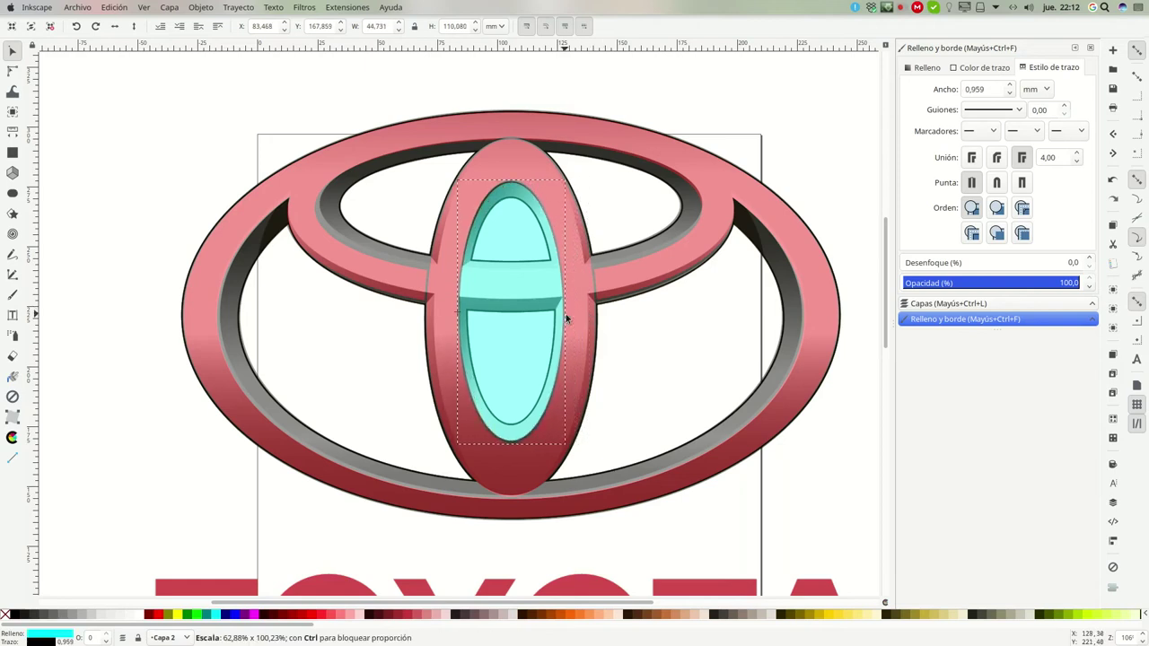
left_click_drag(565, 318, 567, 319)
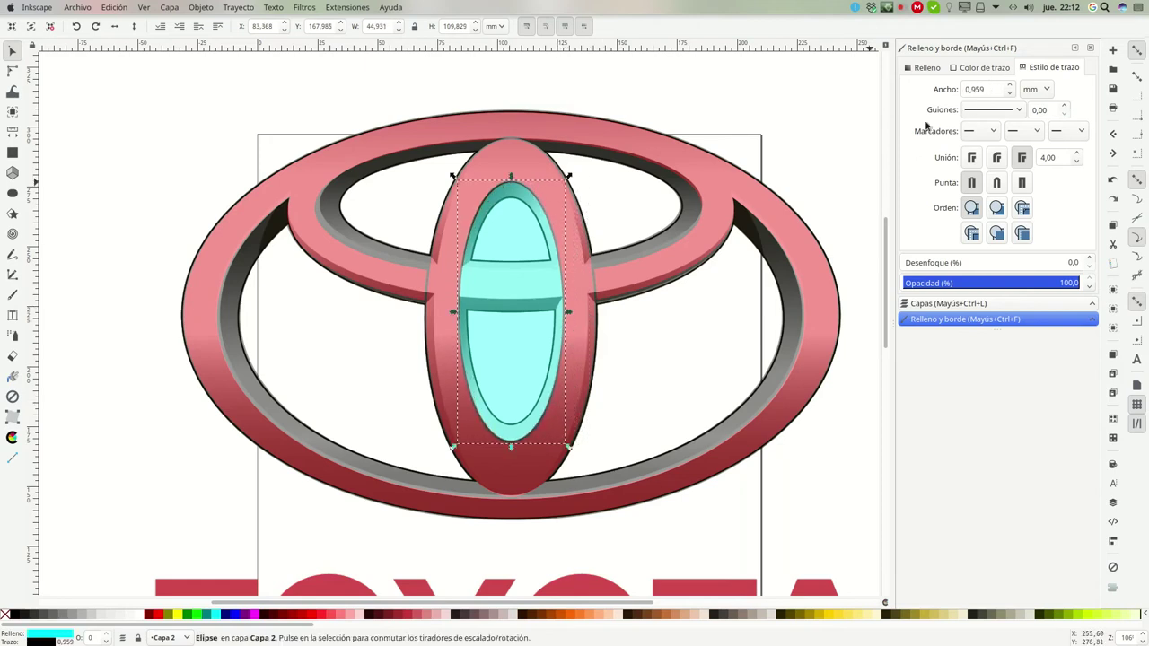
Adjust the red ellipse's height to 154.636 mm and add the cyan ellipse to the selection
left_click(496, 470)
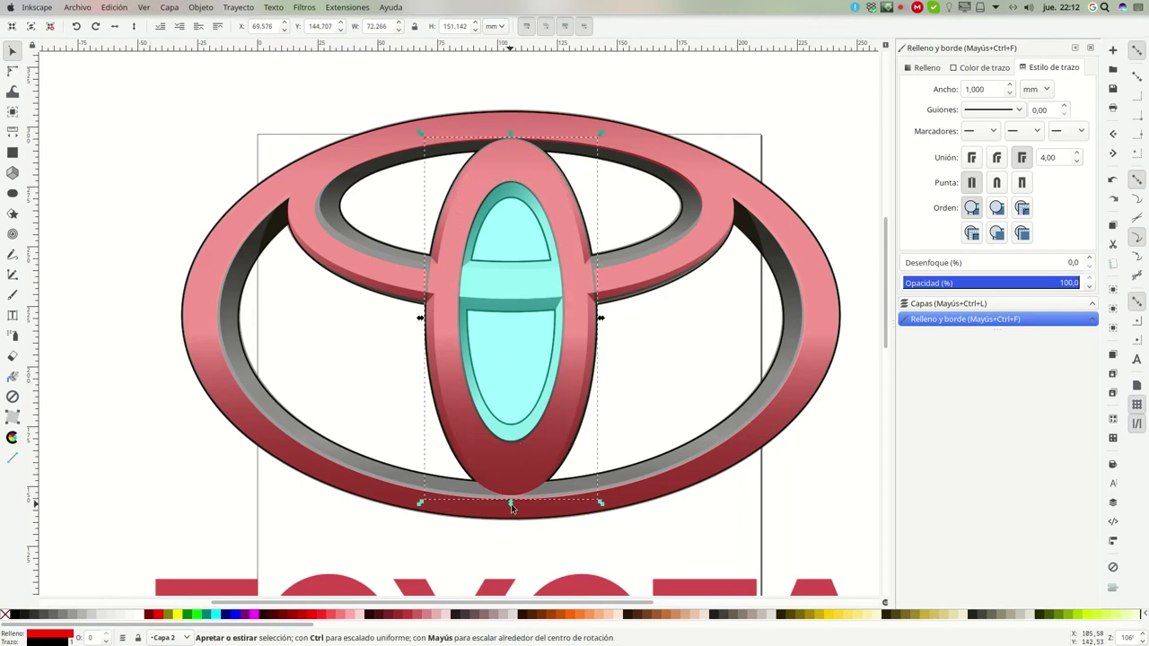
left_click_drag(508, 503, 508, 513)
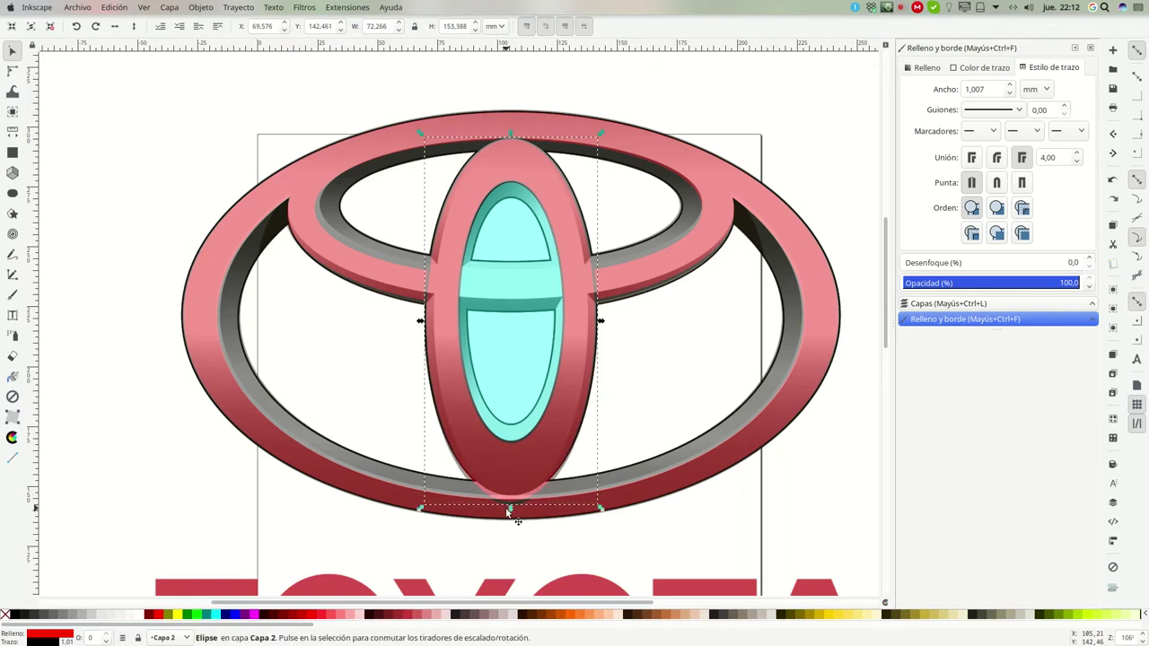
left_click_drag(510, 133, 509, 126)
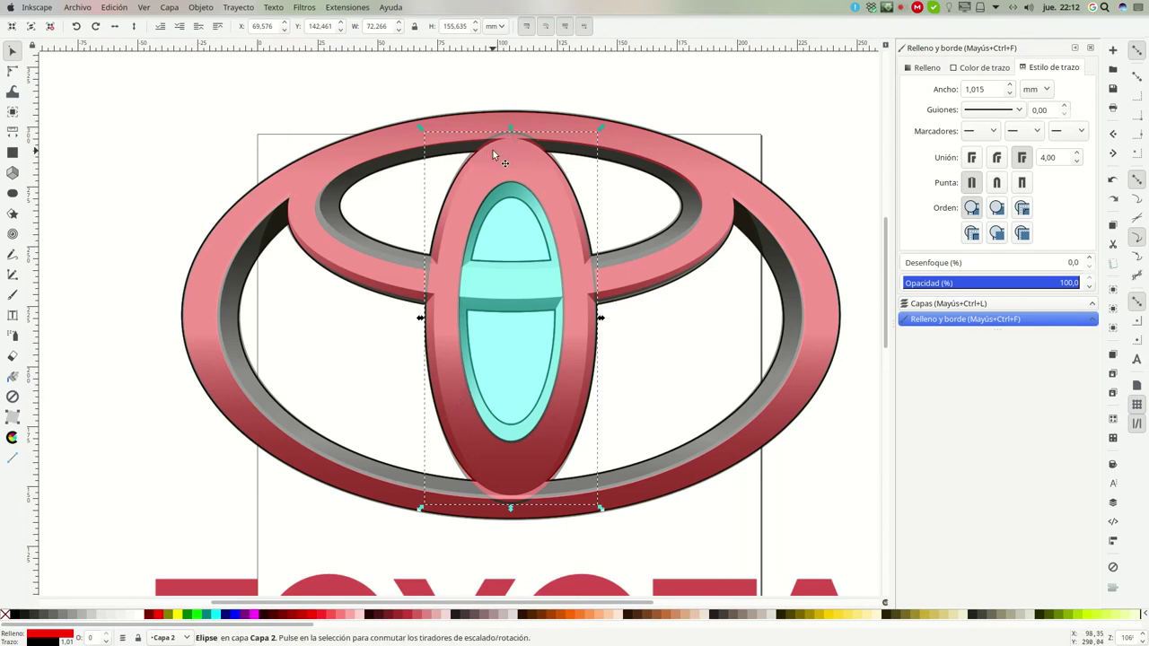
left_click_drag(511, 130, 509, 133)
left_click(486, 259, "shift")
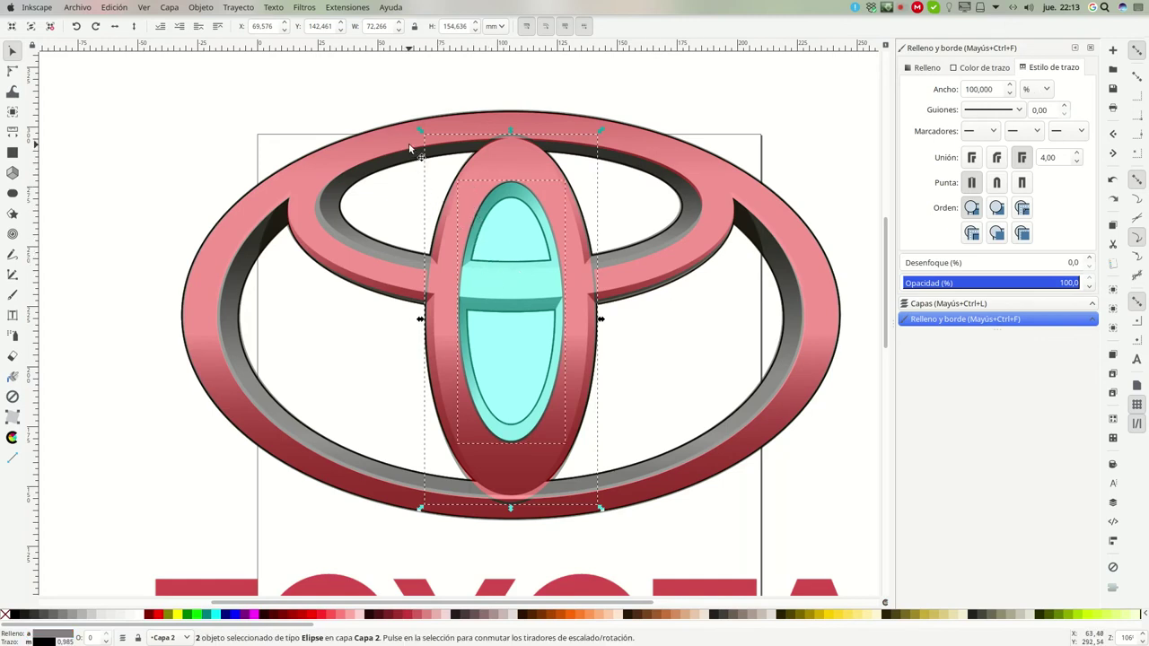
Subtract the cyan ellipse from the red one using Path > Difference, leaving a hollow vertical ring
left_click(238, 7)
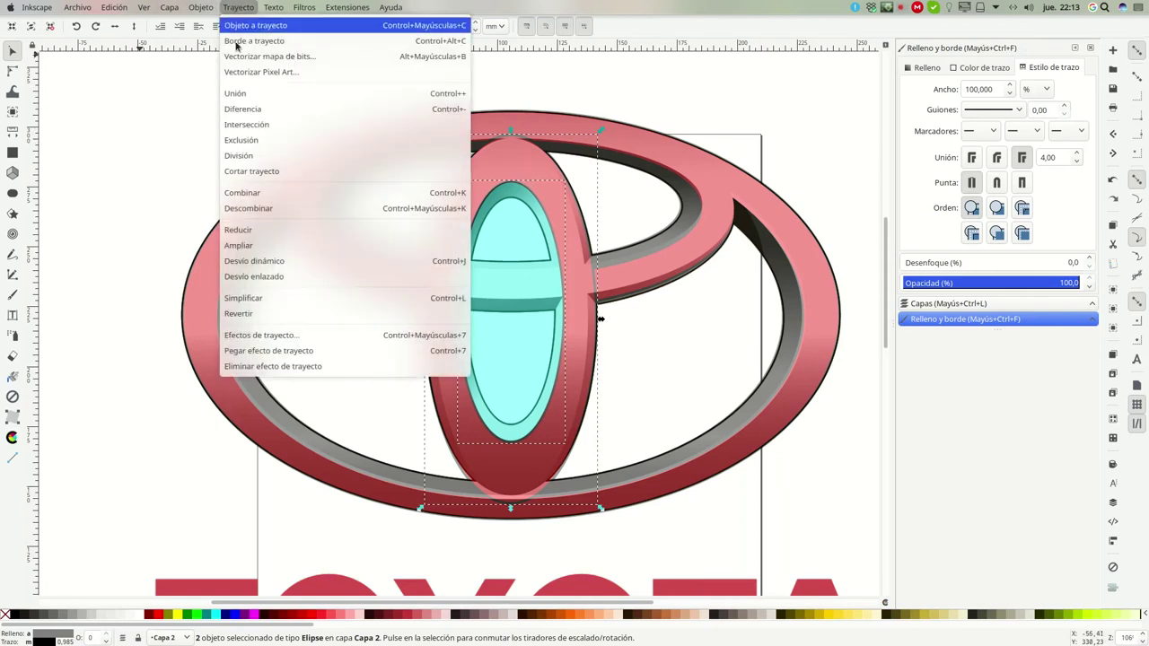
left_click(245, 113)
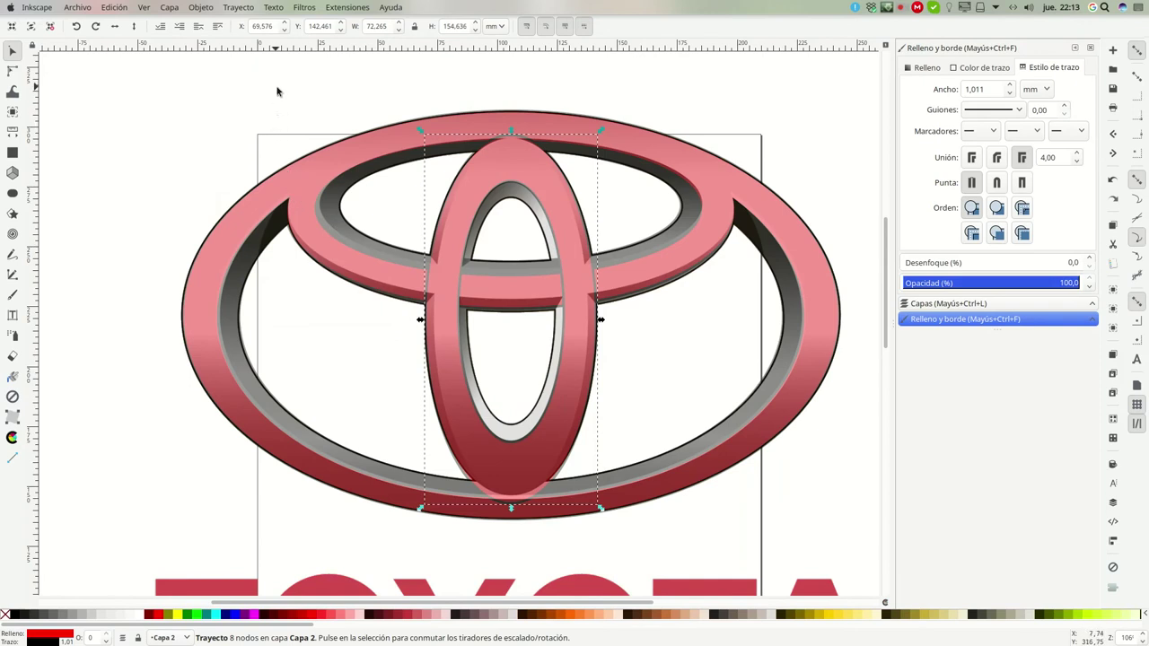
left_click(277, 91)
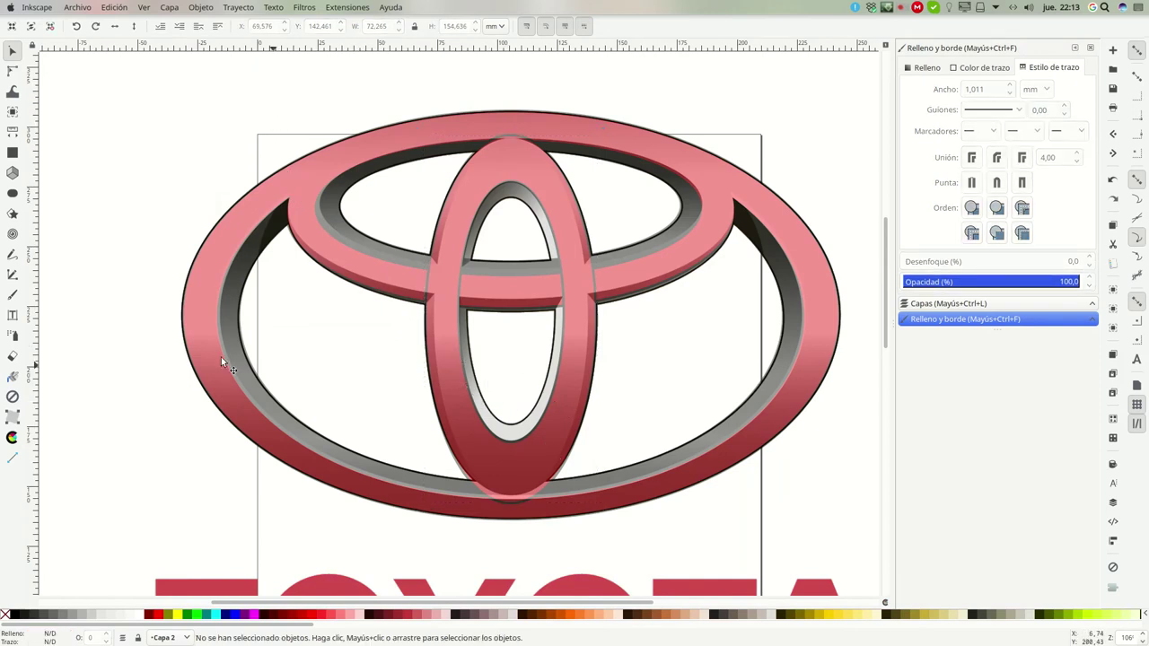
left_click(12, 195)
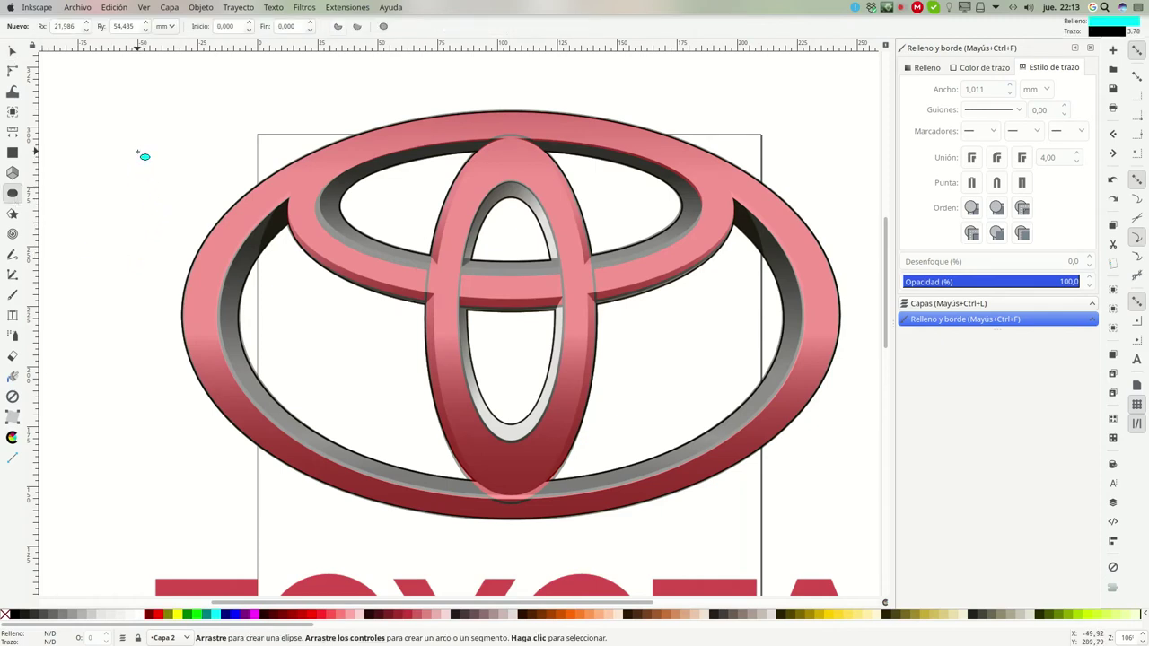
Draw a teal ellipse and stretch it to fill the vertical ring's band
left_click_drag(139, 153, 256, 399)
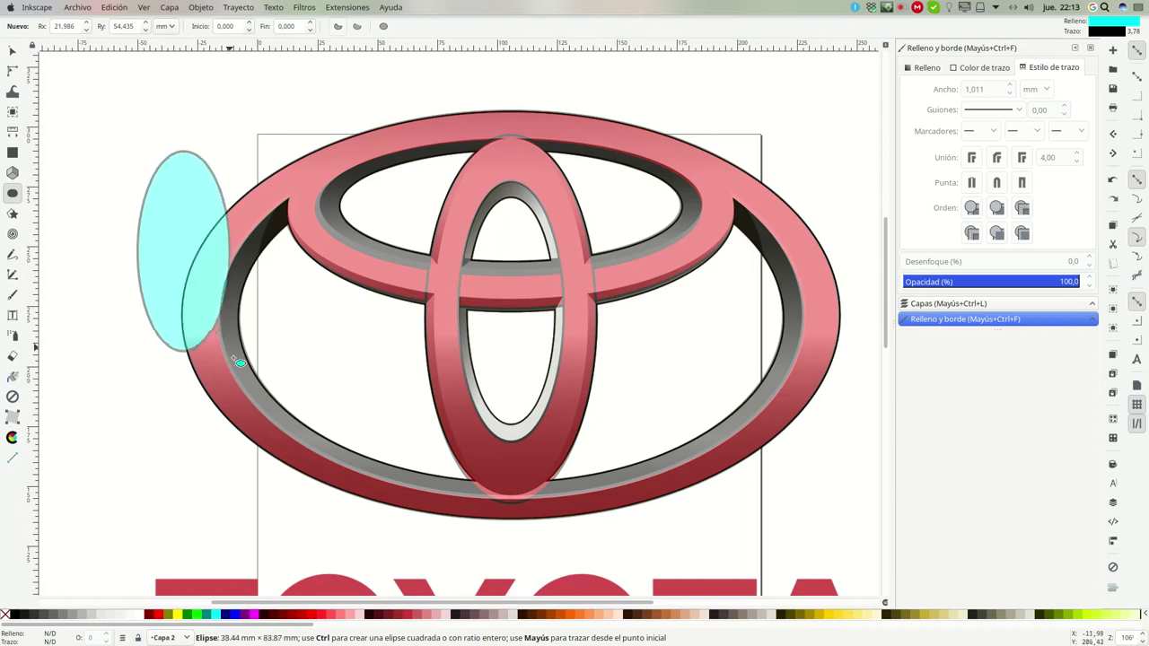
left_click_drag(261, 403, 252, 409)
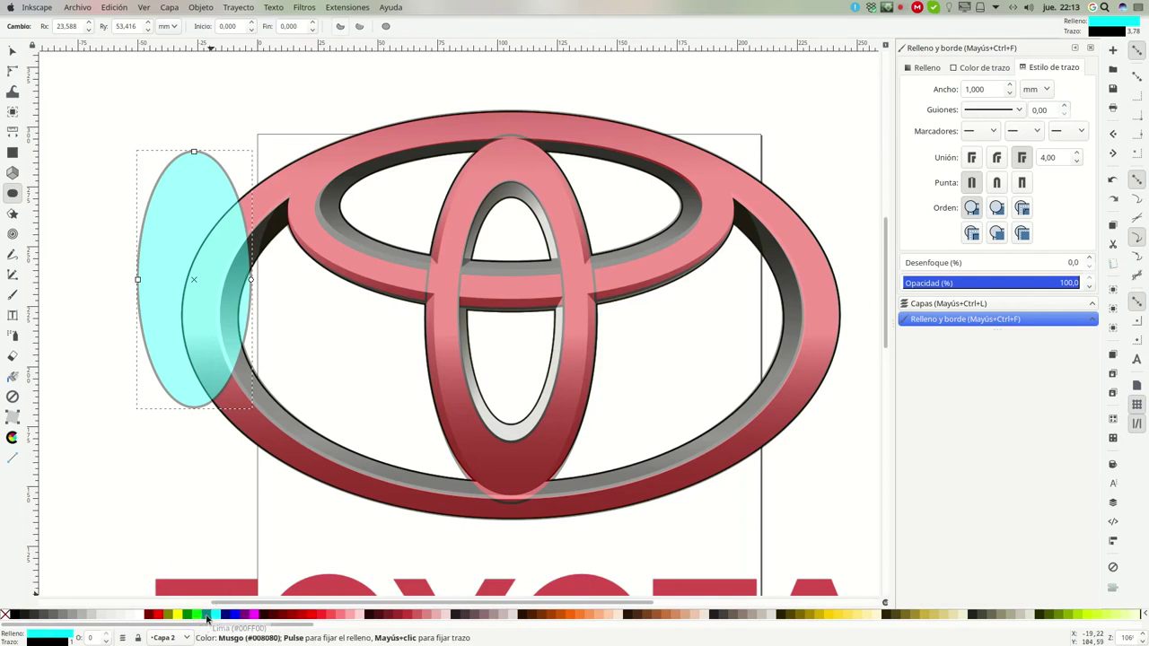
left_click(205, 615)
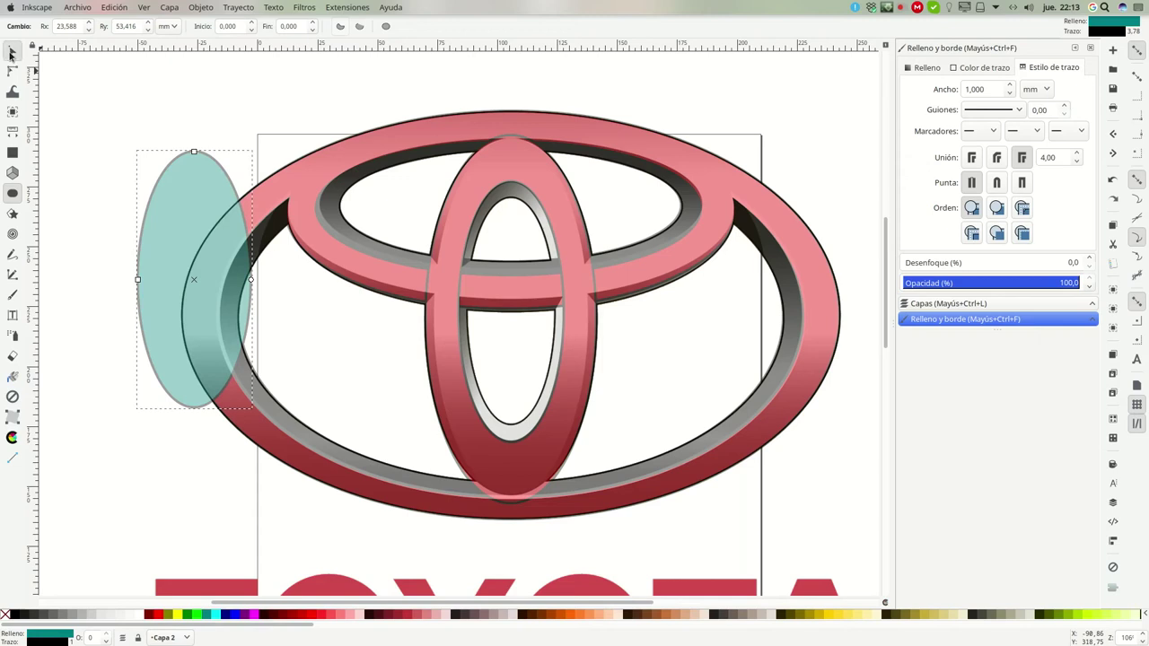
left_click(12, 50)
mouse_move(213, 248)
left_mouse_down()
mouse_move(465, 308)
mouse_move(507, 269)
left_mouse_up()
left_click_drag(502, 437, 504, 457)
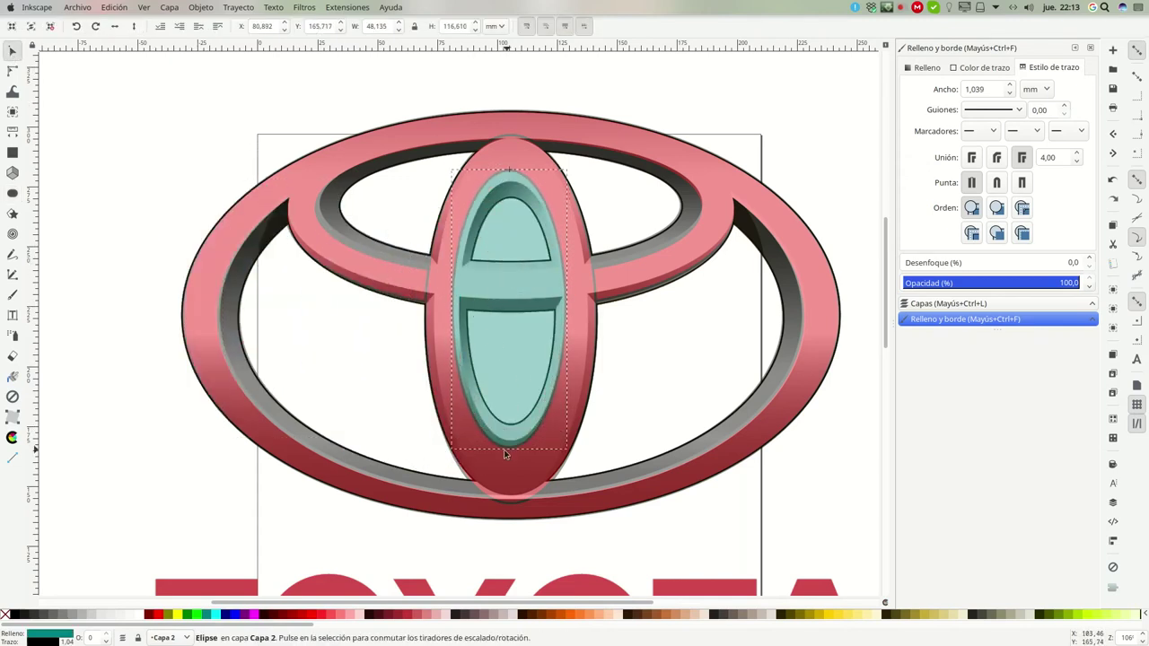
left_click_drag(571, 315, 579, 315)
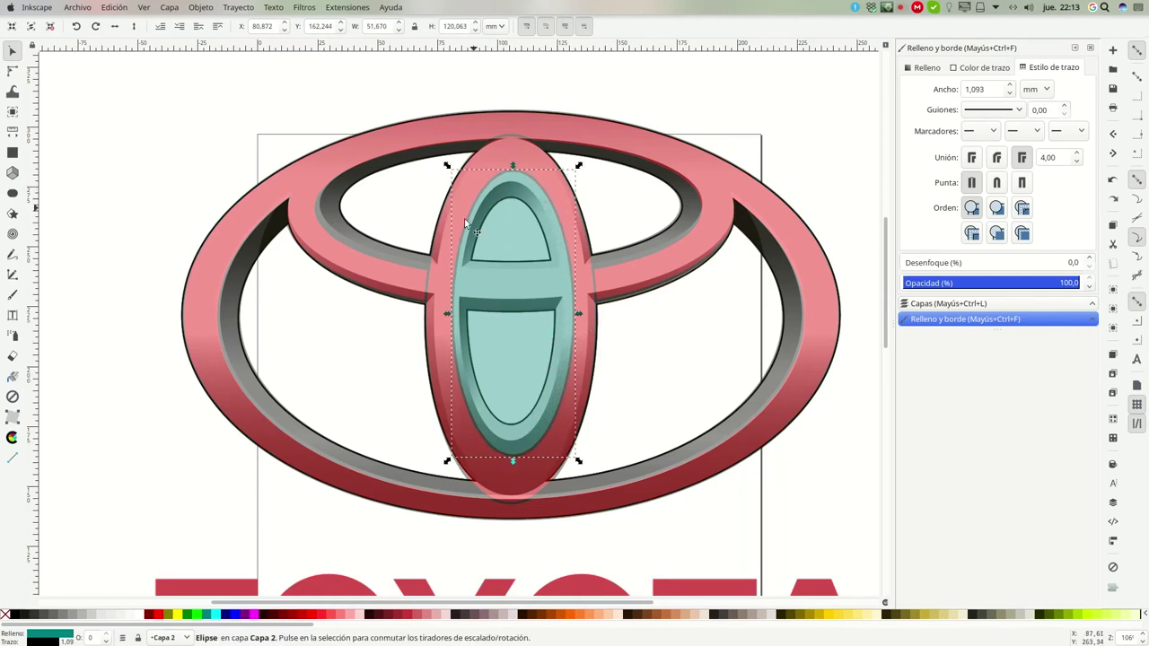
left_click_drag(447, 315, 442, 315)
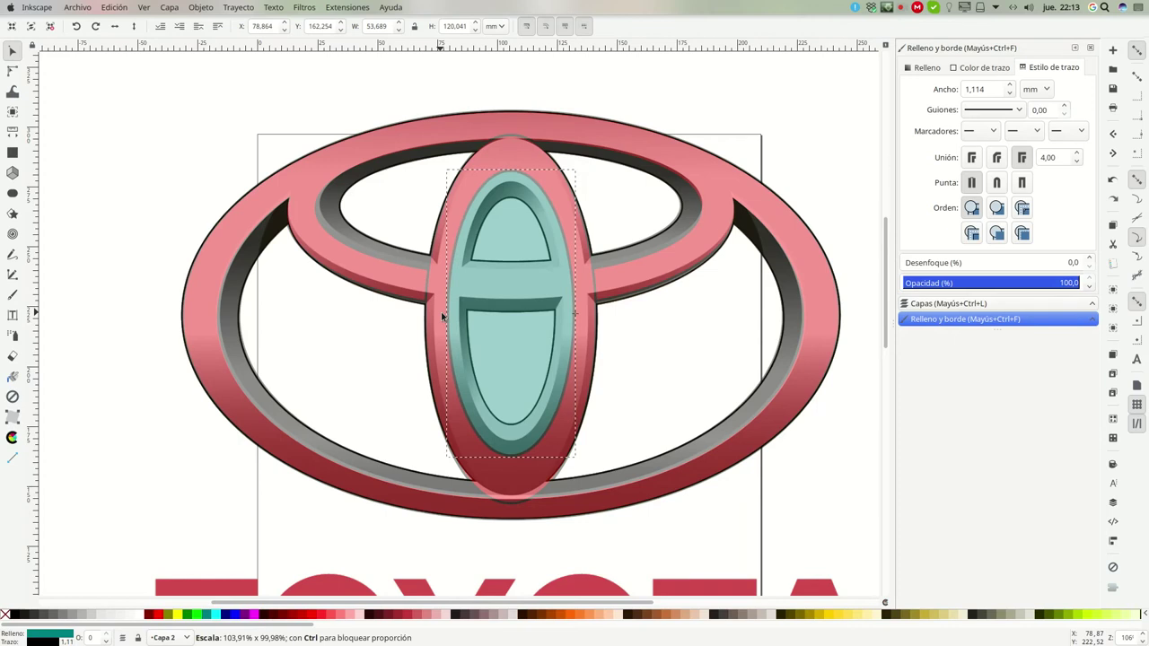
Recolour the inner ellipse green, passing through magenta first
left_click(18, 197)
left_click(255, 615)
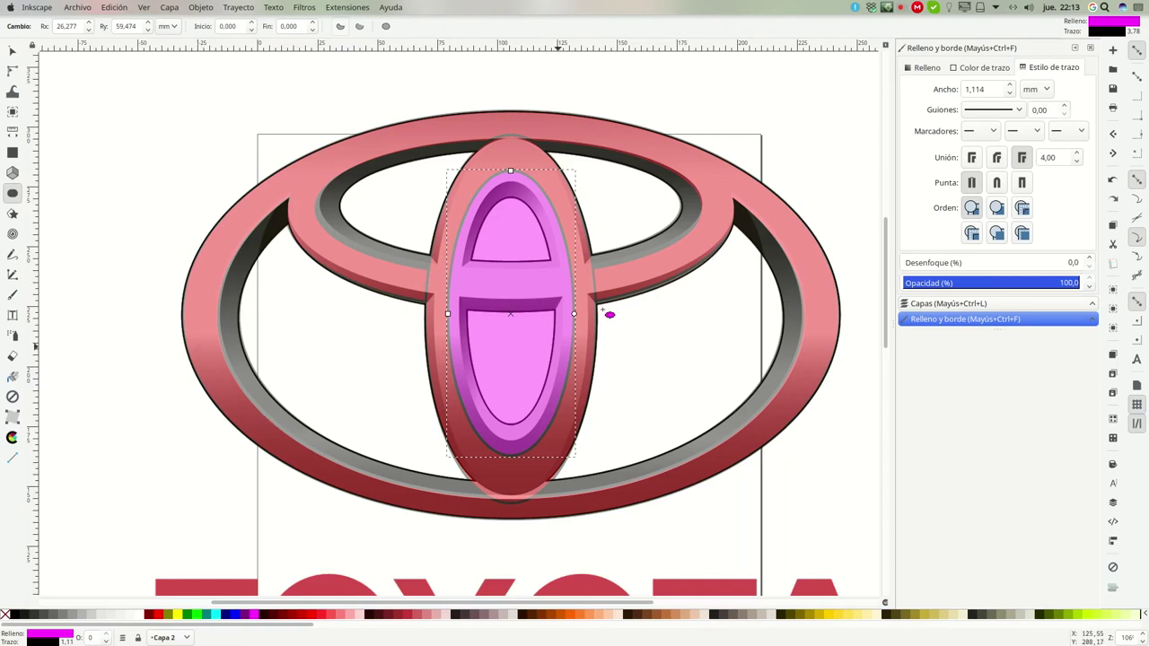
left_click(186, 615)
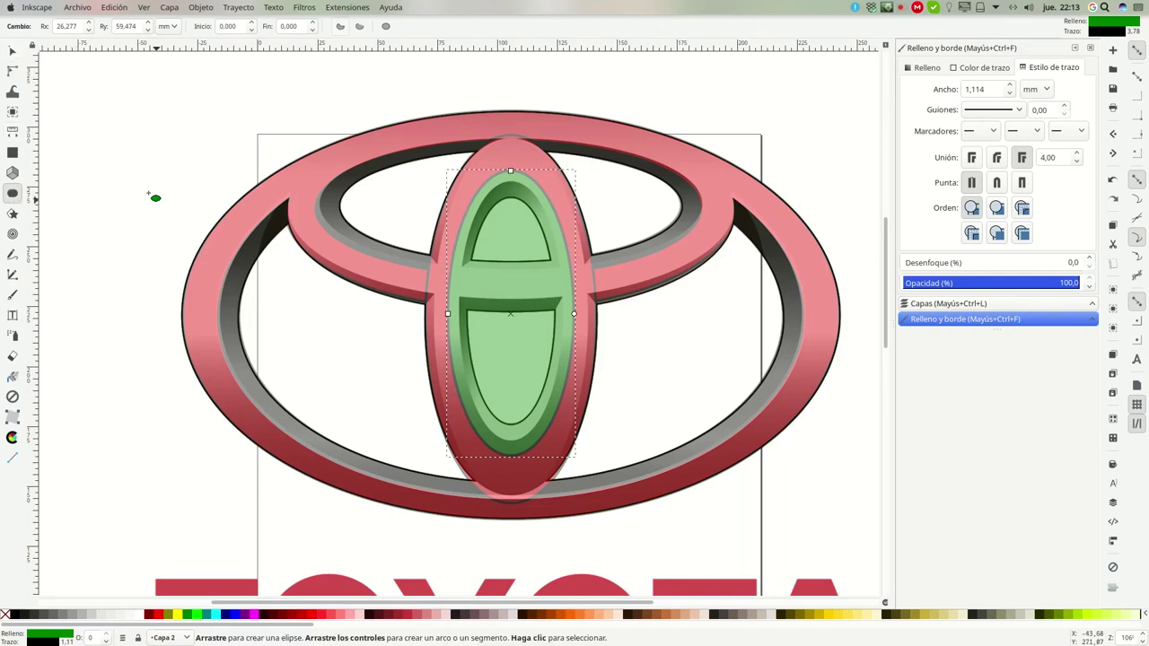
Fit a magenta ellipse, 37.942 × 95.102 mm, over the oval's opening and select it with the green one
left_click_drag(120, 160, 223, 423)
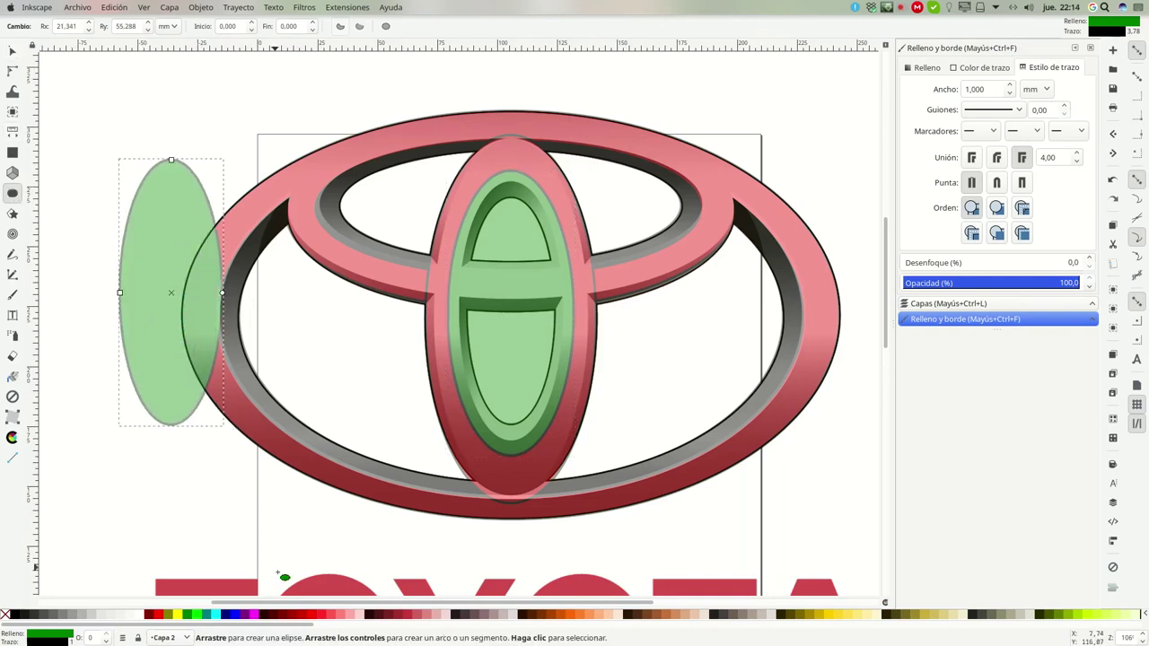
left_click(258, 615)
left_click(12, 52)
left_click_drag(169, 242, 509, 279)
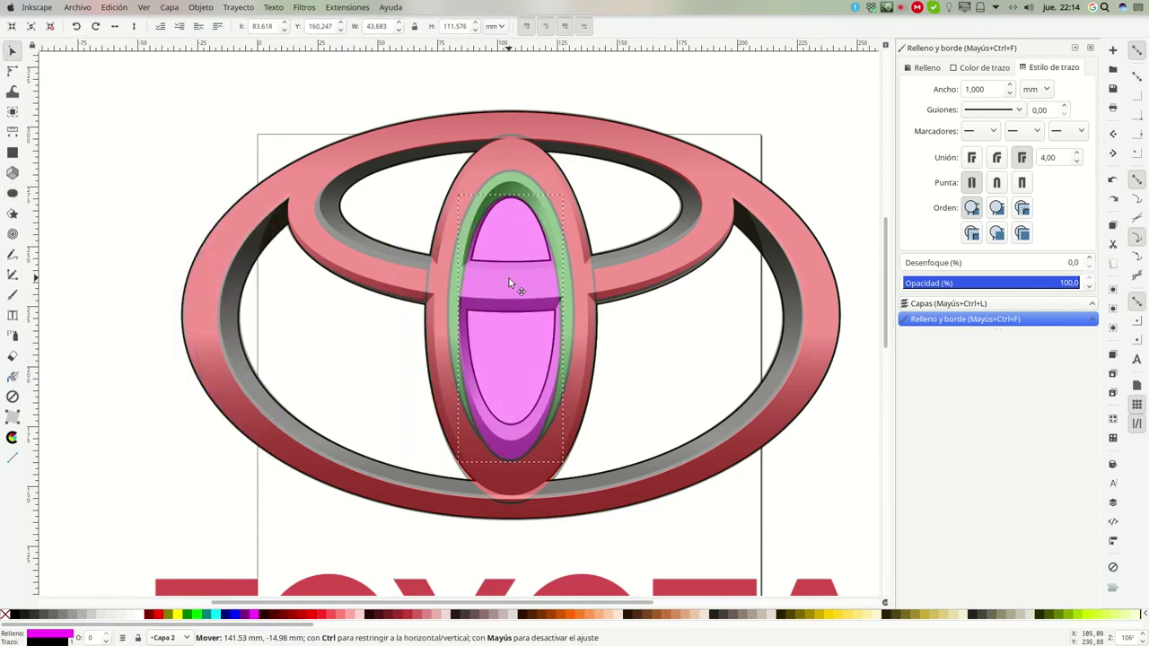
left_click_drag(509, 467, 515, 430)
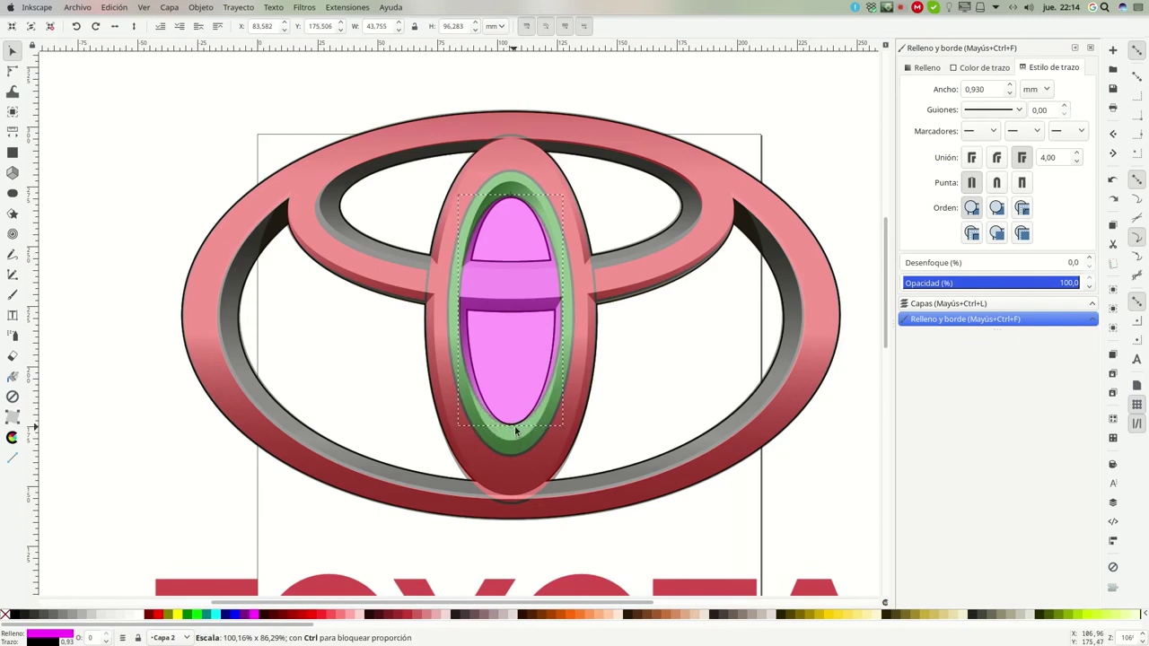
left_click_drag(455, 311, 460, 314)
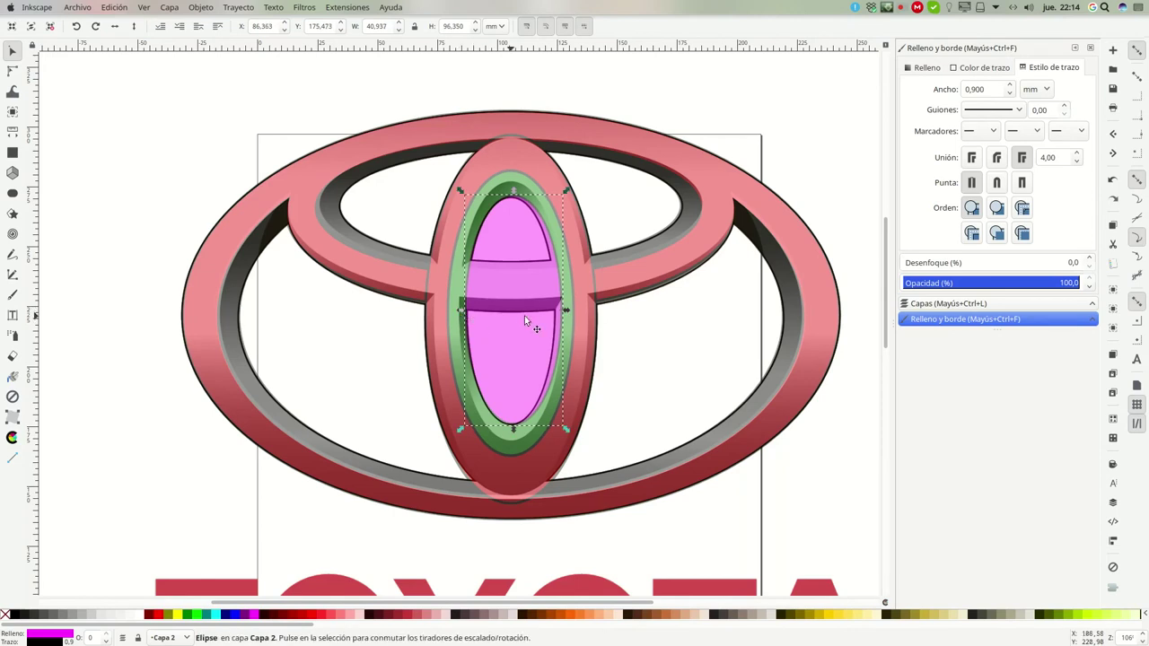
left_click_drag(566, 312, 557, 312)
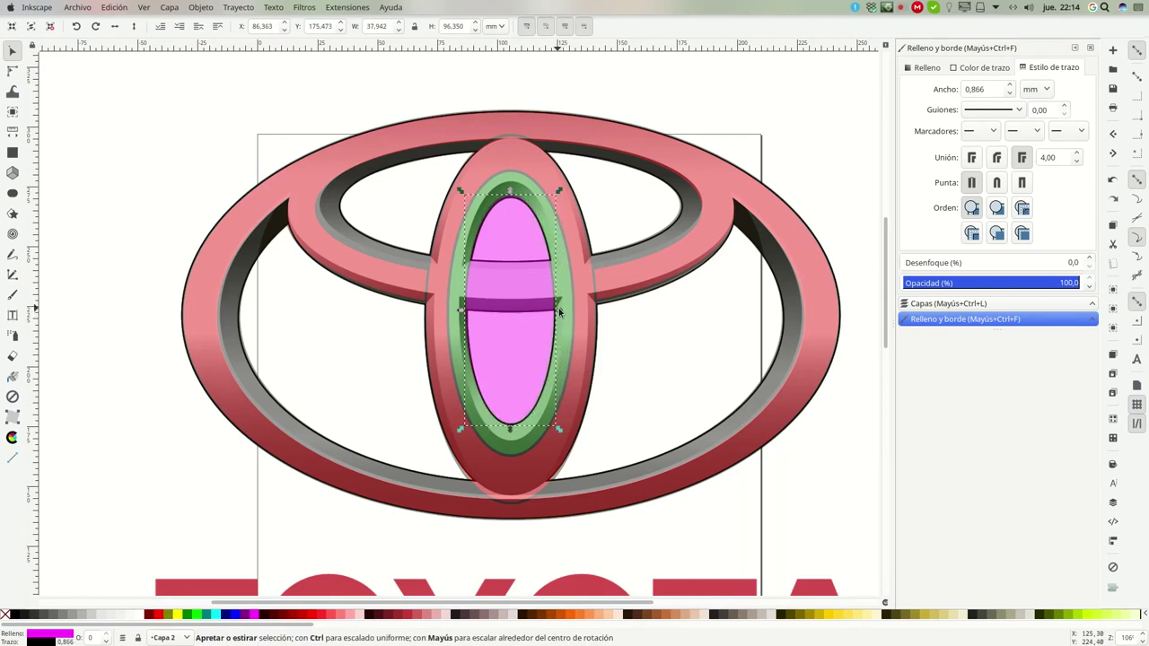
left_click_drag(509, 191, 508, 195)
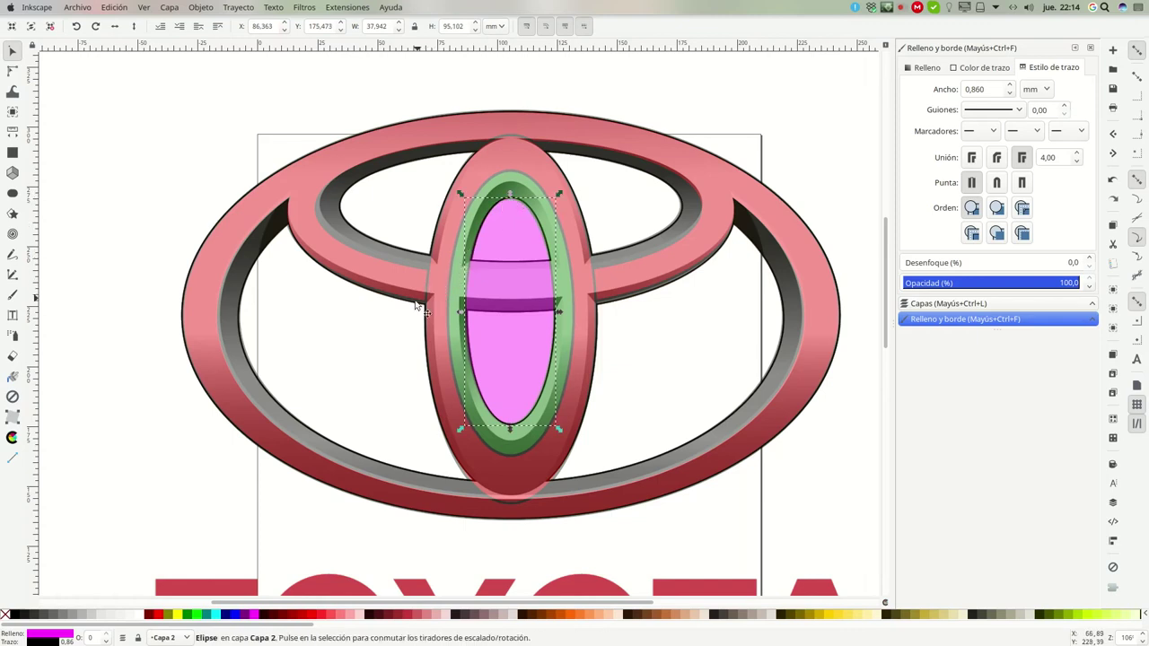
left_click(457, 279, "shift")
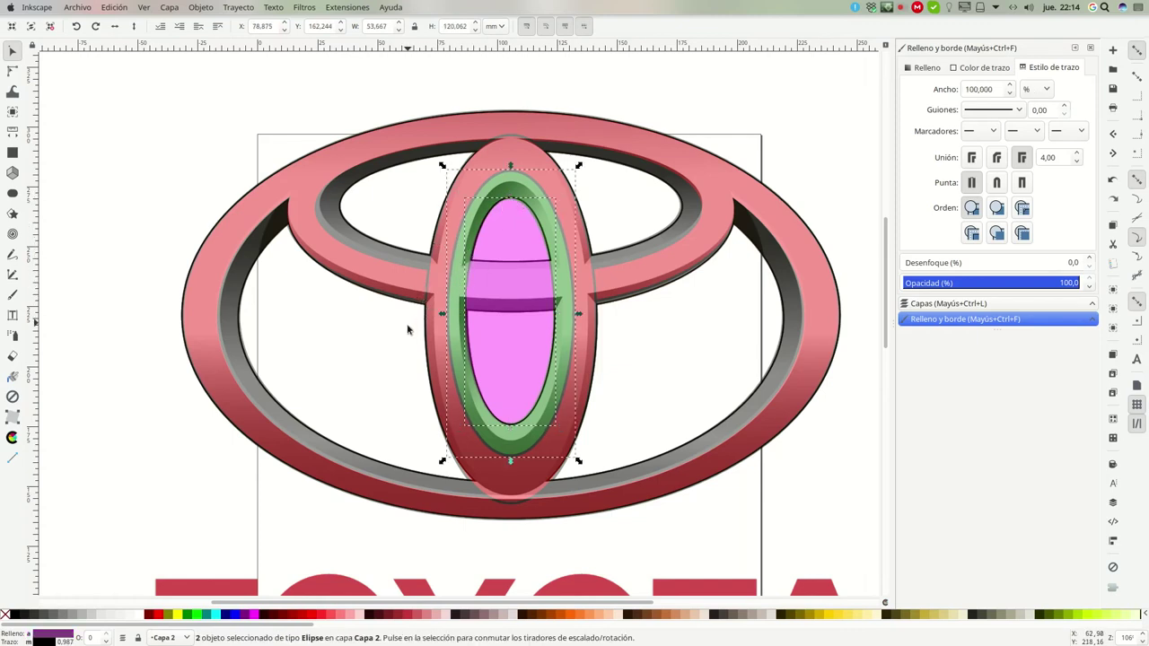
Subtract the magenta ellipse from the green one, colour the ring black and send it to the bottom
left_click(239, 7)
left_click(251, 109)
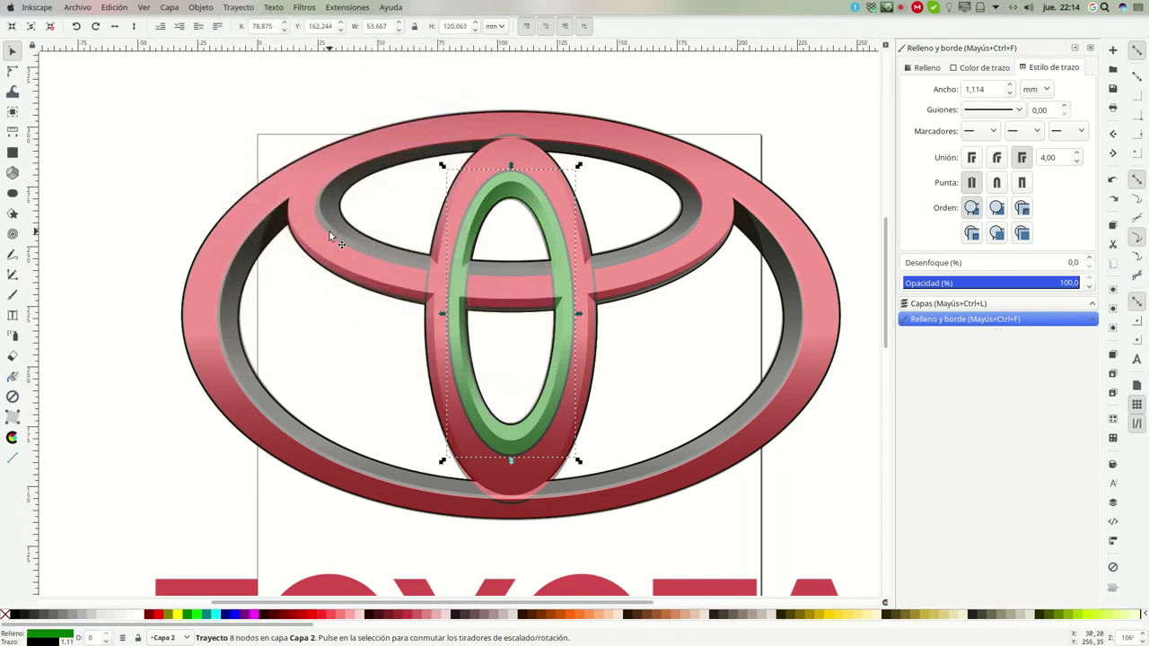
left_click(16, 615)
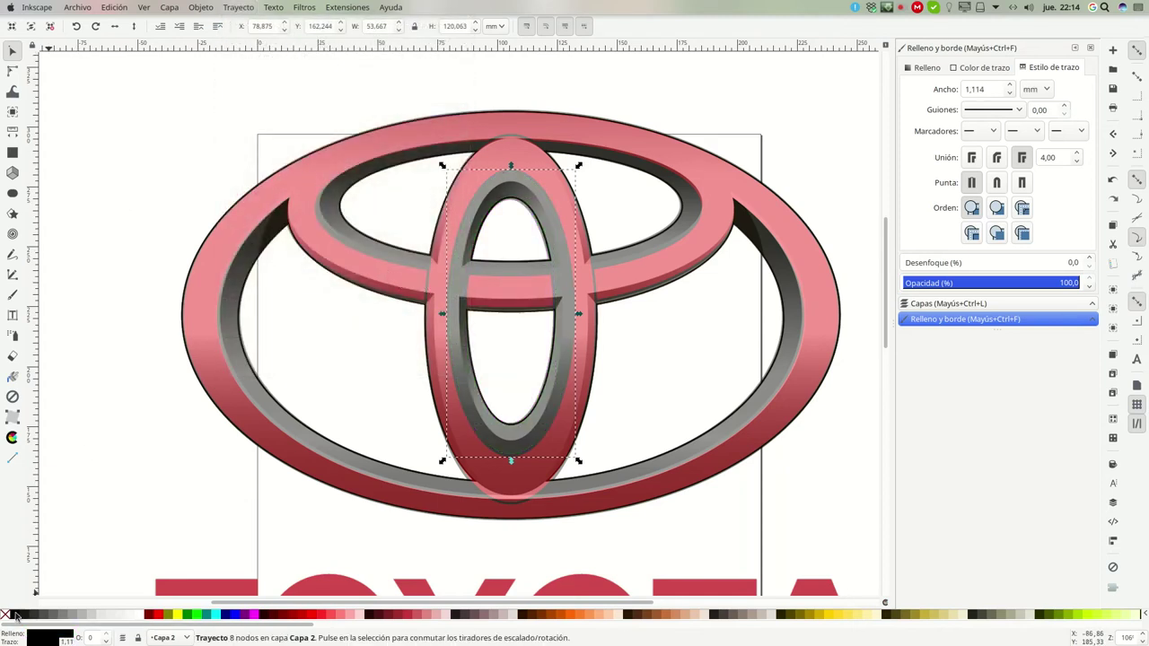
left_click(162, 28)
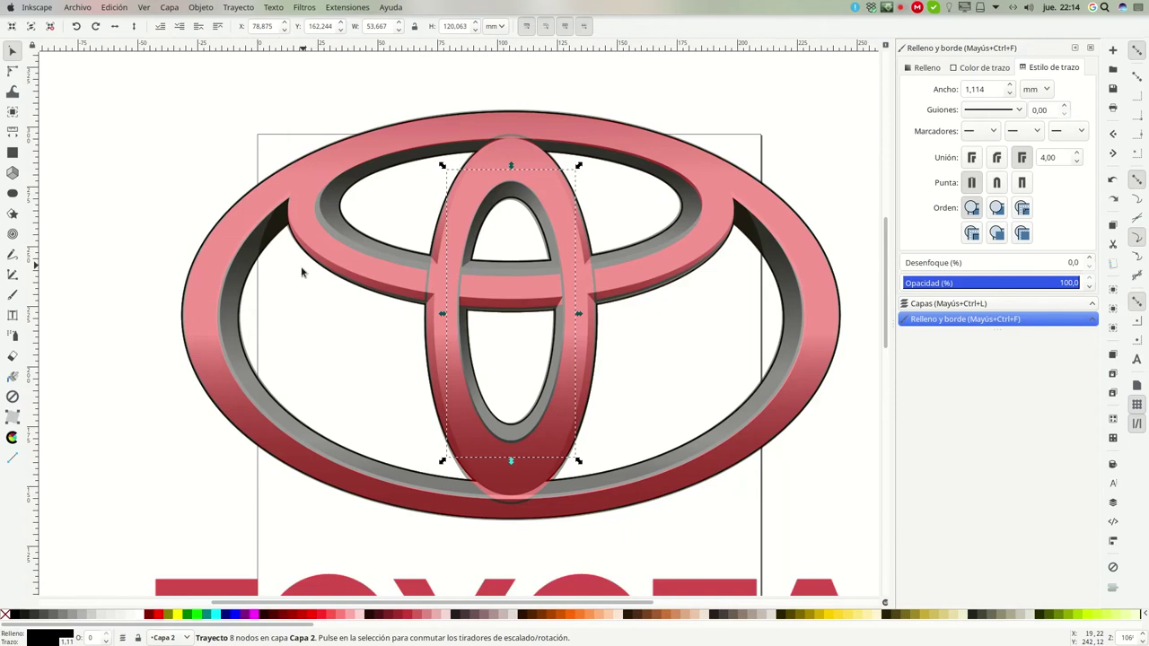
Union the red outer ring with the red vertical oval into one path
left_click(297, 186)
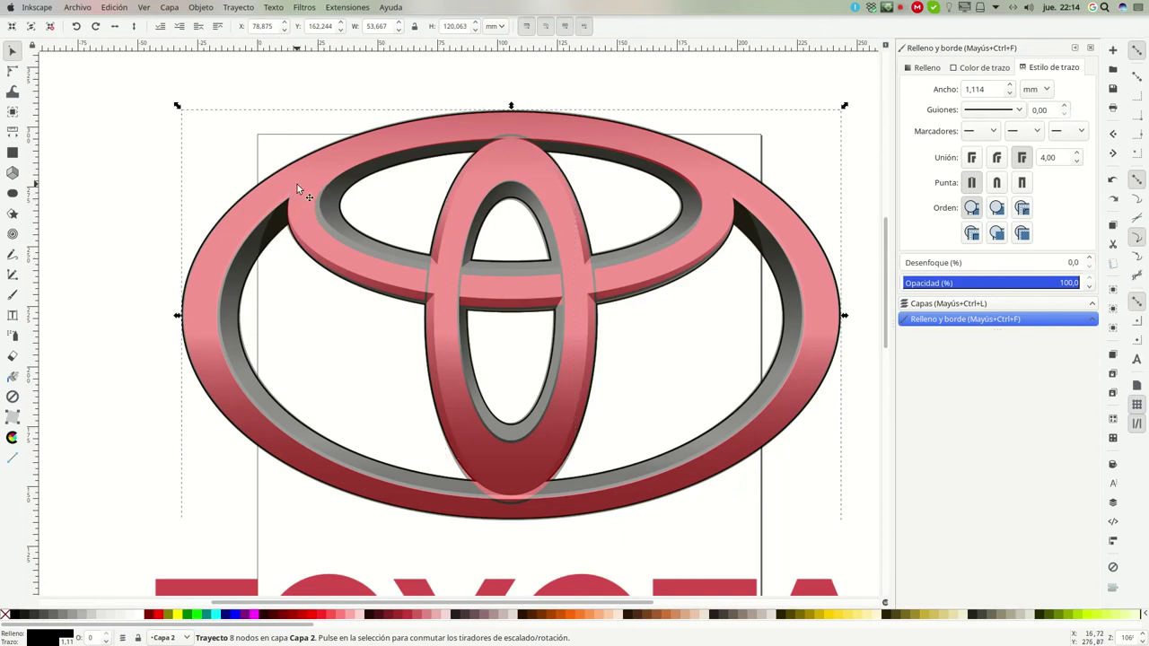
key("shift")
left_click(444, 252, "shift")
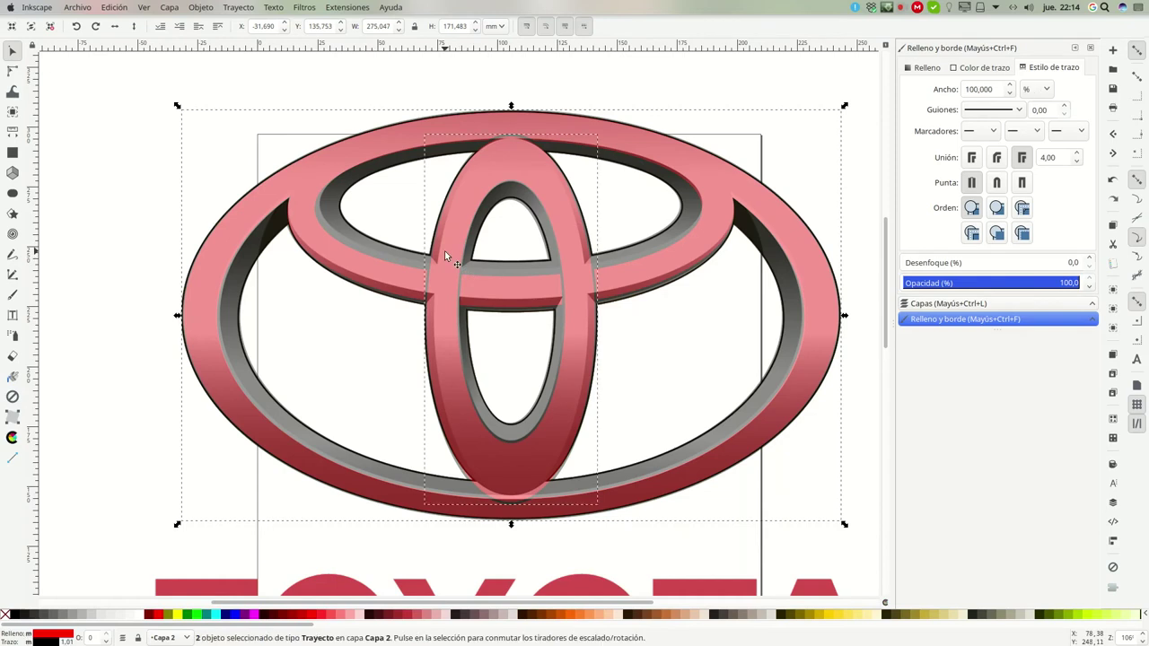
left_click(241, 7)
left_click(252, 95)
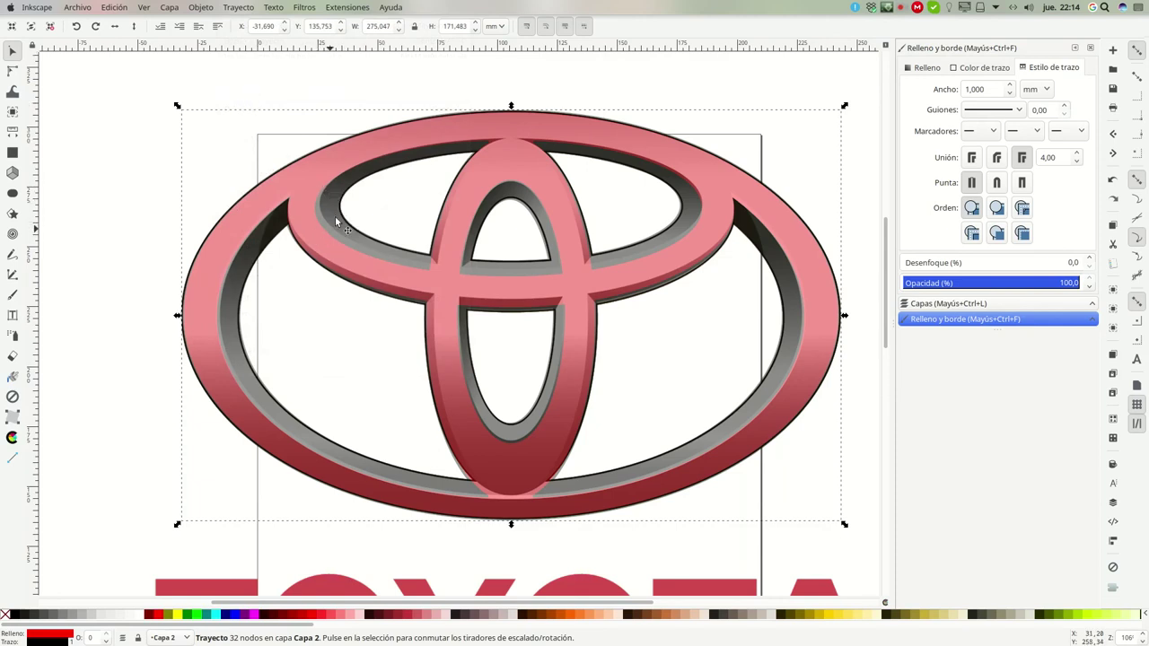
Union the outer ring's black shadow with the oval's black inner ring, then show the layers list
left_click(245, 277)
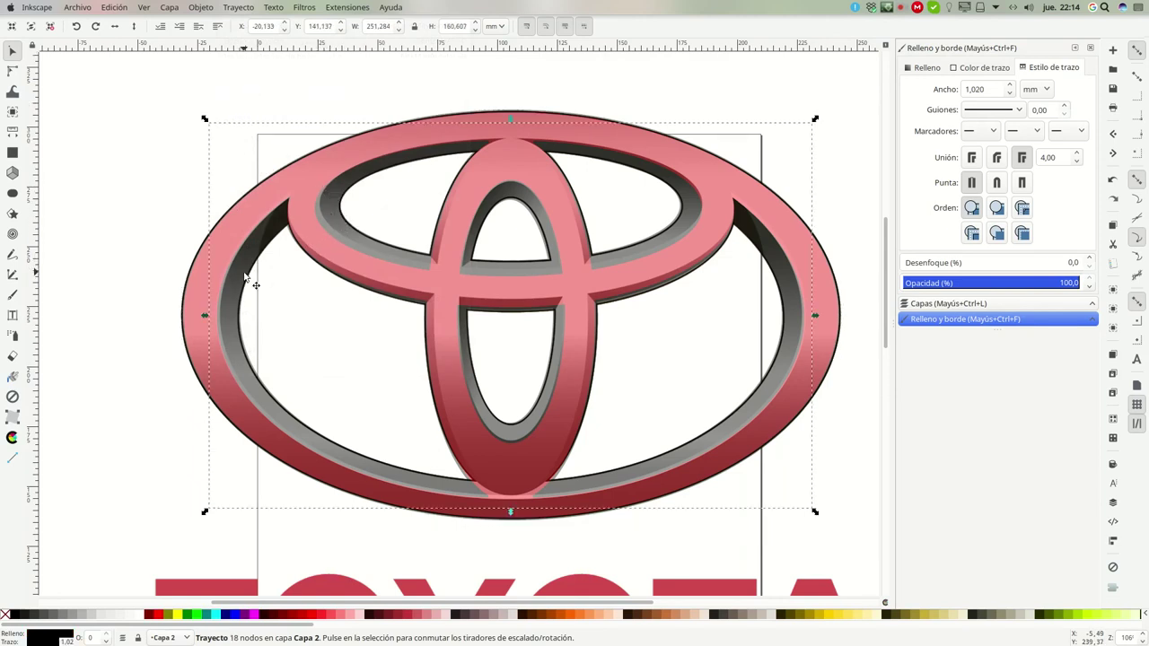
key("shift")
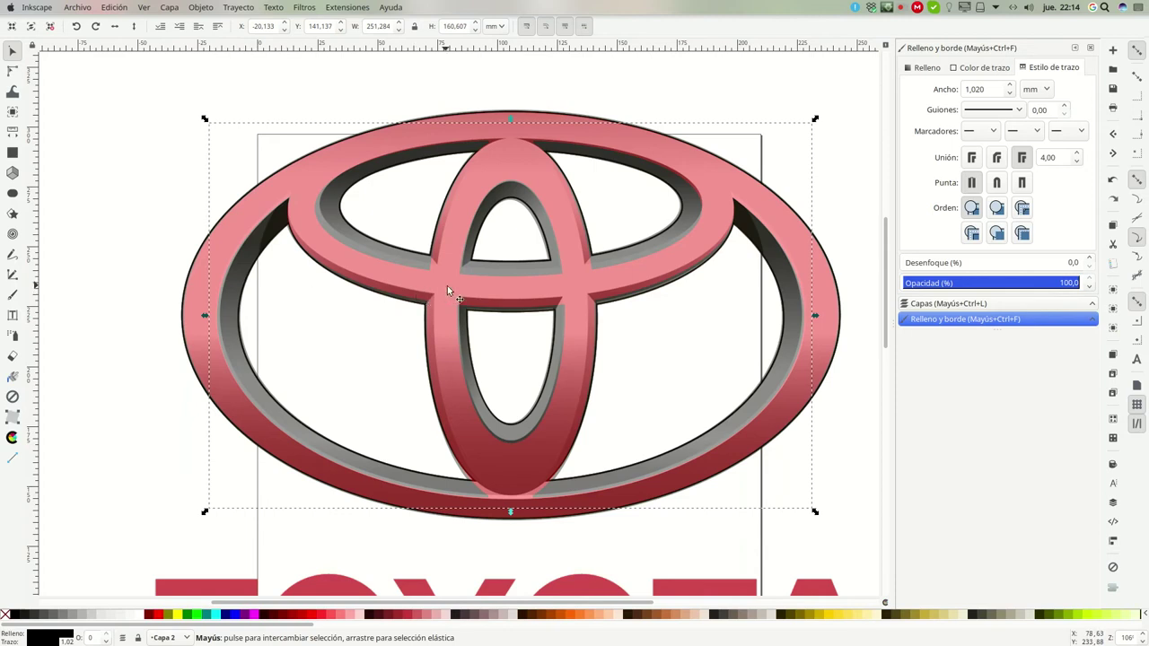
left_click(478, 378, "shift")
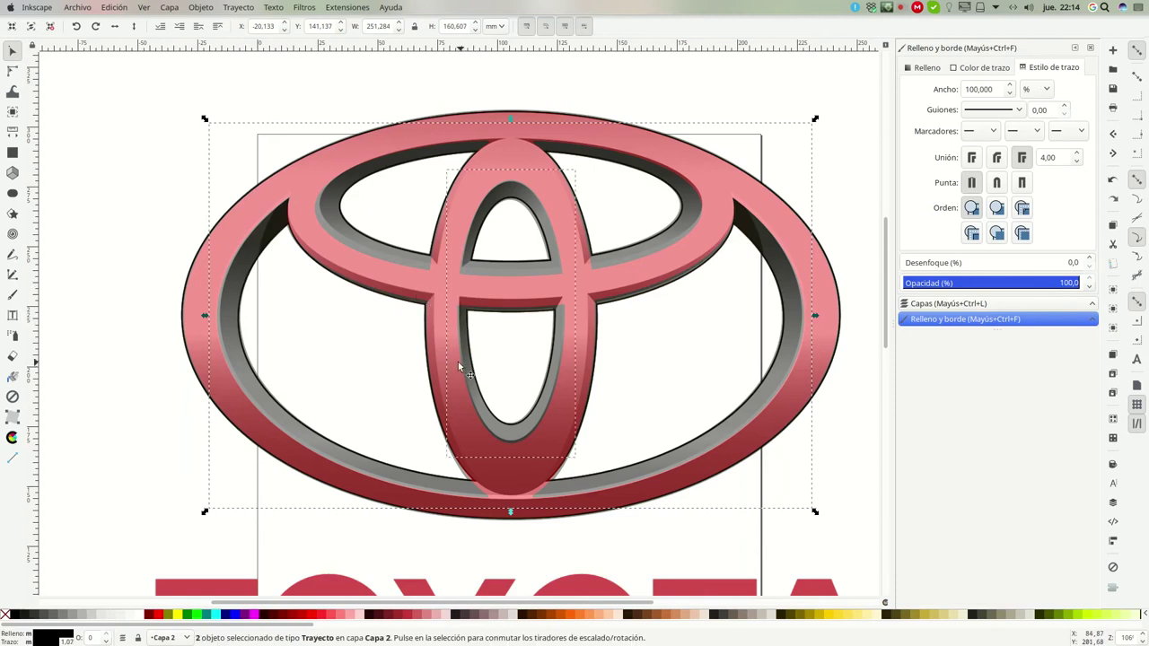
left_click(238, 7)
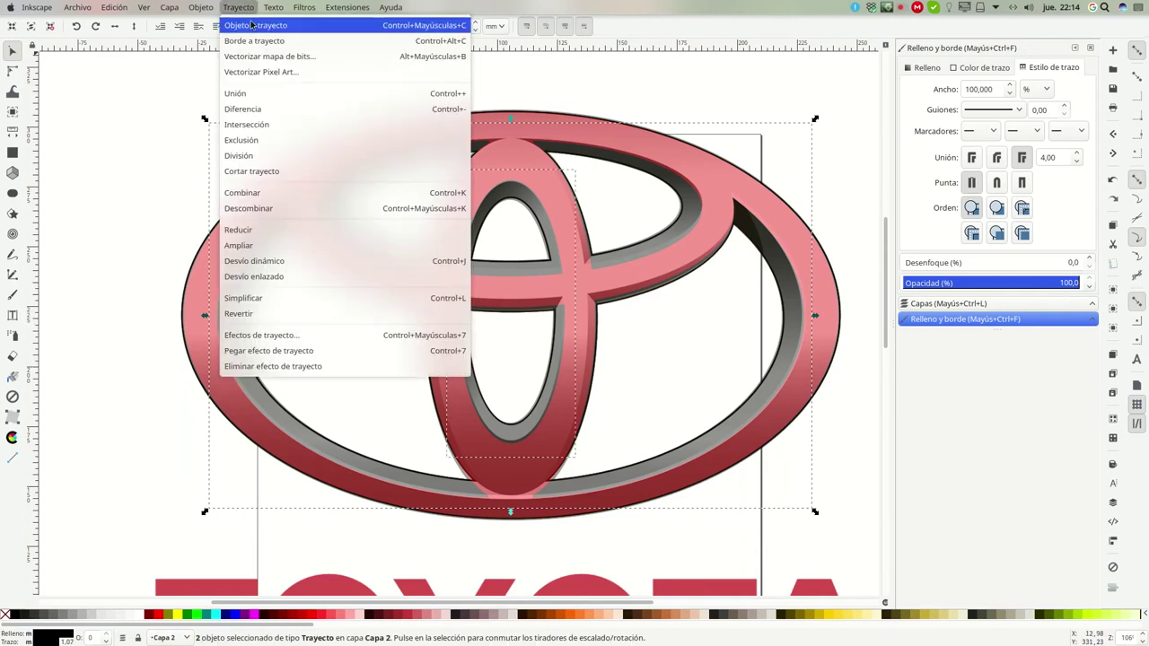
left_click(256, 94)
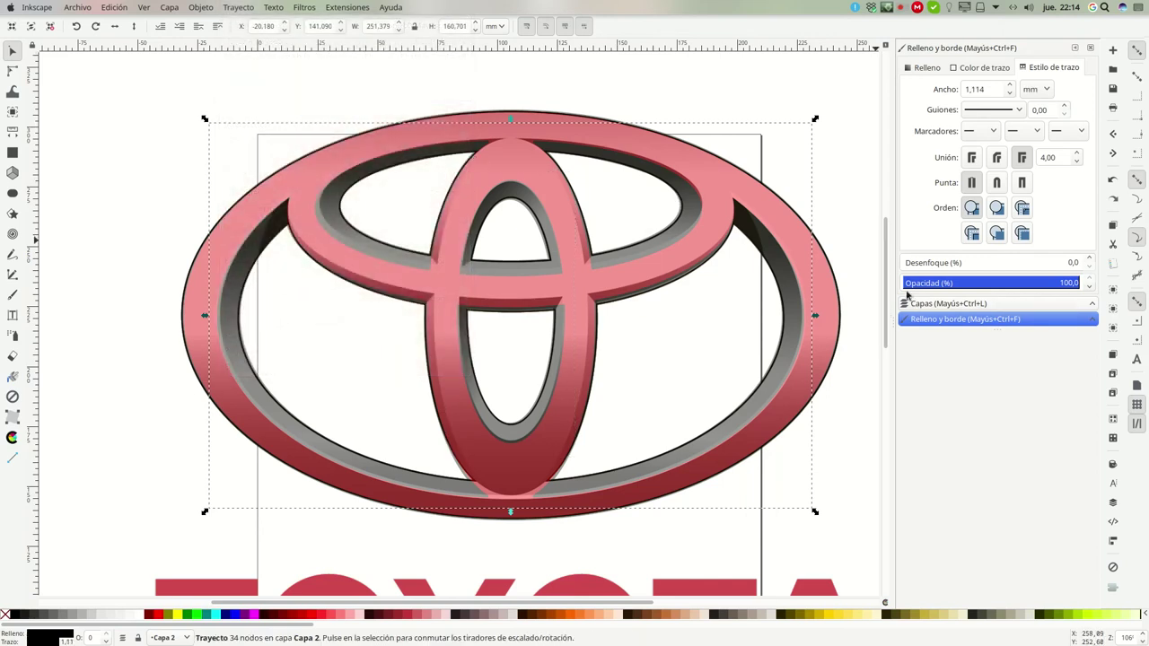
left_click(910, 298)
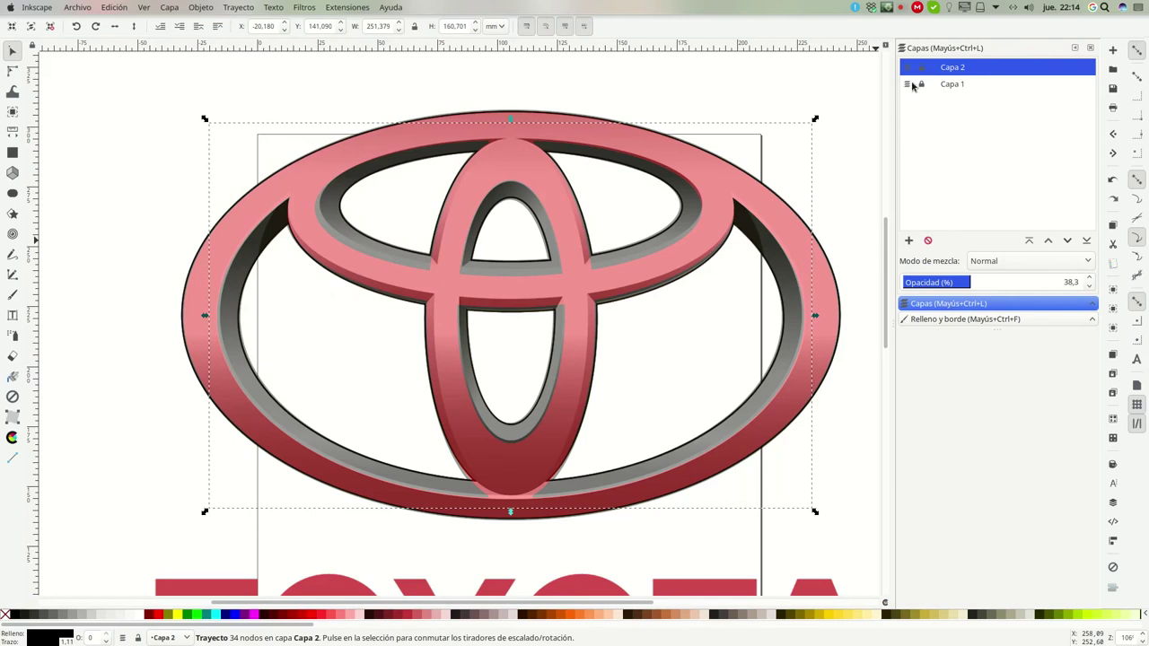
Hide the Capa 1 bitmap layer and set Capa 2's opacity to 100%
left_click(907, 84)
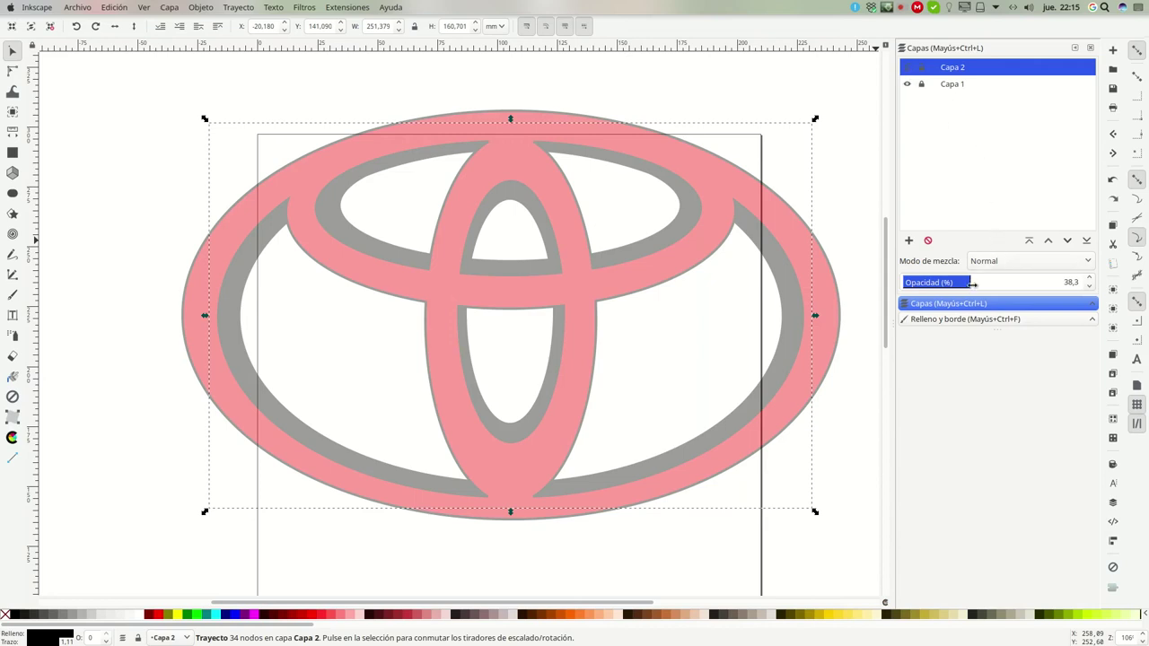
left_click_drag(992, 285, 1090, 284)
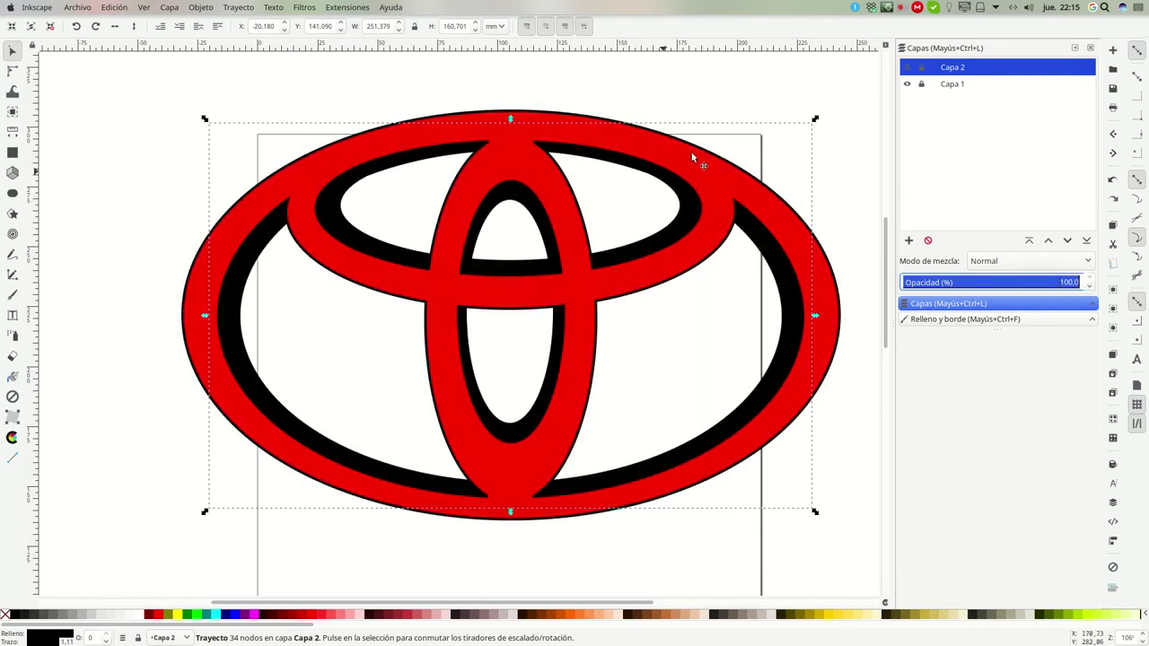
Deselect everything, then hide Capa 2 and show the Capa 1 chrome logo bitmap
left_click(725, 87)
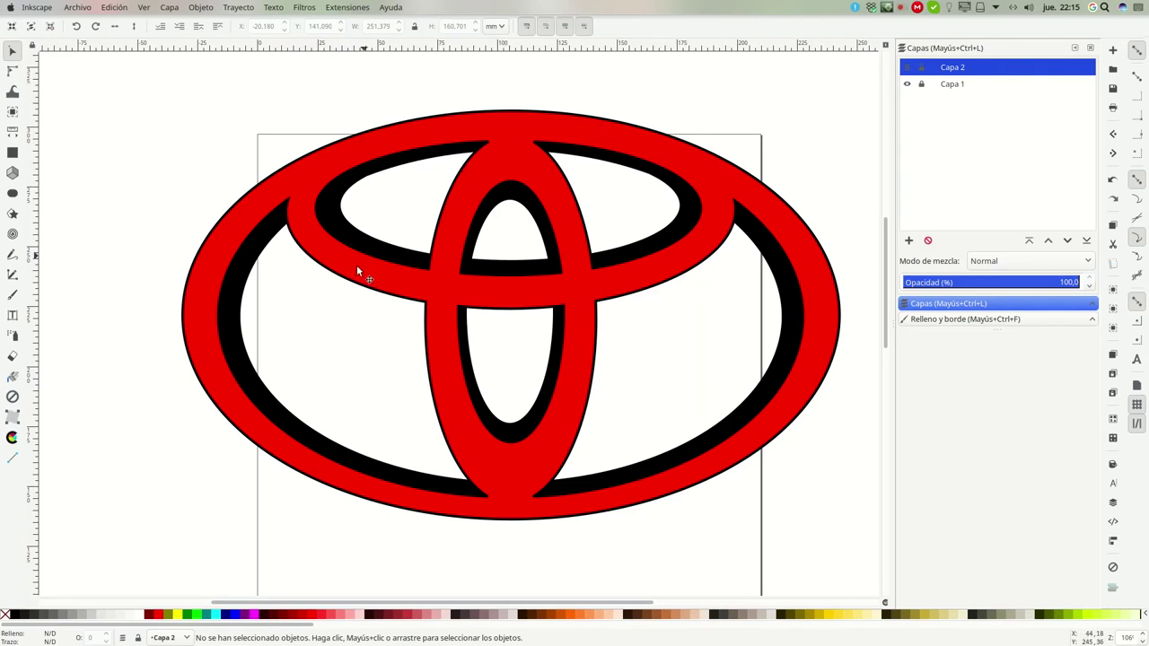
left_click(907, 68)
mouse_move(907, 84)
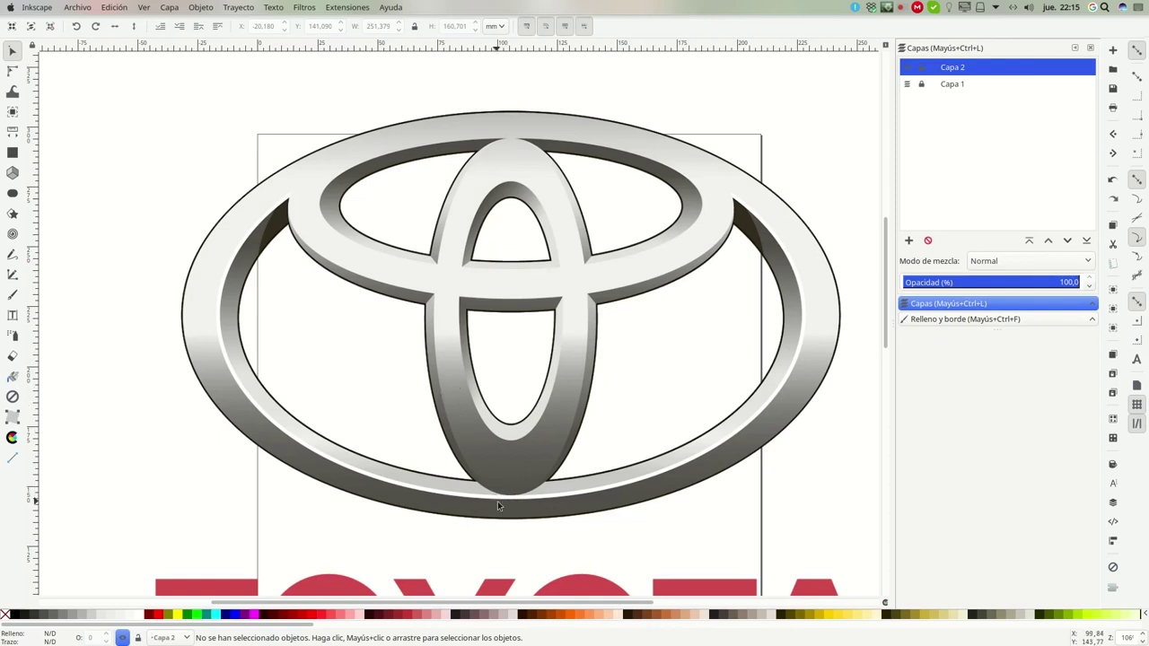
Hide the gray-emblem layer Capa 1 and show the red emblem shape's fill settings
left_click(909, 69)
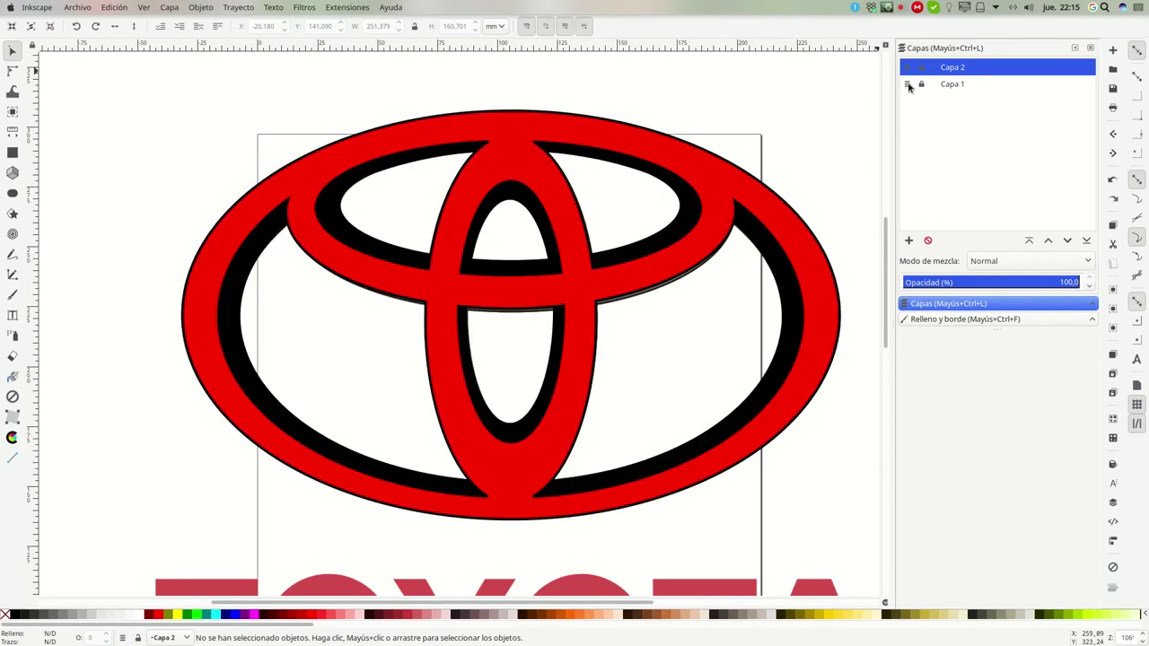
left_click(909, 85)
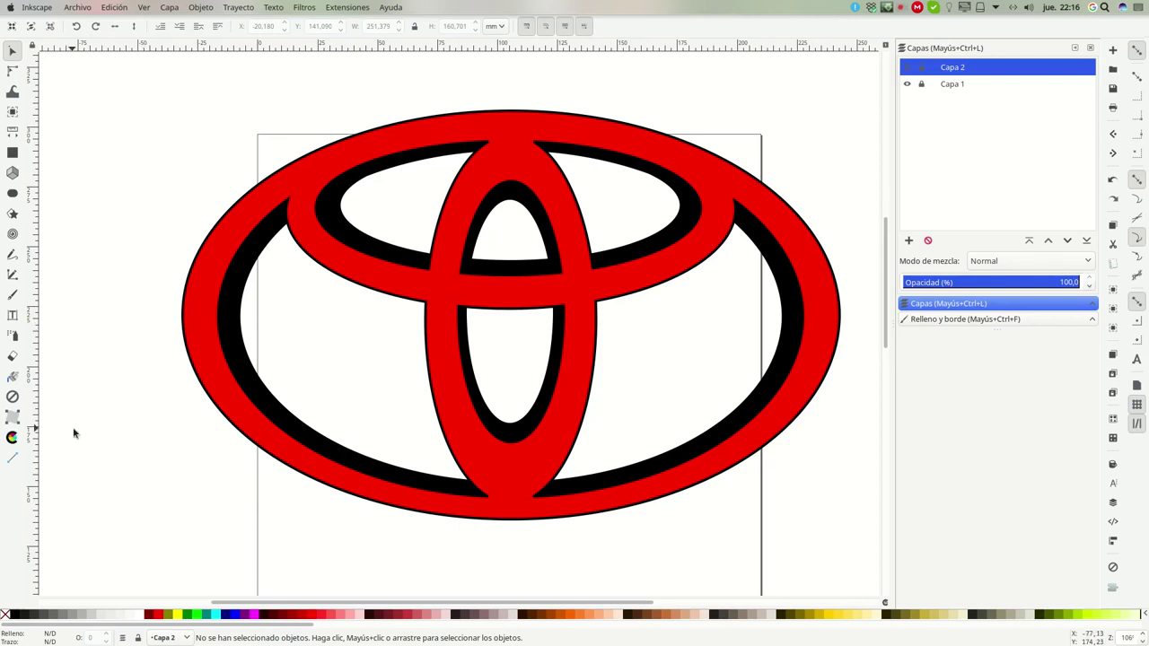
left_click(518, 134)
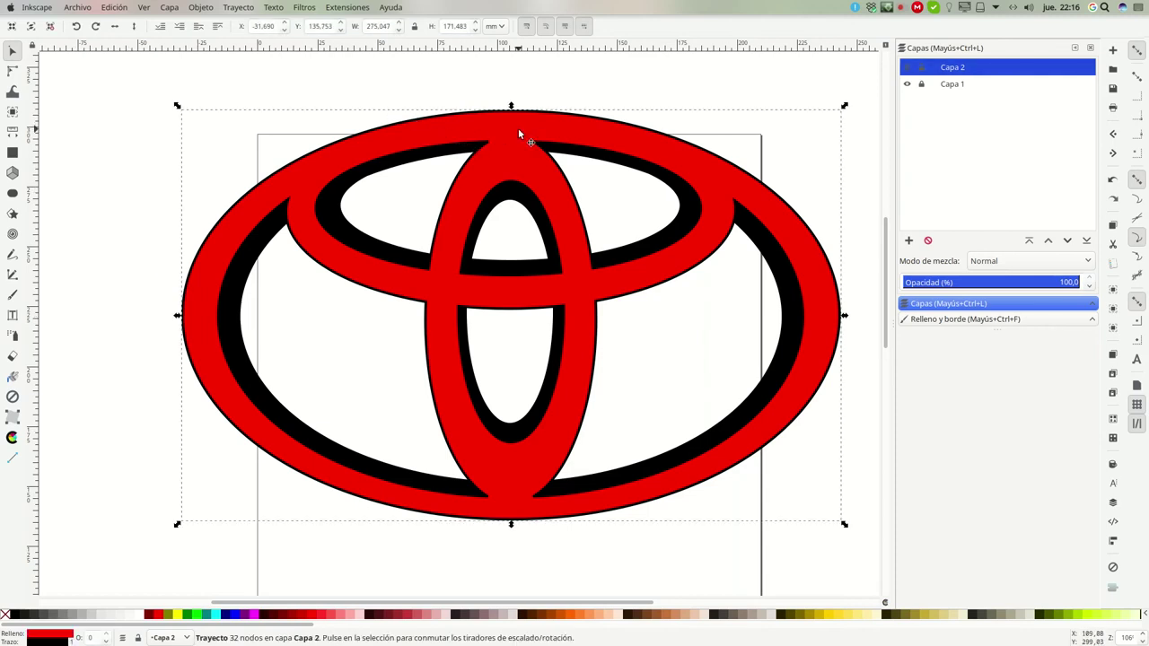
left_click(938, 320)
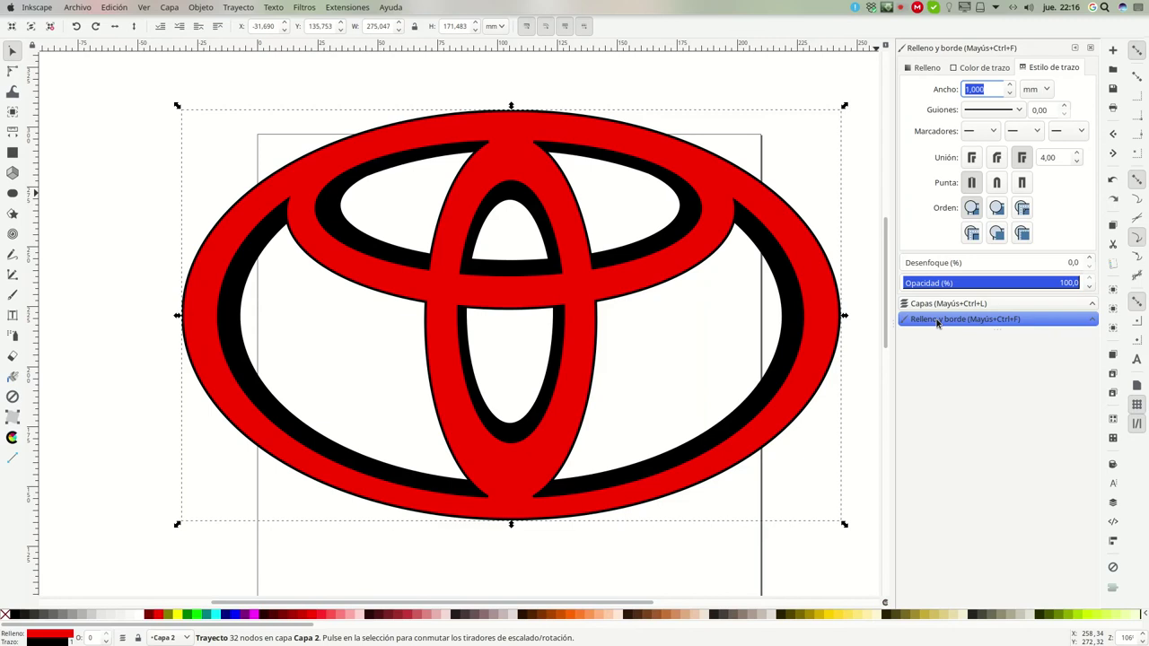
left_click(925, 69)
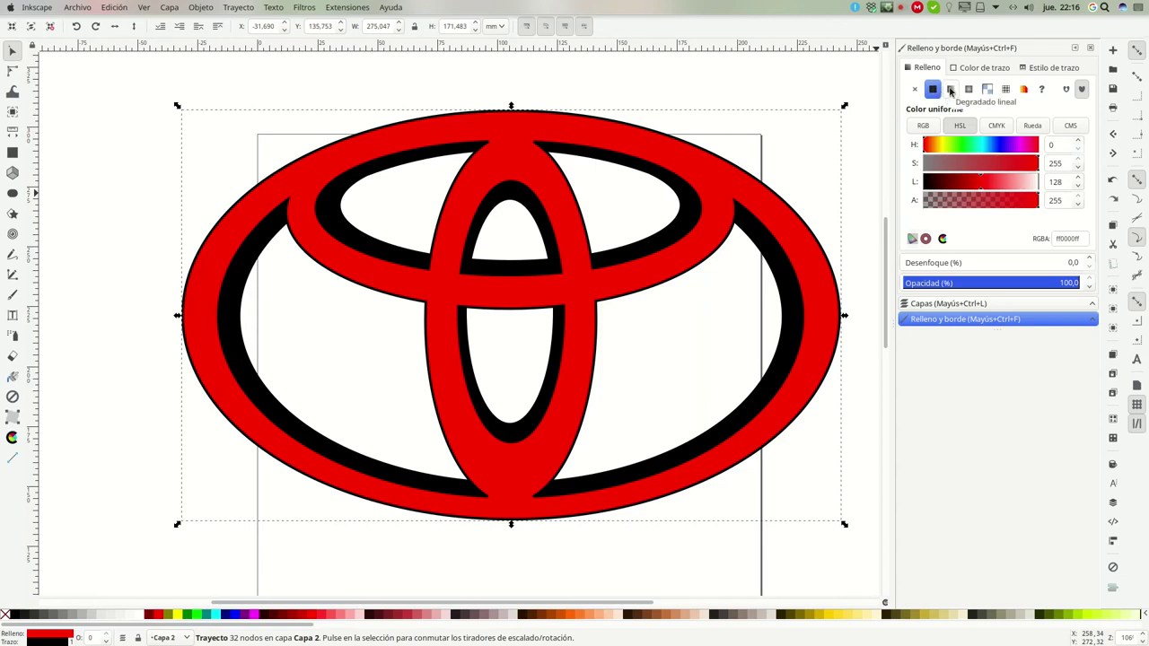
Switch the red shape's fill to a linear gradient and select its start stop
left_click(951, 91)
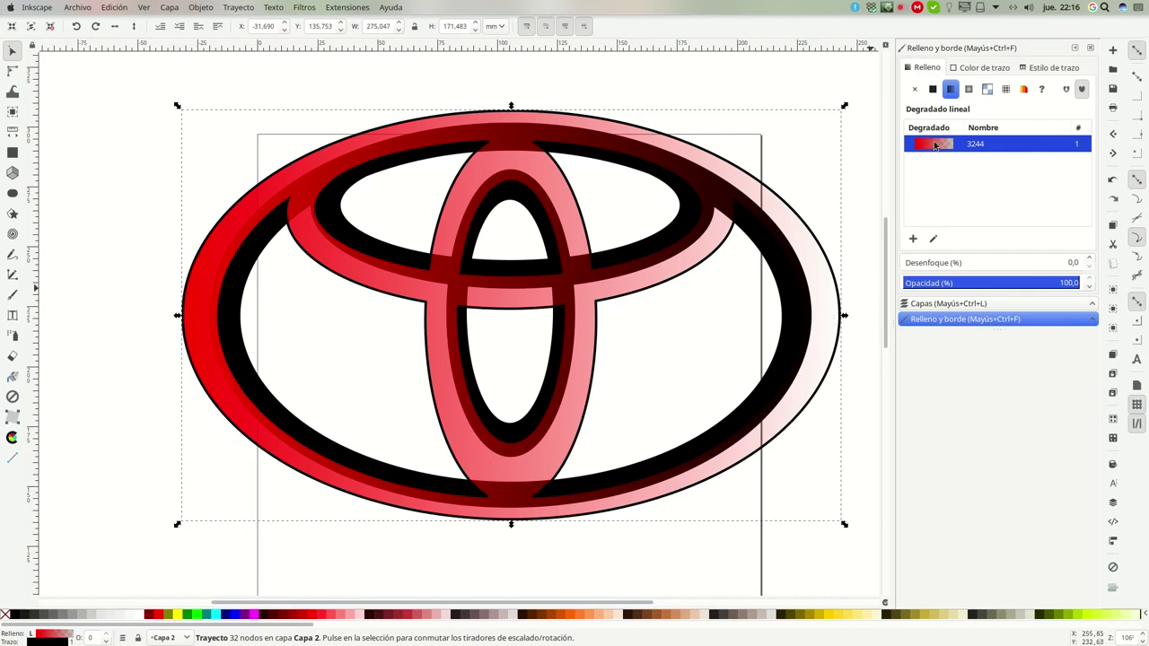
left_click(933, 239)
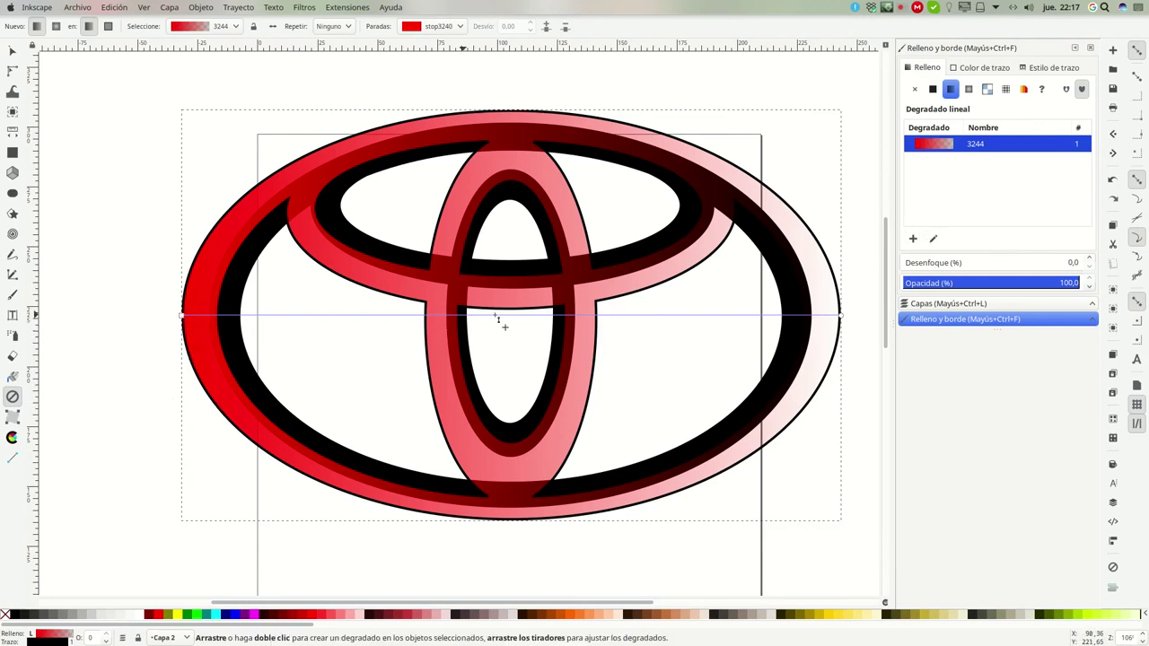
left_click(184, 317)
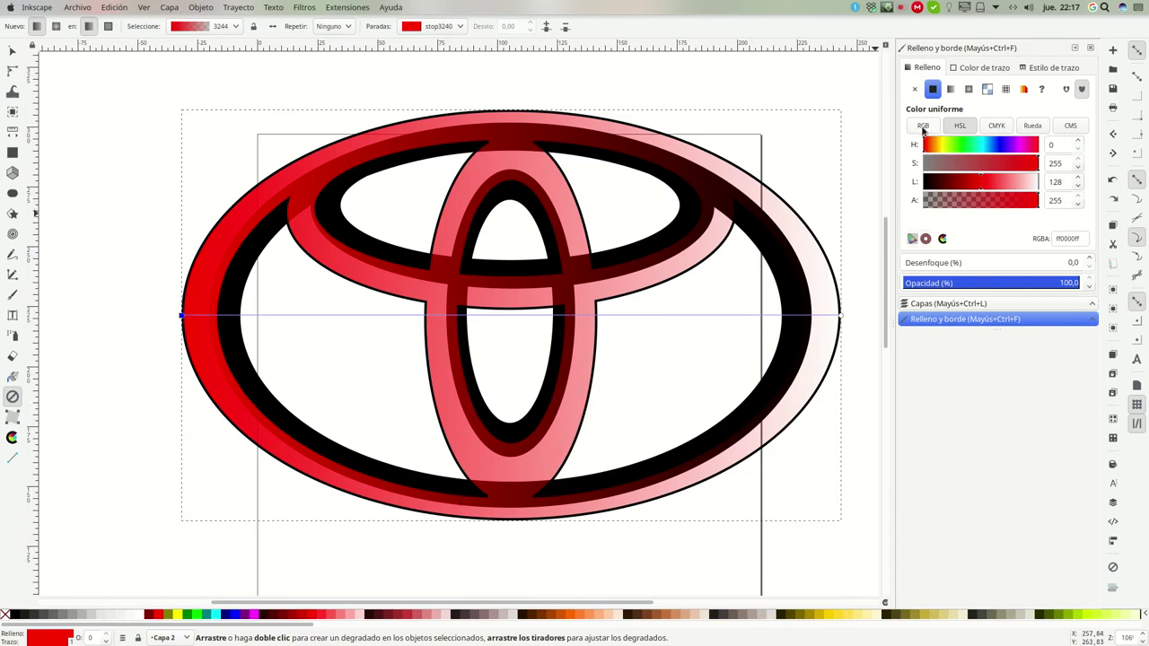
Set the gradient's start stop to gray 666666 from the palette
left_click(922, 126)
left_click(958, 125)
left_click(997, 126)
left_click(1032, 126)
left_click(1073, 126)
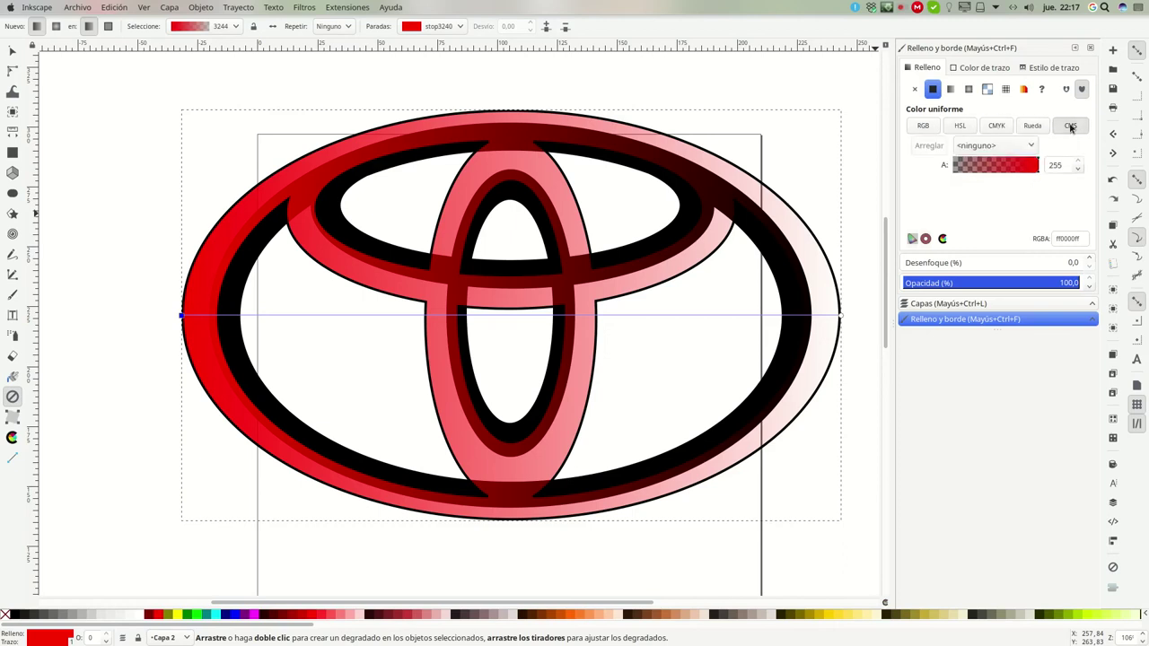
left_click(923, 125)
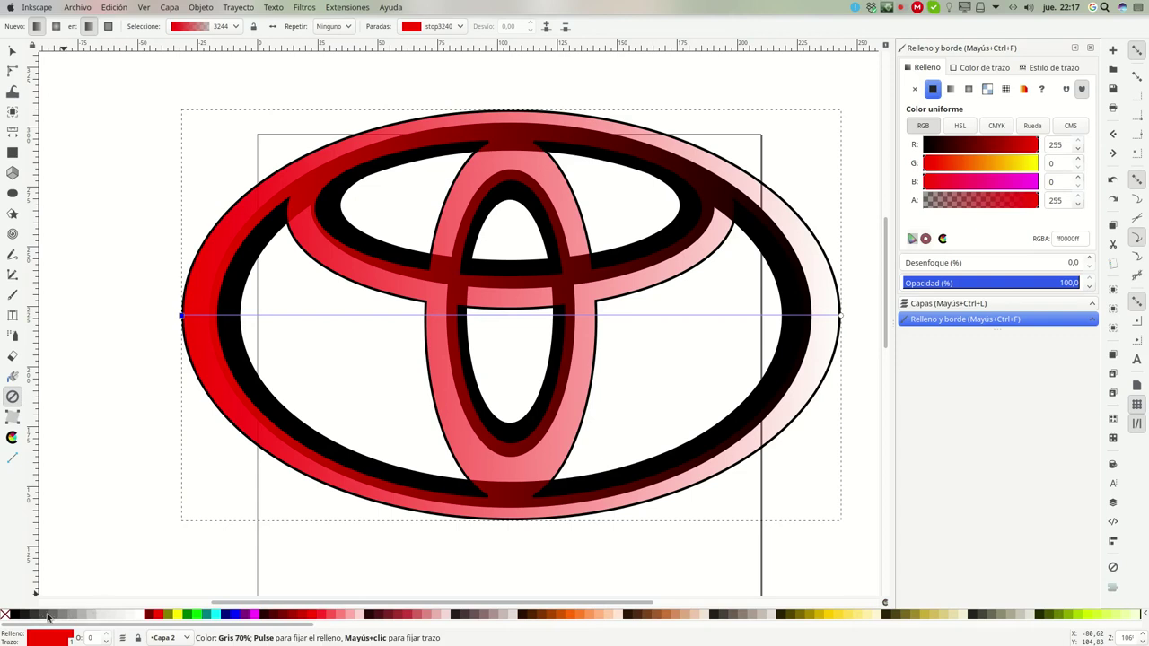
left_click(48, 617)
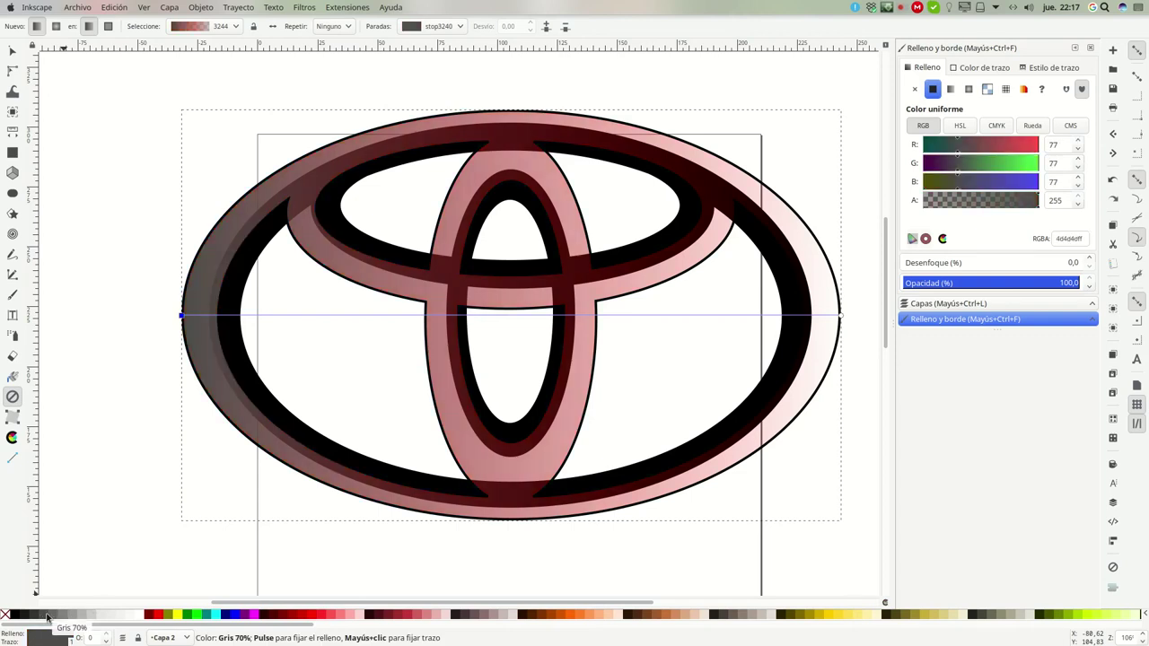
left_click(55, 617)
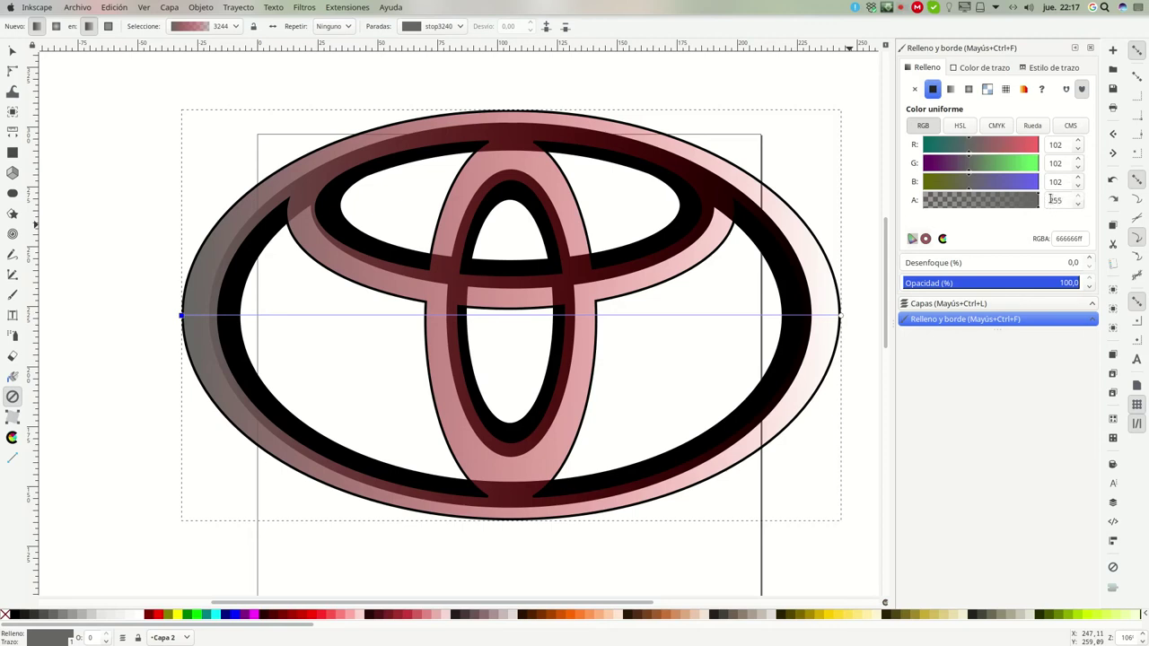
left_click(842, 316)
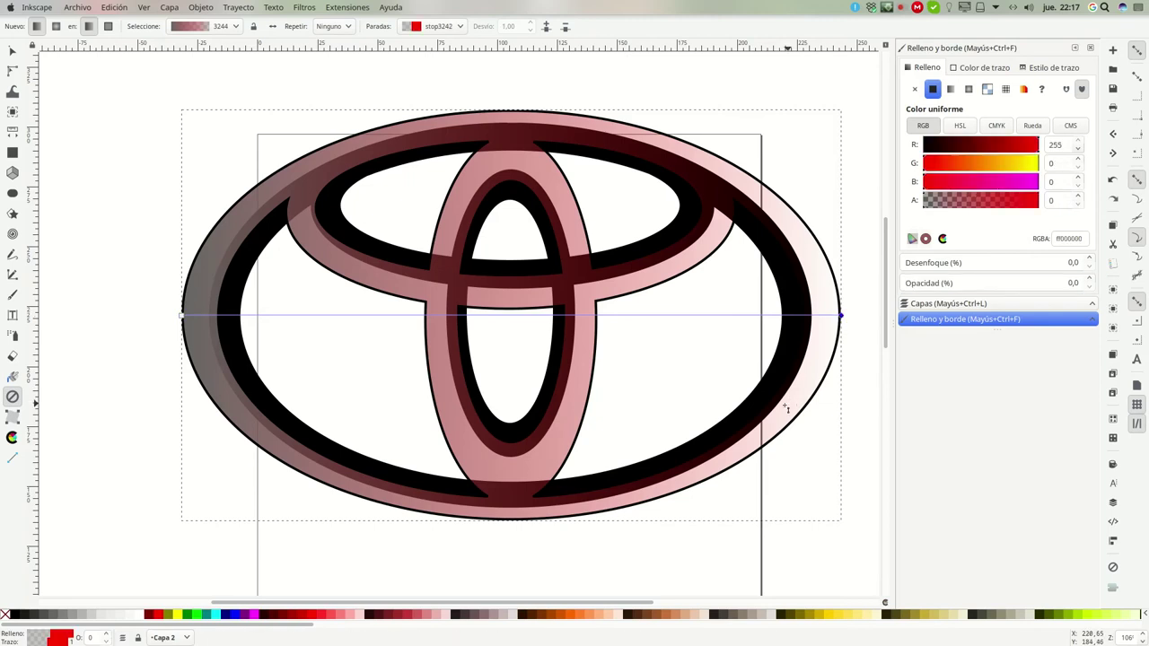
Make the gradient's end stop opaque light gray e6e6e6
left_click_drag(941, 206, 1050, 204)
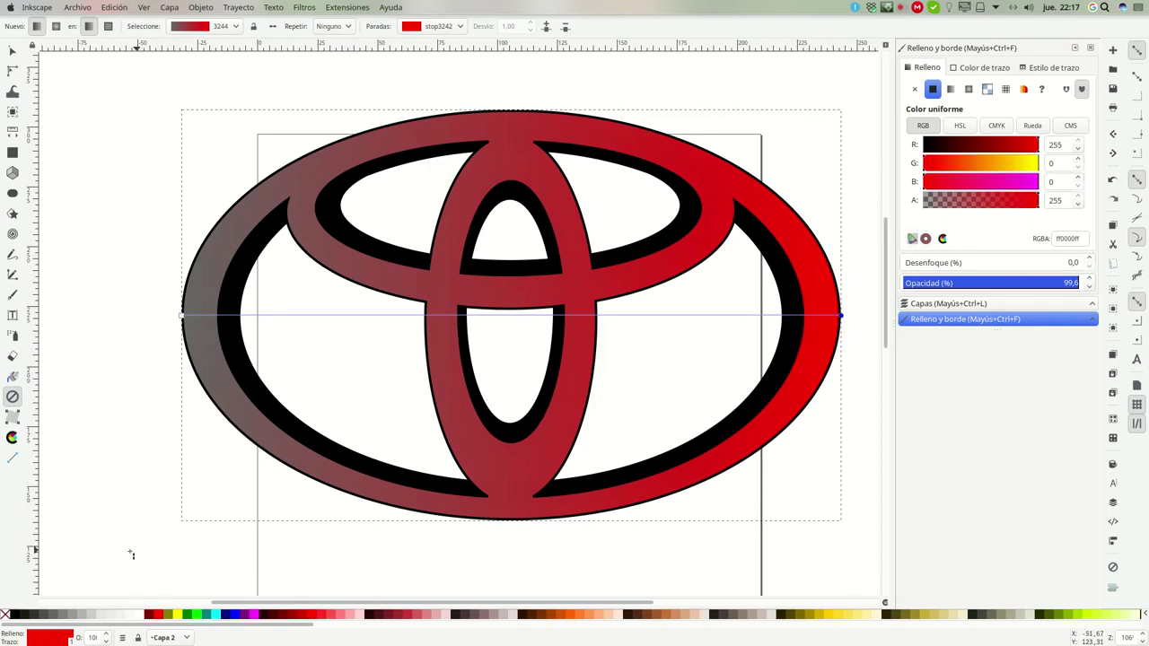
left_click(91, 617)
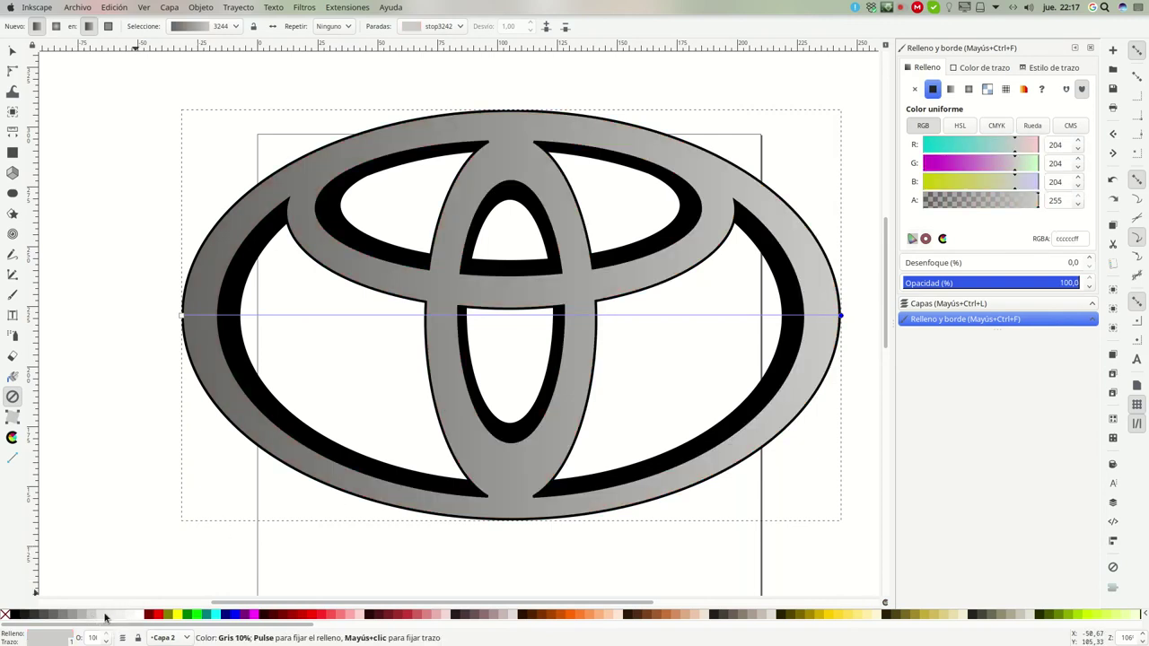
left_click(107, 618)
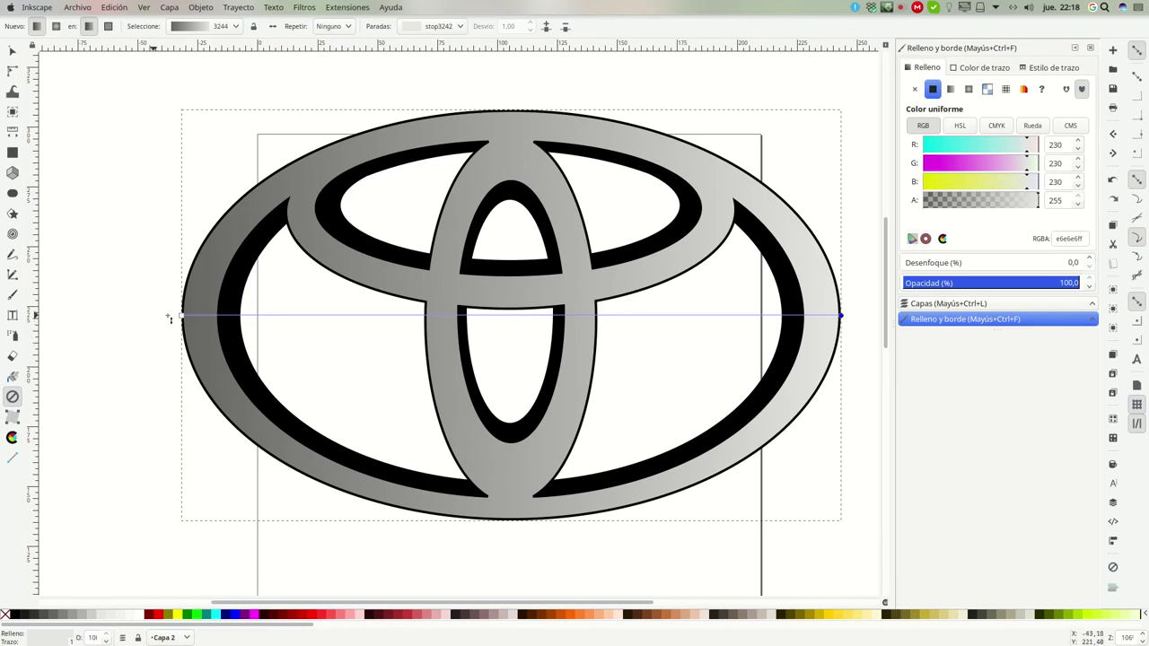
Make the gradient vertical, 666666 at bottom centre to e6e6e6 at top centre
left_click_drag(184, 318, 503, 518)
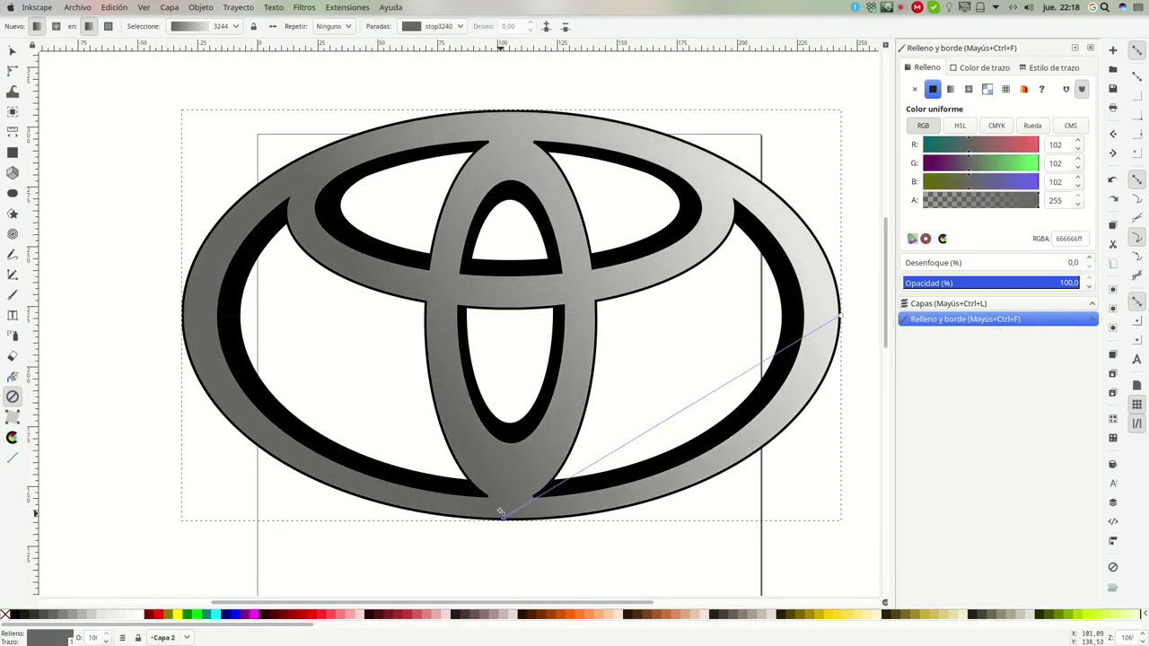
left_click_drag(842, 316, 510, 111)
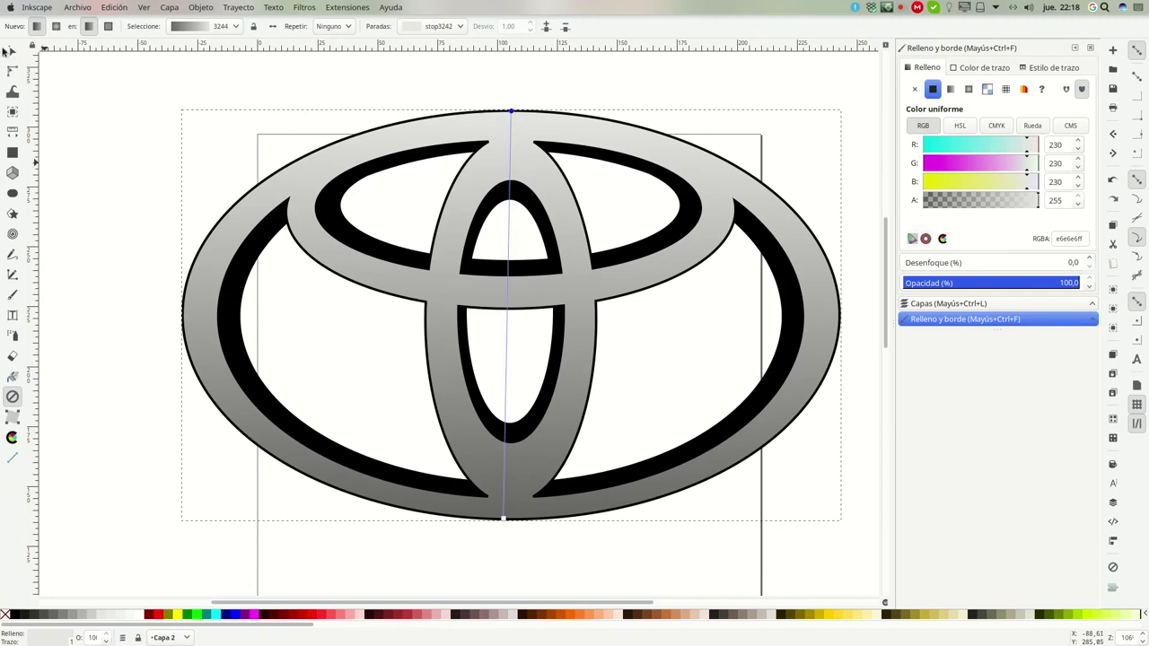
left_click(14, 54)
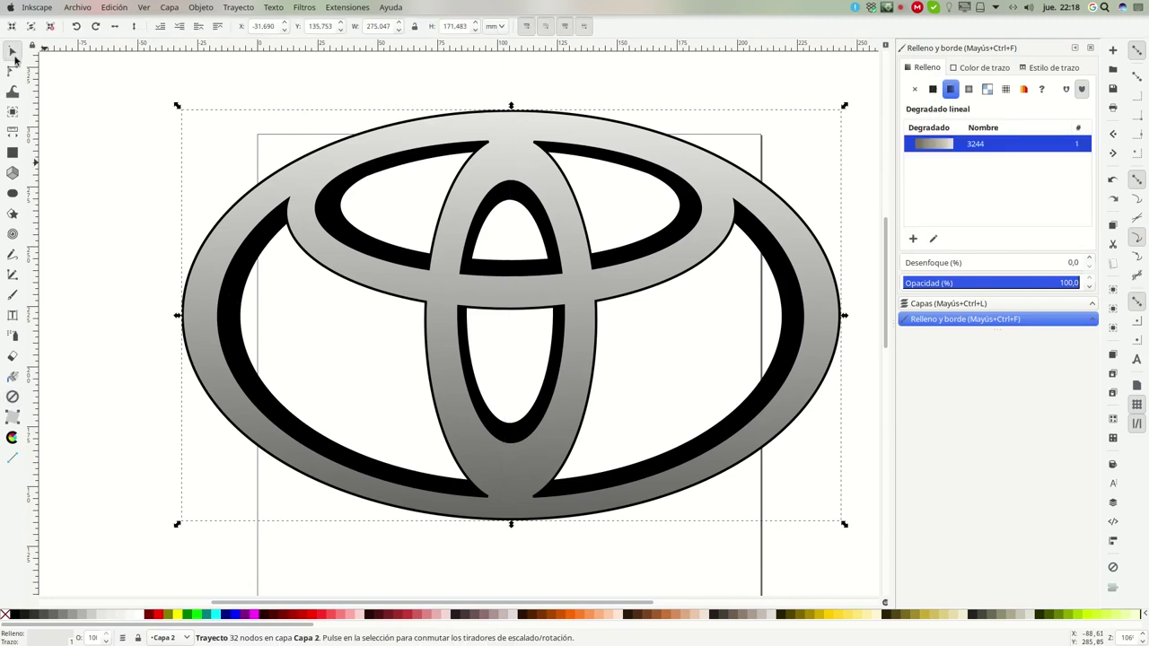
left_click(235, 309)
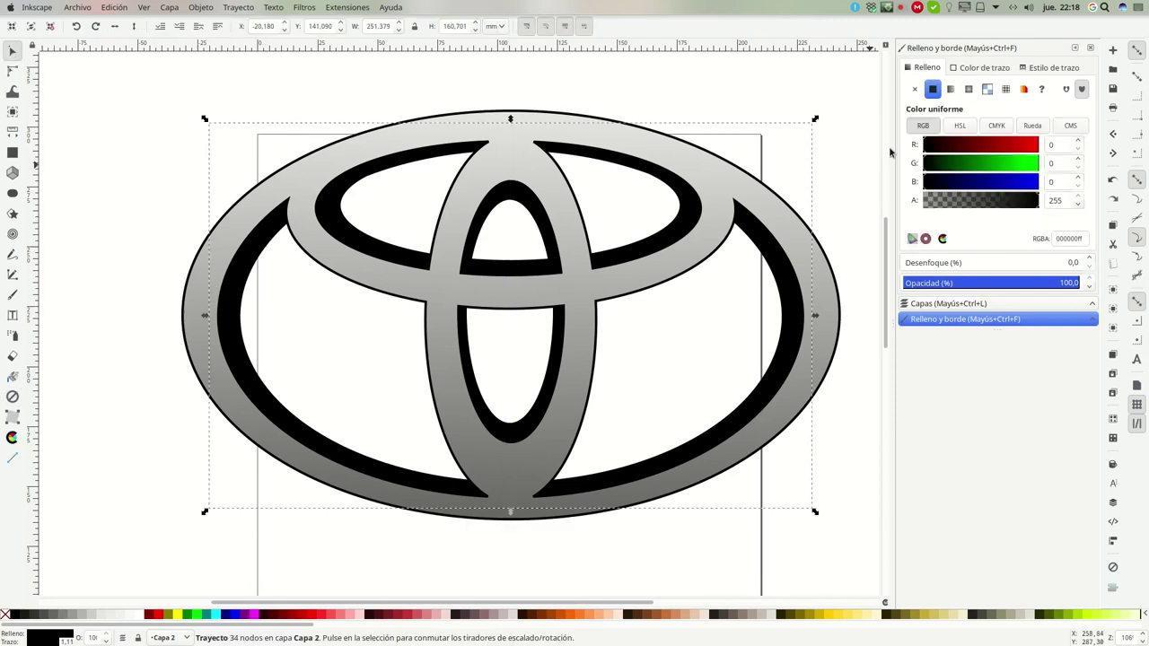
Give the black ring a linear gradient from black at top centre to transparent at bottom
left_click(950, 88)
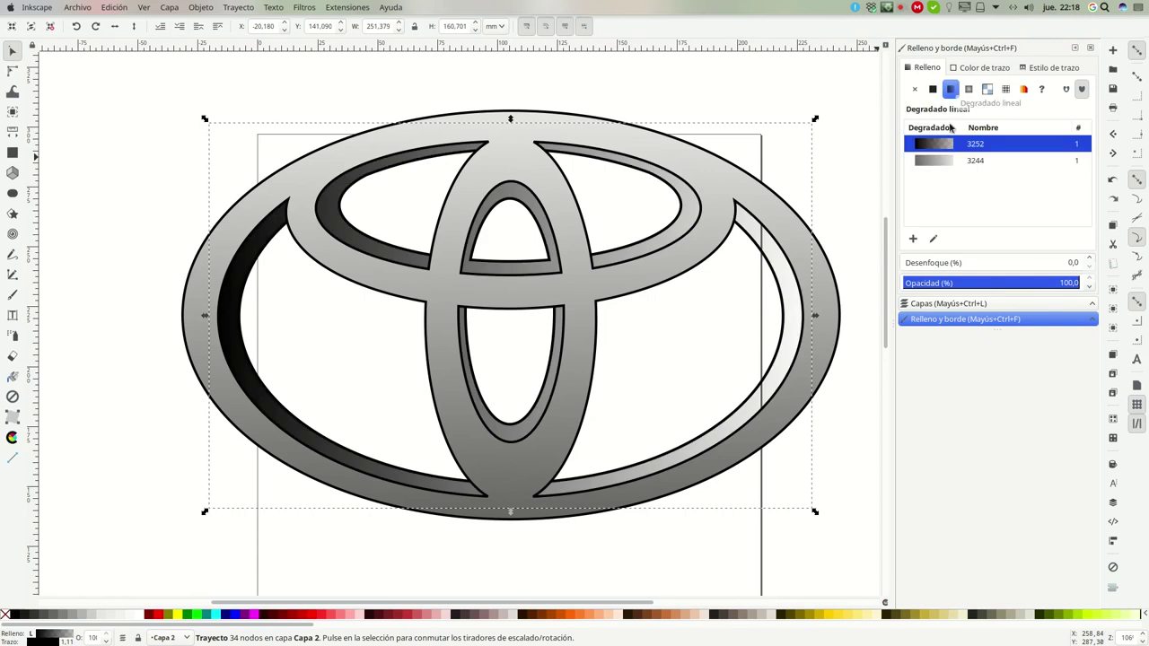
left_click(932, 241)
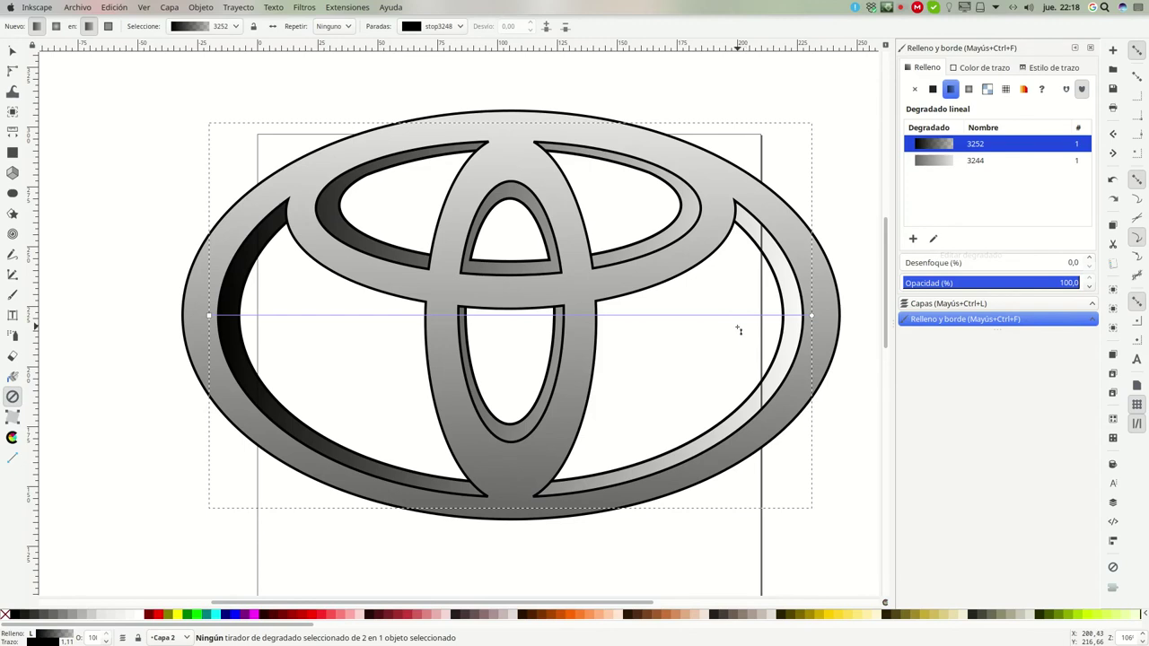
mouse_move(209, 316)
left_mouse_down()
mouse_move(530, 157)
mouse_move(510, 111)
left_mouse_up()
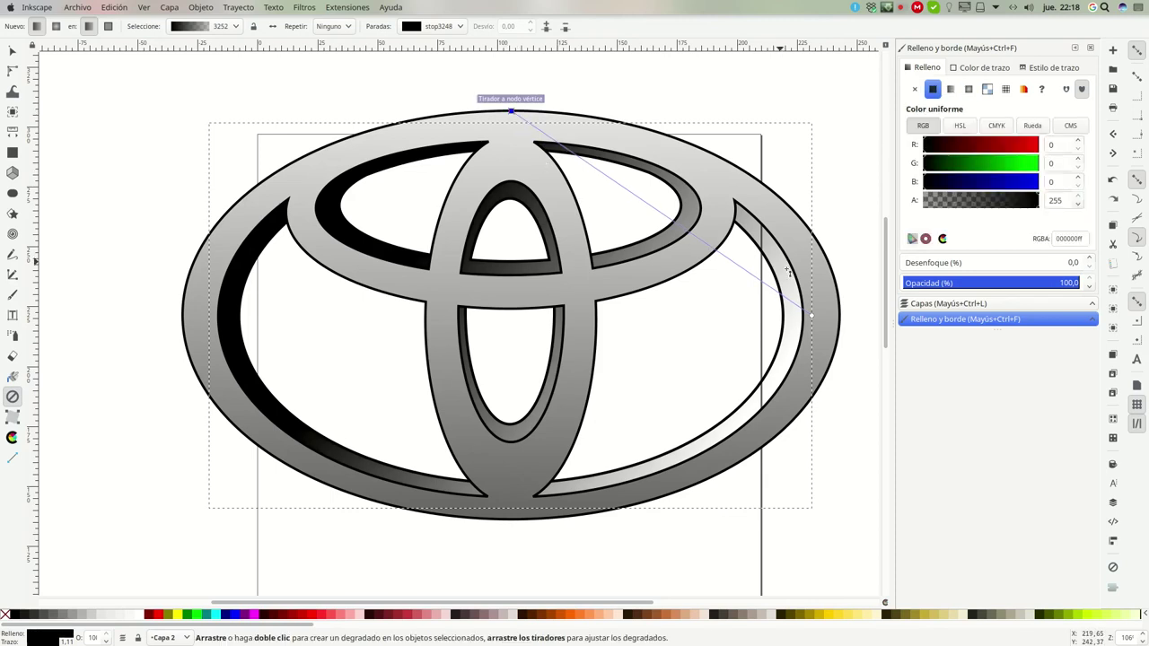
mouse_move(813, 317)
left_mouse_down()
mouse_move(515, 501)
mouse_move(511, 522)
left_mouse_up()
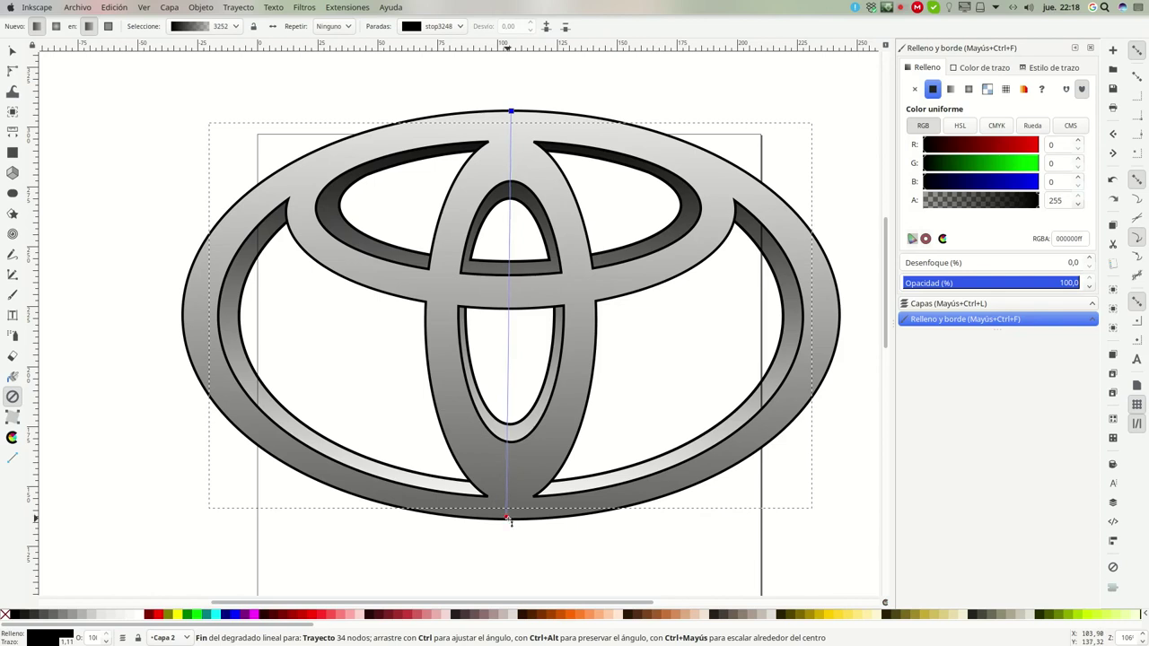
left_click(508, 519)
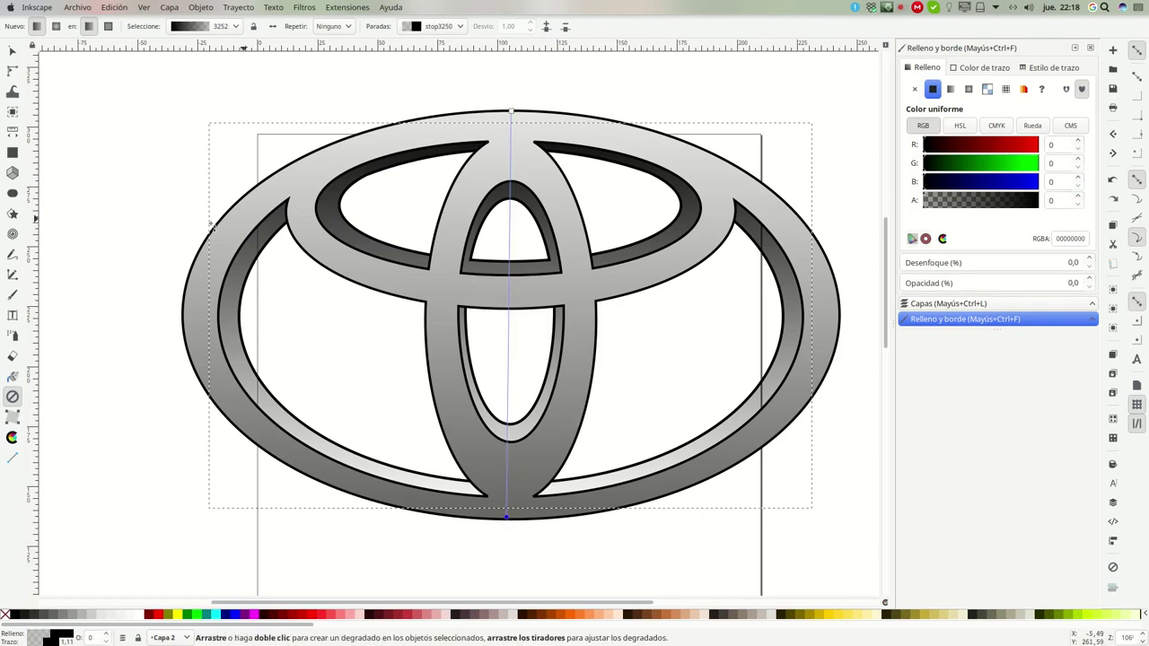
left_click(9, 52)
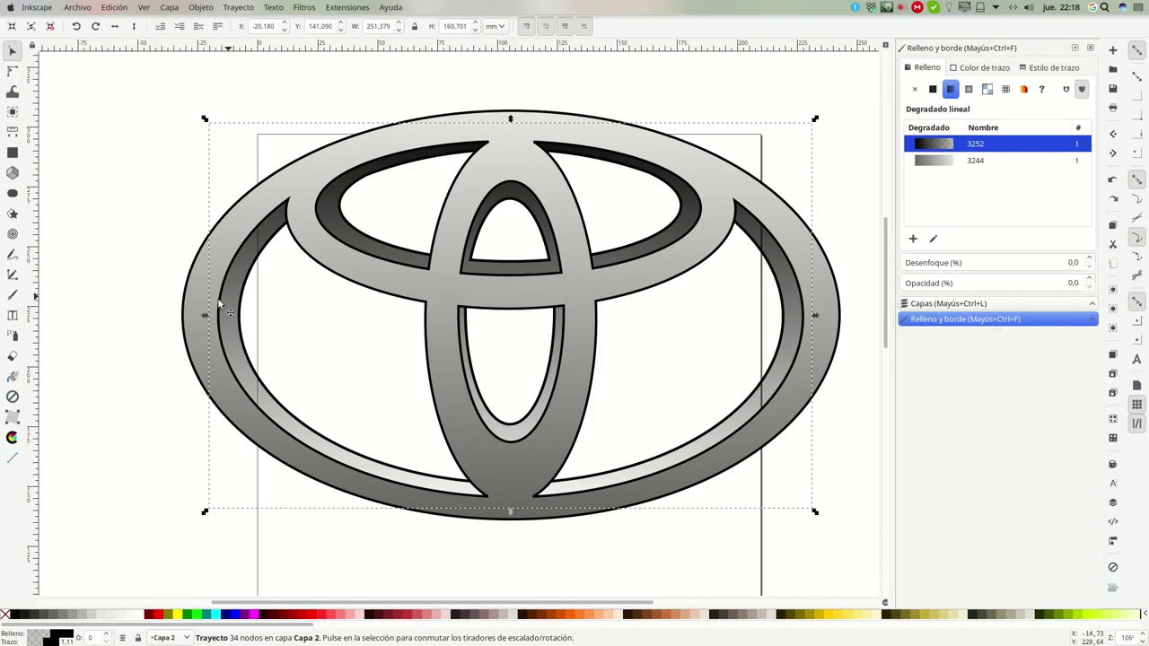
left_click(190, 303)
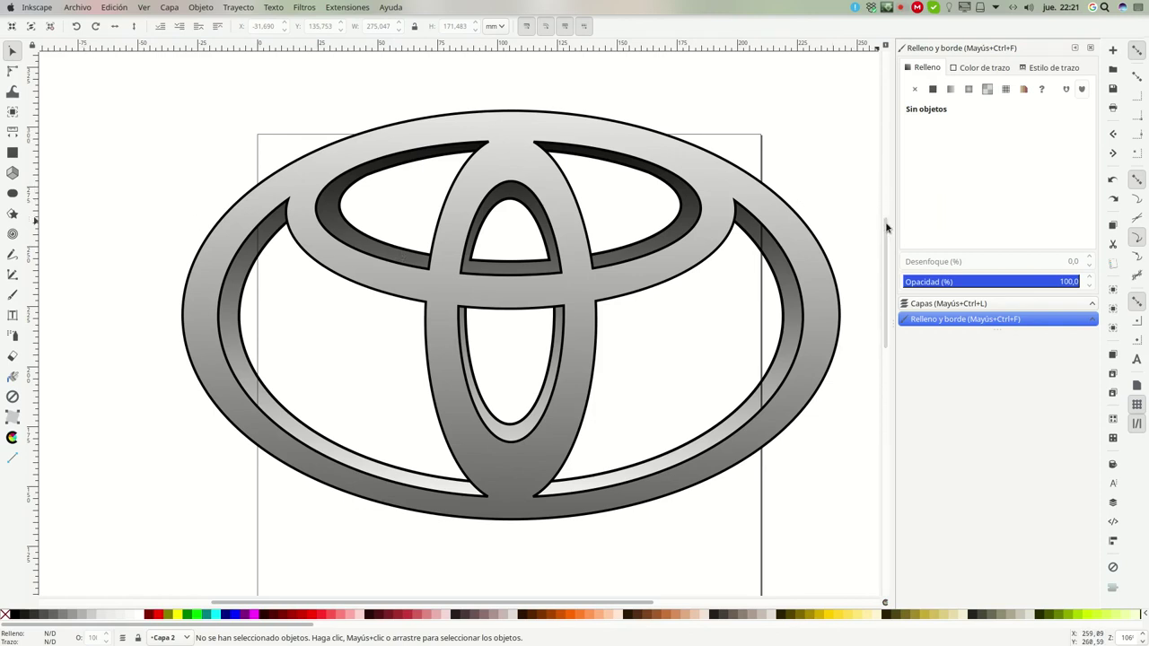
Briefly show and then re-hide the Capa 1 gray-emblem layer
scroll(891, 242, "down", 1)
scroll(891, 245, "down", 1)
scroll(889, 247, "up", 1)
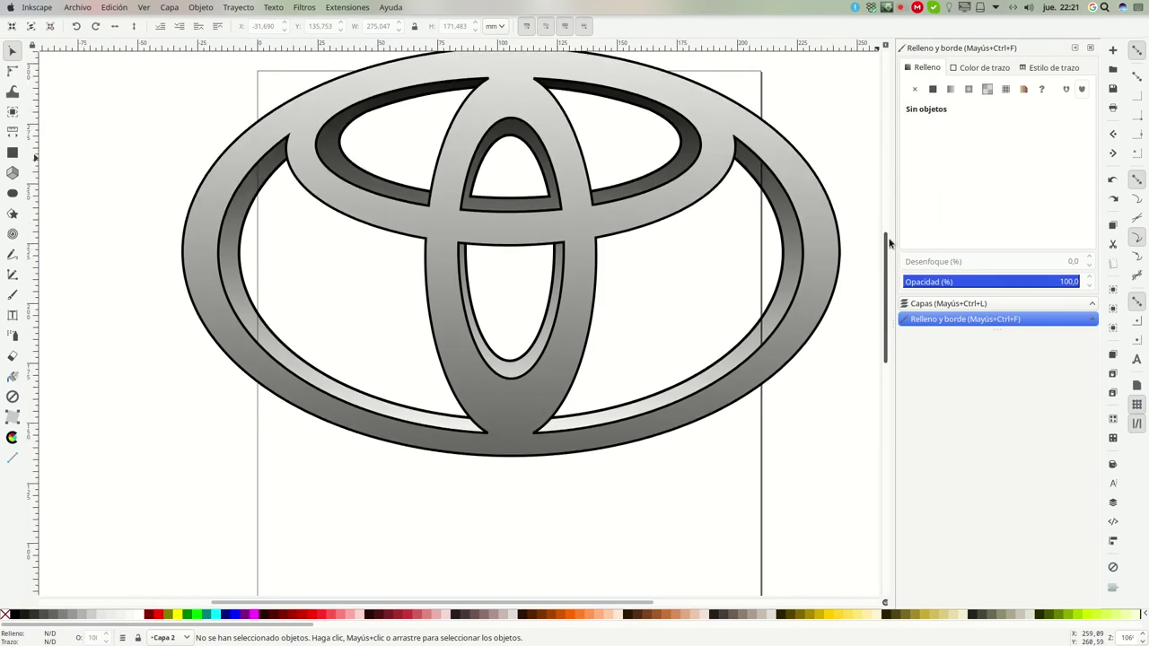
left_click(12, 315)
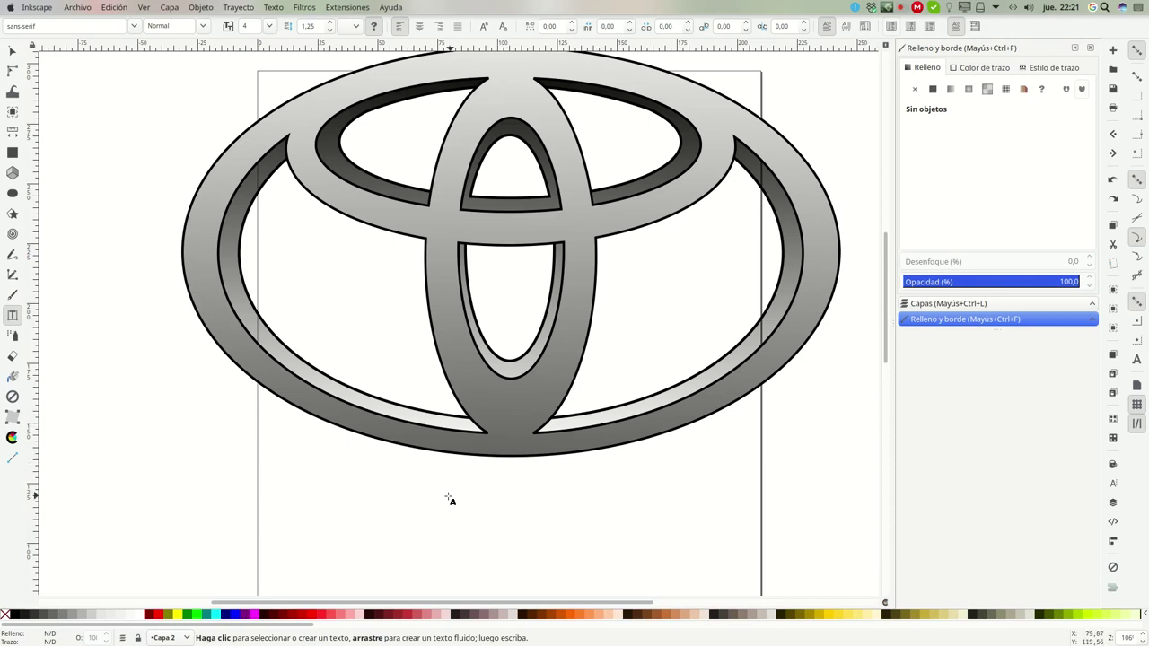
left_click(905, 305)
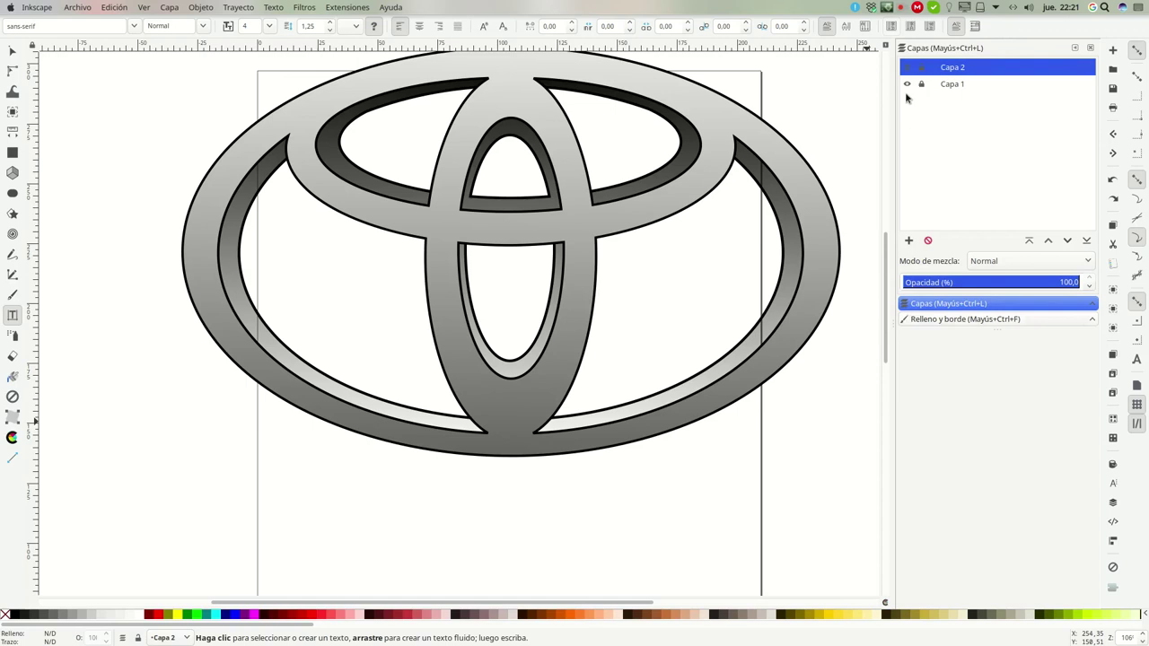
left_click(907, 85)
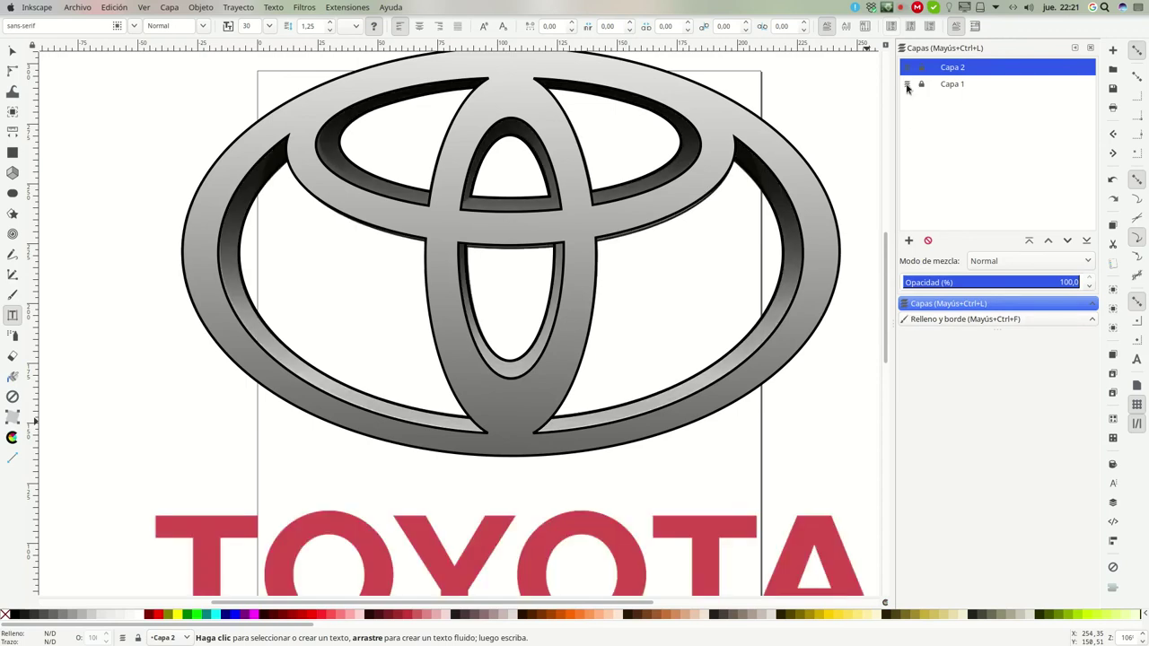
left_click(907, 84)
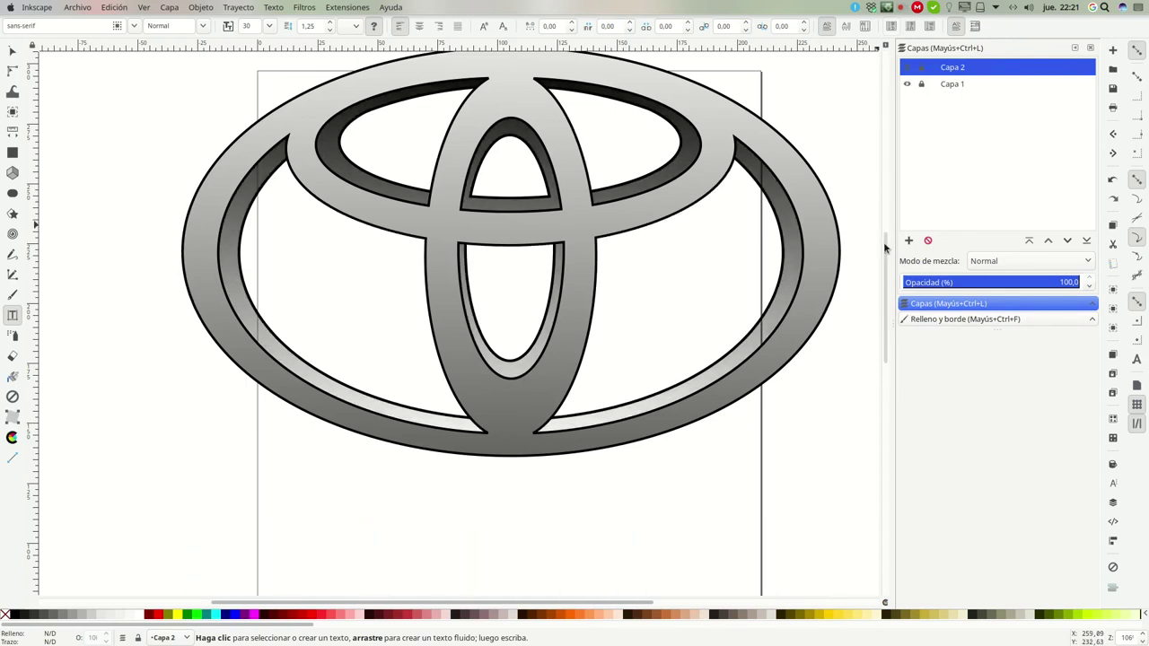
Draw a flowed text frame below the emblem, type DIEGO and select it all
left_click_drag(886, 246, 886, 291)
mouse_move(156, 333)
left_mouse_down()
mouse_move(738, 422)
mouse_move(839, 424)
left_mouse_up()
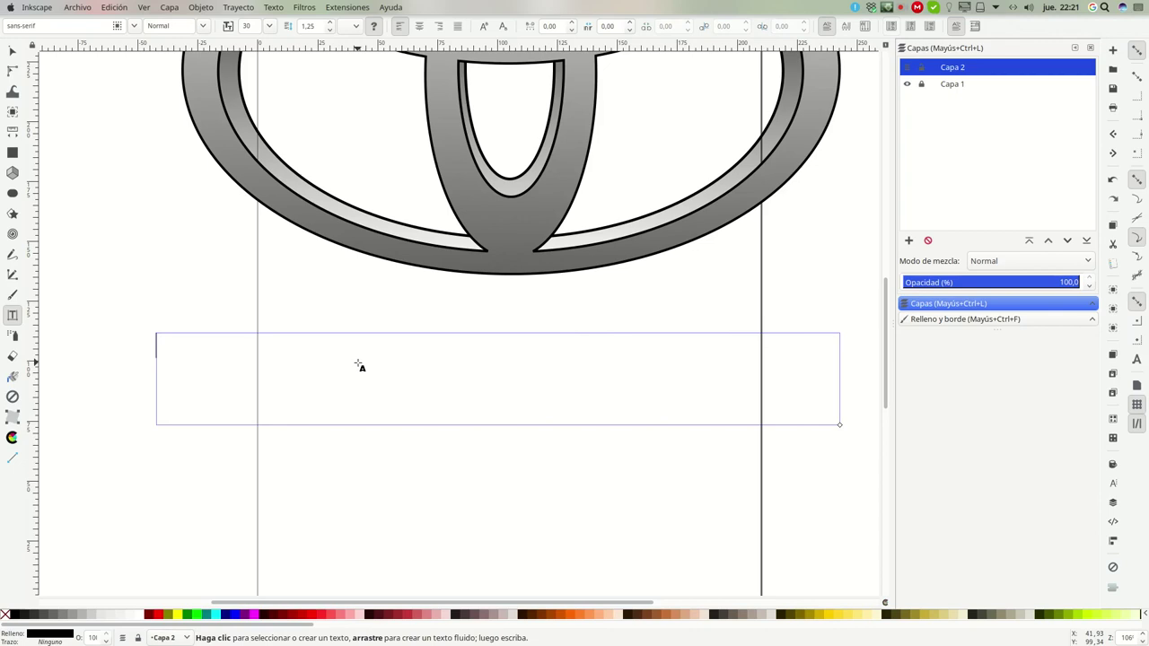
type("DIEGO")
key("shift+Left")
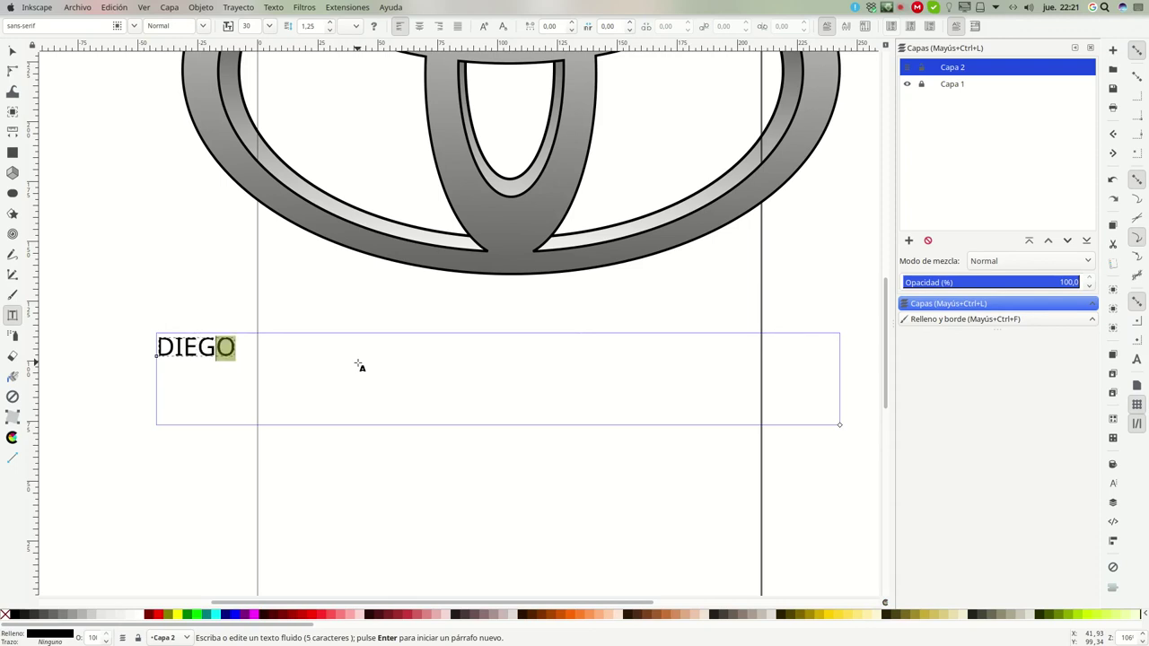
key("ctrl+a")
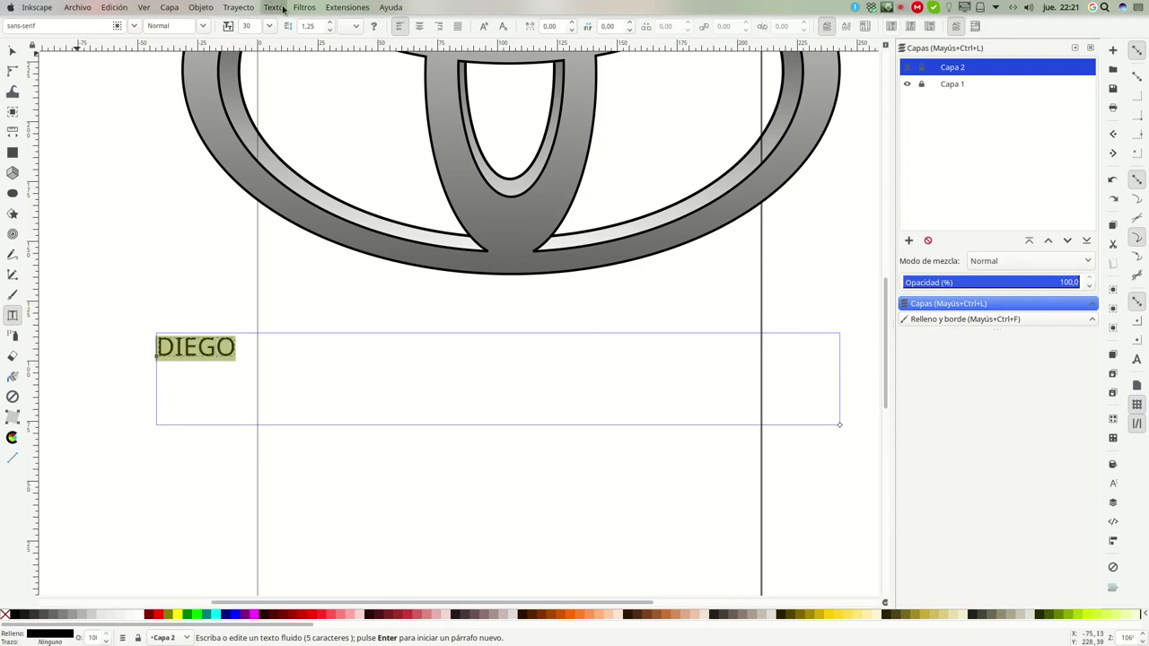
Apply the Arial Black font to DIEGO in the Text and Font dialog
left_click(269, 8)
left_click(296, 26)
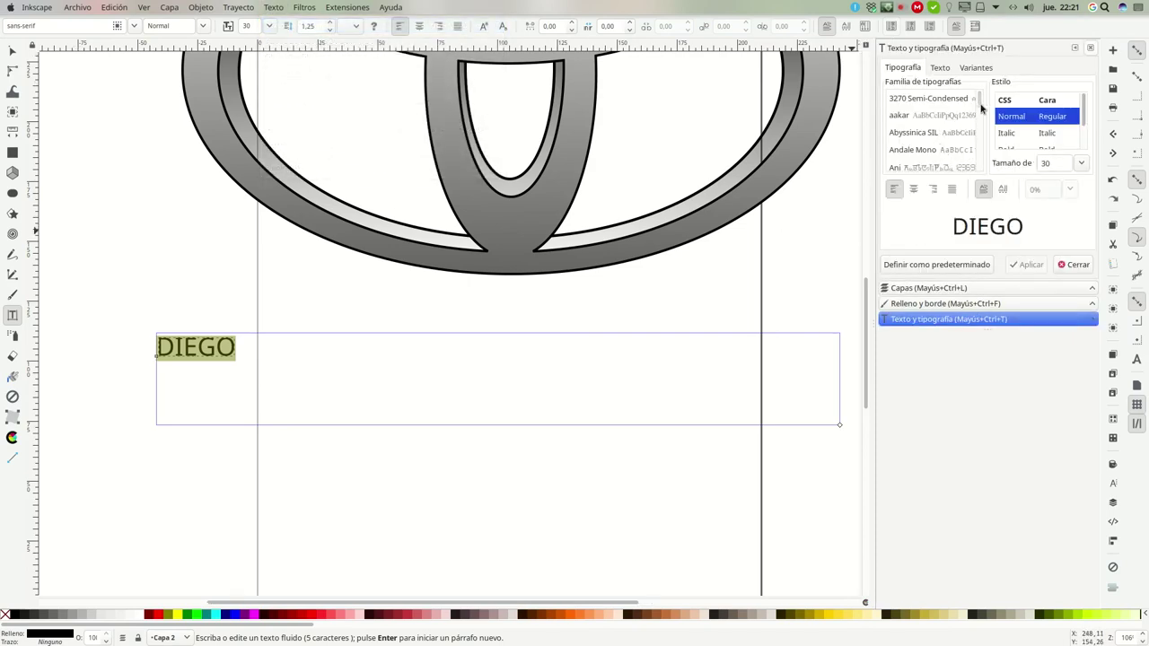
left_click(939, 139)
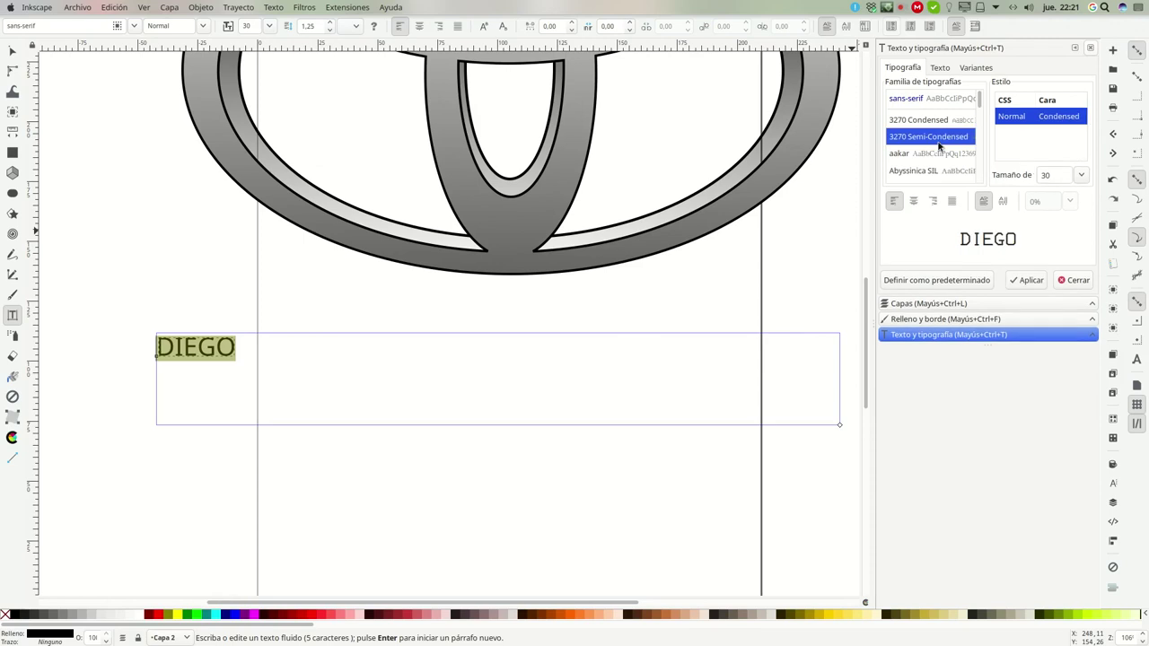
key("Down")
key("Down")
key("Down")
key("Down")
key("Down")
key("Down")
key("Down")
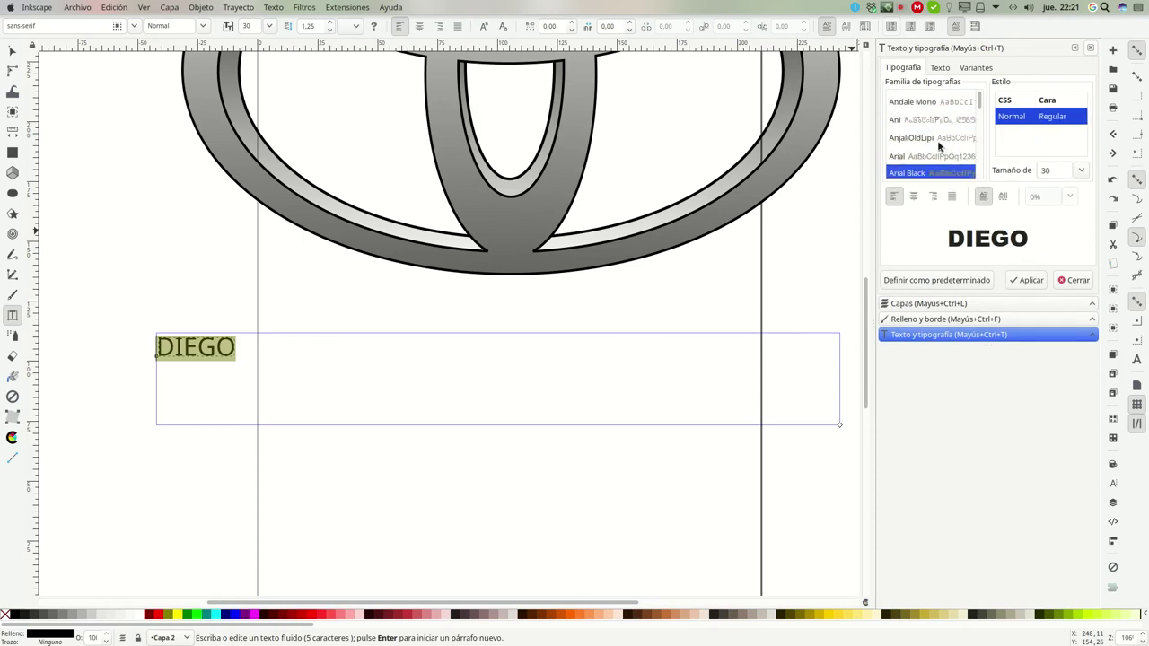
left_click(1033, 280)
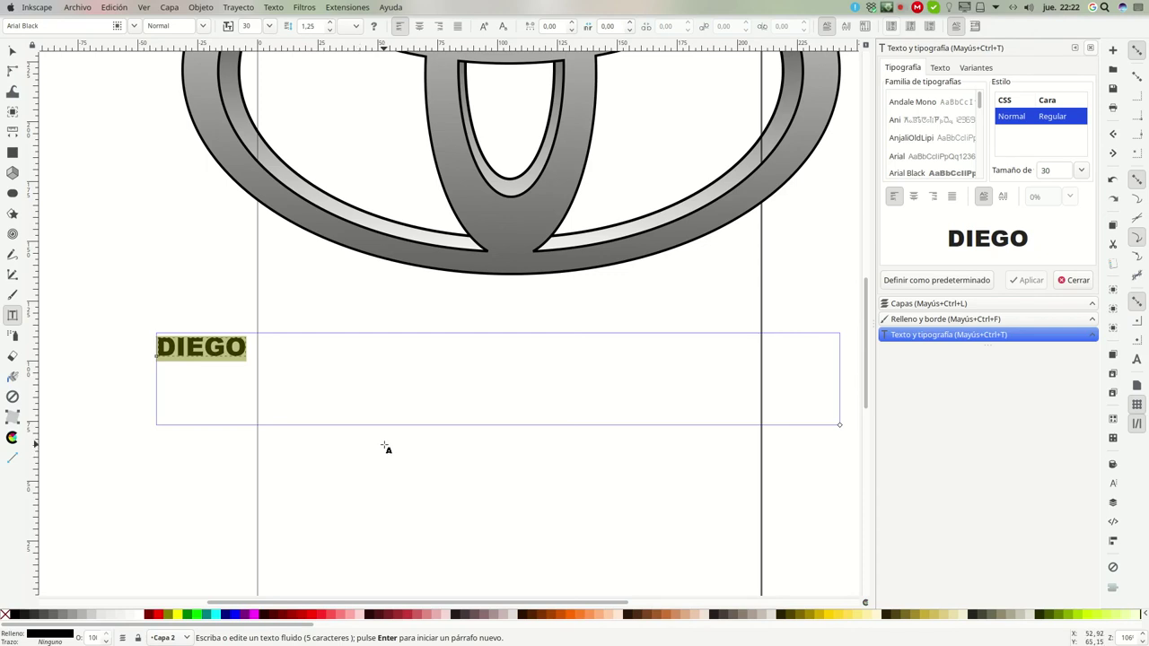
left_click(13, 54)
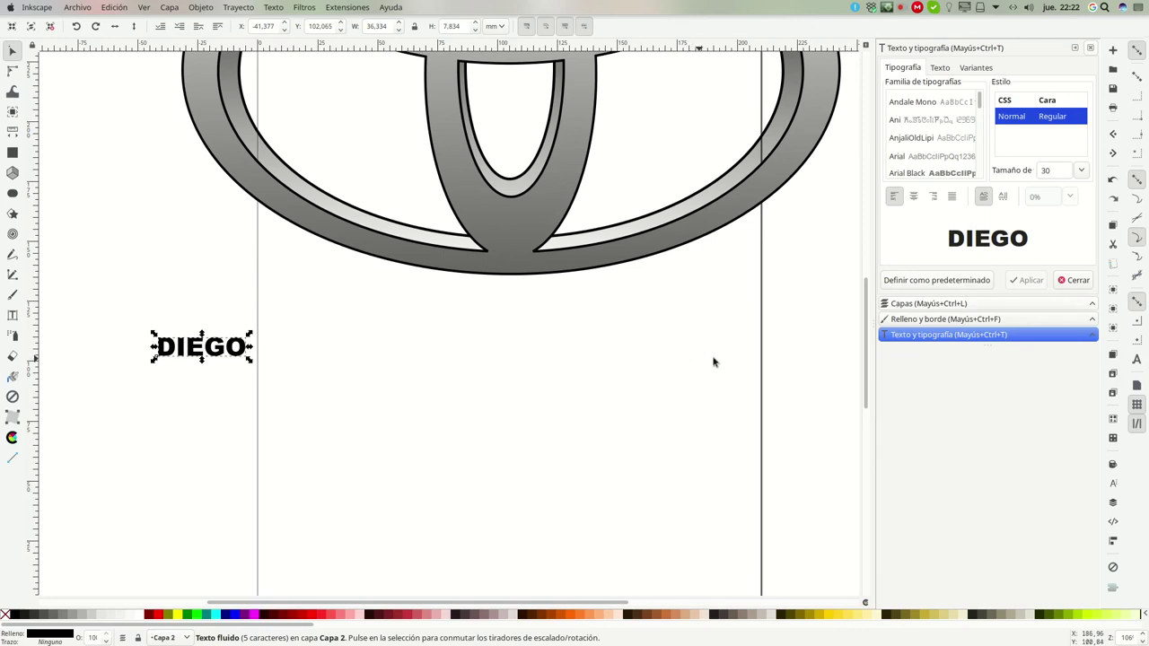
Colour DIEGO dark red, widen it beneath the emblem, and open Document Properties
left_click(298, 616)
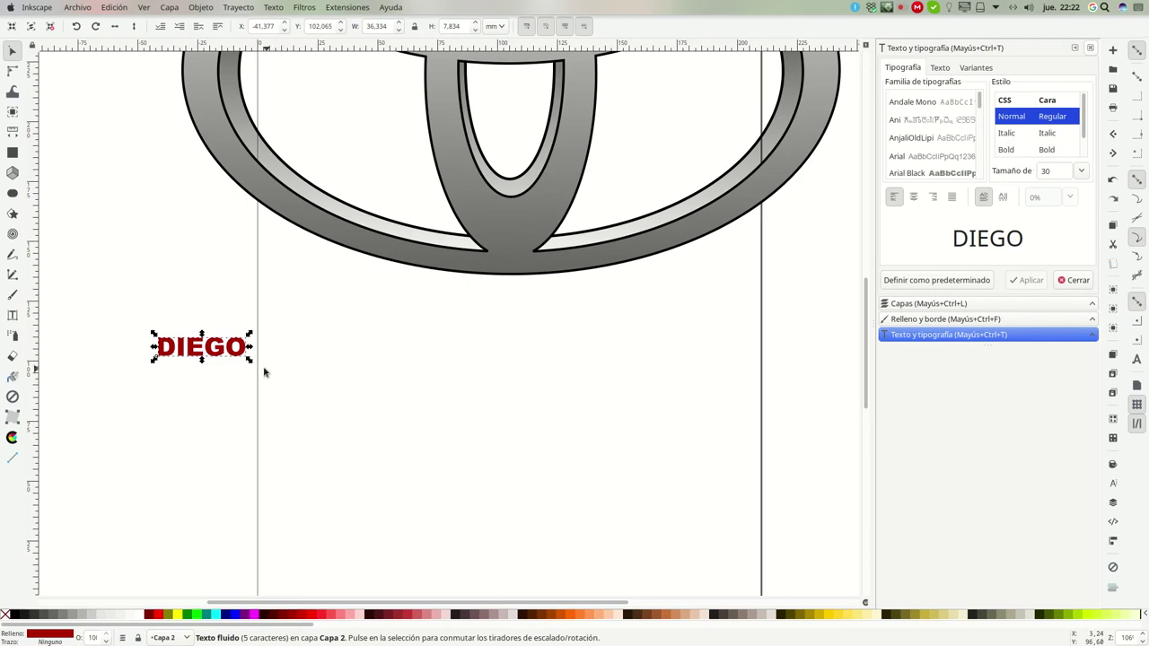
left_click_drag(252, 360, 842, 444)
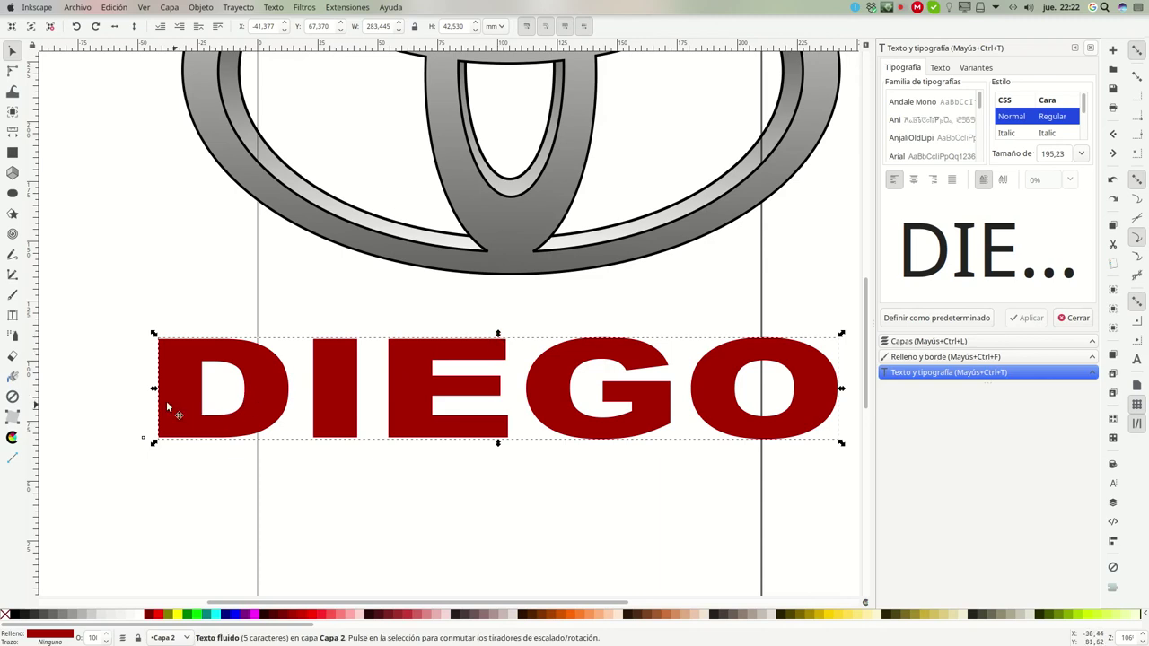
left_click_drag(153, 388, 193, 389)
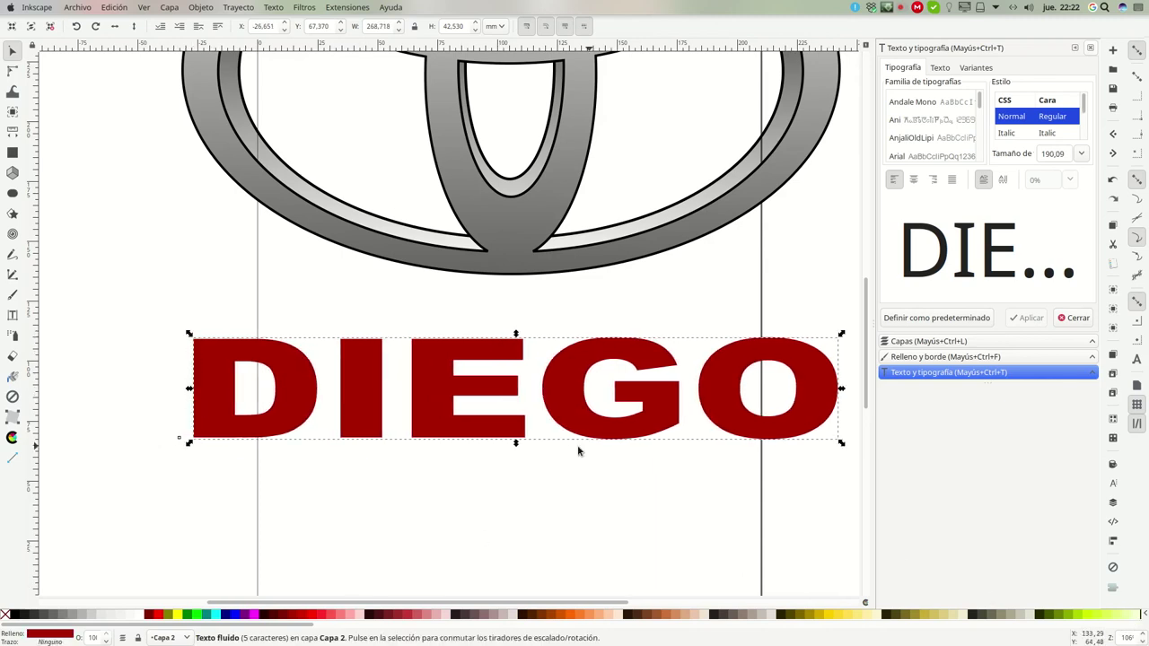
key("minus")
key("minus")
key("minus")
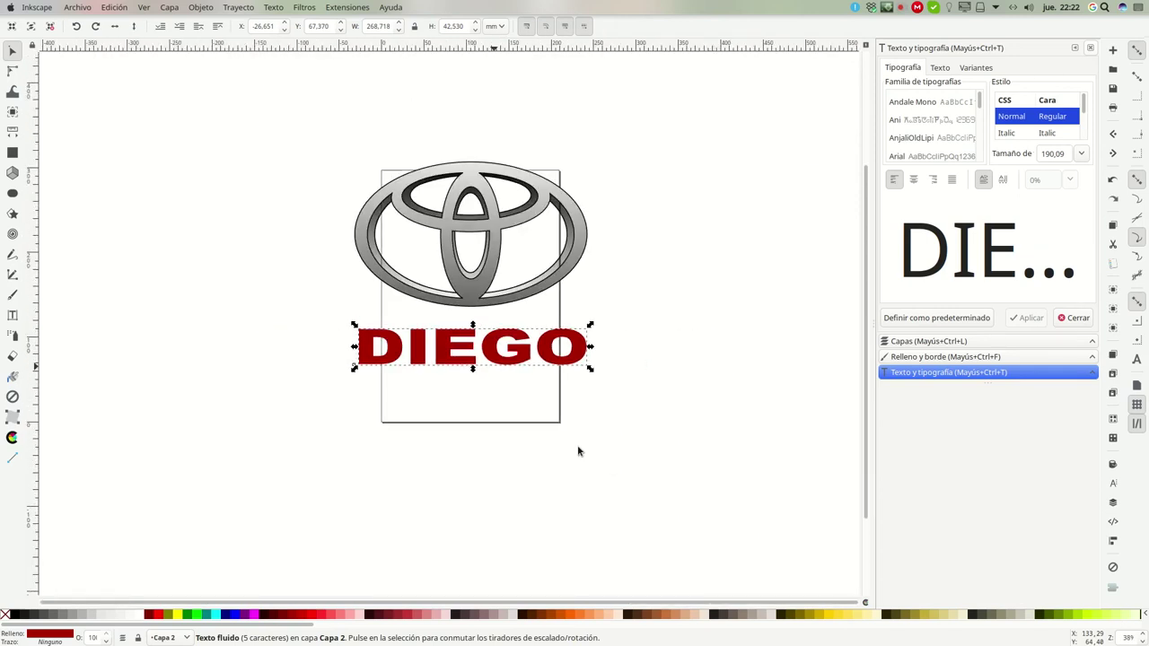
left_click_drag(447, 335, 455, 327)
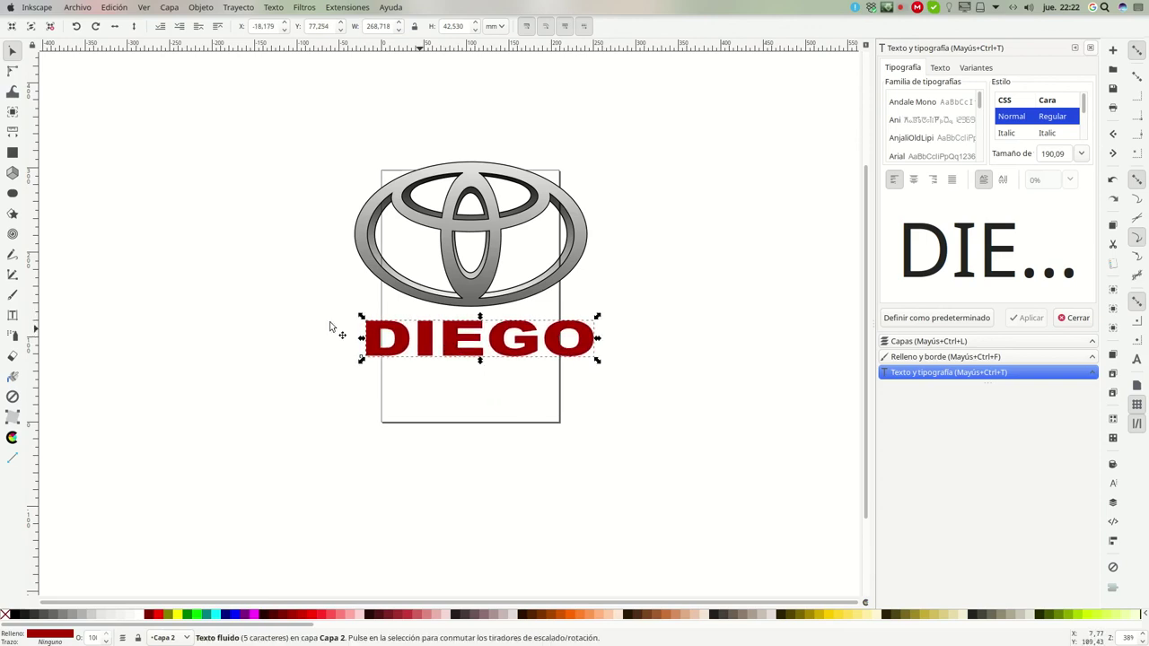
left_click(72, 7)
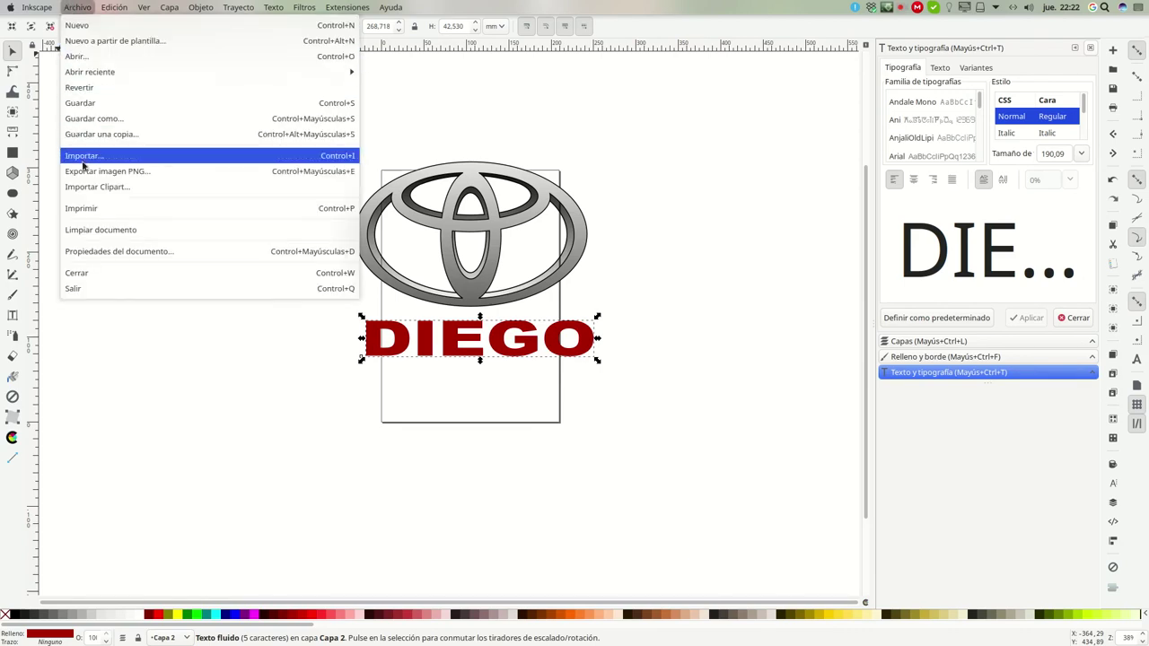
left_click(96, 261)
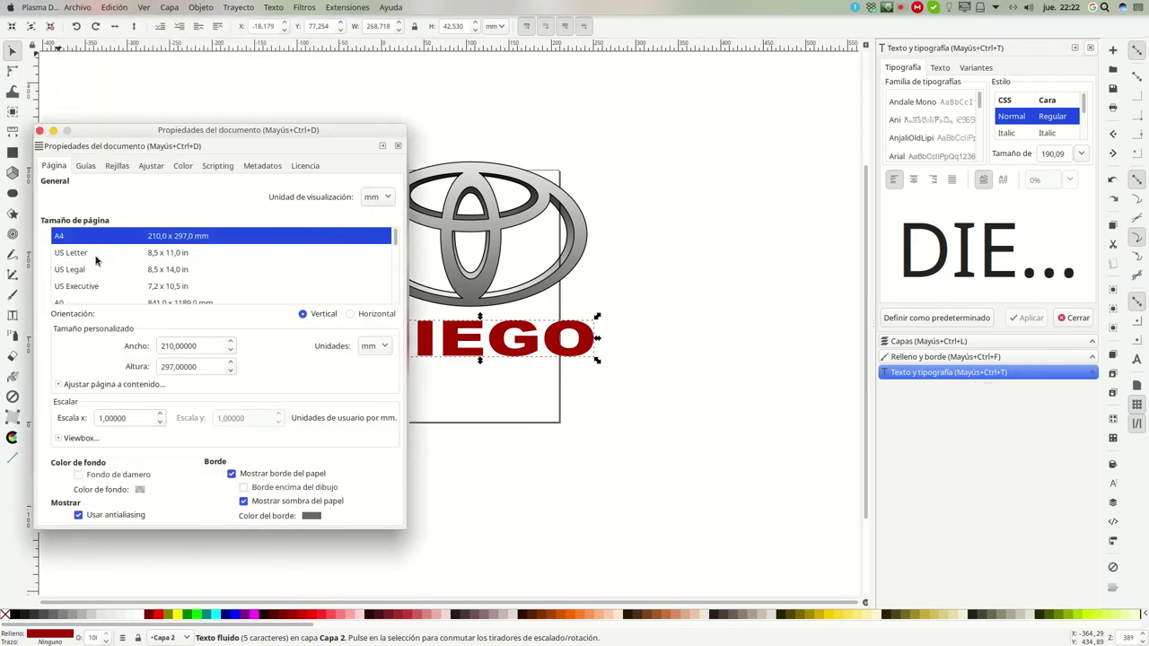
Fit the page to the selected text, then to the whole drawing
left_click(133, 385)
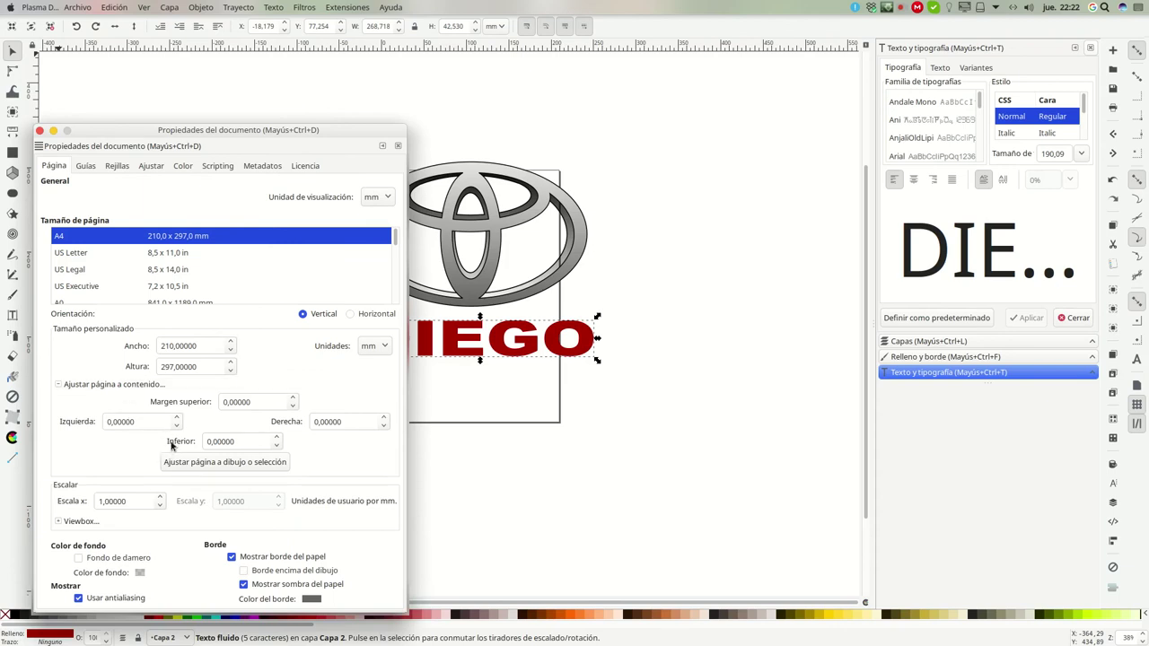
left_click(198, 467)
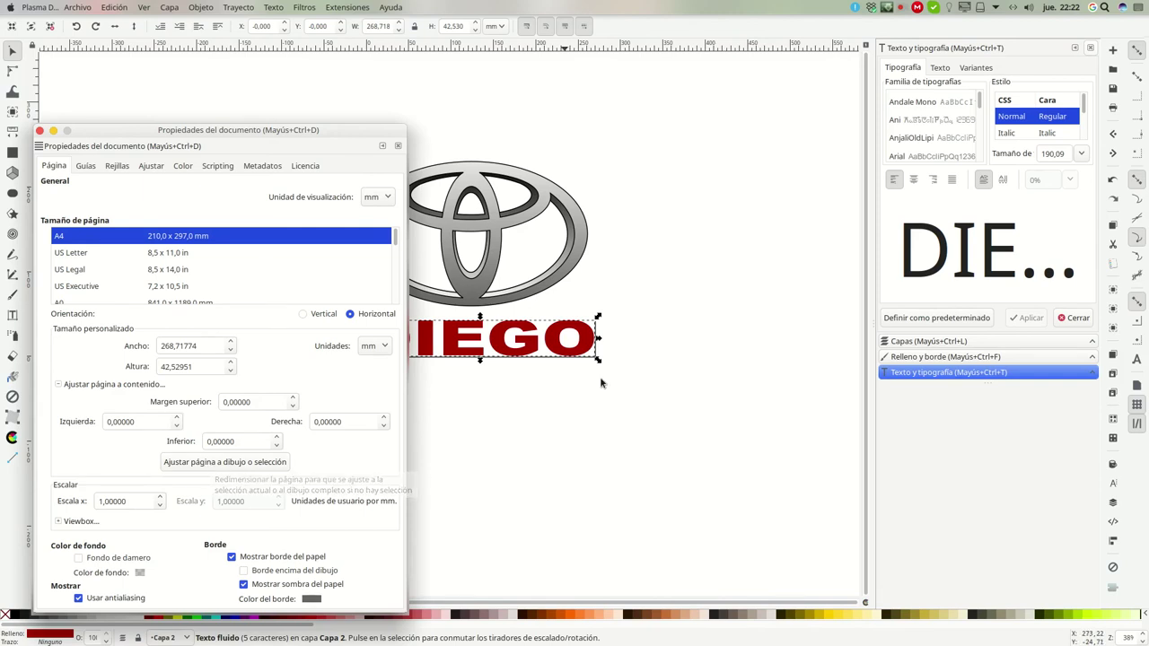
left_click(40, 130)
left_click(452, 405)
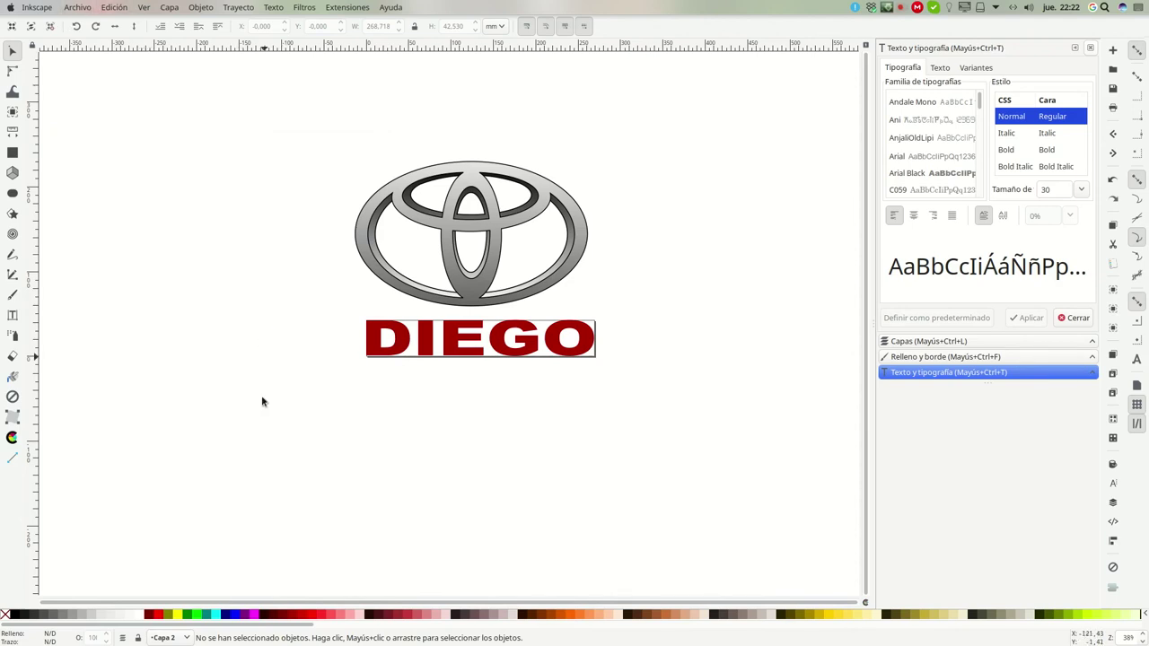
left_click(78, 7)
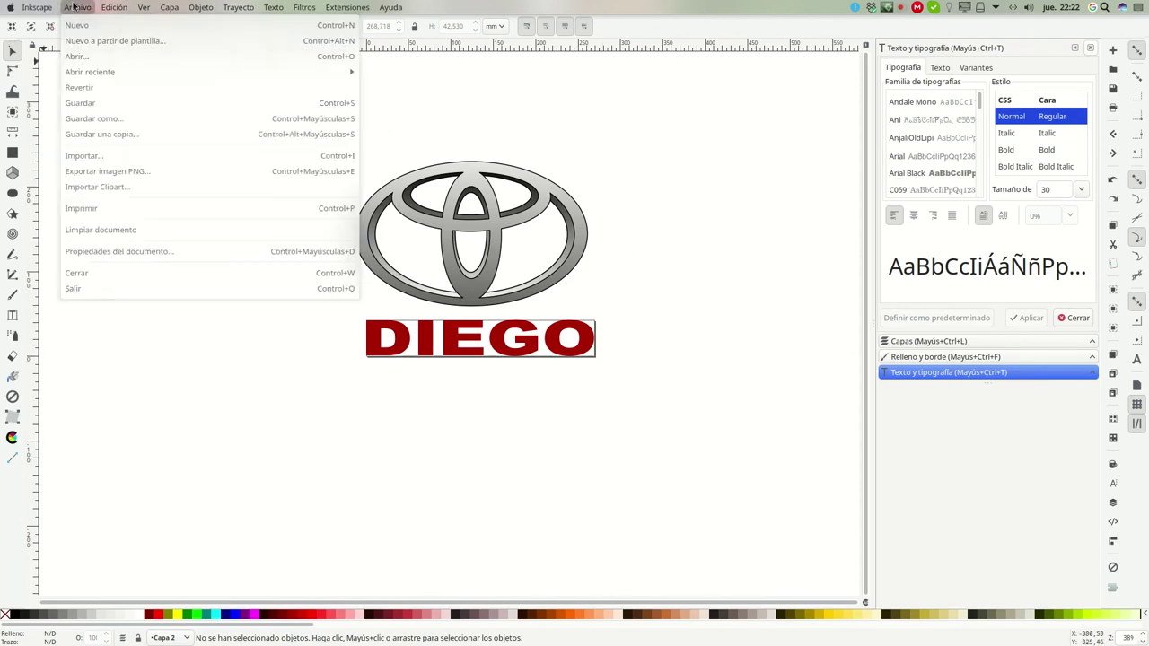
left_click(112, 251)
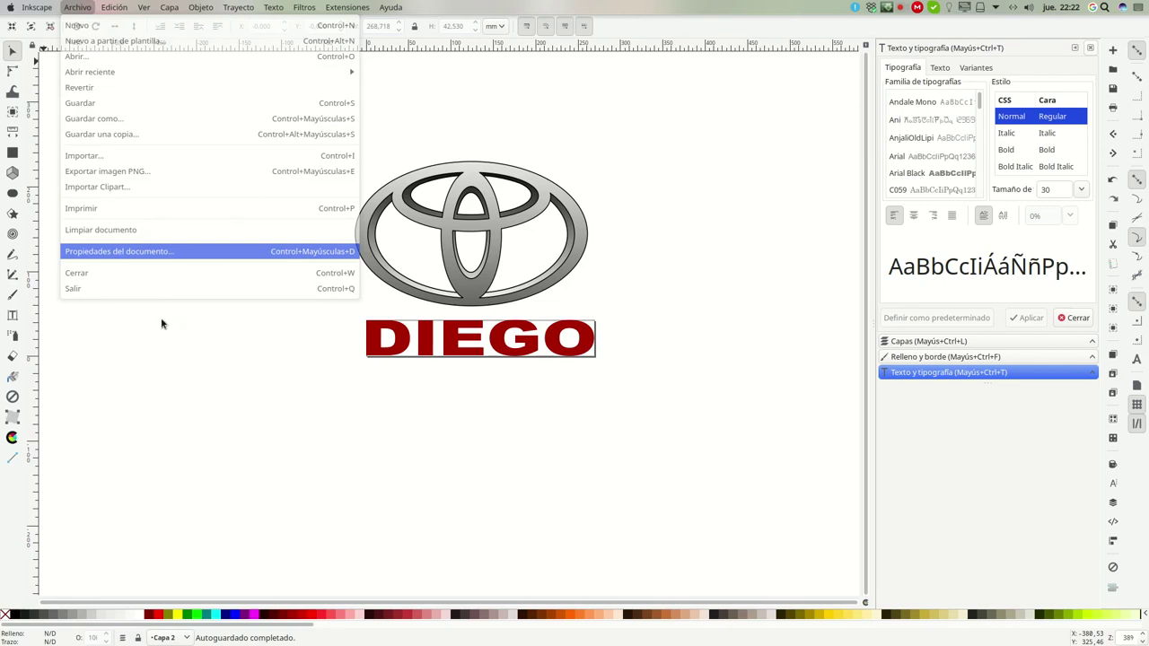
left_click(253, 469)
mouse_move(239, 141)
left_mouse_down()
mouse_move(34, 118)
mouse_move(193, 63)
mouse_move(118, 80)
left_mouse_up()
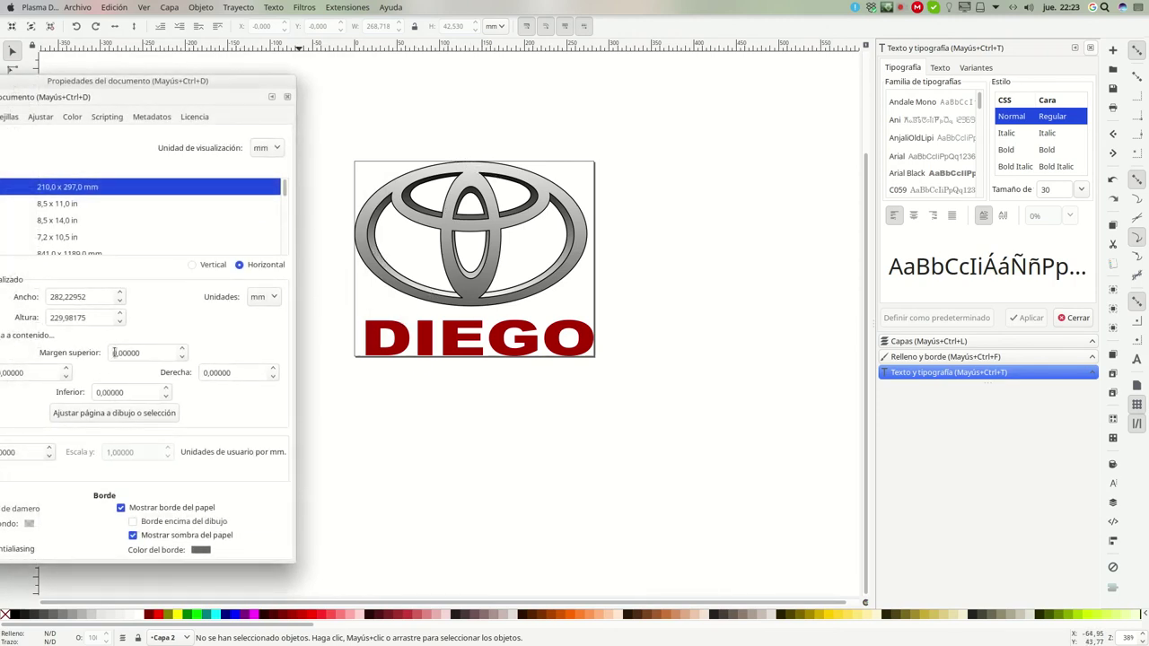
left_click_drag(169, 82, 377, 86)
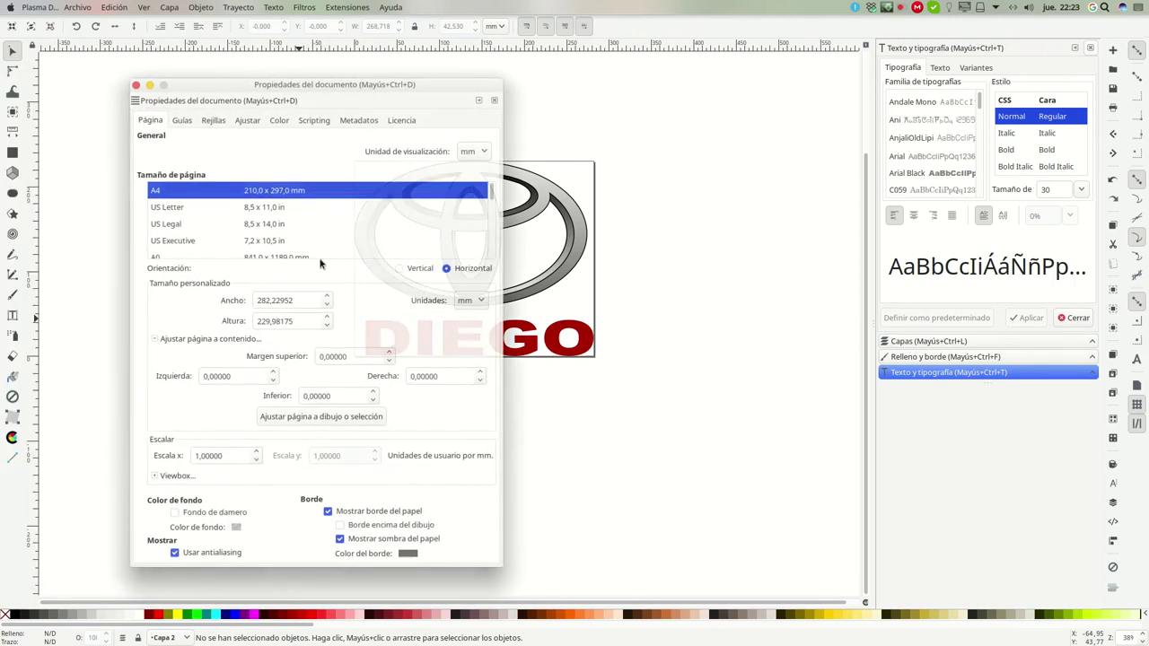
Set all four page margins to 5 mm, refit the page to the drawing, and close
left_click_drag(320, 357, 309, 354)
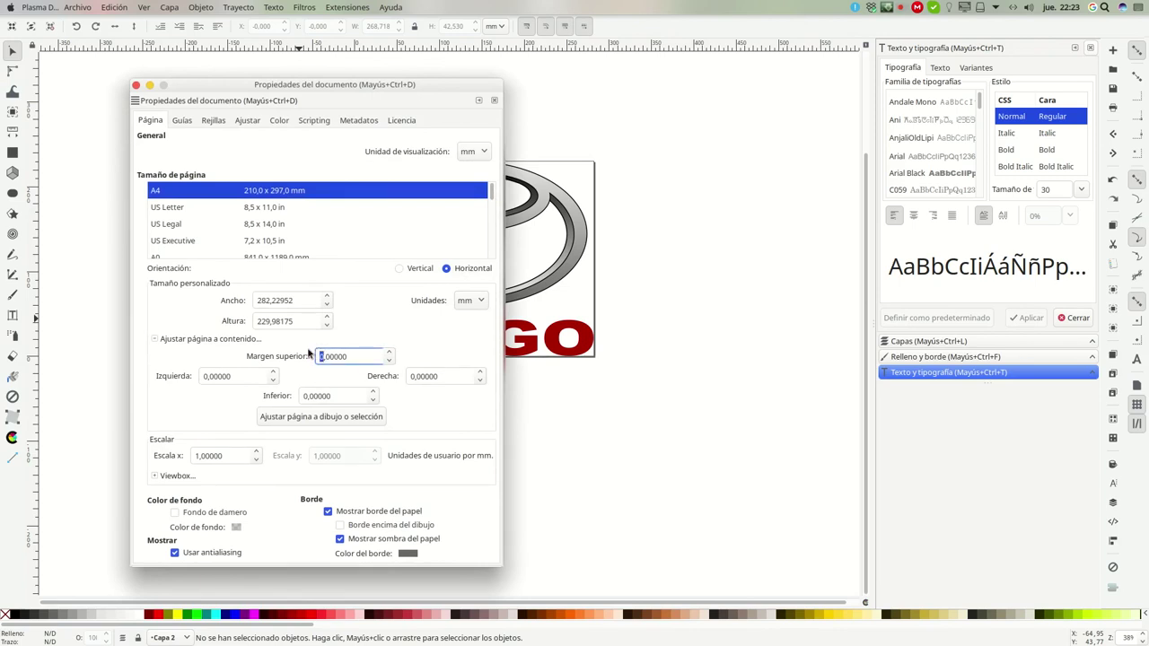
left_click_drag(206, 371, 156, 368)
type("5")
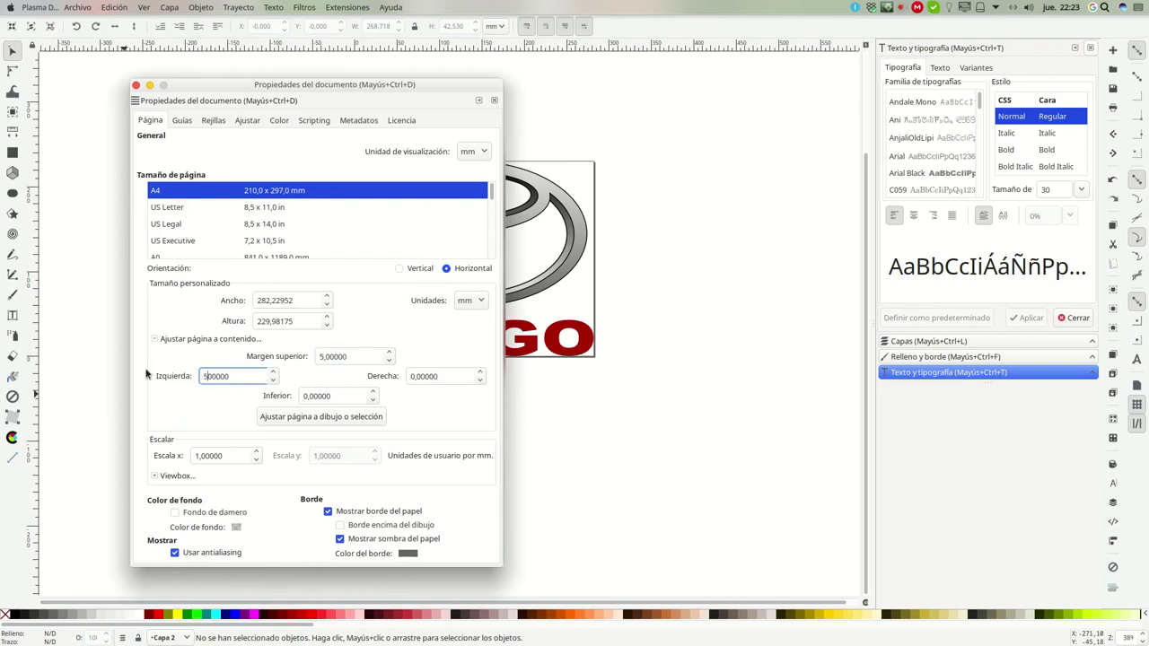
left_click(305, 396)
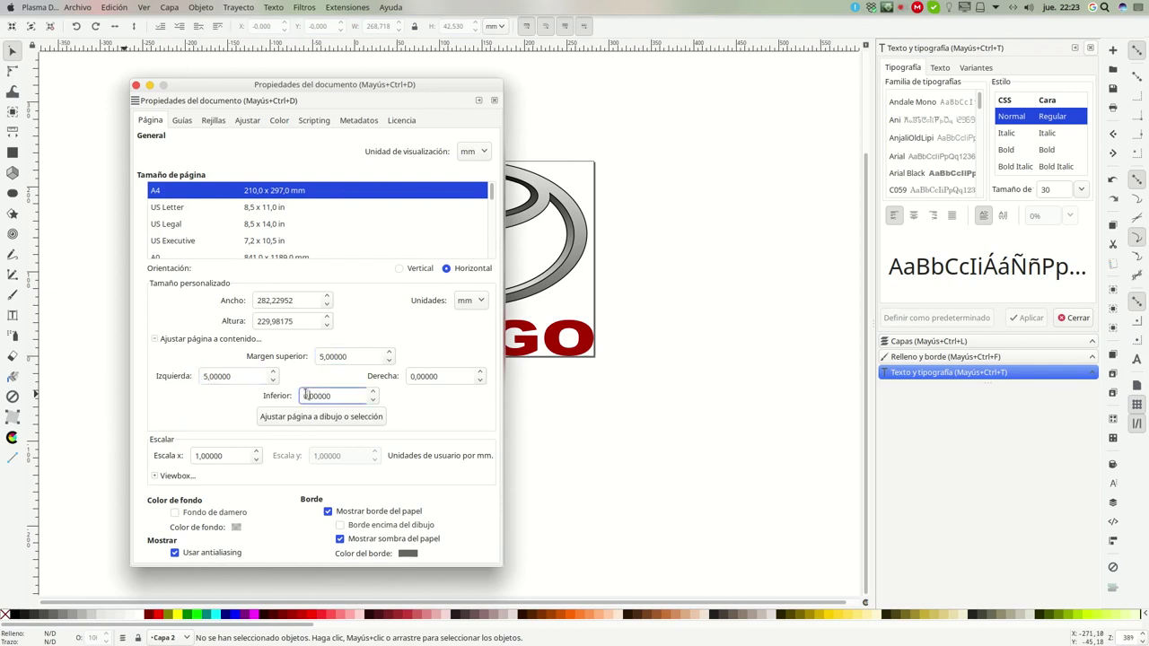
type("5")
left_click(413, 376)
type("5")
left_click(311, 415)
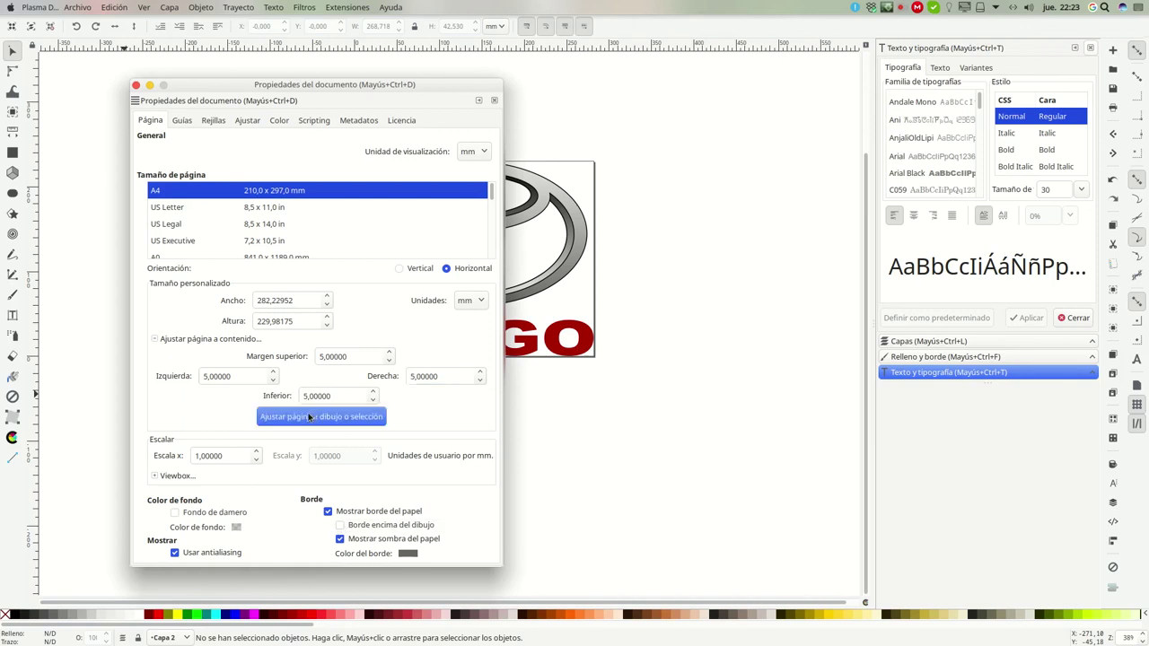
left_click(135, 86)
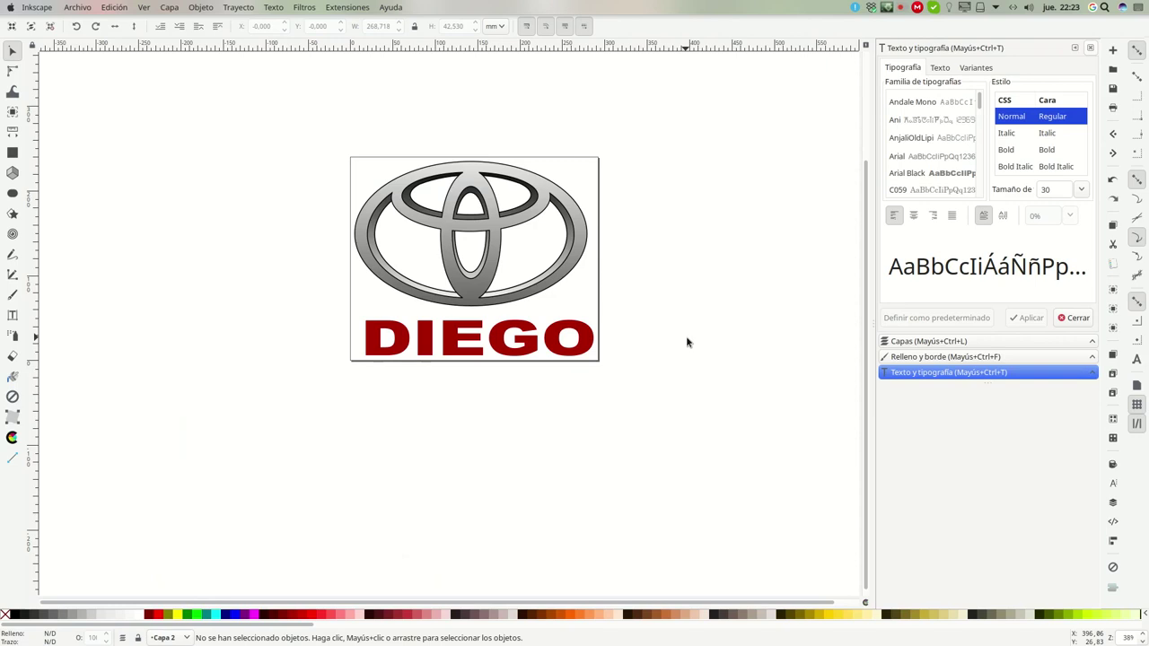
Drag the emblem's gradient end handle lower so it shades light at top to dark at bottom
left_click(466, 171)
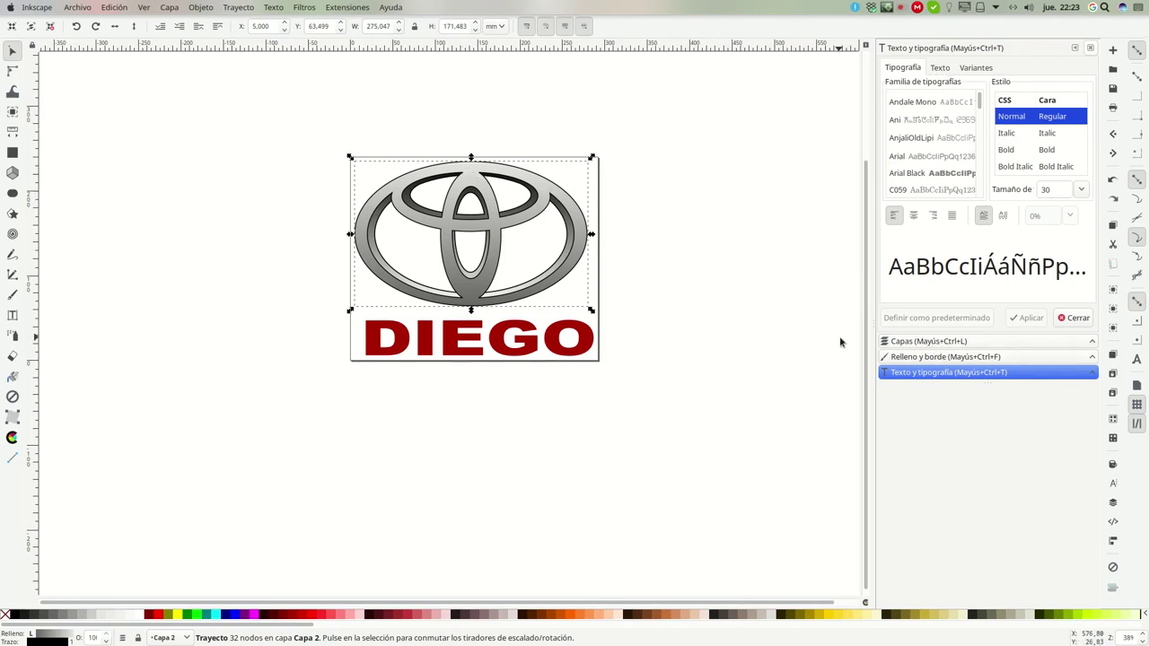
left_click(925, 358)
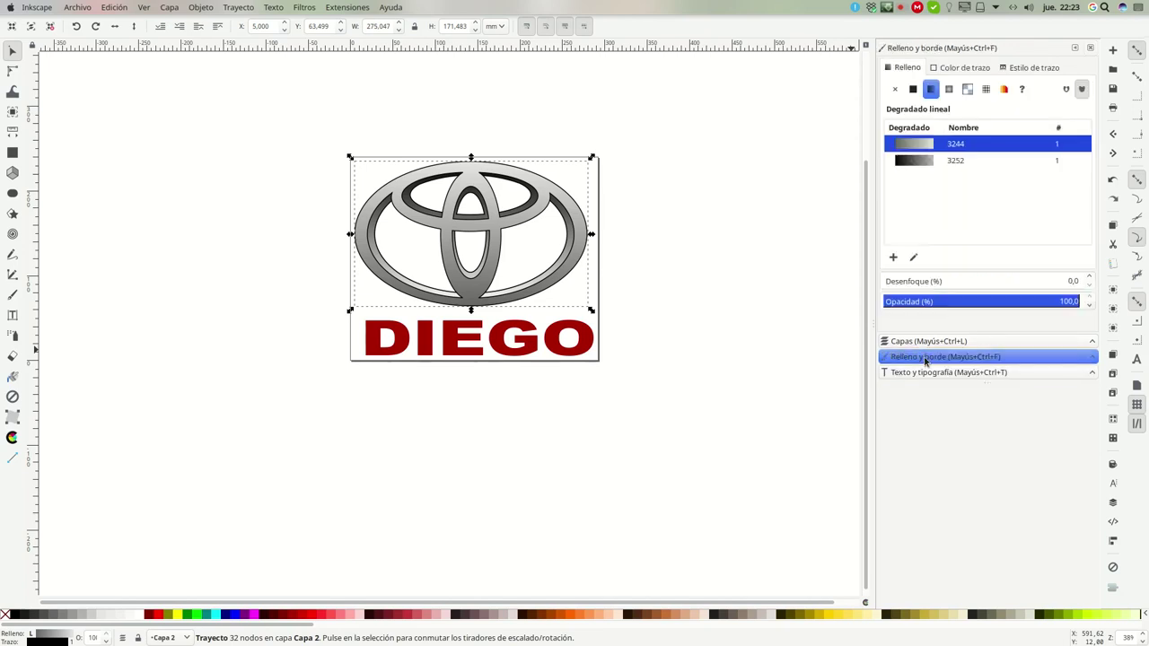
left_click(914, 257)
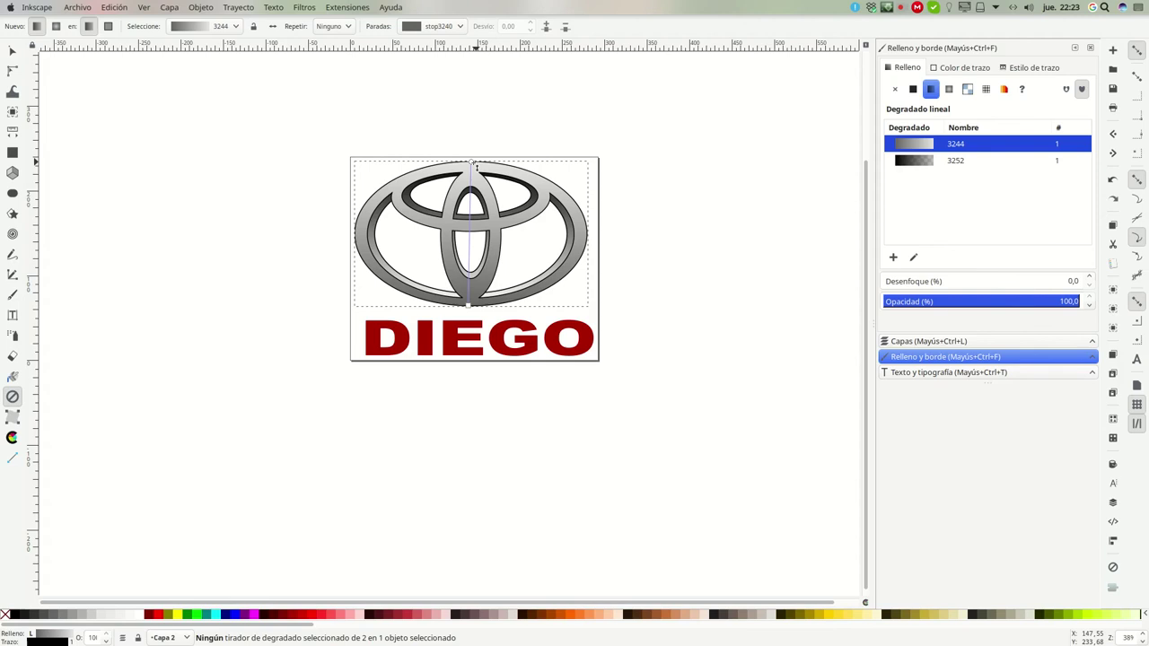
mouse_move(470, 164)
left_mouse_down()
mouse_move(468, 220)
mouse_move(471, 176)
left_mouse_up()
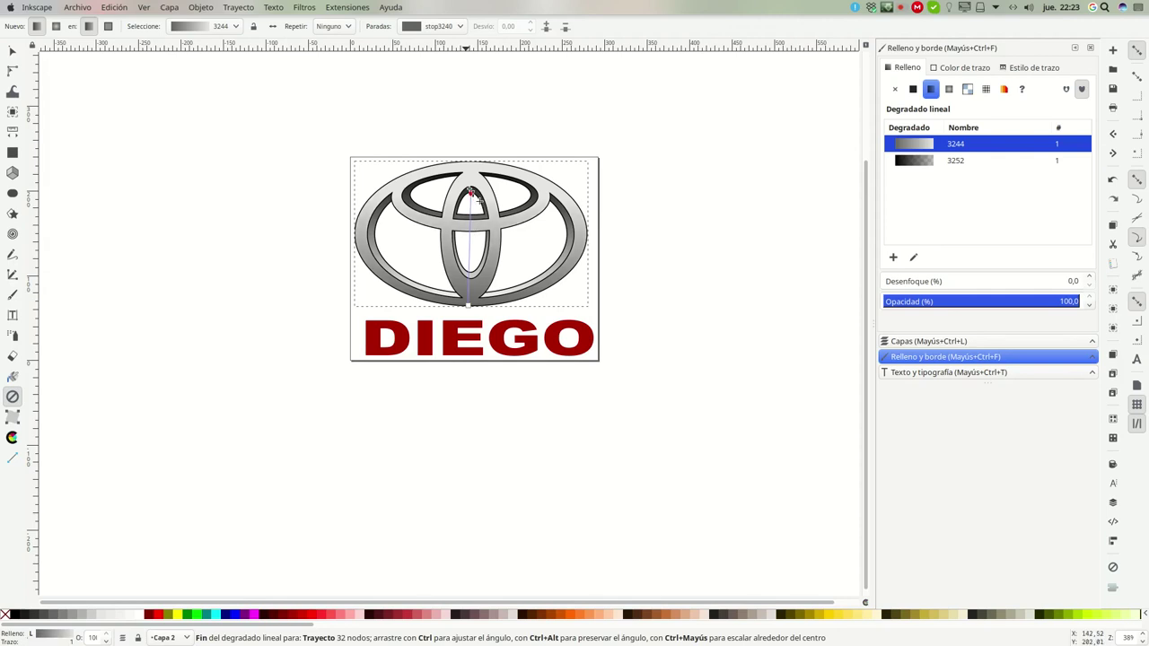
left_click_drag(470, 221, 467, 226)
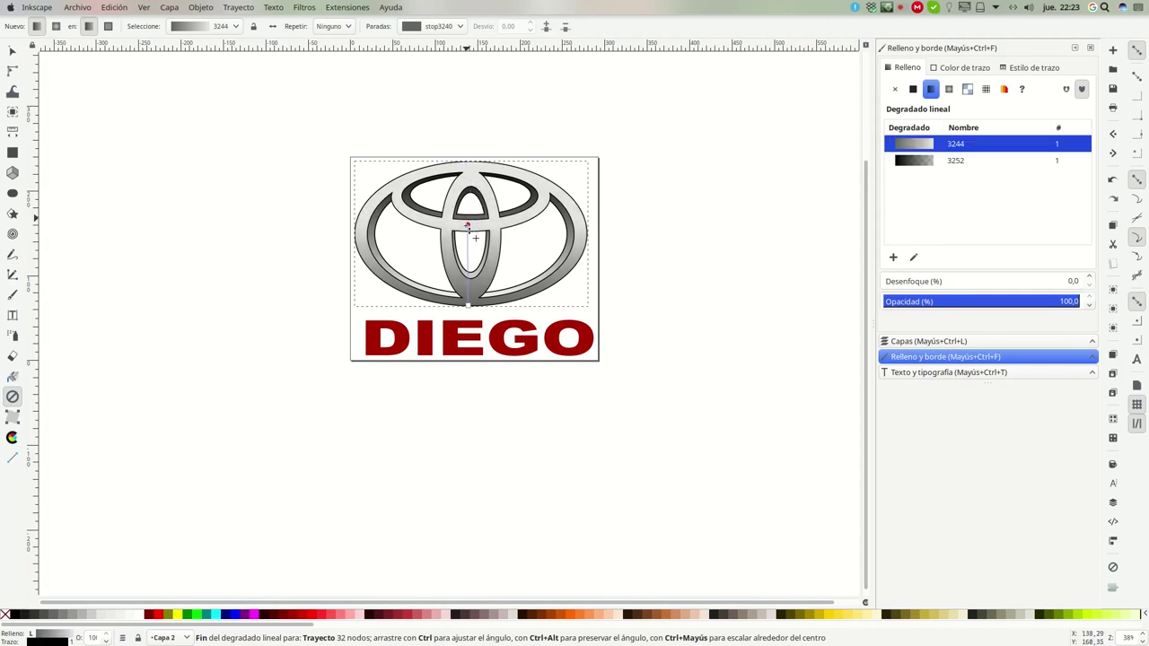
left_click(467, 225)
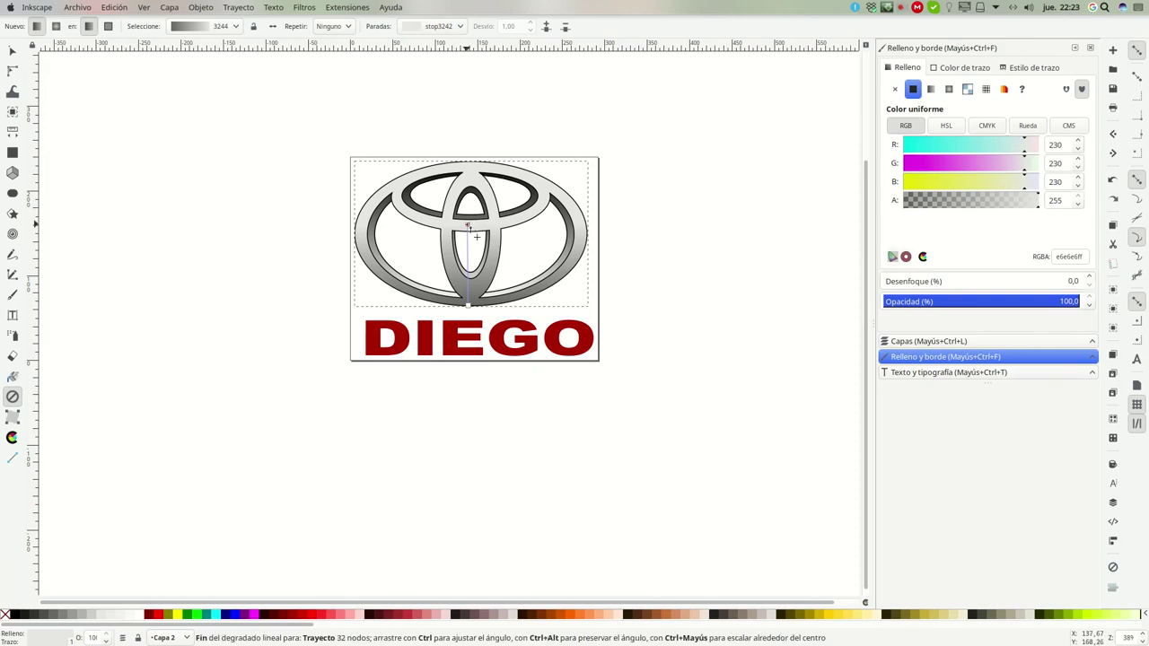
Zoom in on the logo and clear the selection
left_click(655, 167)
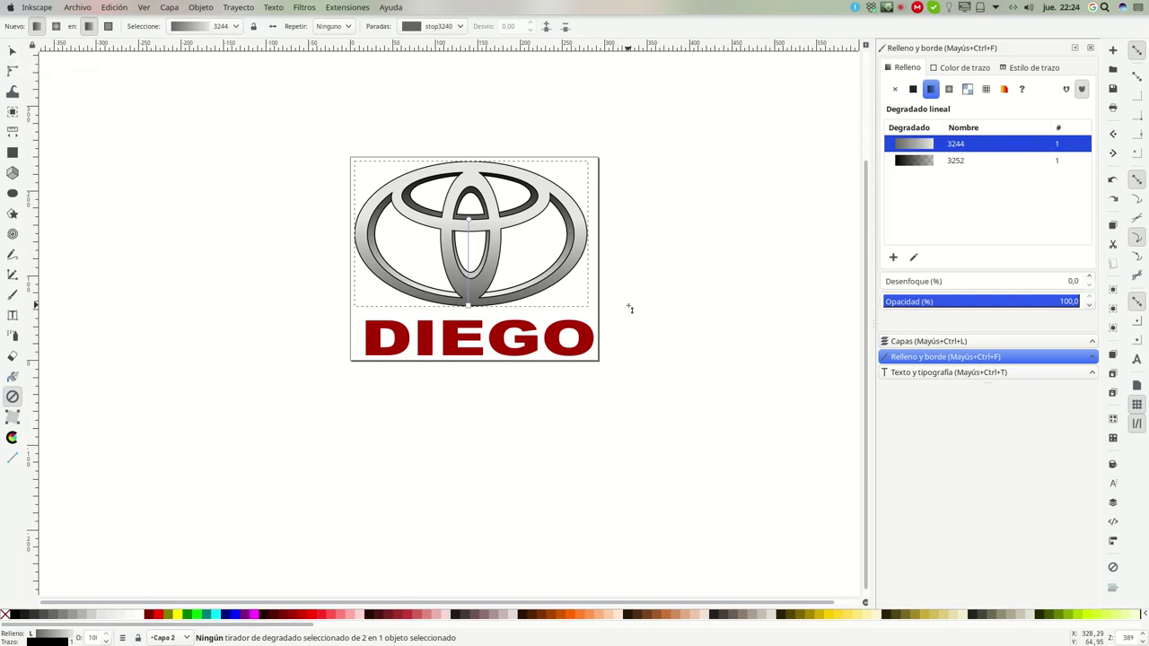
key("plus")
key("plus")
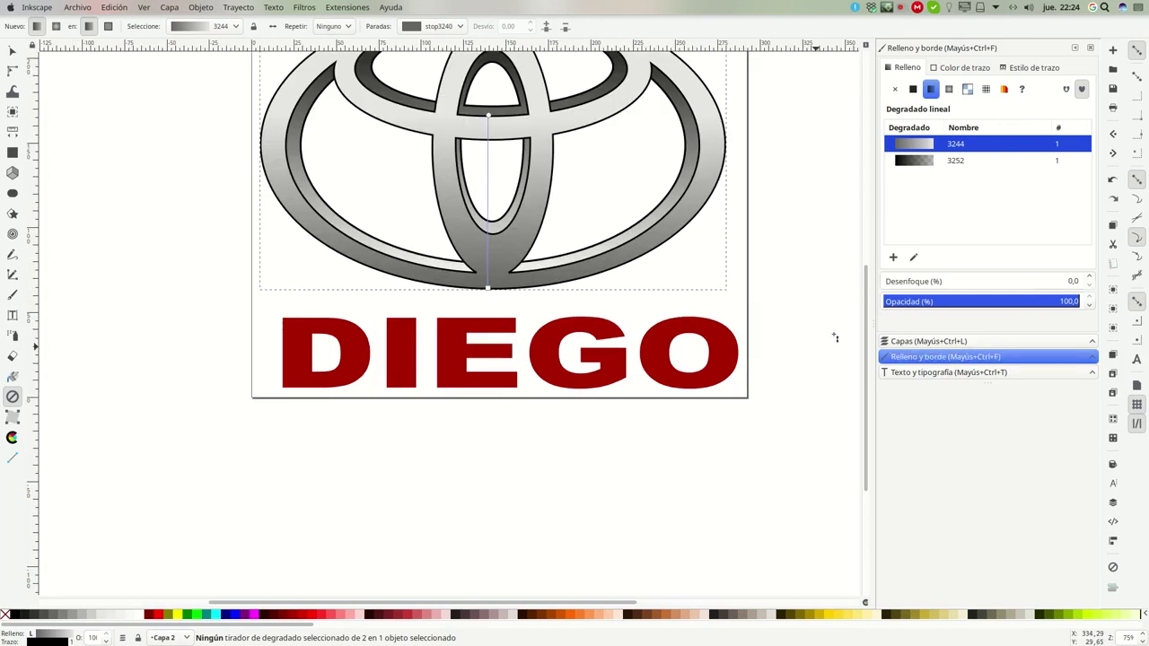
left_click_drag(866, 274, 865, 228)
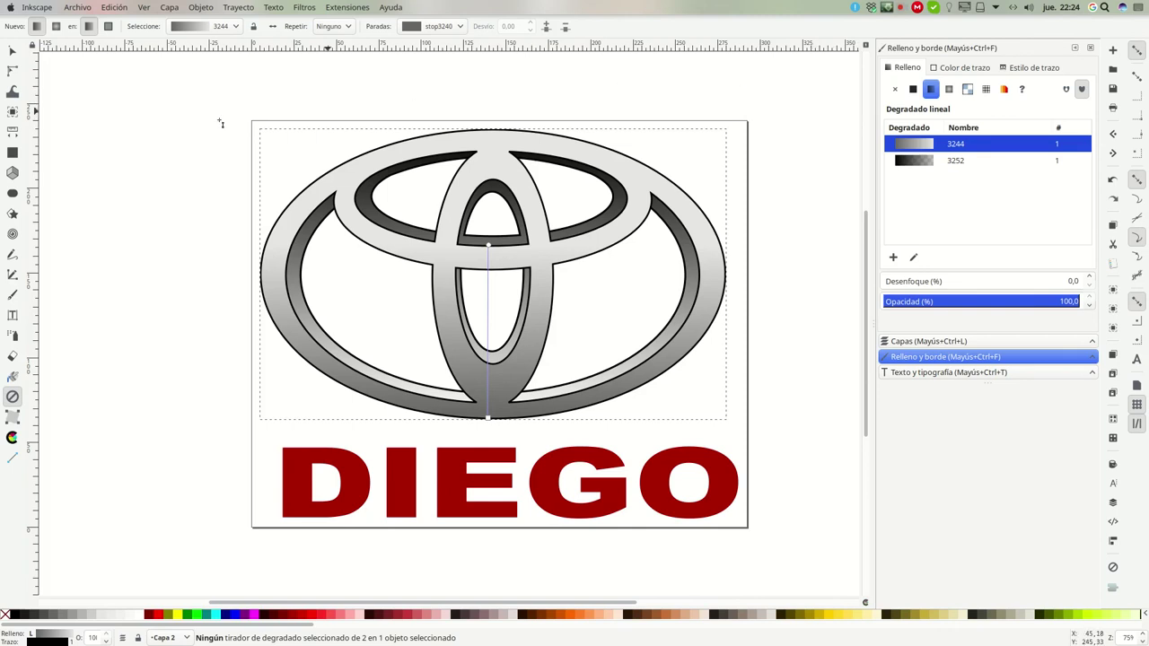
left_click(13, 51)
left_click(121, 226)
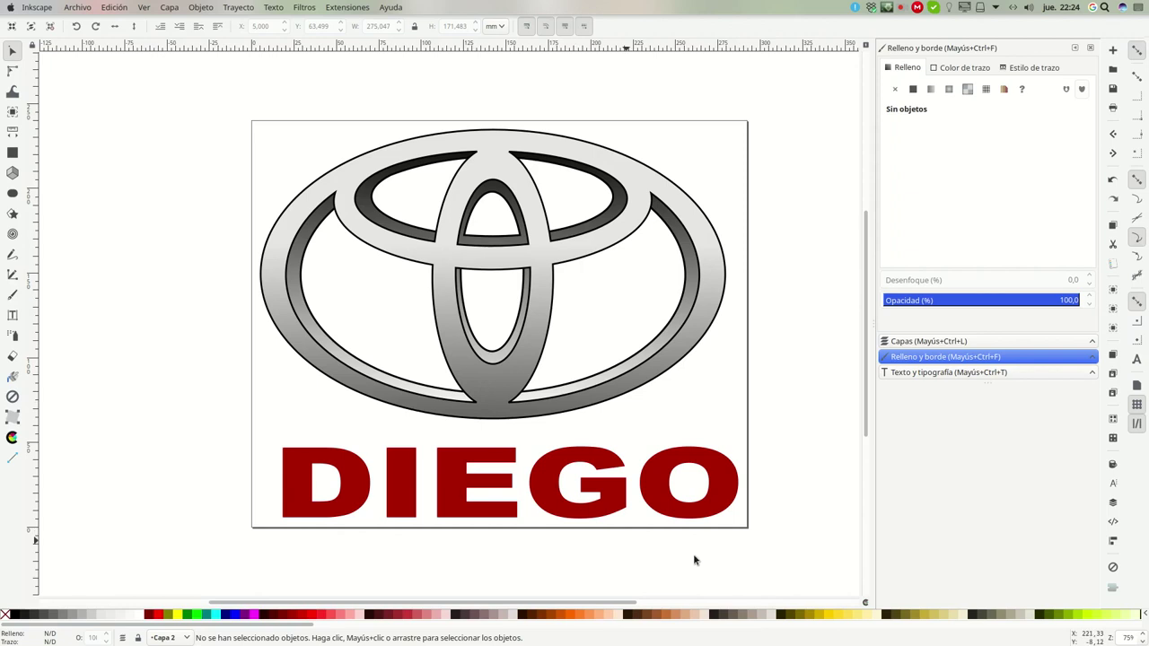
Group the emblem's two gradient shapes, then select the group together with DIEGO
mouse_move(794, 565)
left_mouse_down()
mouse_move(209, 86)
mouse_move(204, 116)
left_mouse_up()
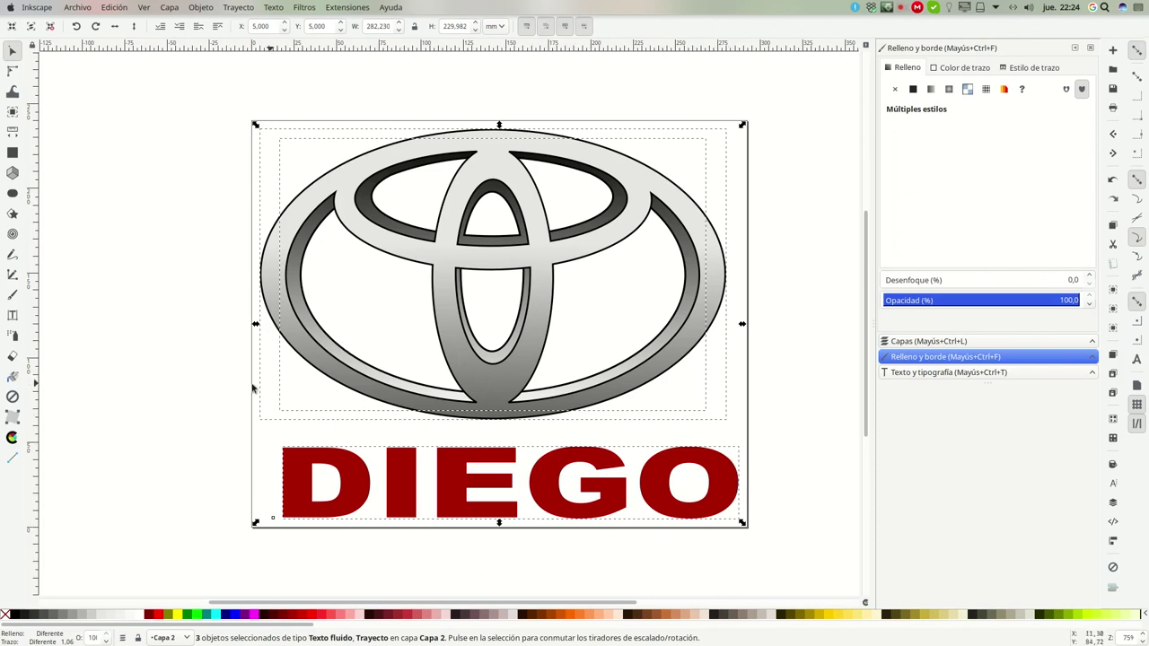
left_click(126, 348)
mouse_move(783, 410)
left_mouse_down()
mouse_move(178, 105)
mouse_move(799, 432)
left_mouse_up()
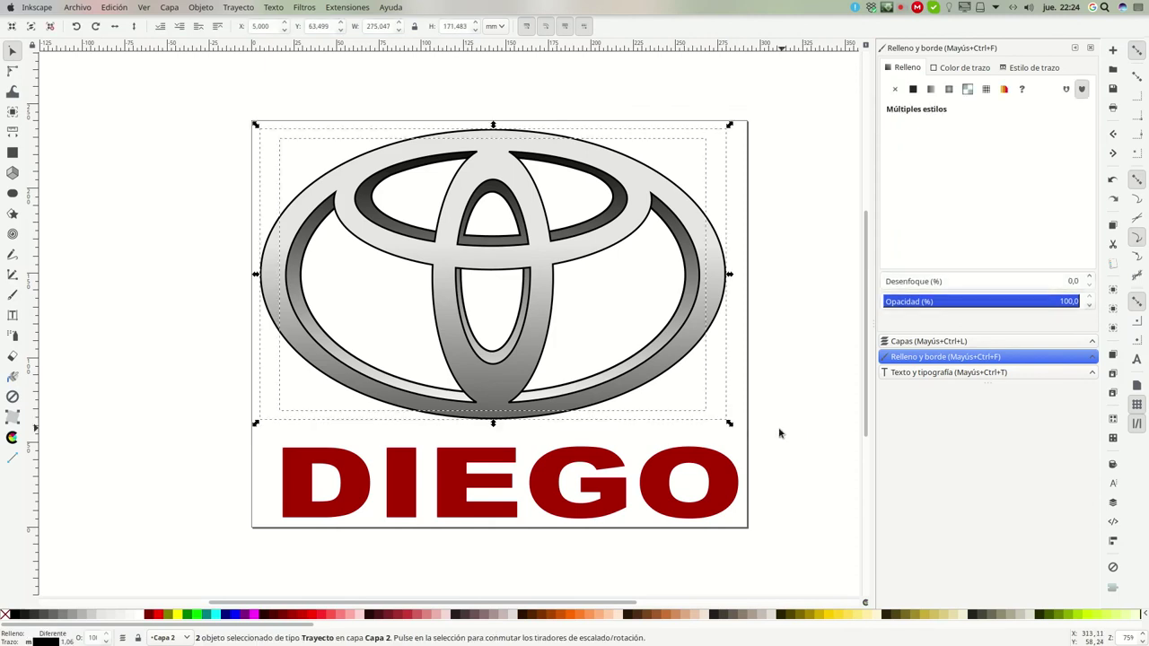
left_click(199, 7)
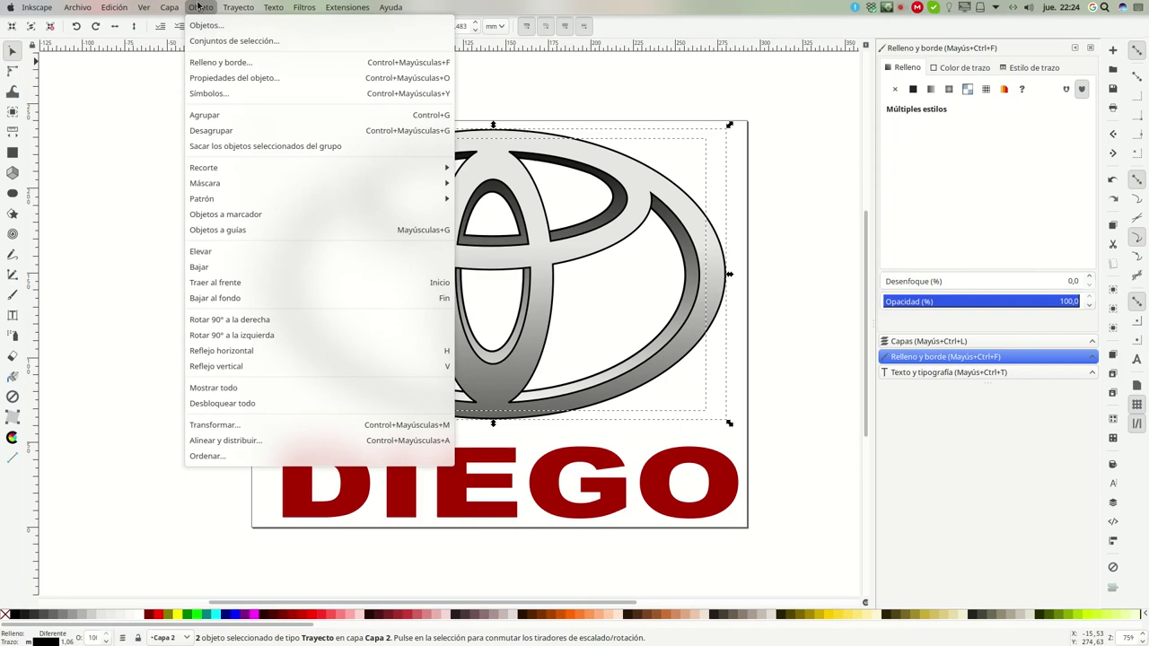
left_click(220, 115)
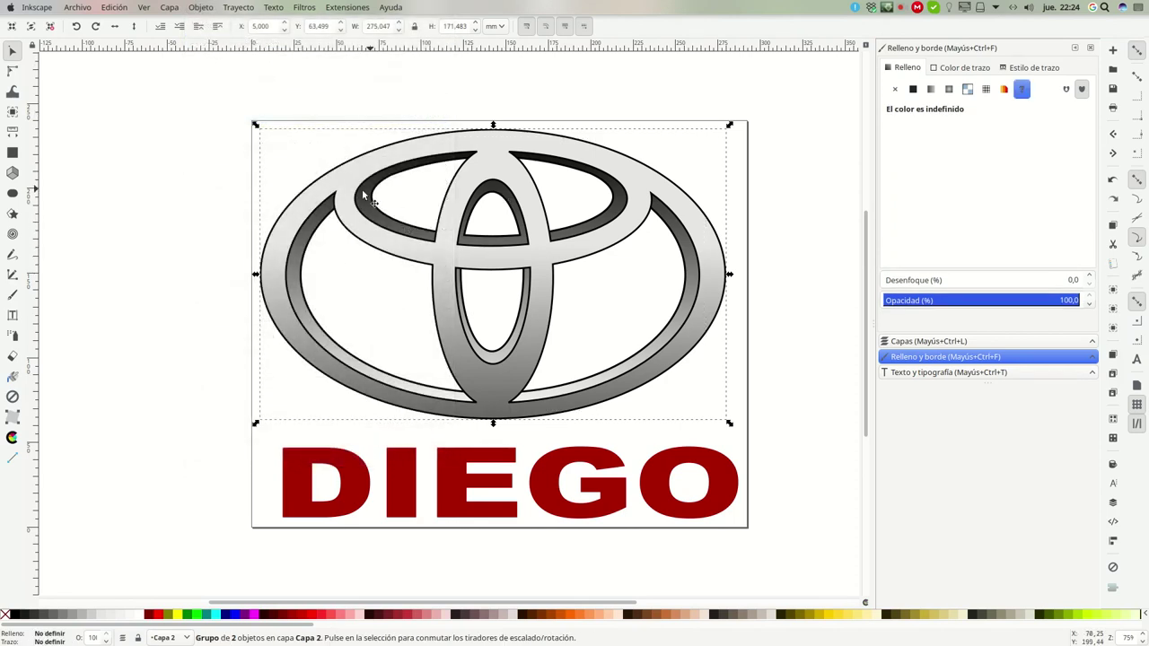
left_click(130, 206)
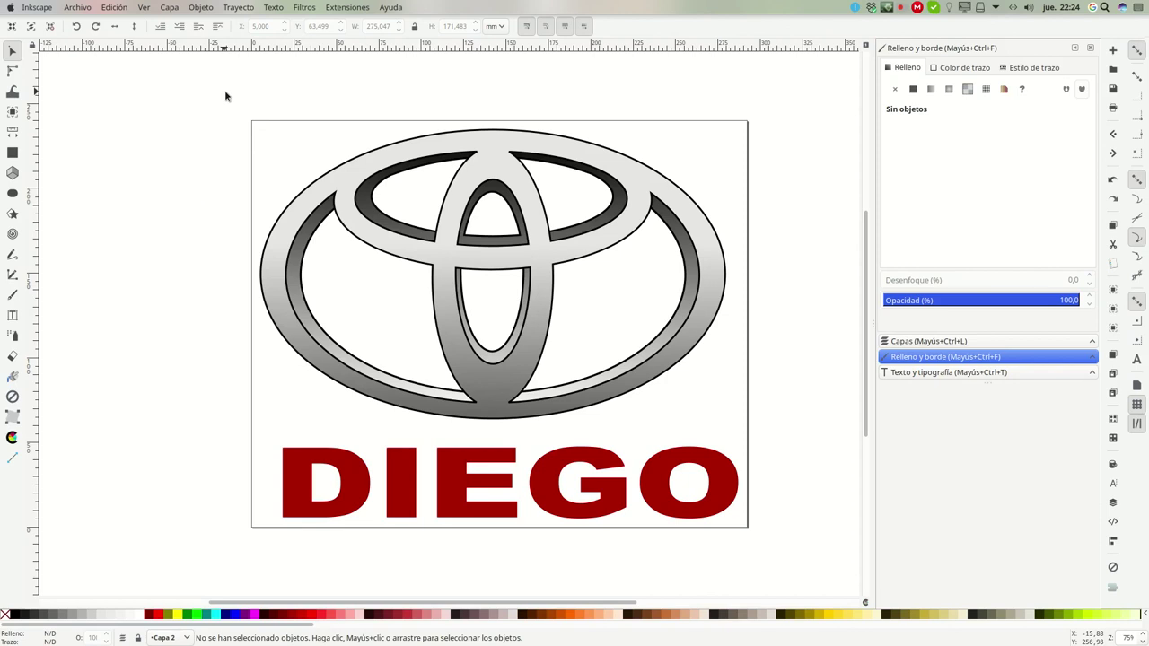
left_click_drag(226, 96, 774, 550)
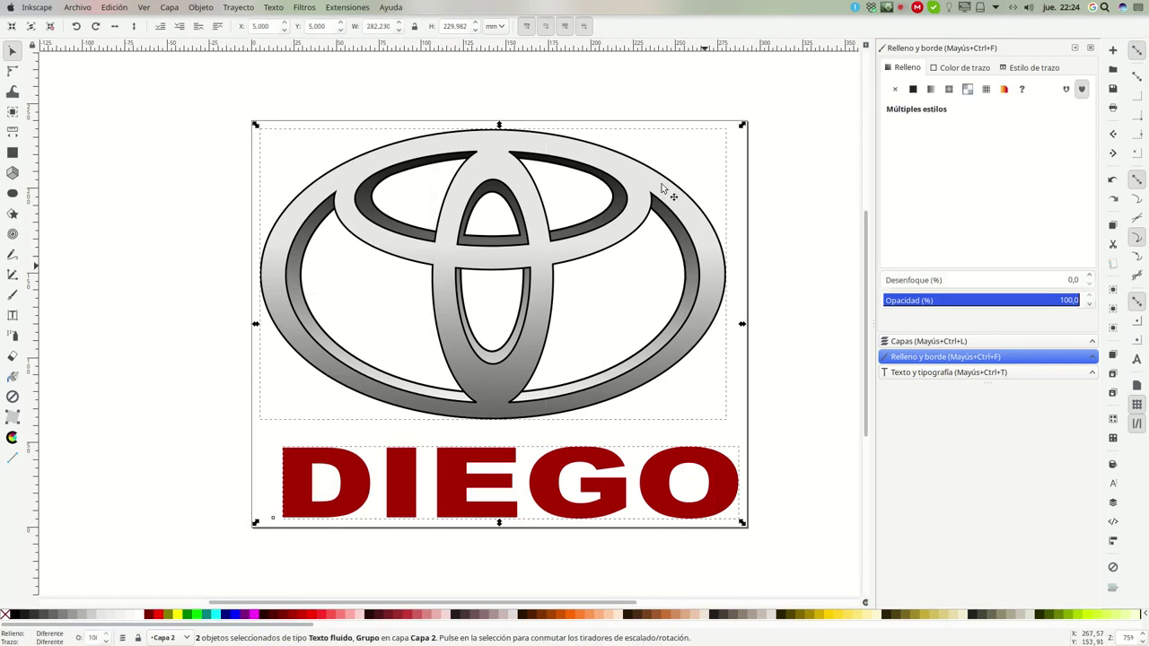
Centre the DIEGO text horizontally under the emblem using Align and Distribute
left_click(201, 8)
left_click(211, 440)
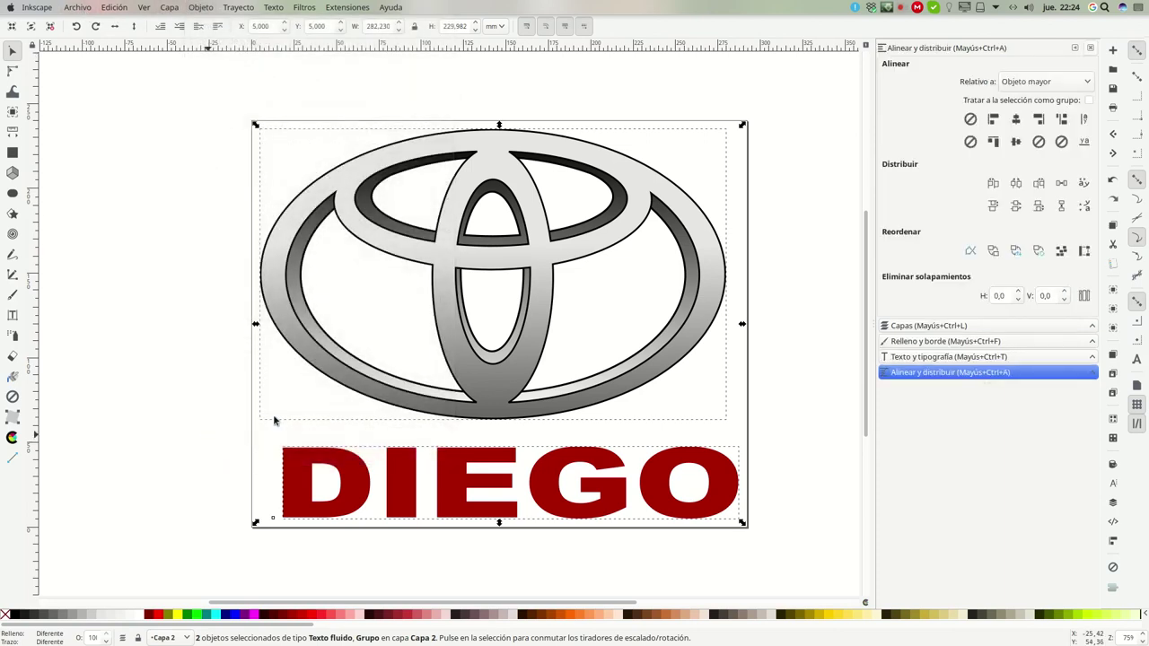
left_click(1016, 122)
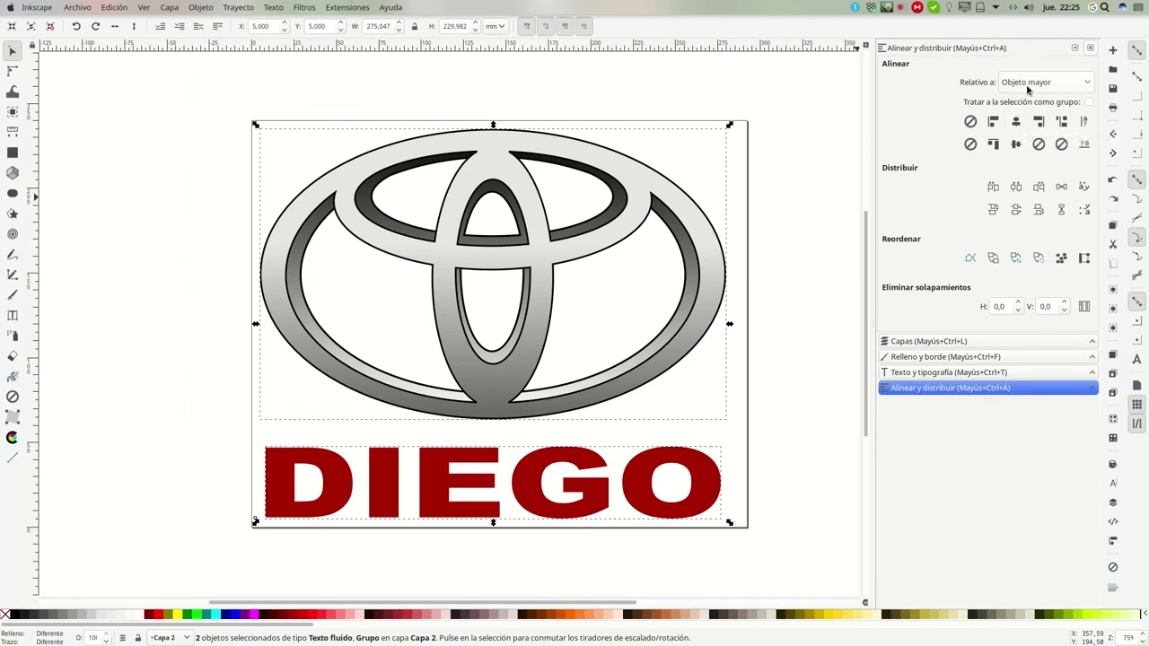
Centre the emblem and DIEGO text horizontally on the page, then deselect
left_click(1027, 86)
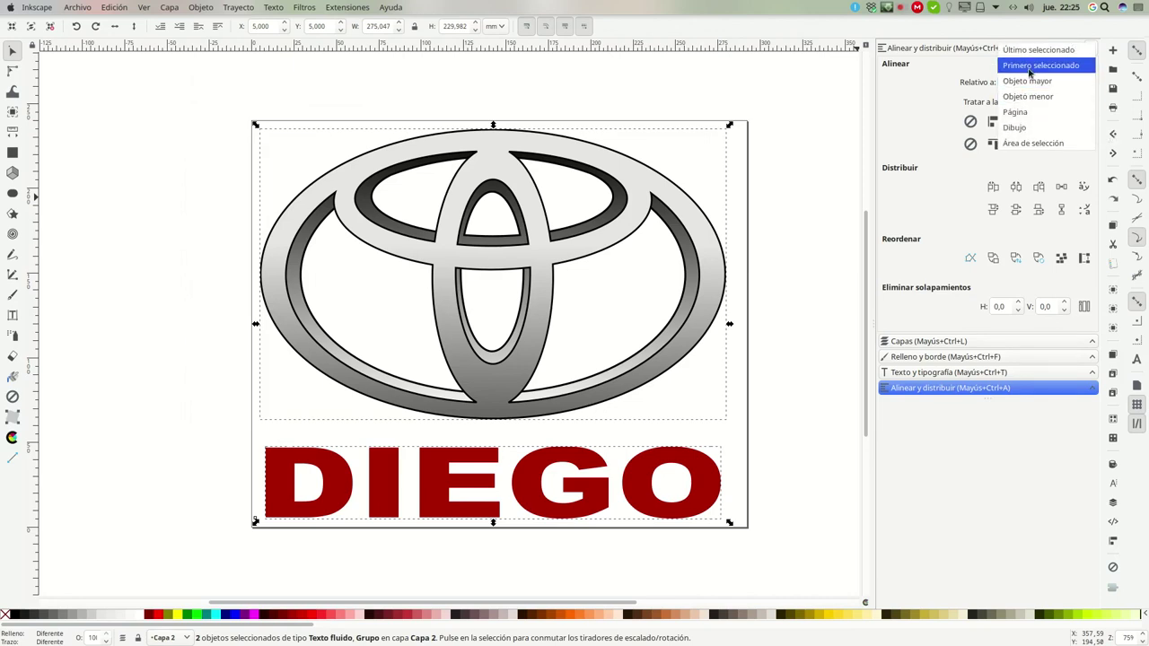
left_click(1016, 112)
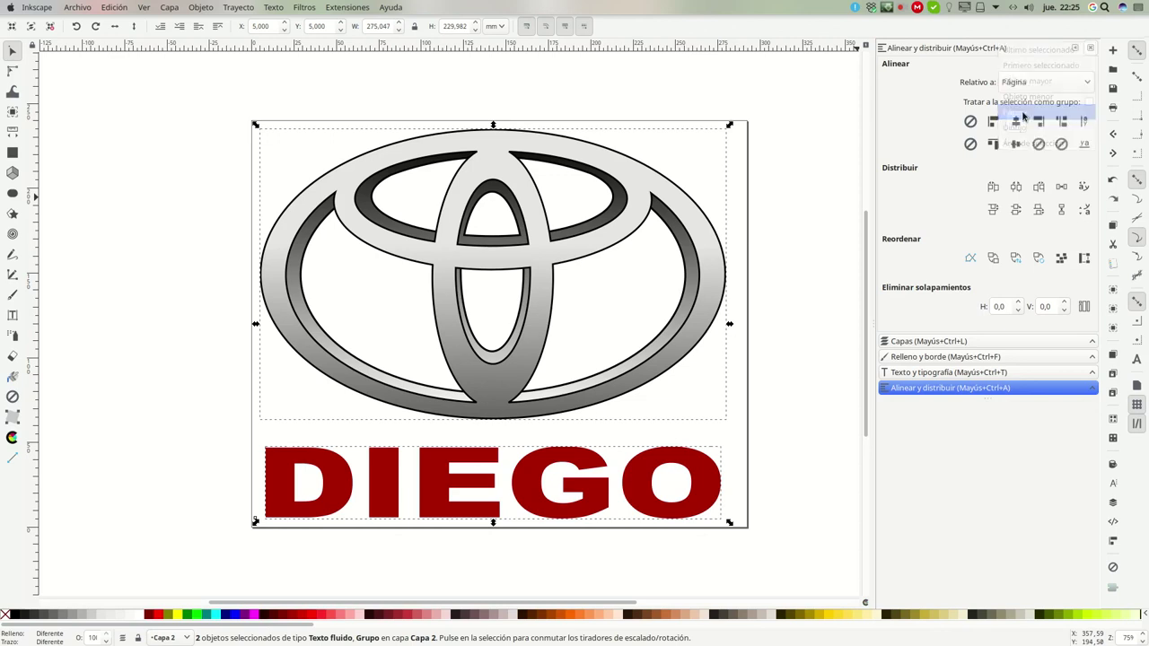
left_click(1015, 122)
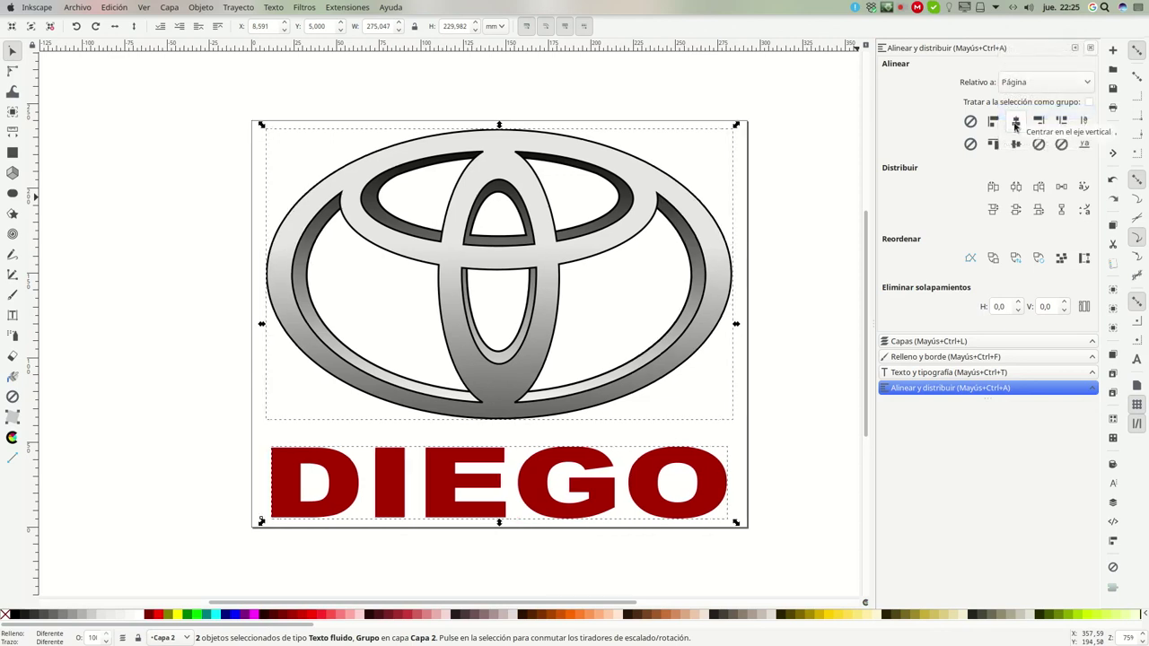
left_click(783, 253)
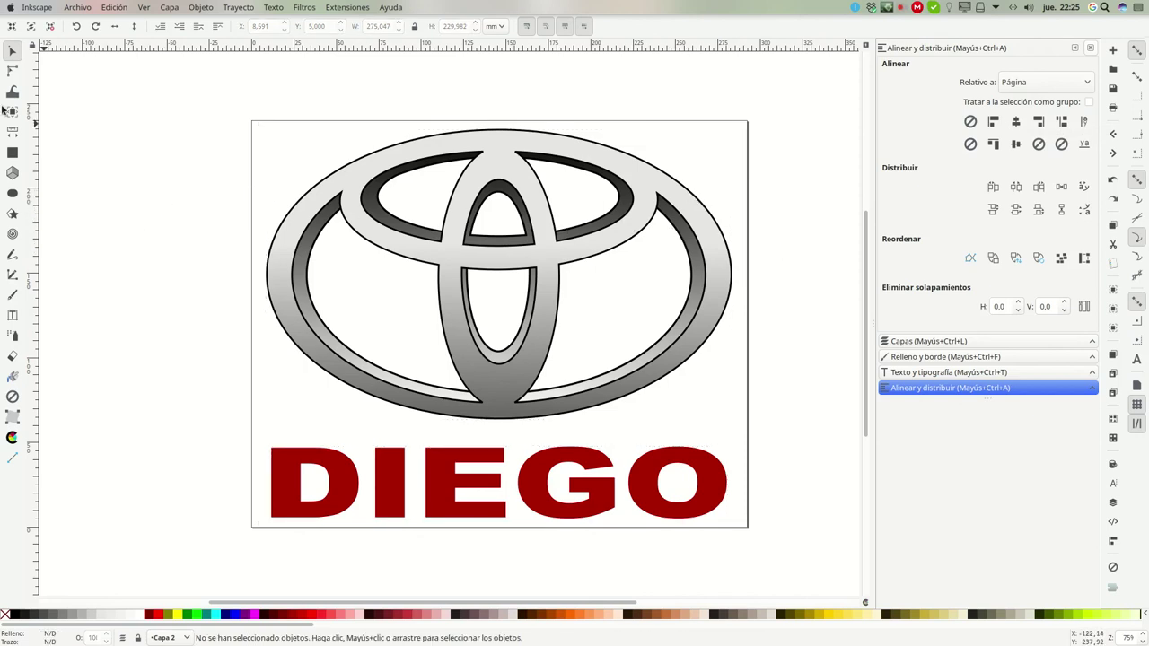
Set the PNG export area to the whole page
left_click(75, 8)
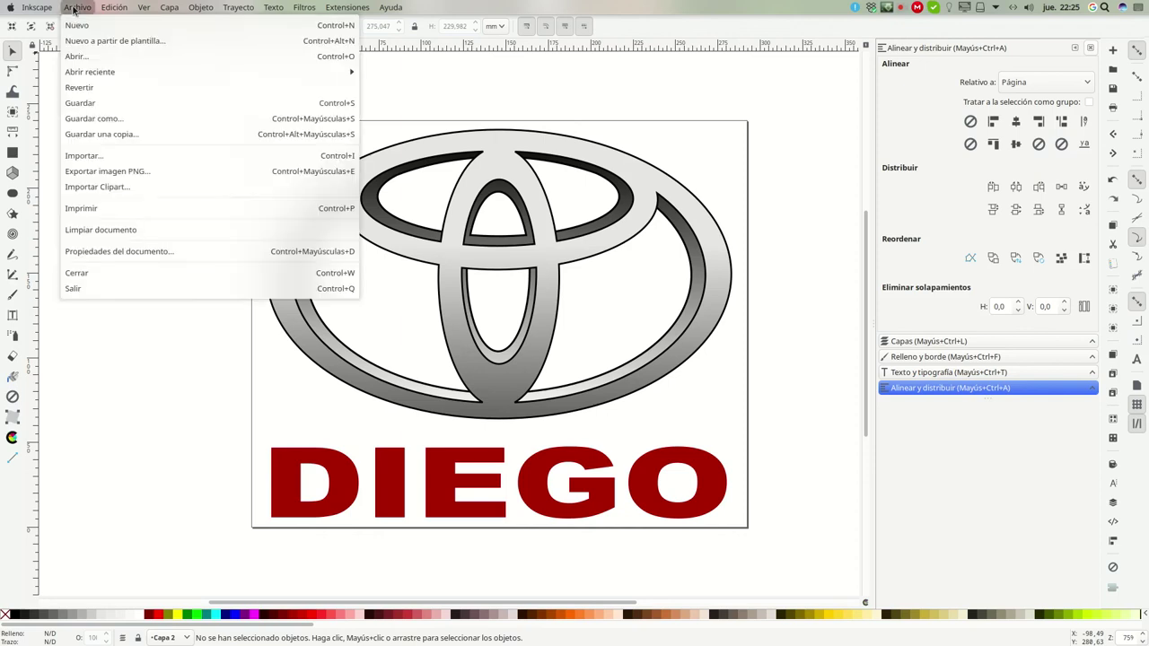
left_click(89, 170)
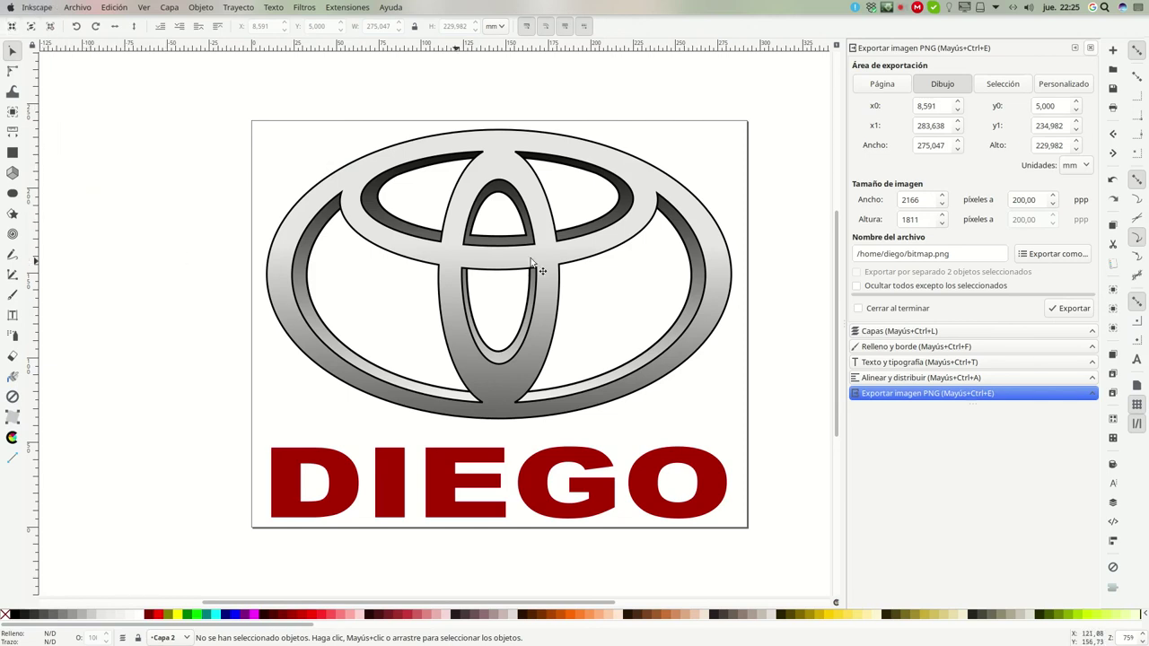
left_click(934, 253)
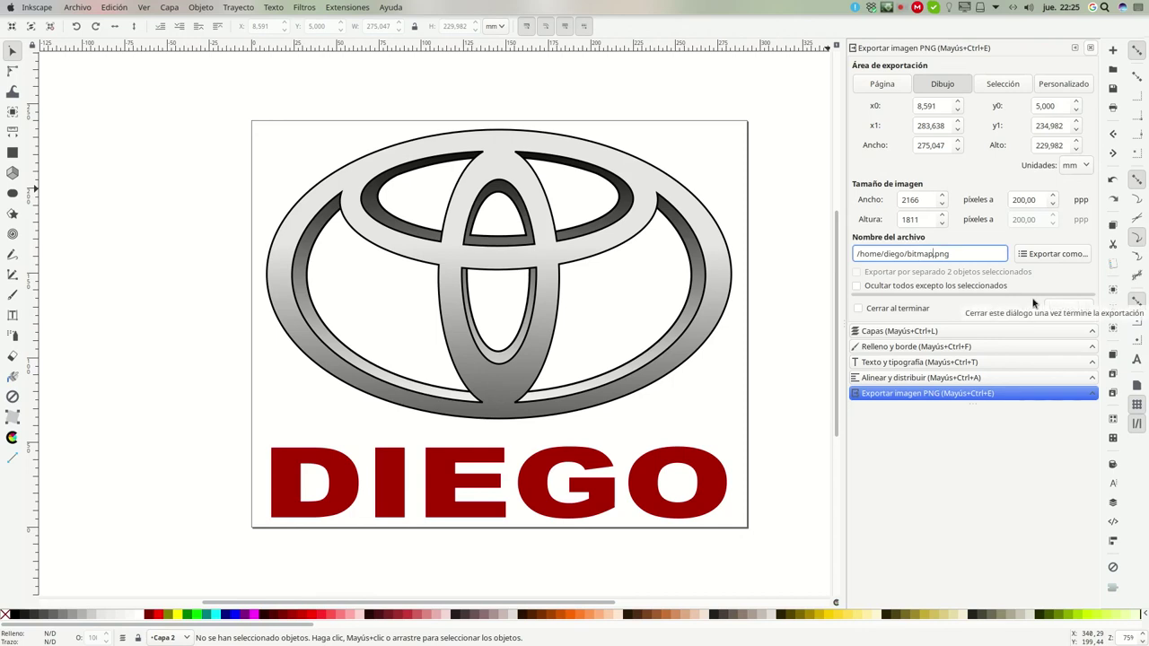
left_click(878, 85)
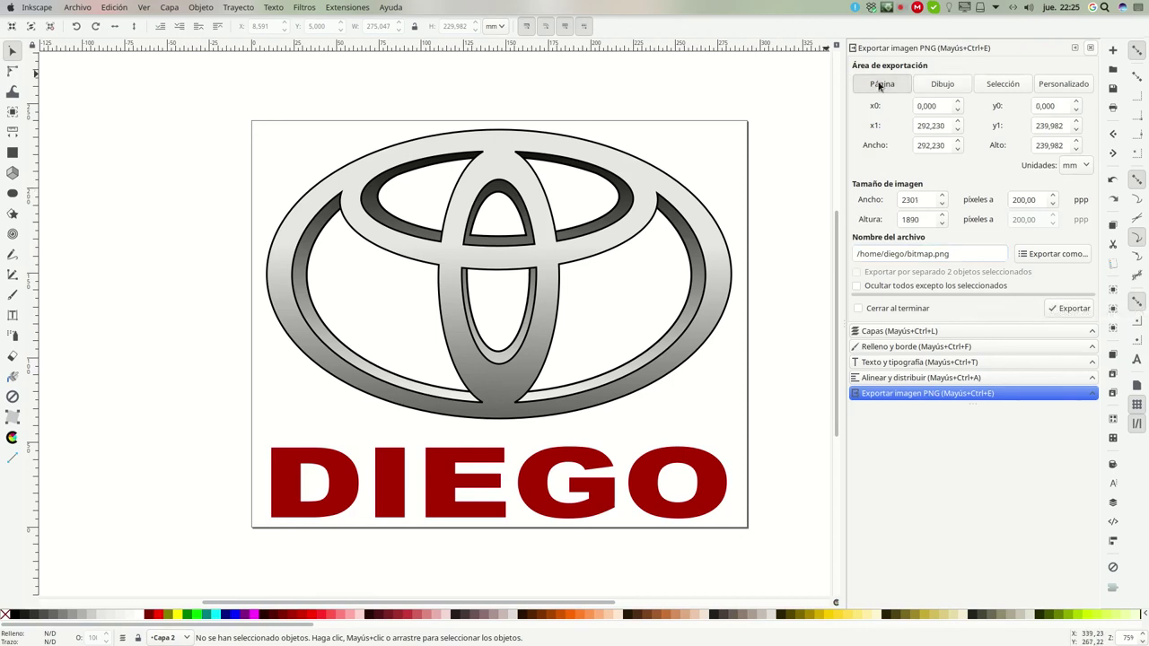
Export the page as LOGO3.png in the Escritorio folder
left_click(1068, 257)
left_click(335, 296)
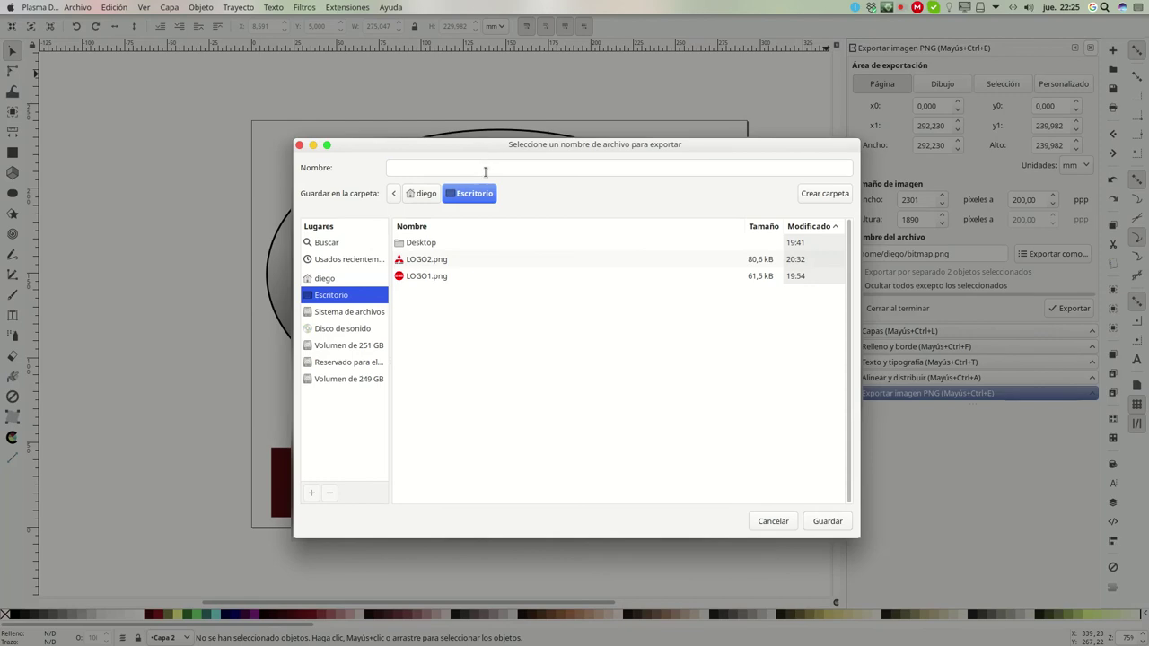
left_click(486, 168)
type("LOGO3.png")
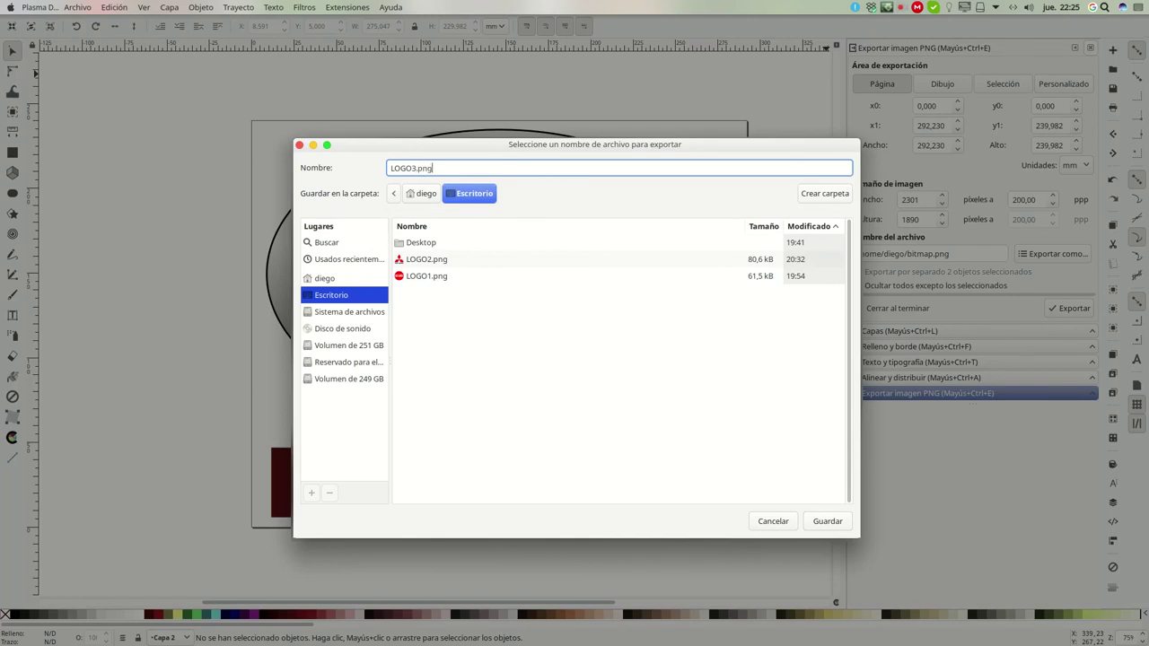
left_click(827, 522)
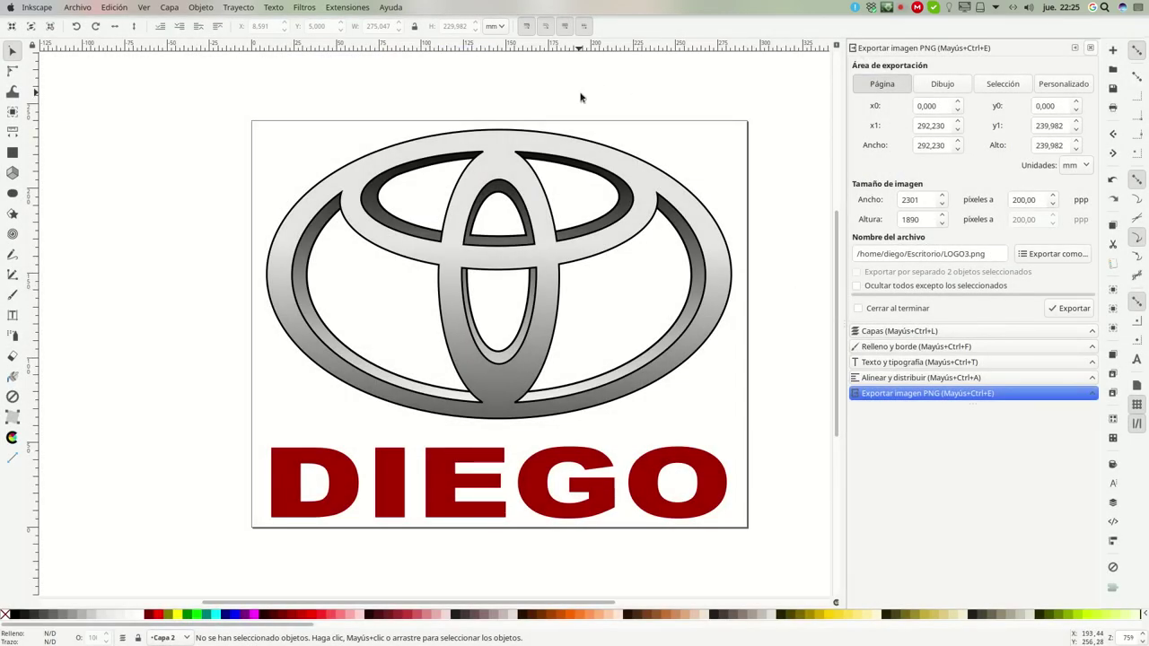
left_click(1068, 310)
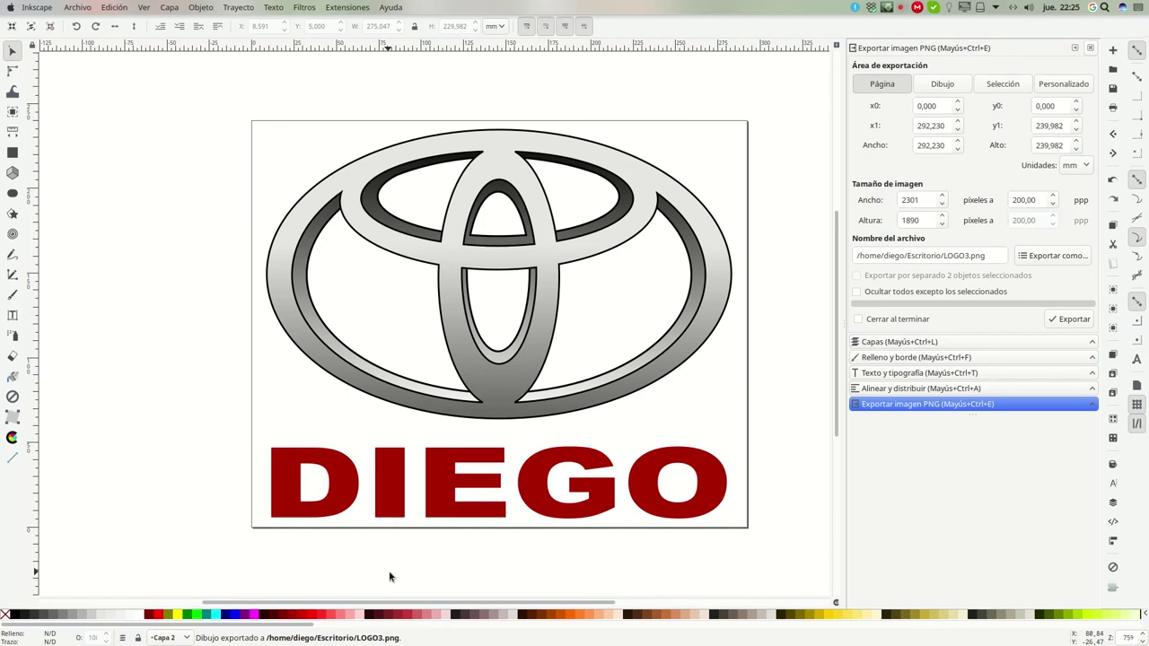
Open LOGO3.png from Escritorio in the image viewer
left_click_drag(341, 624, 135, 185)
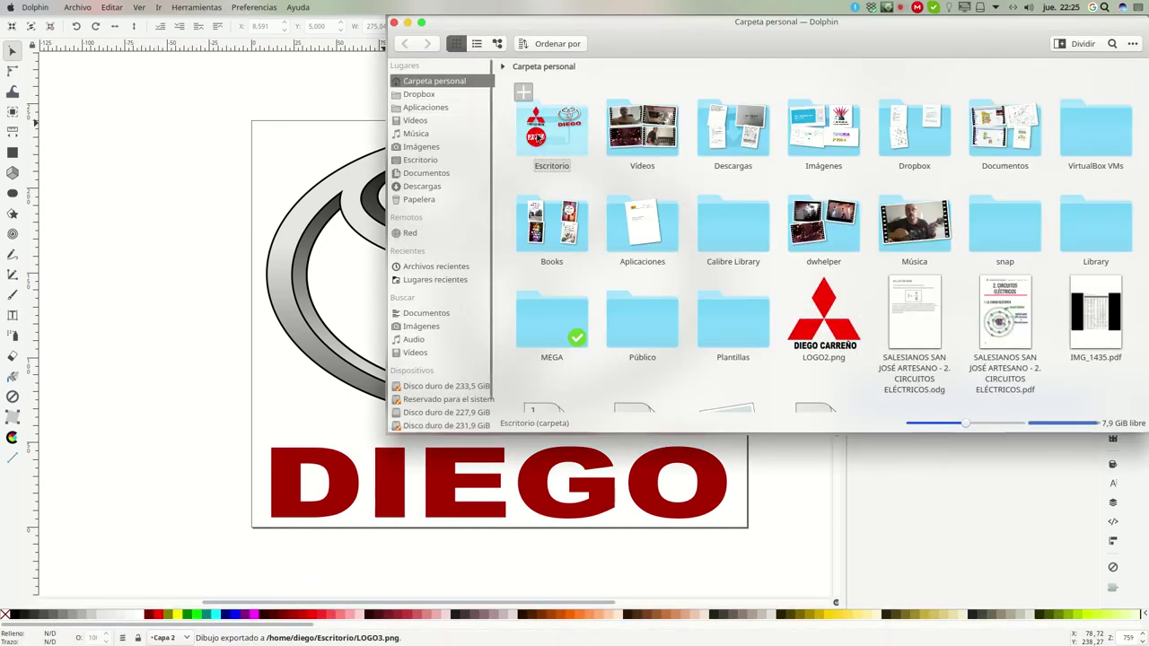
double_click(536, 136)
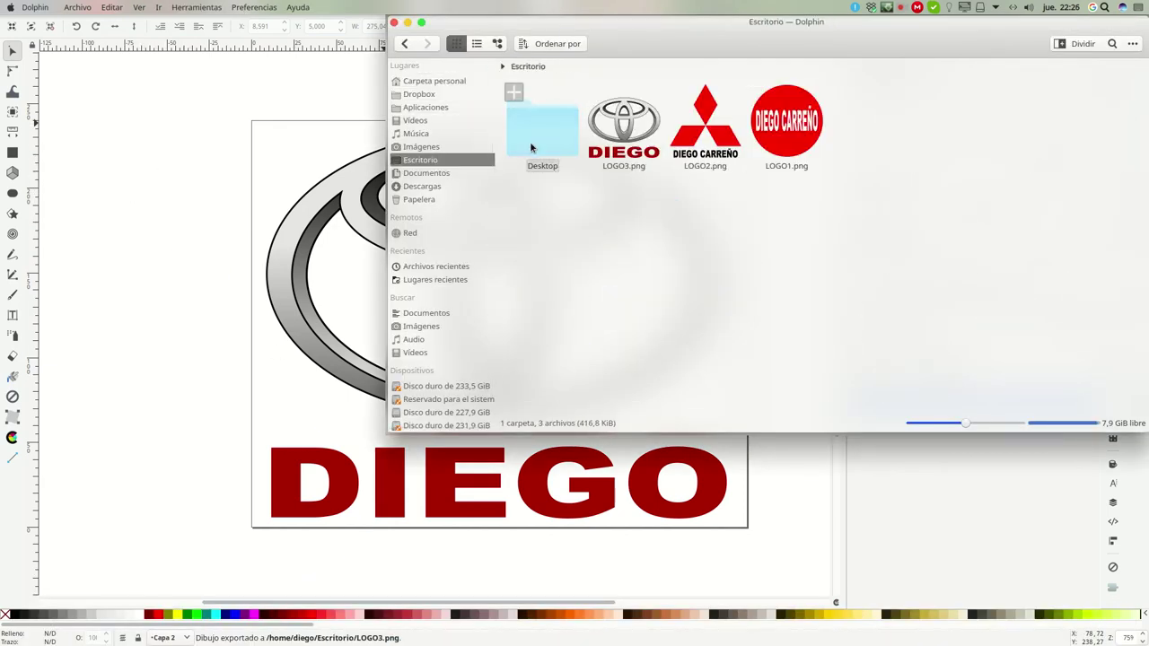
double_click(637, 137)
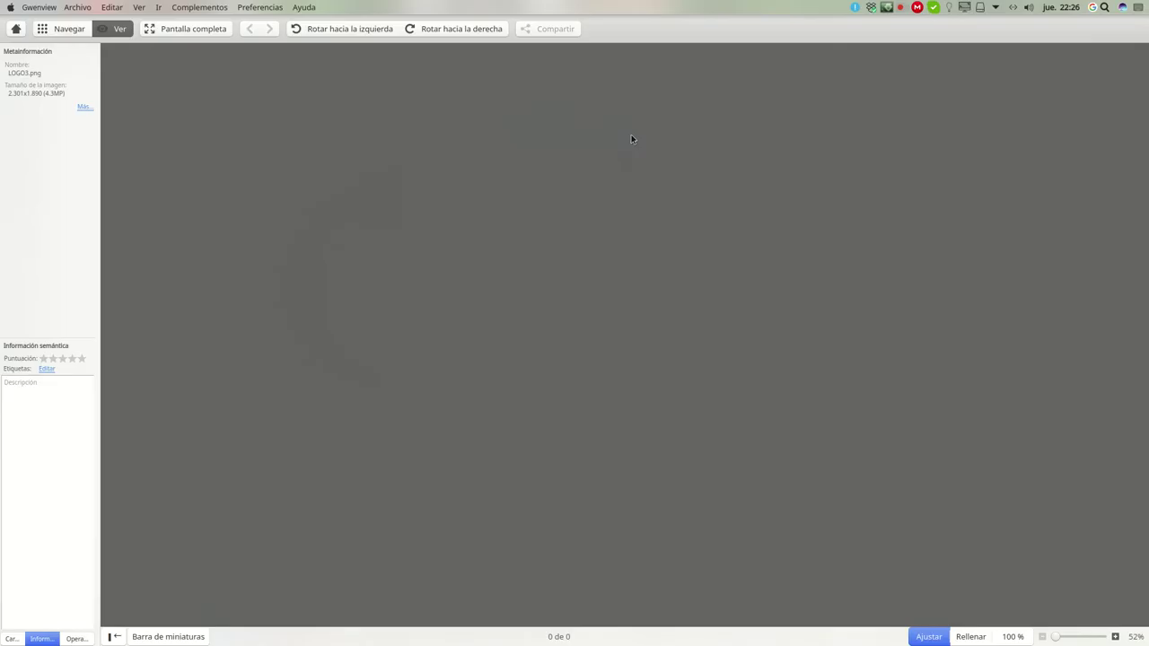